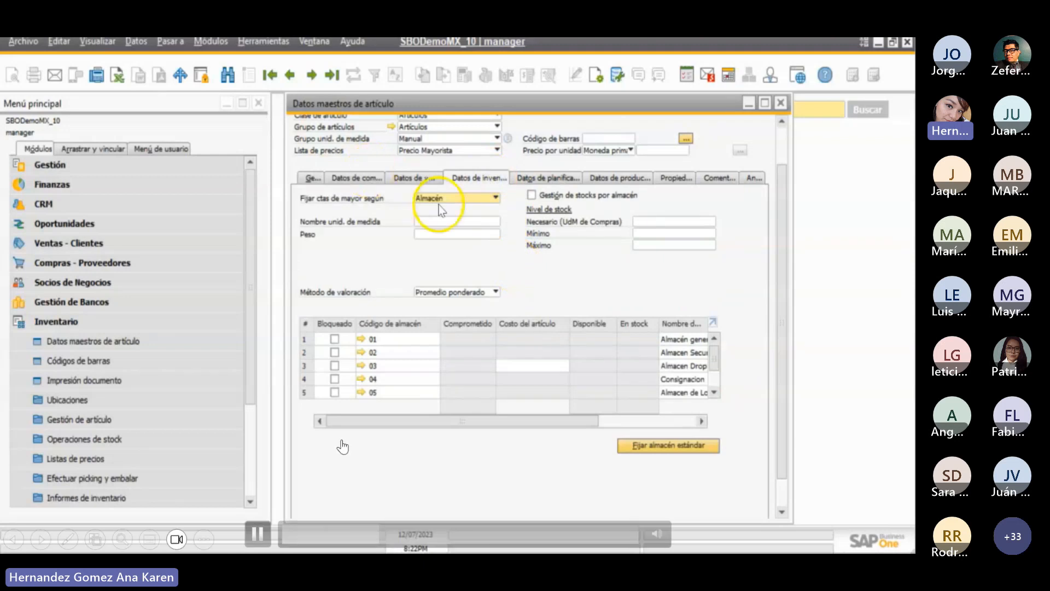
{"action": "left_click", "coordinate": [254, 537]}
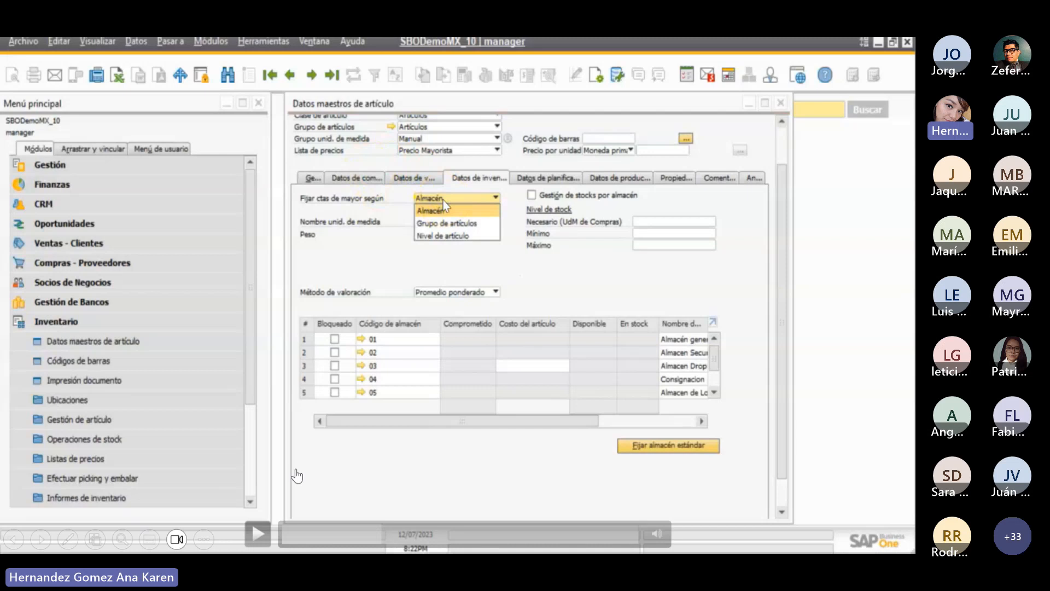
{"action": "left_click", "coordinate": [257, 534]}
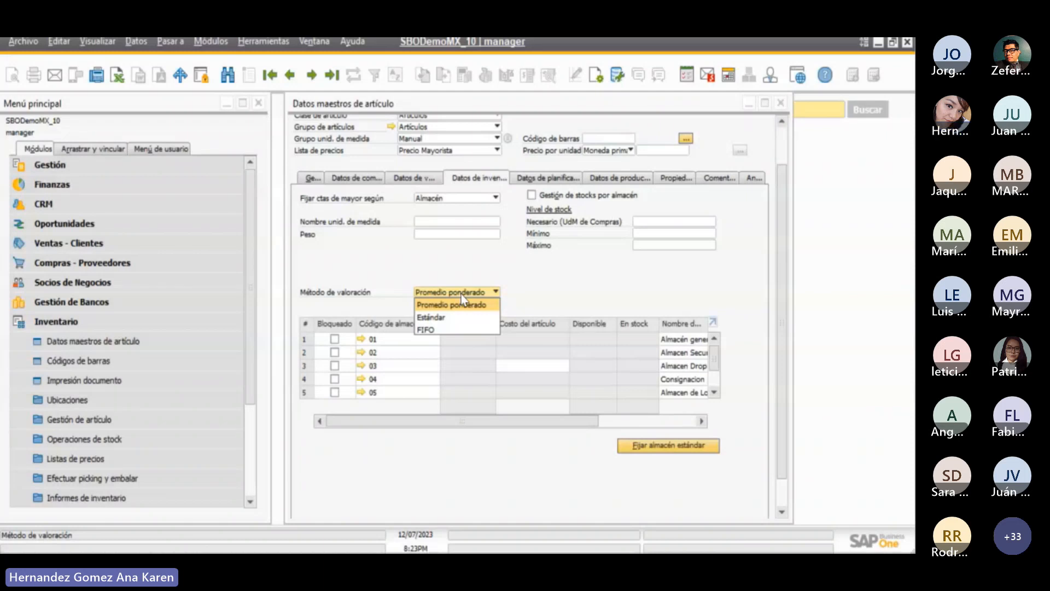
- Examine the available valuation methods (Método de valoración) and the warehouse table in the item's inventory data
{"action": "left_click", "coordinate": [483, 320]}
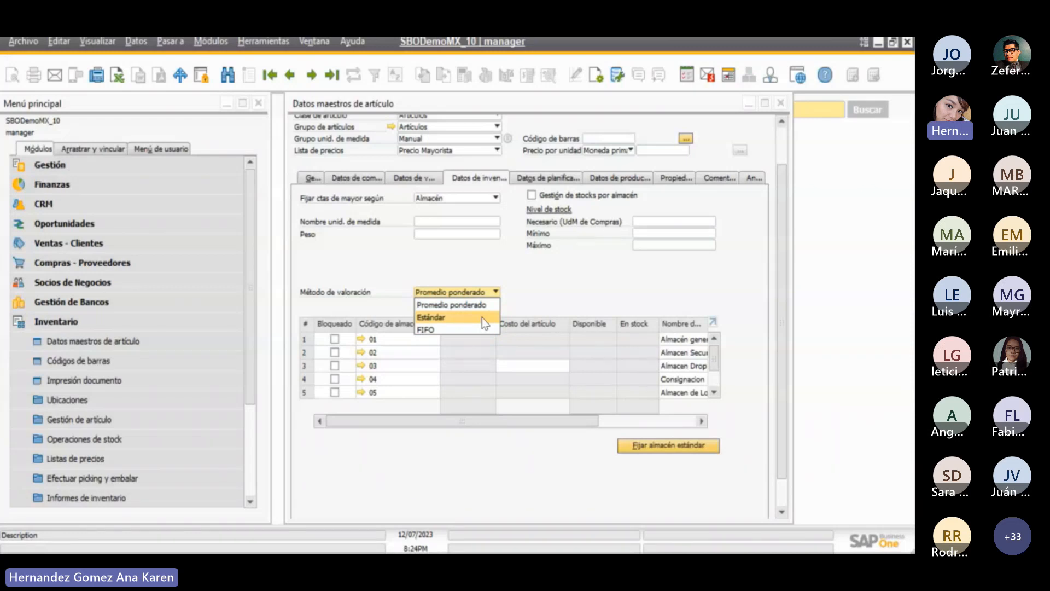
{"action": "left_click", "coordinate": [484, 330]}
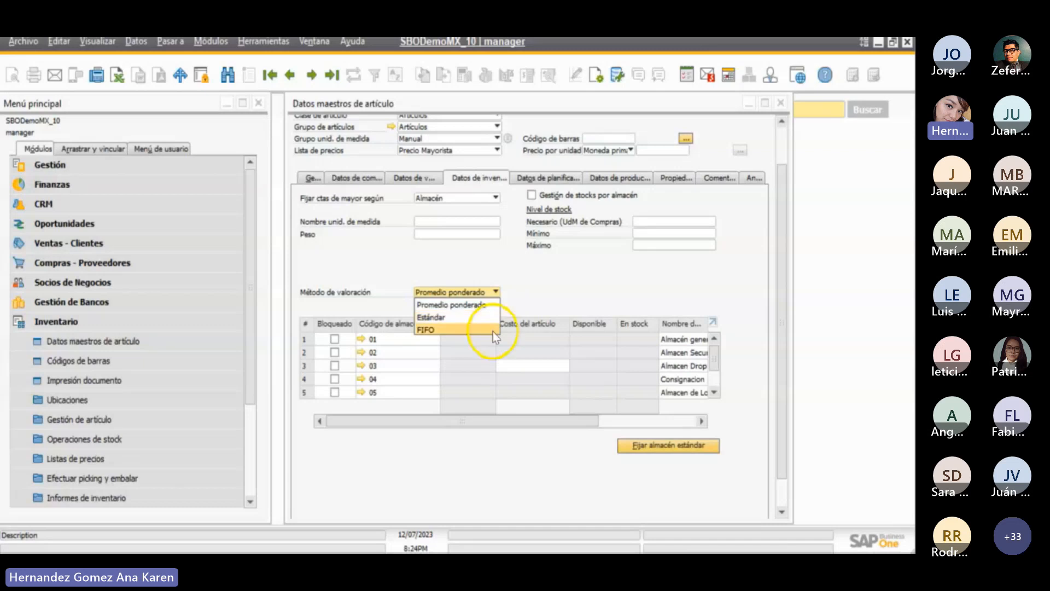
{"action": "left_click", "coordinate": [543, 316]}
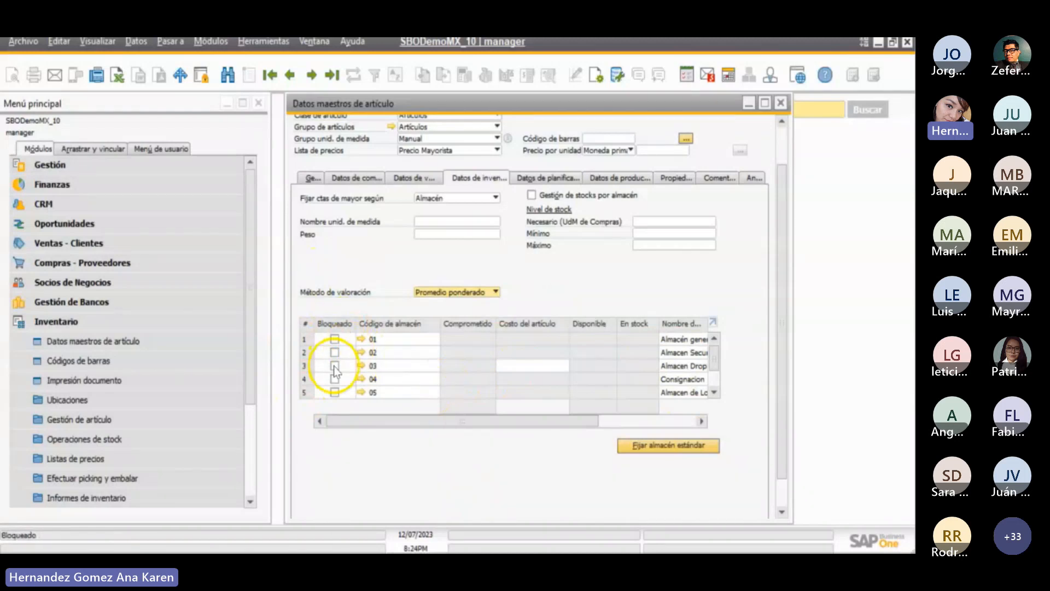
{"action": "left_click", "coordinate": [310, 339]}
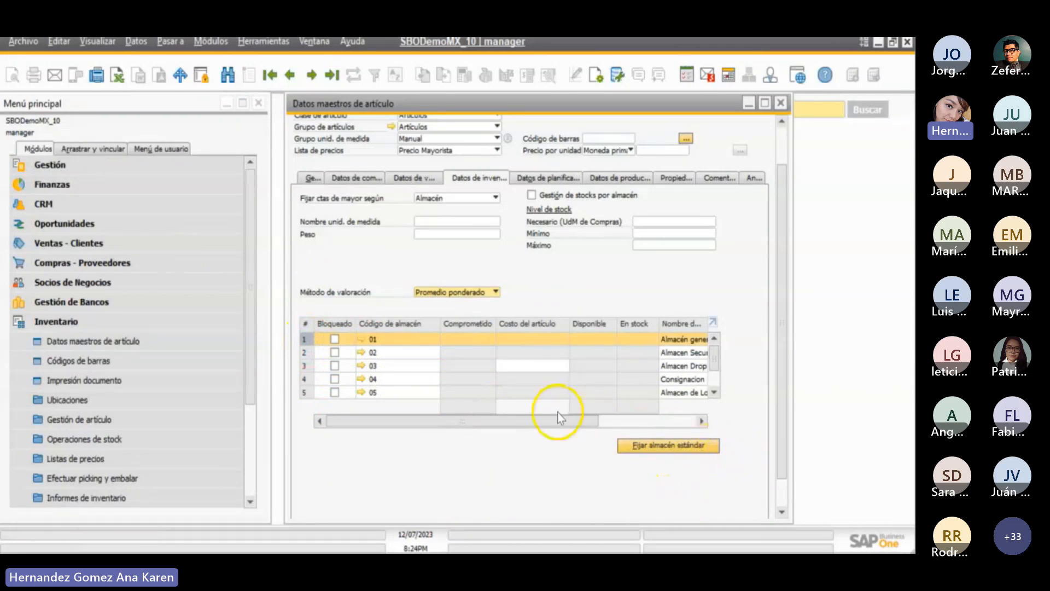
{"action": "left_click_drag", "start_coordinate": [555, 424], "coordinate": [461, 438]}
- Examine the item's planning data, including the options for Método de planificación and Método aprovisionamiento
{"action": "left_click", "coordinate": [548, 177]}
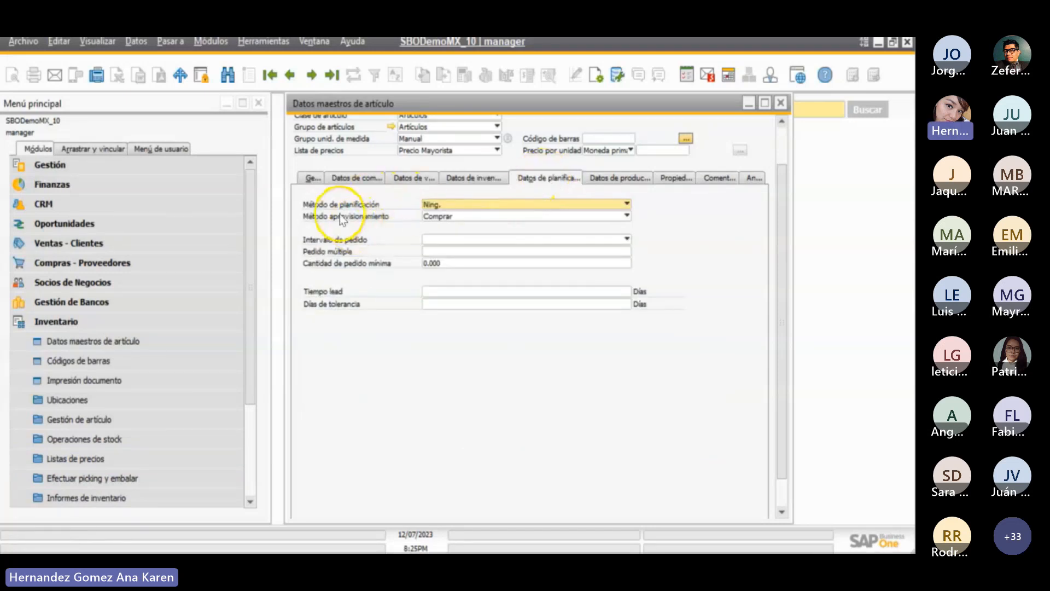
{"action": "left_click", "coordinate": [434, 204]}
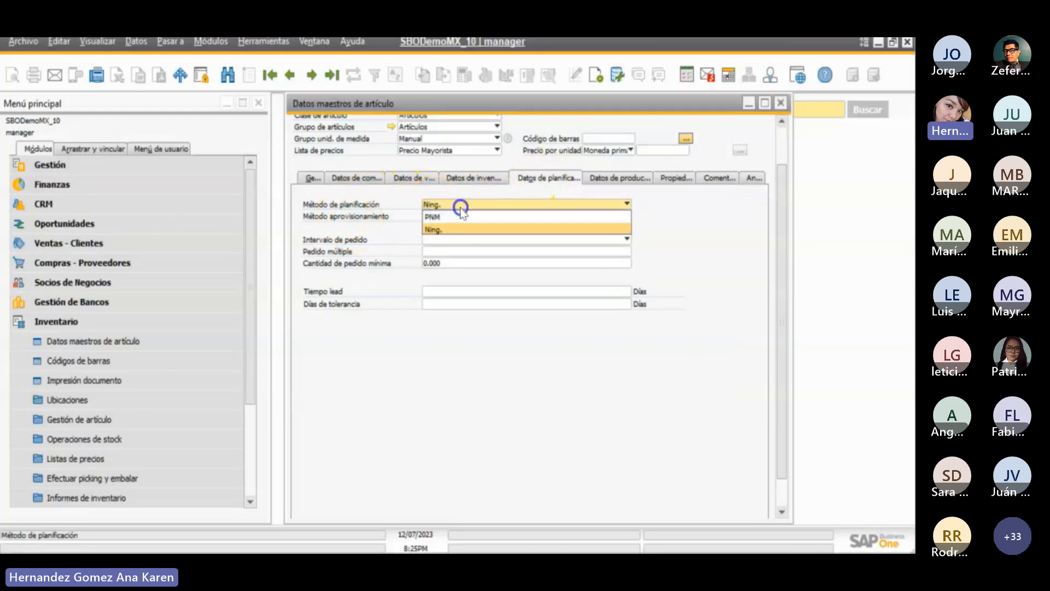
{"action": "left_click", "coordinate": [452, 220]}
{"action": "left_click", "coordinate": [454, 226]}
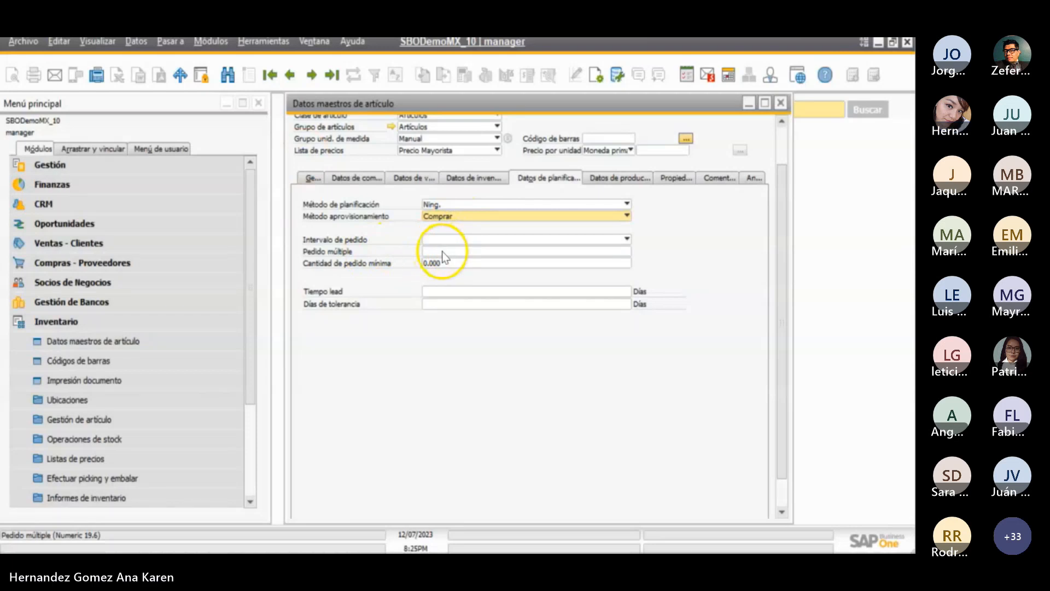
- Examine the item's production data and the options available for Método de emisión
{"action": "left_click", "coordinate": [602, 184]}
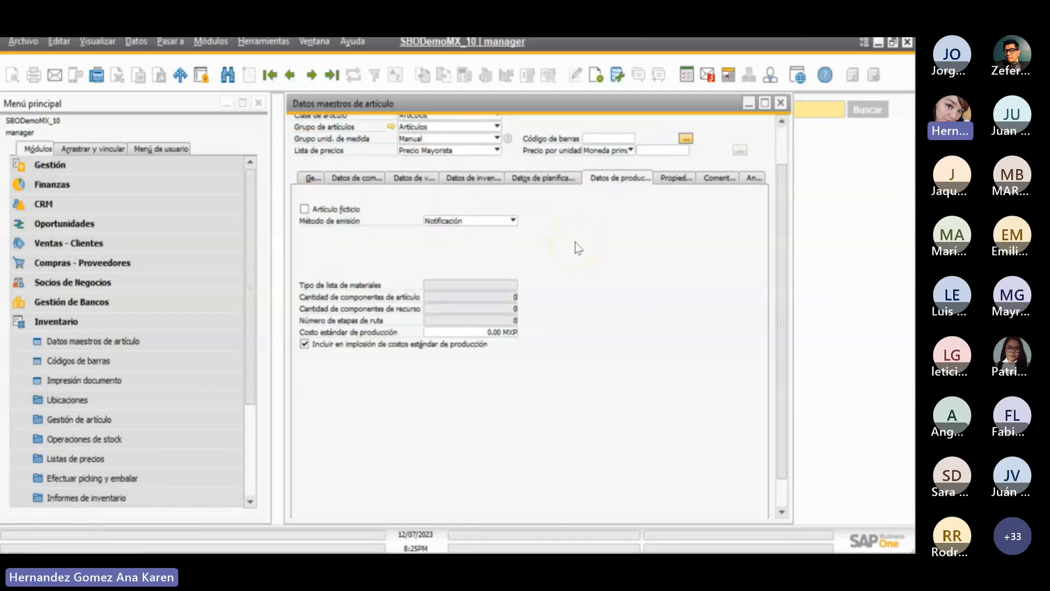
{"action": "left_click", "coordinate": [461, 219]}
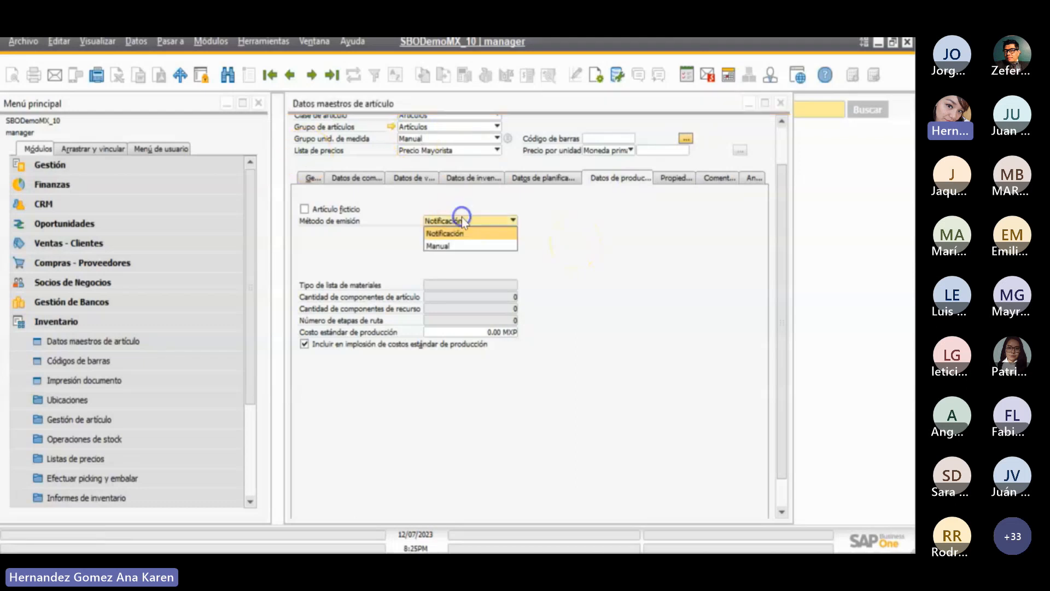
{"action": "left_click", "coordinate": [569, 258]}
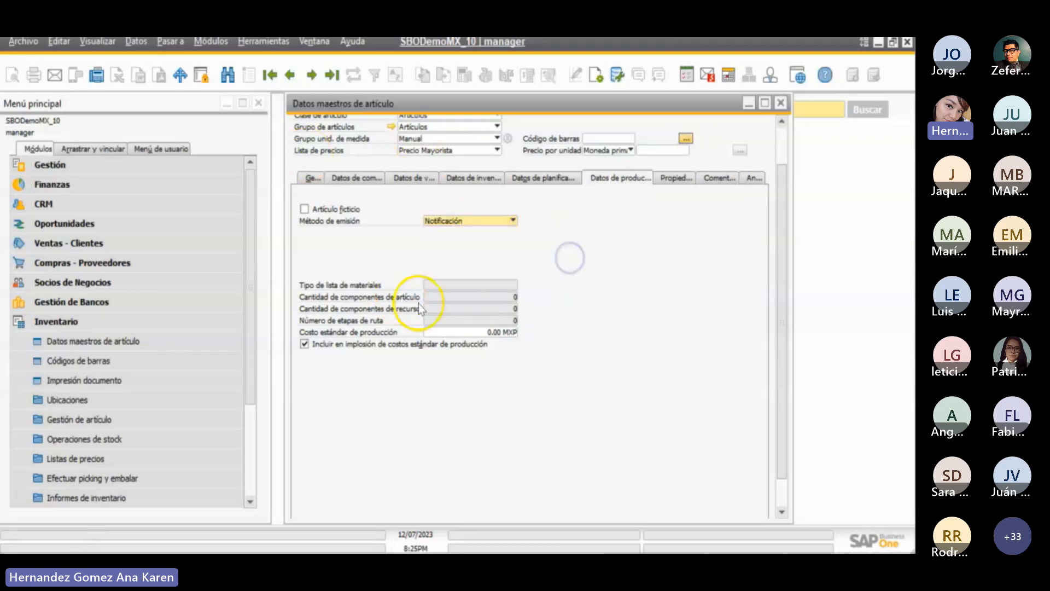
- Look through the item's properties list to its end, and view its comments and attachments
{"action": "left_click", "coordinate": [681, 179]}
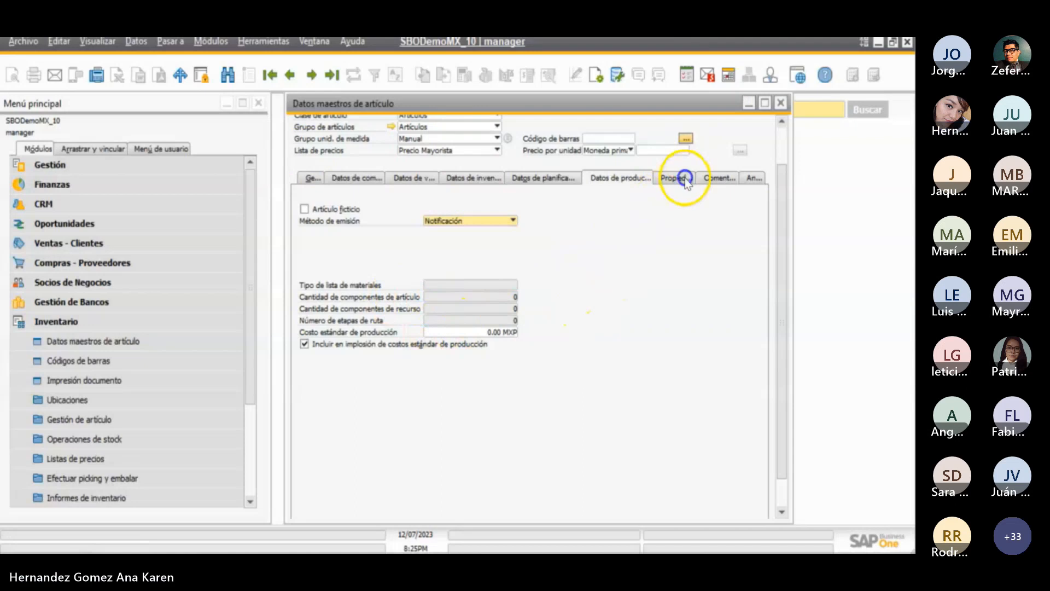
{"action": "left_click_drag", "start_coordinate": [551, 237], "coordinate": [539, 352]}
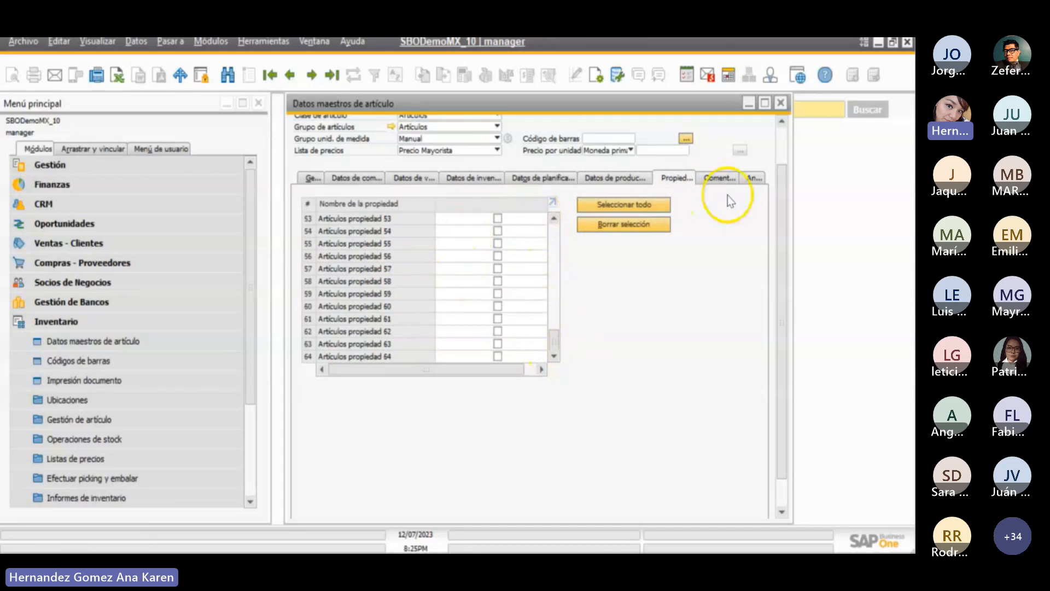
{"action": "left_click", "coordinate": [718, 179]}
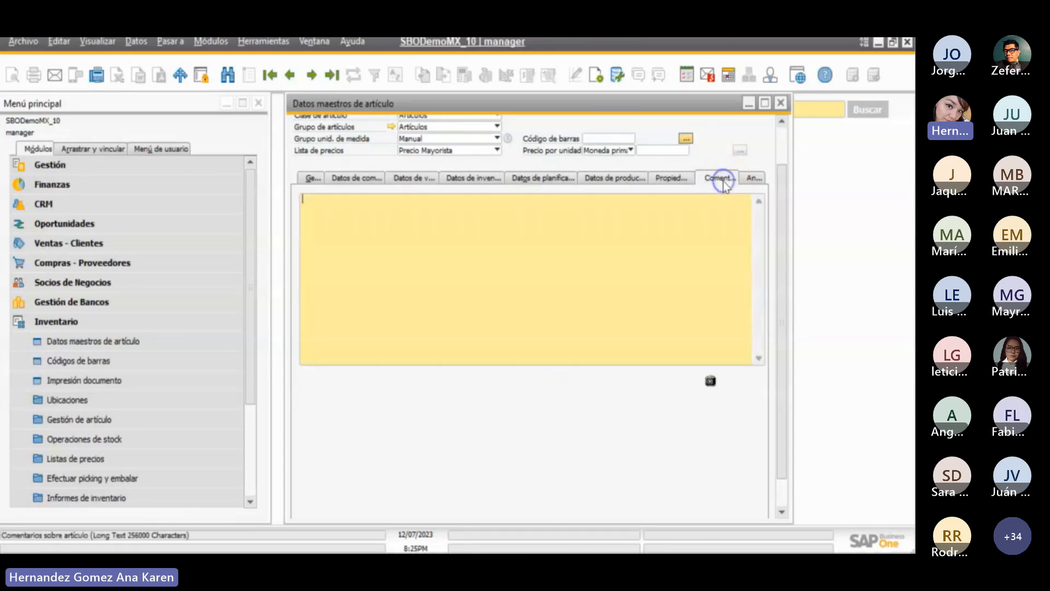
{"action": "left_click", "coordinate": [753, 179]}
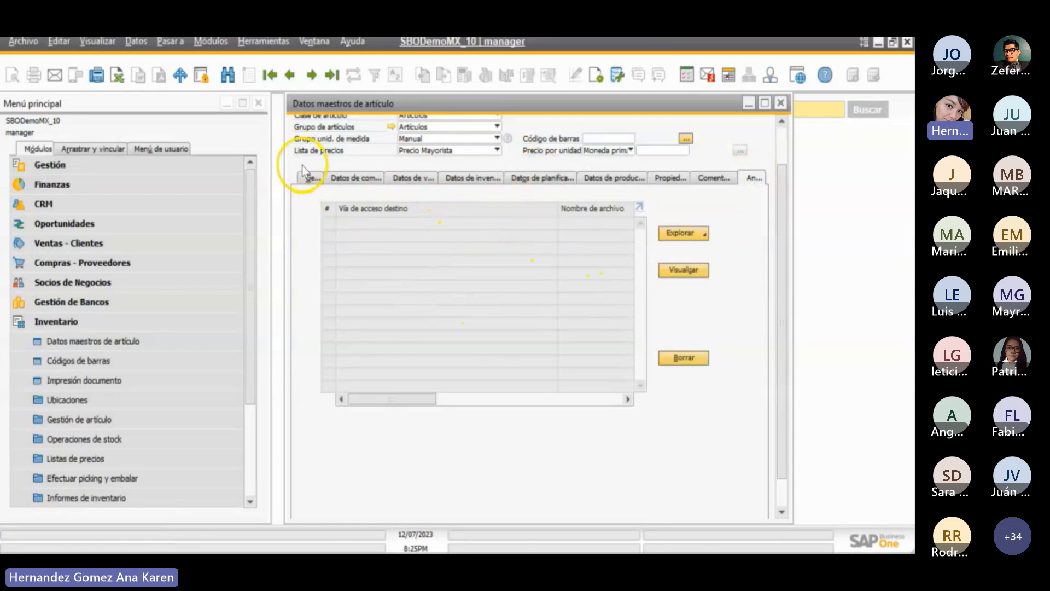
- Review the item's header and general data, and examine the options for Fijar ctas de mayor según in the inventory data
{"action": "left_click", "coordinate": [309, 176]}
{"action": "scroll", "coordinate": [782, 182], "scroll_direction": "up", "scroll_amount": 3}
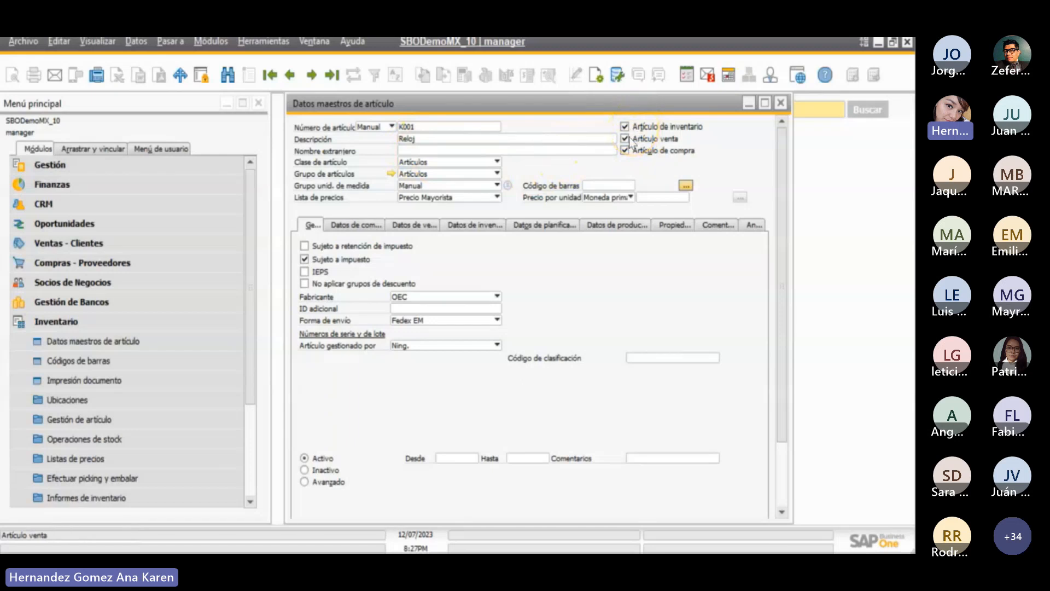
{"action": "left_click", "coordinate": [474, 225]}
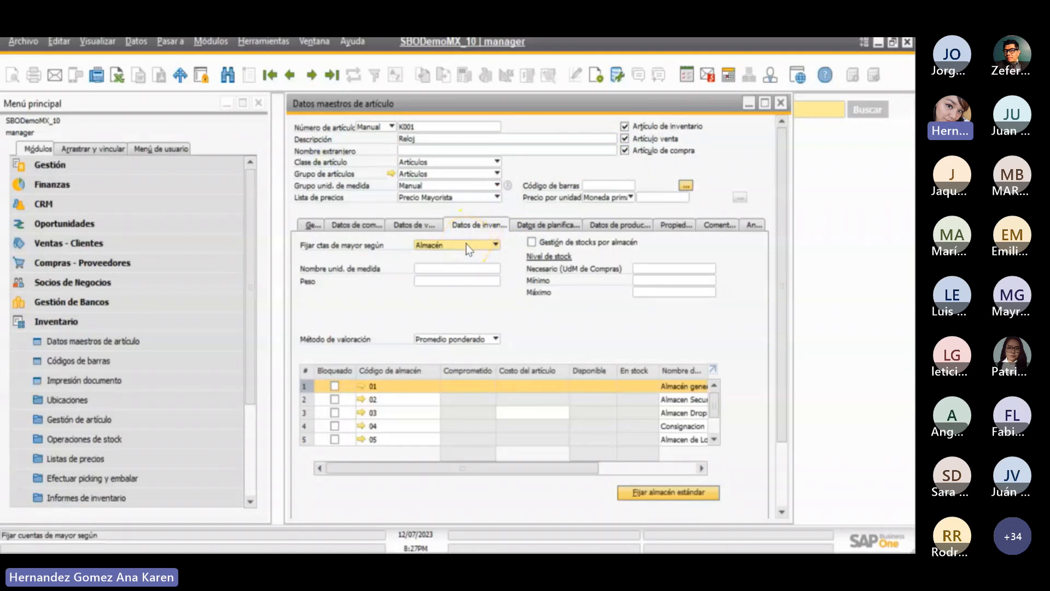
{"action": "left_click", "coordinate": [466, 244]}
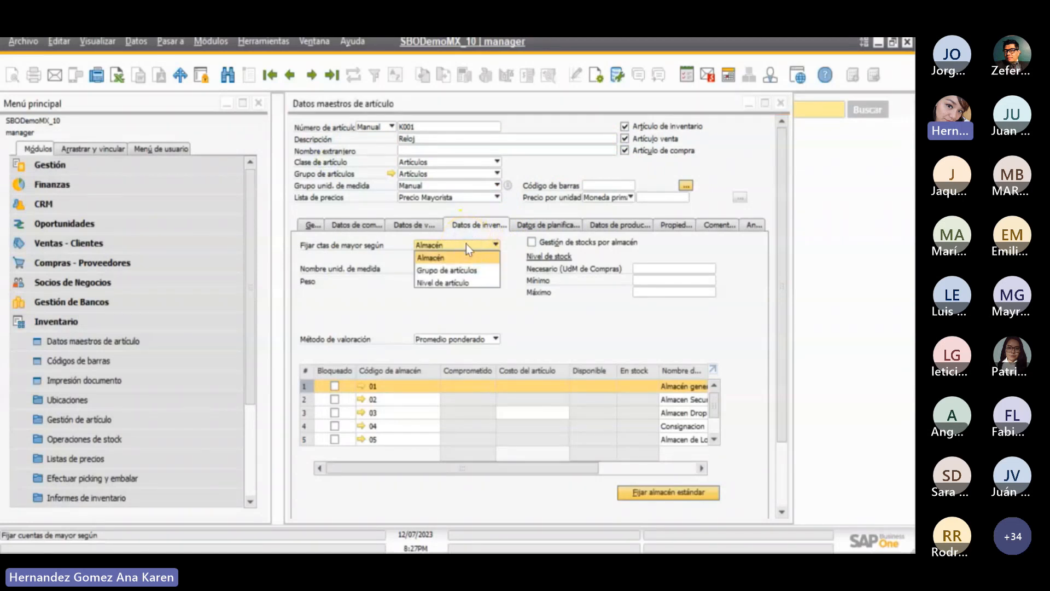
{"action": "left_click", "coordinate": [435, 292]}
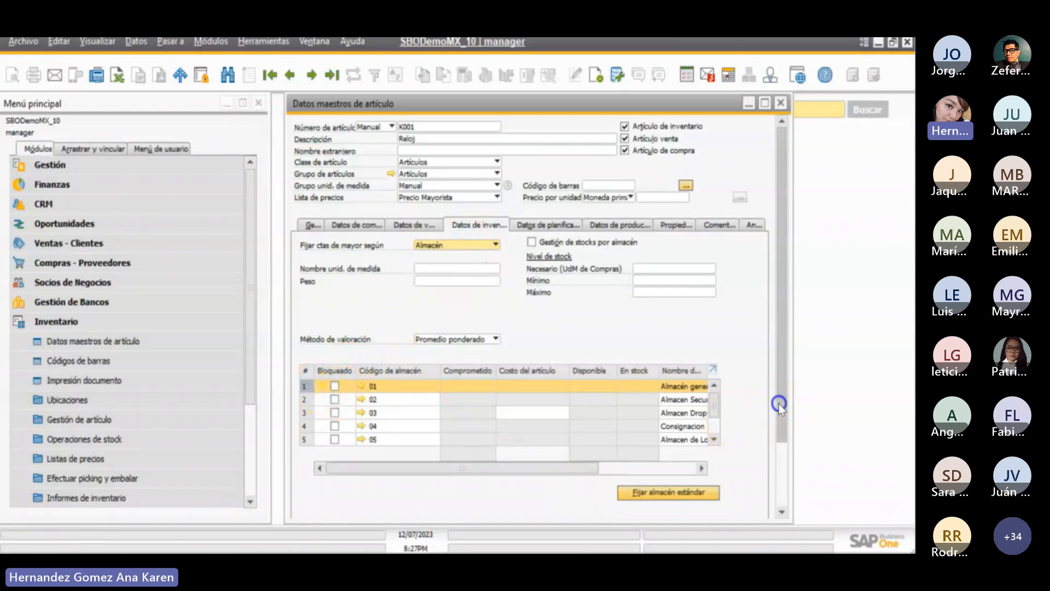
- Create the item master record K001 with the description Reloj
{"action": "scroll", "coordinate": [780, 416], "scroll_direction": "down", "scroll_amount": 3}
{"action": "left_click", "coordinate": [317, 505]}
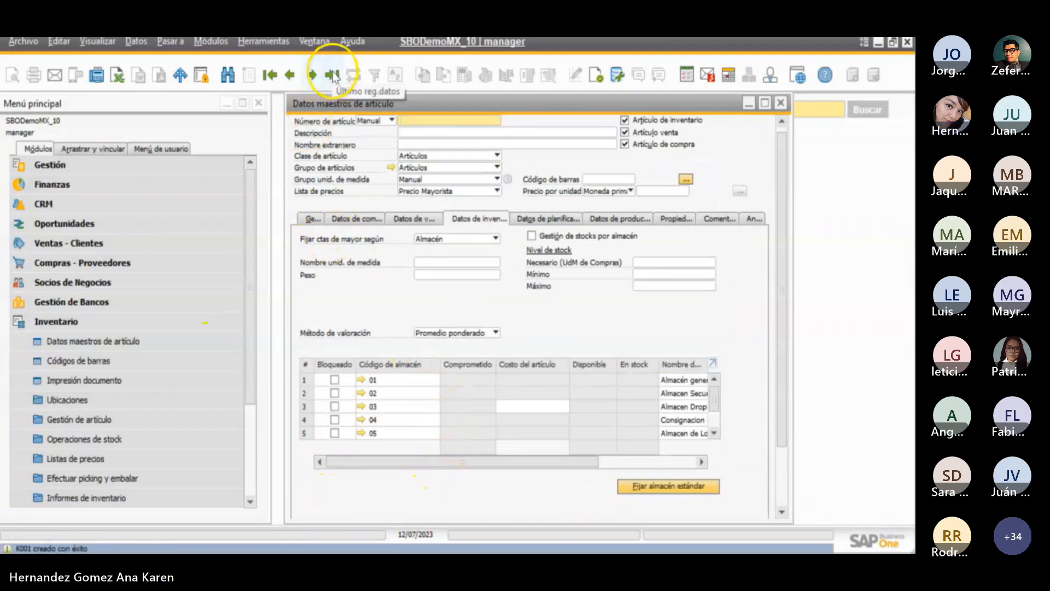
- Browse to the last item master record
{"action": "left_click", "coordinate": [312, 75]}
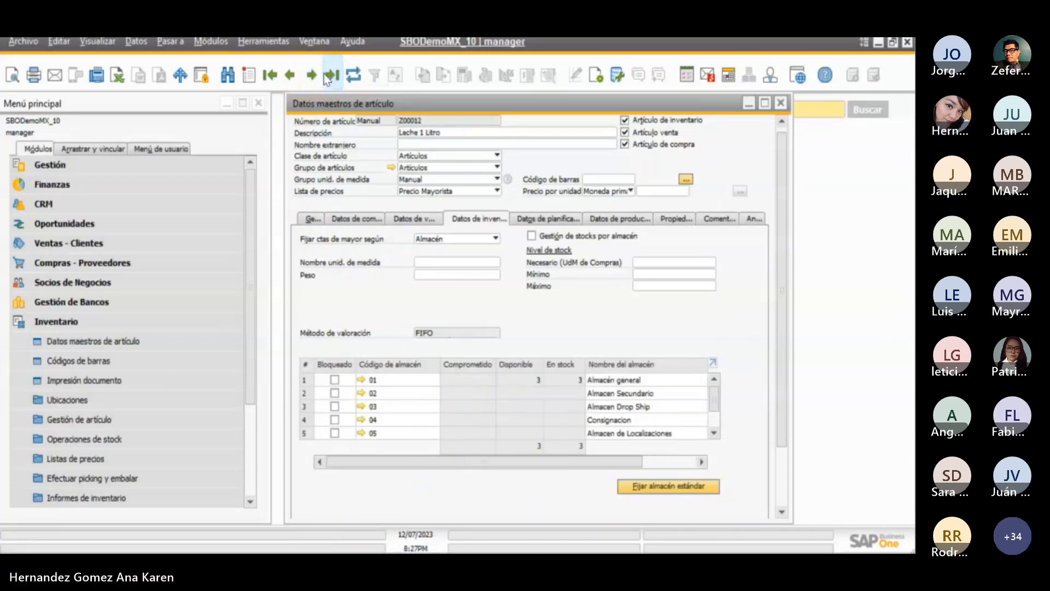
{"action": "left_click", "coordinate": [291, 76]}
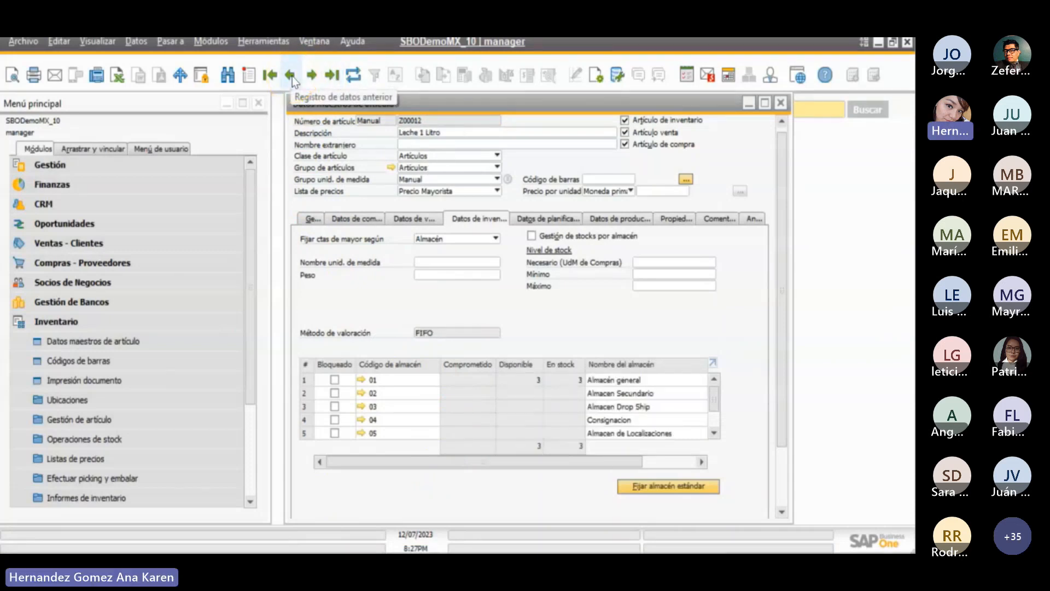
{"action": "left_click", "coordinate": [250, 77]}
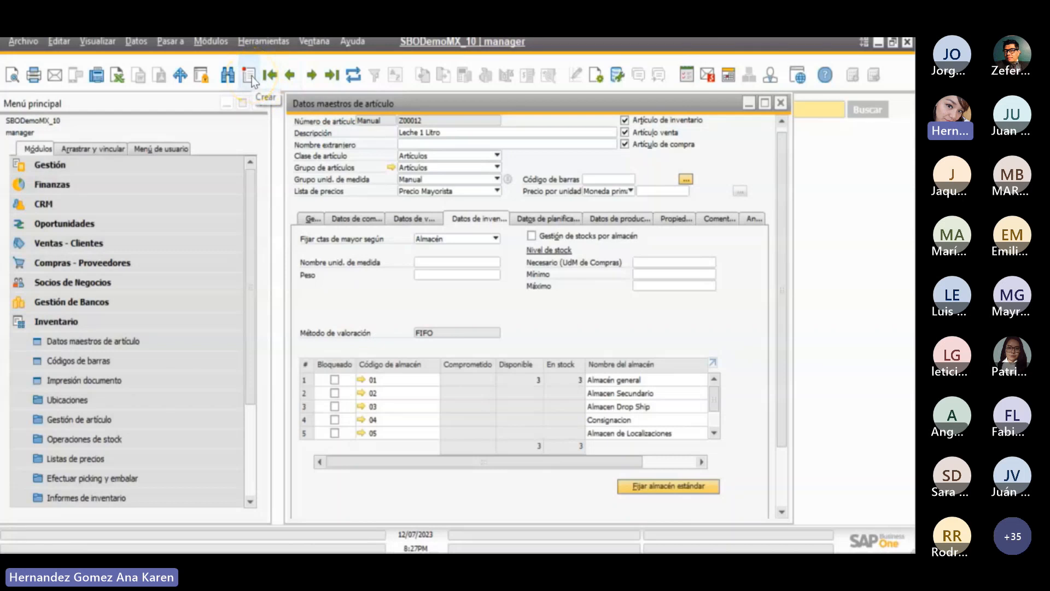
- Find the item master record by the item number K001
{"action": "left_click", "coordinate": [237, 78]}
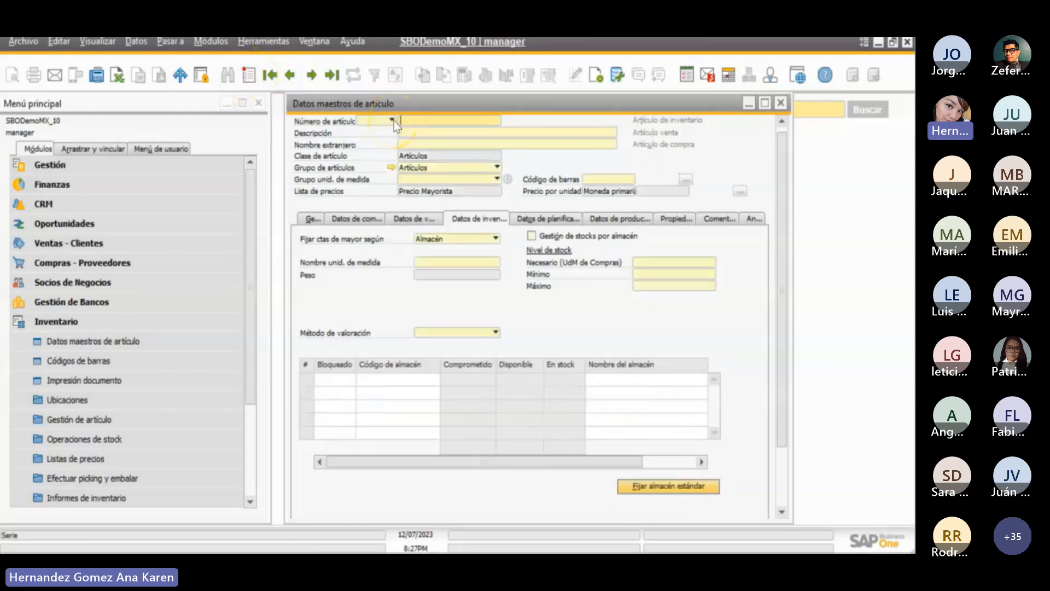
{"action": "type", "text": "A001"}
{"action": "key", "text": "Return"}
{"action": "left_click", "coordinate": [495, 157]}
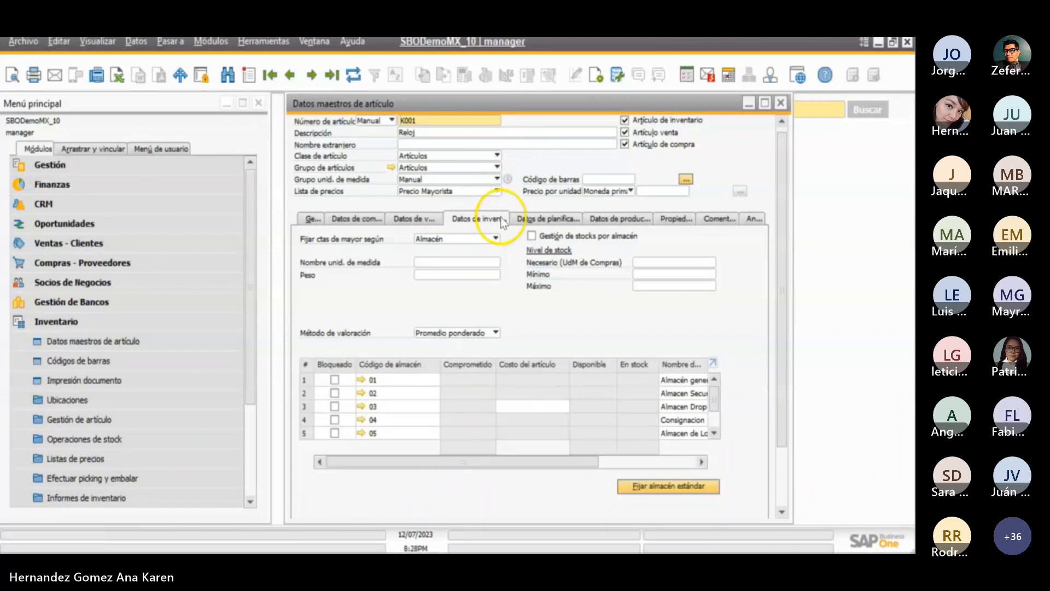
- Open the warehouse setup (Almacenes) among the inventory definitions of the Gestión module
{"action": "left_click", "coordinate": [89, 231]}
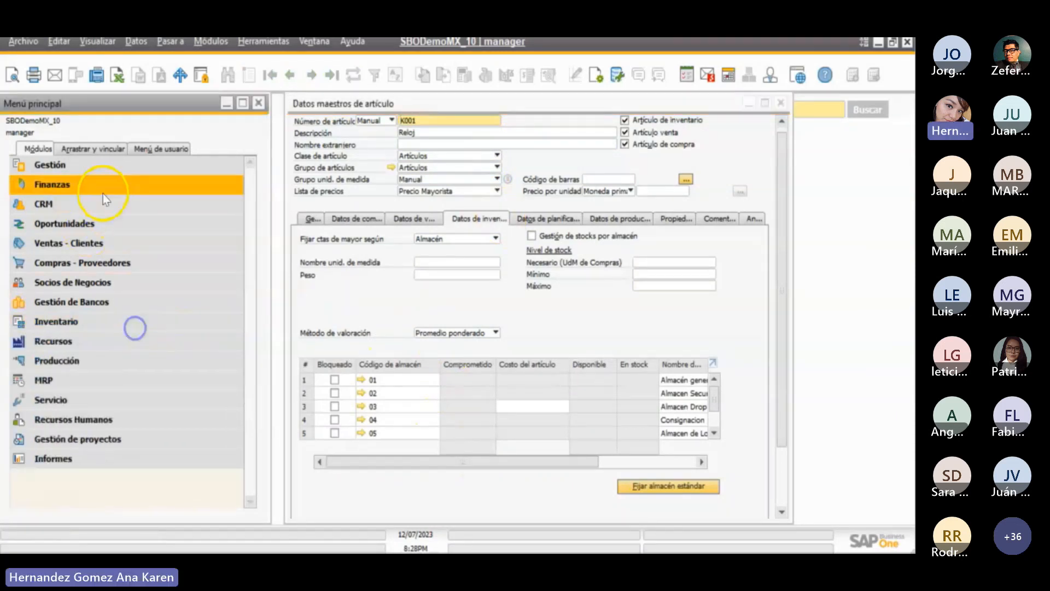
{"action": "left_click", "coordinate": [91, 166]}
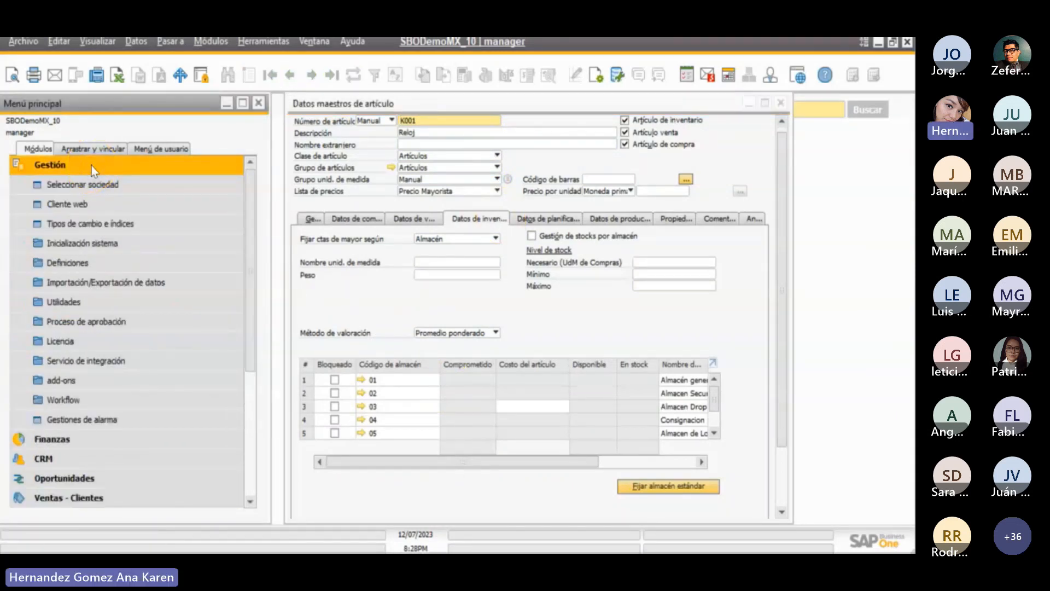
{"action": "left_click", "coordinate": [90, 263]}
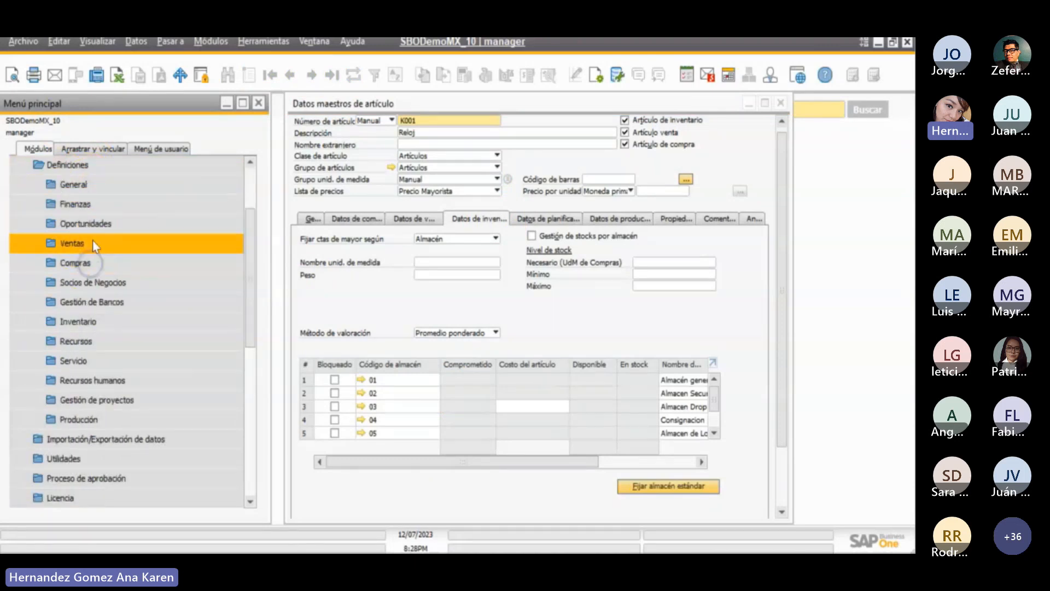
{"action": "left_click", "coordinate": [88, 266]}
{"action": "left_click", "coordinate": [102, 328]}
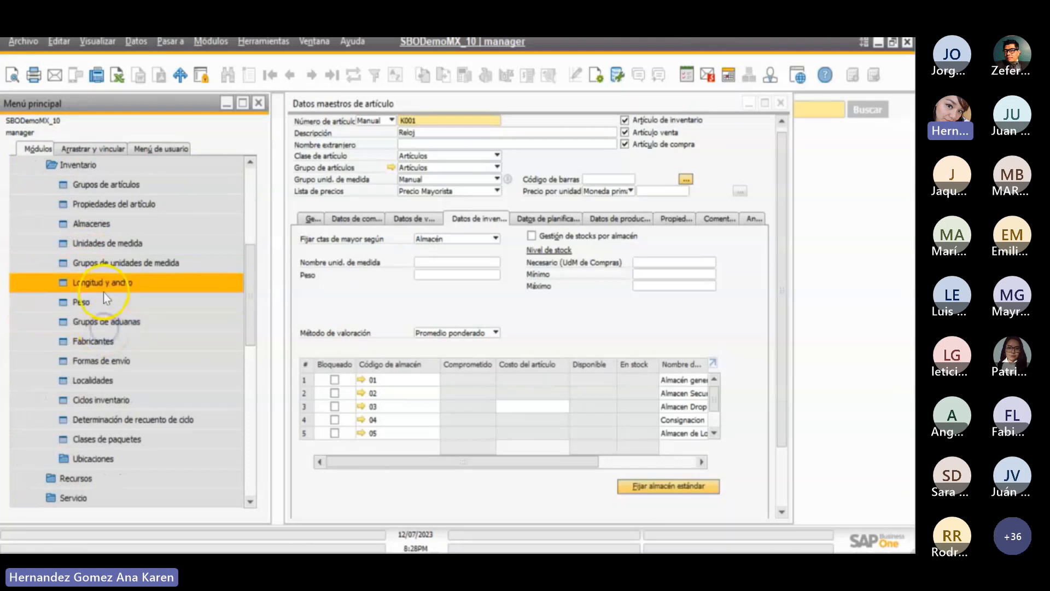
{"action": "left_click", "coordinate": [109, 217]}
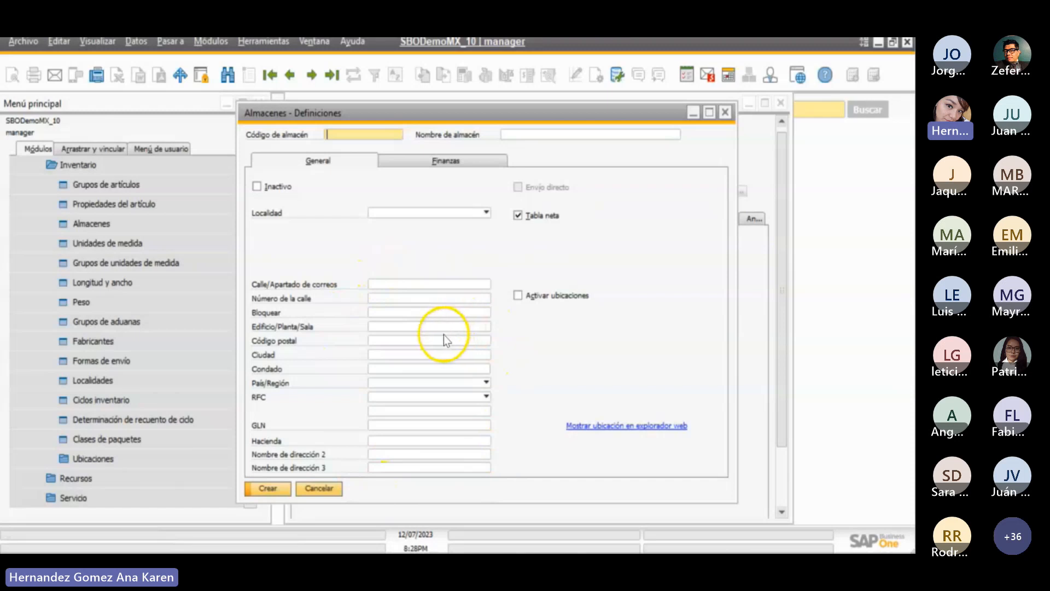
- Enable Activar ubicaciones for the new warehouse, examine its bin location settings, and disable the option again
{"action": "left_click", "coordinate": [522, 298]}
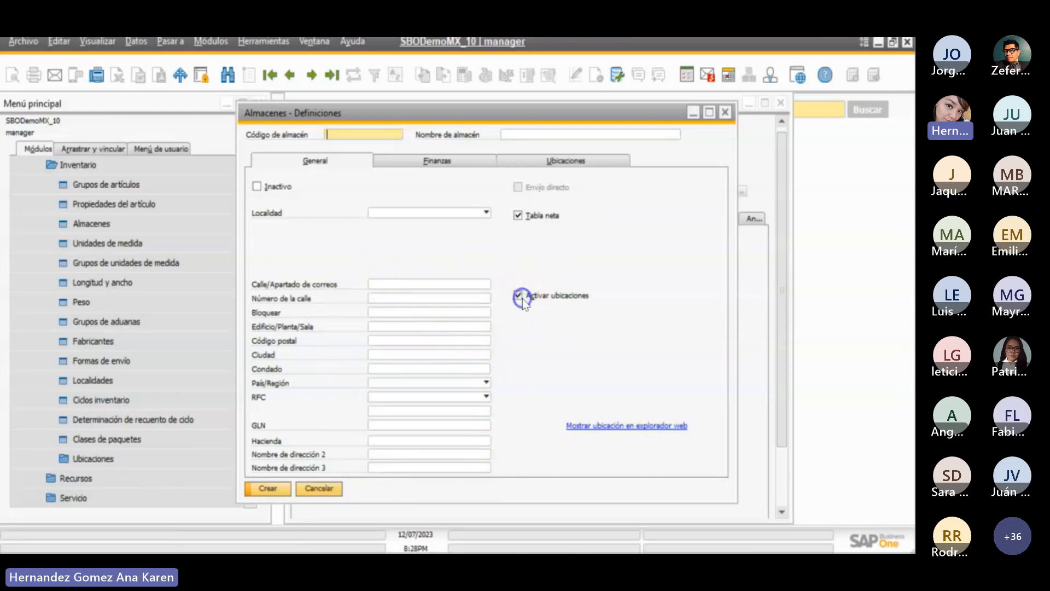
{"action": "left_click", "coordinate": [571, 165]}
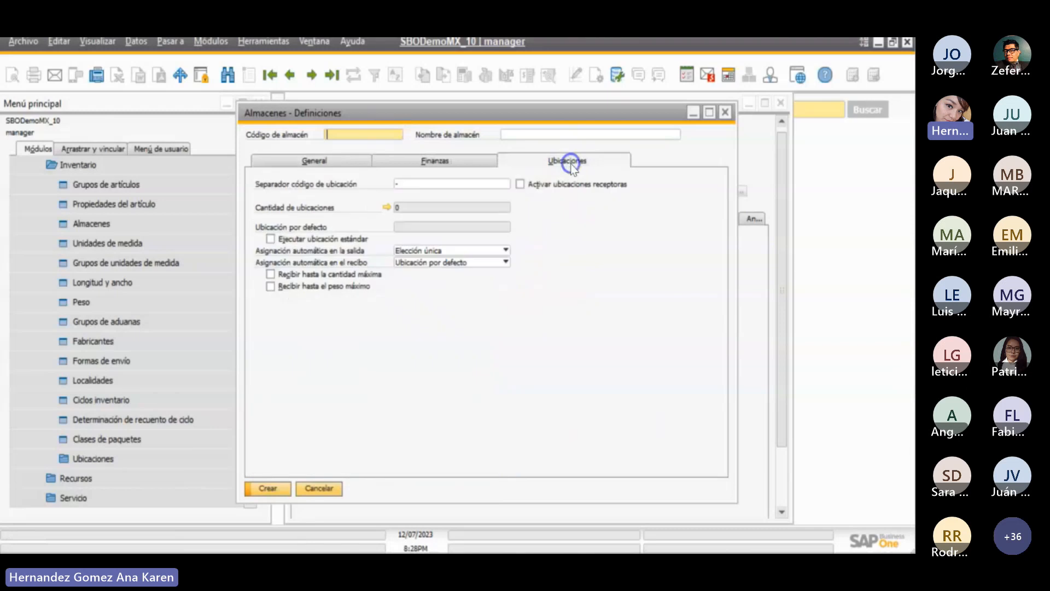
{"action": "left_click", "coordinate": [348, 163]}
{"action": "left_click", "coordinate": [517, 295]}
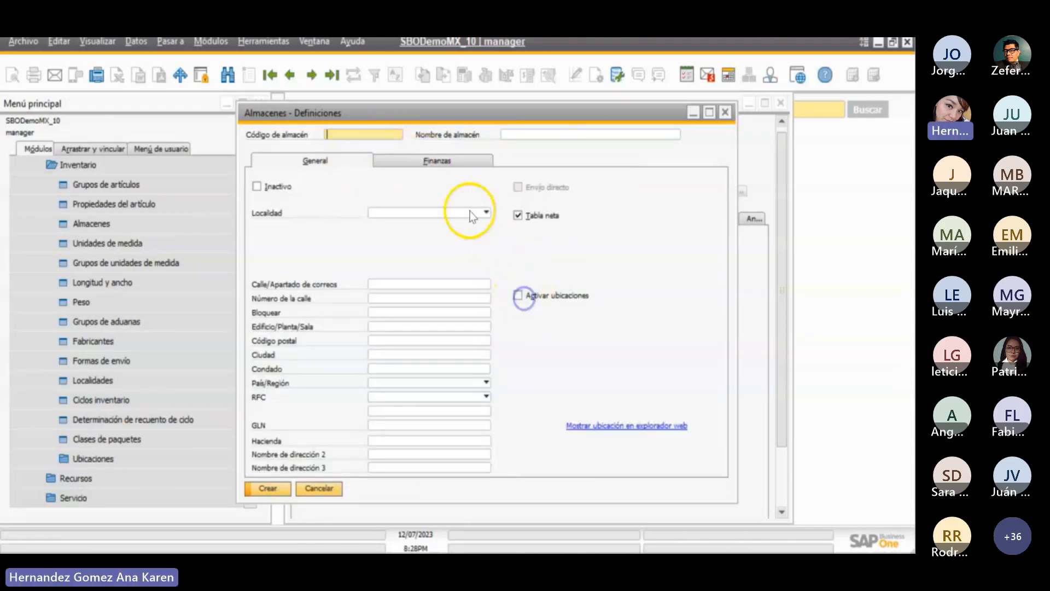
- Examine the general ledger accounts assigned in the new warehouse's Finanzas data
{"action": "left_click", "coordinate": [448, 163]}
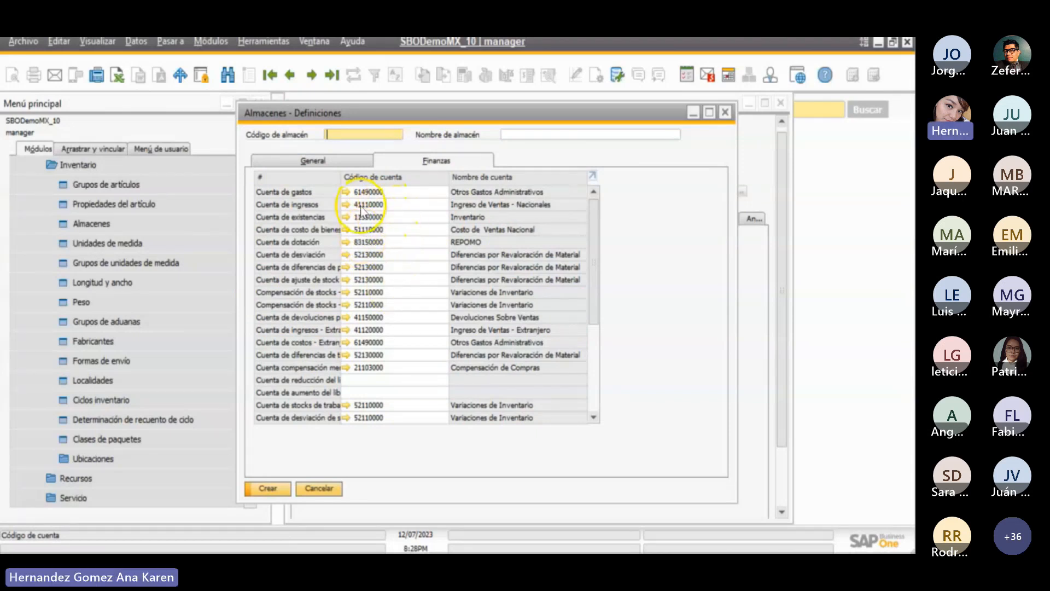
- Open the item group setup (Grupos de artículos) in place of the warehouse setup and examine the ledger accounts in its Finanzas data
{"action": "left_click", "coordinate": [327, 489]}
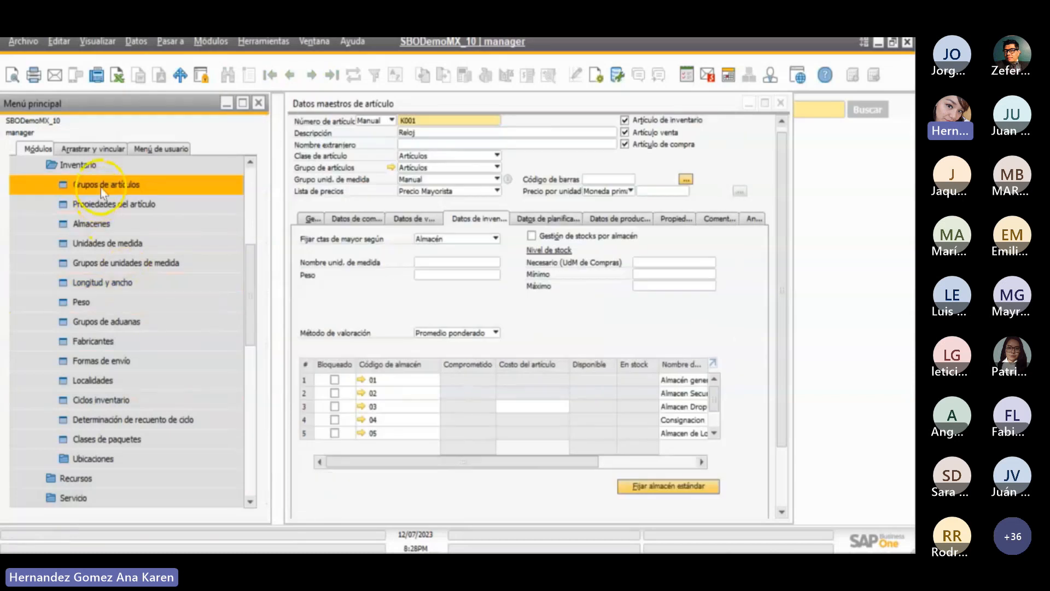
{"action": "left_click", "coordinate": [126, 186]}
{"action": "left_click_drag", "start_coordinate": [599, 107], "coordinate": [521, 97]}
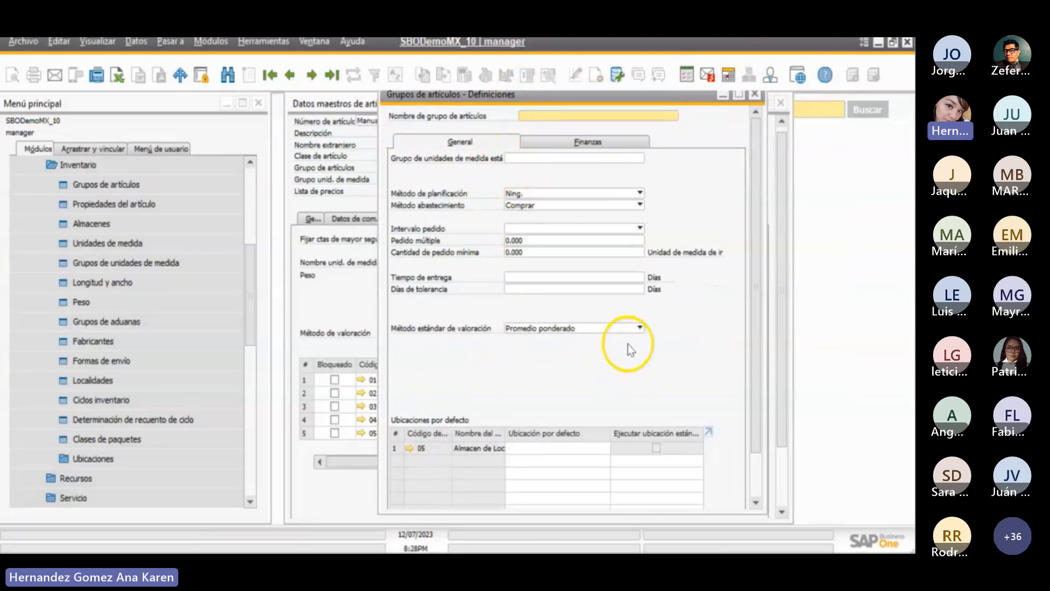
{"action": "left_click", "coordinate": [545, 142]}
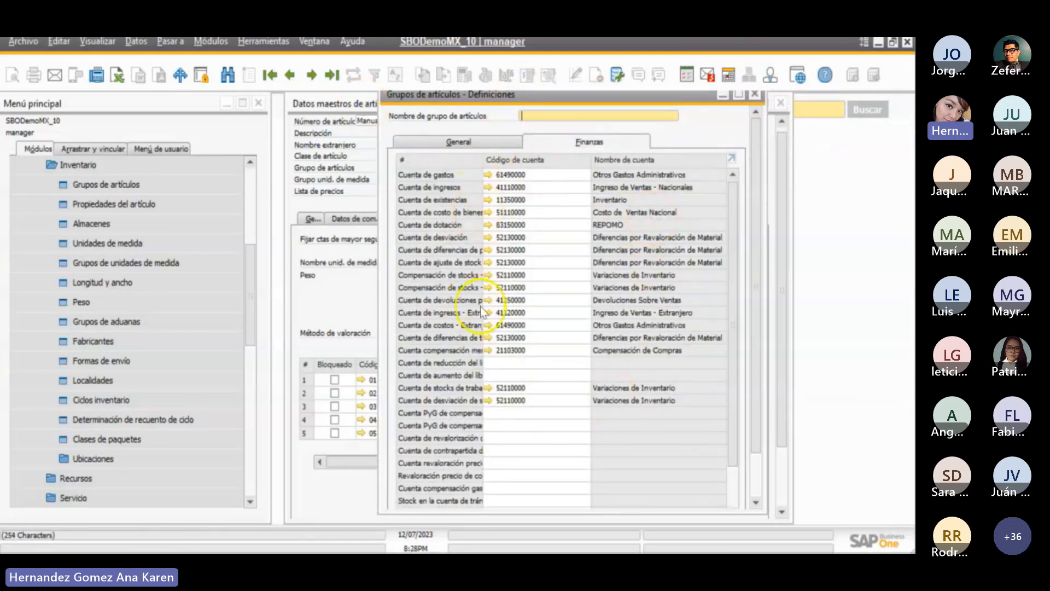
{"action": "left_click", "coordinate": [754, 94]}
{"action": "left_click", "coordinate": [204, 380]}
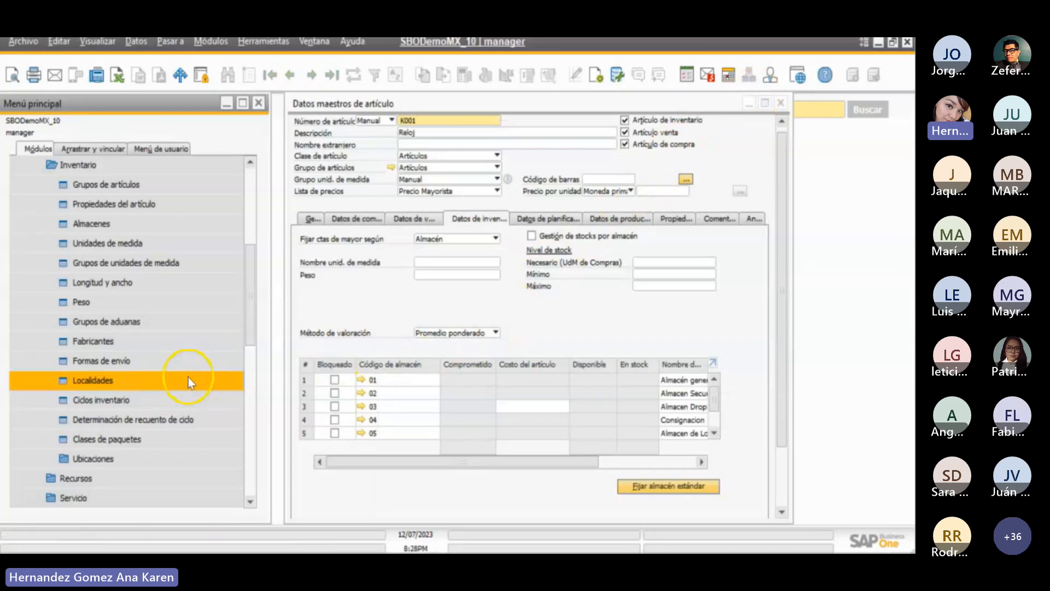
{"action": "left_click", "coordinate": [140, 400]}
{"action": "left_click", "coordinate": [138, 421]}
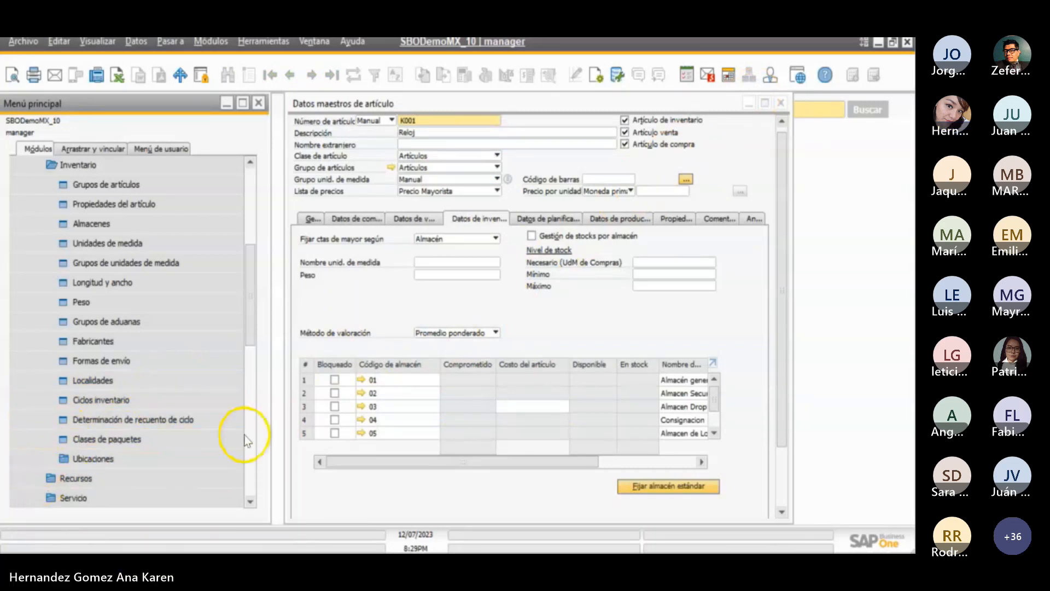
{"action": "left_click", "coordinate": [382, 435]}
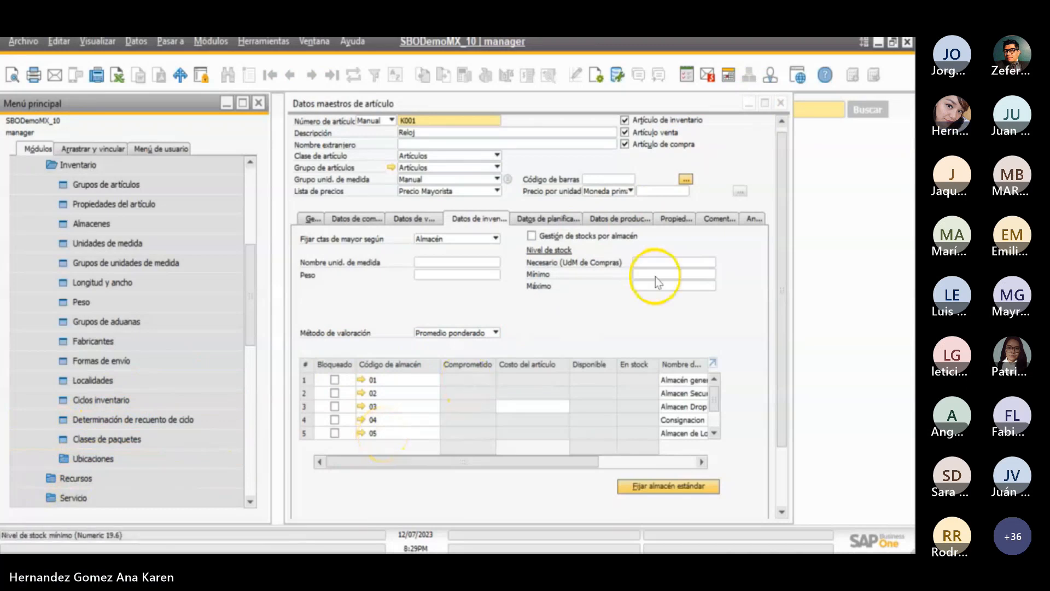
- Search the item master data with the wildcard * as the item number to open the list of all items
{"action": "left_click", "coordinate": [783, 128]}
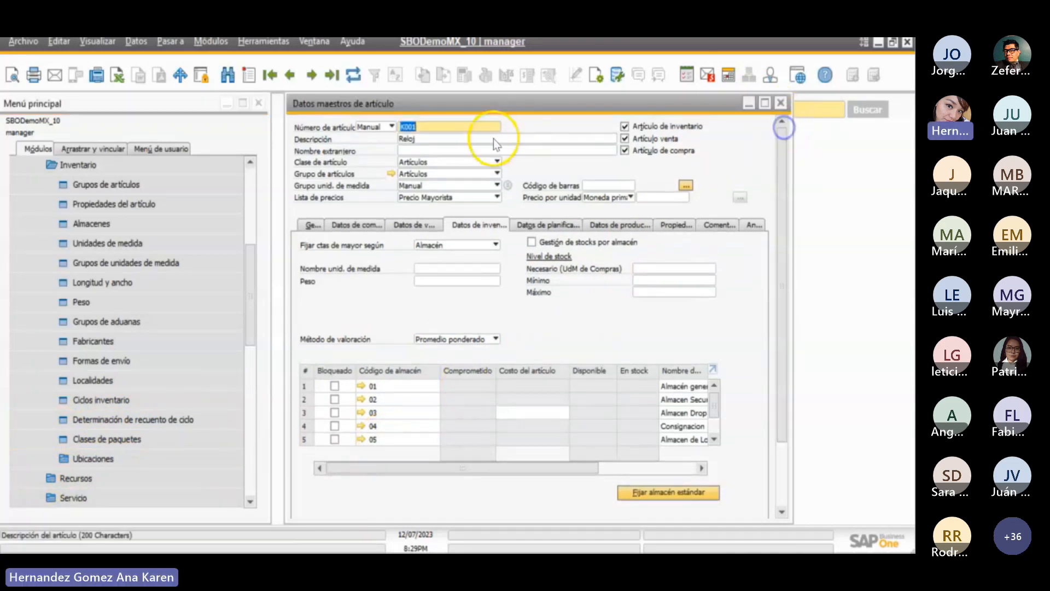
{"action": "left_click", "coordinate": [469, 139]}
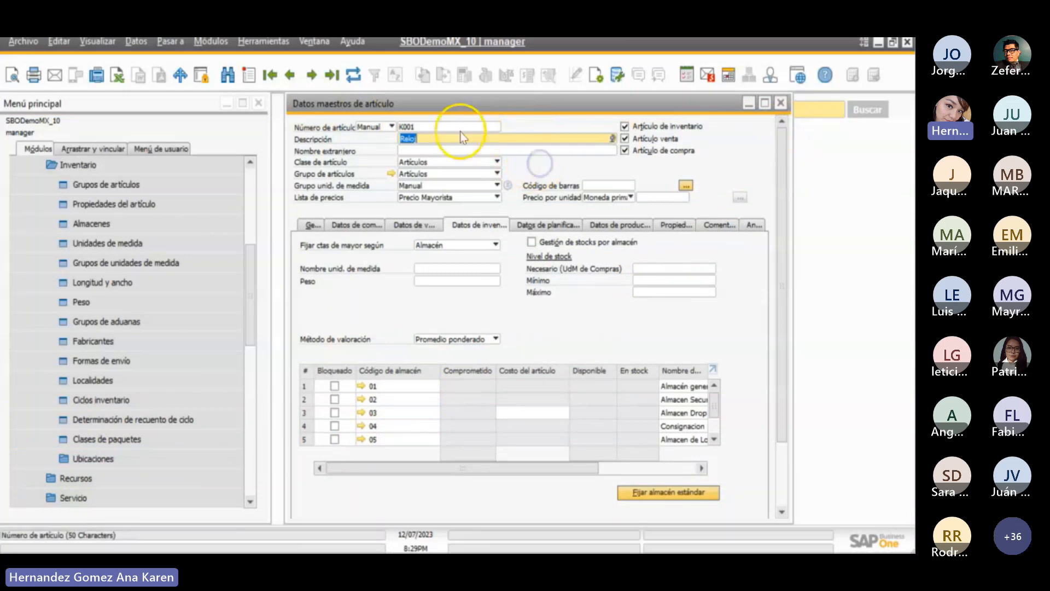
{"action": "left_click", "coordinate": [230, 75]}
{"action": "type", "text": "*"}
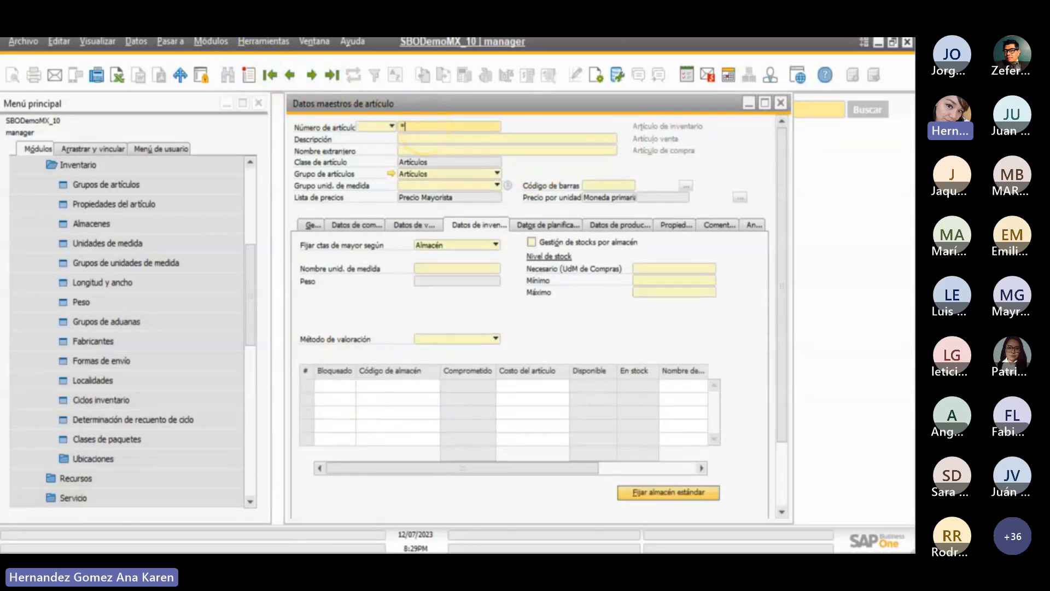
{"action": "key", "text": "Return"}
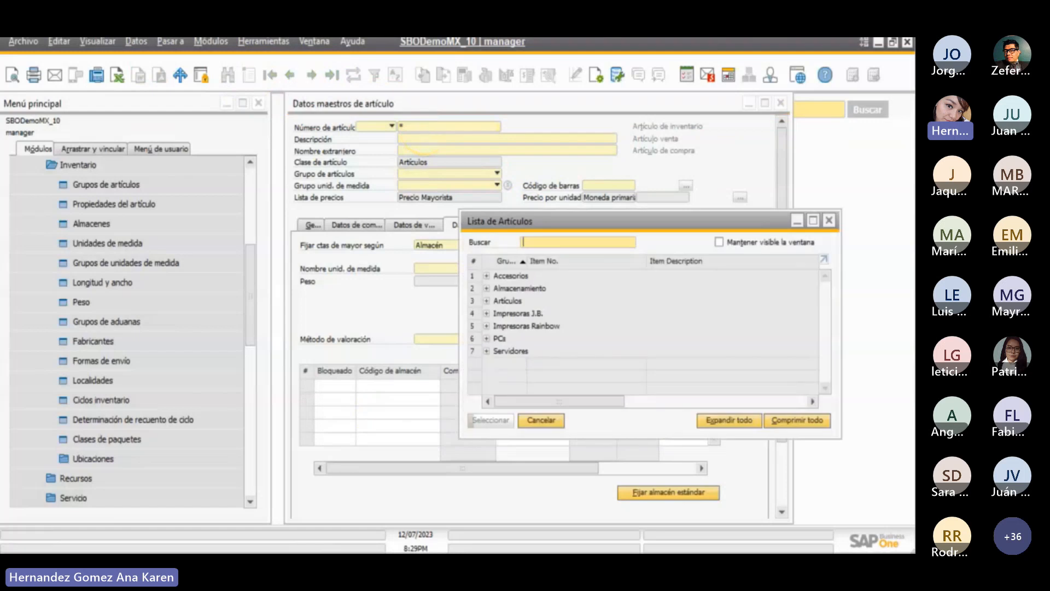
{"action": "left_click_drag", "start_coordinate": [687, 223], "coordinate": [683, 136]}
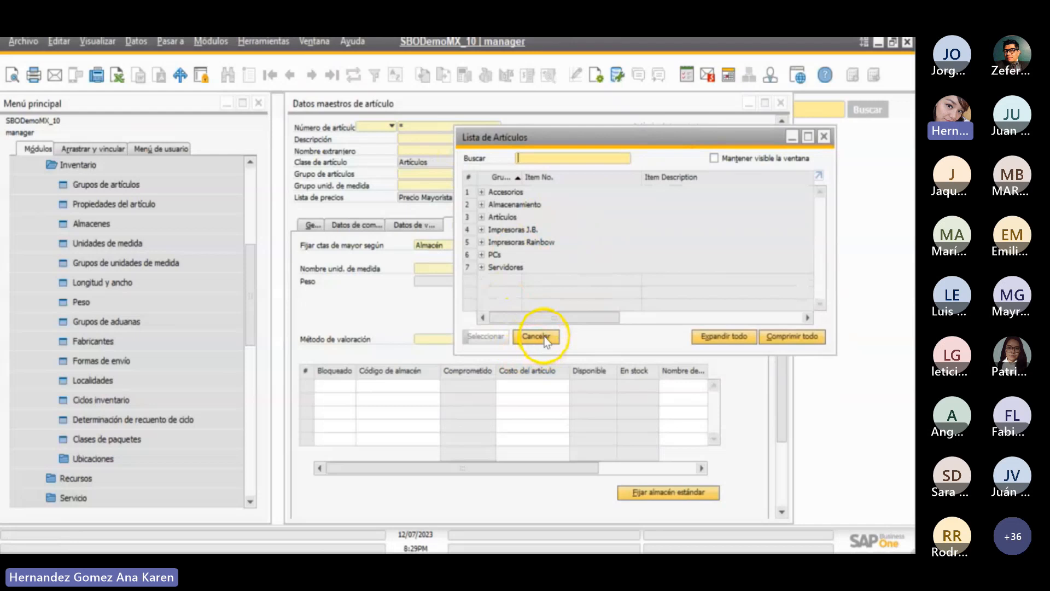
- Turn off grouping by Grupo de artículos in the item list's form settings and save the change
{"action": "left_click", "coordinate": [617, 75]}
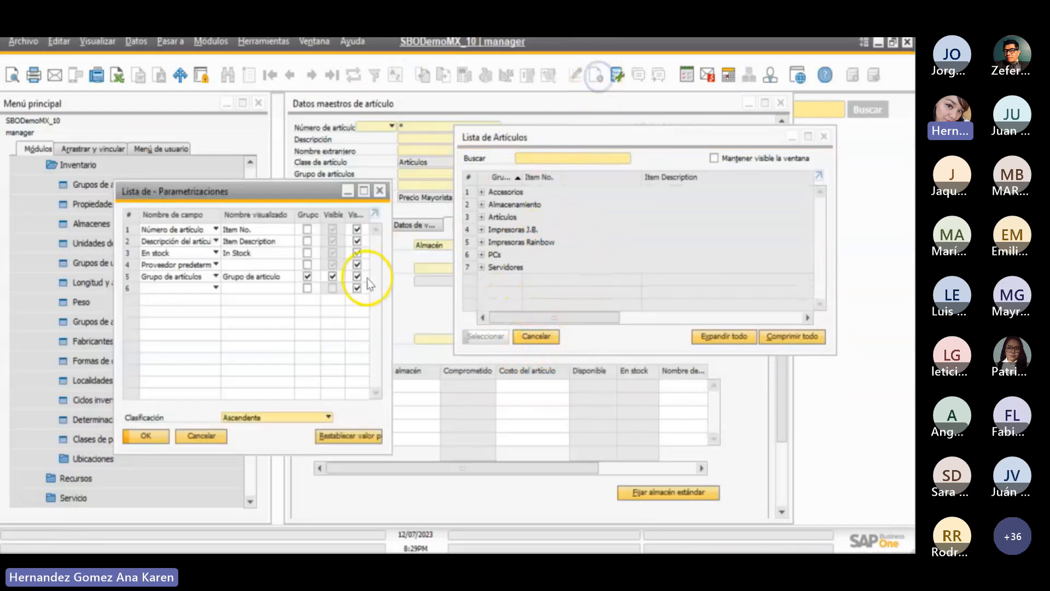
{"action": "left_click", "coordinate": [307, 278]}
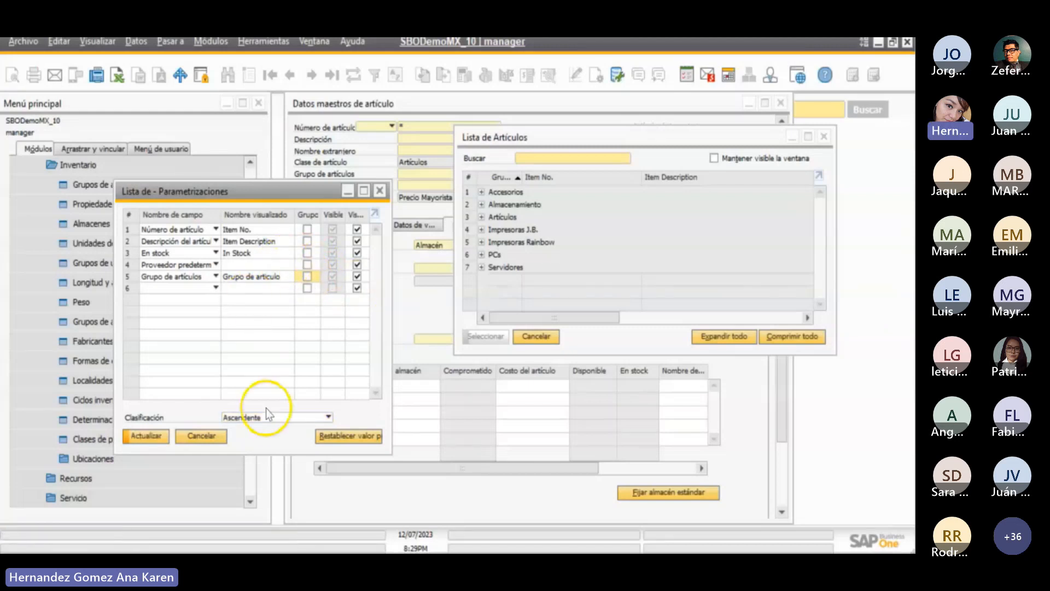
{"action": "left_click", "coordinate": [145, 436]}
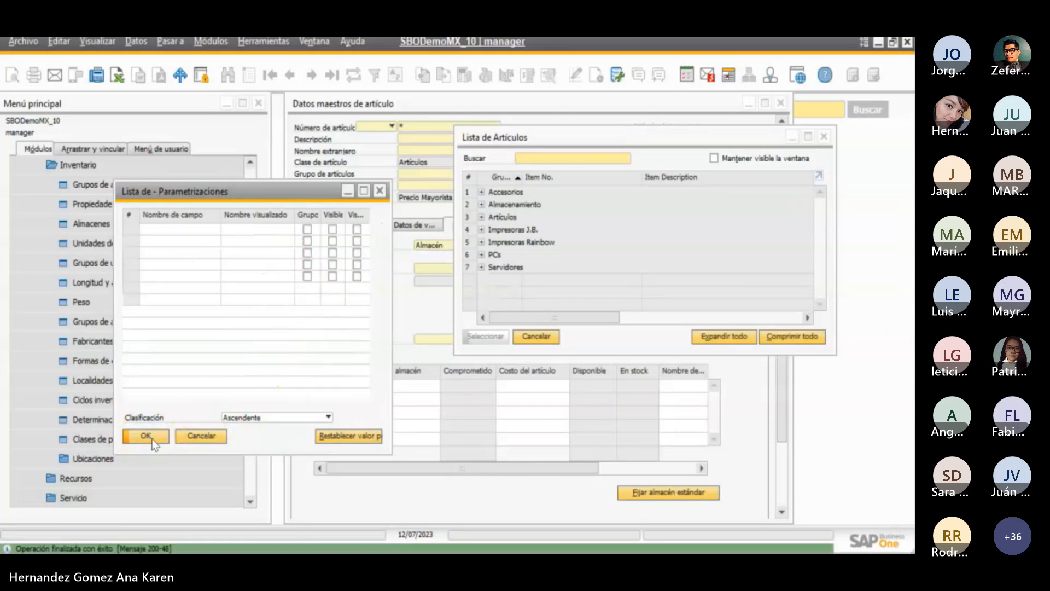
{"action": "left_click", "coordinate": [151, 436]}
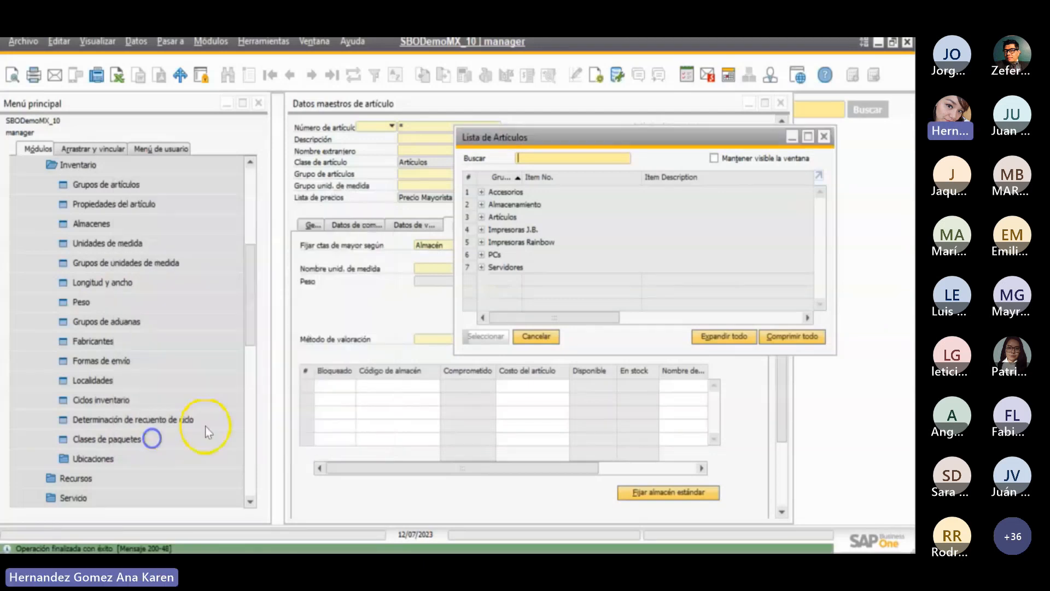
- Reopen the item list with the same wildcard search and look through the ungrouped items
{"action": "left_click", "coordinate": [536, 335]}
{"action": "key", "text": "Return"}
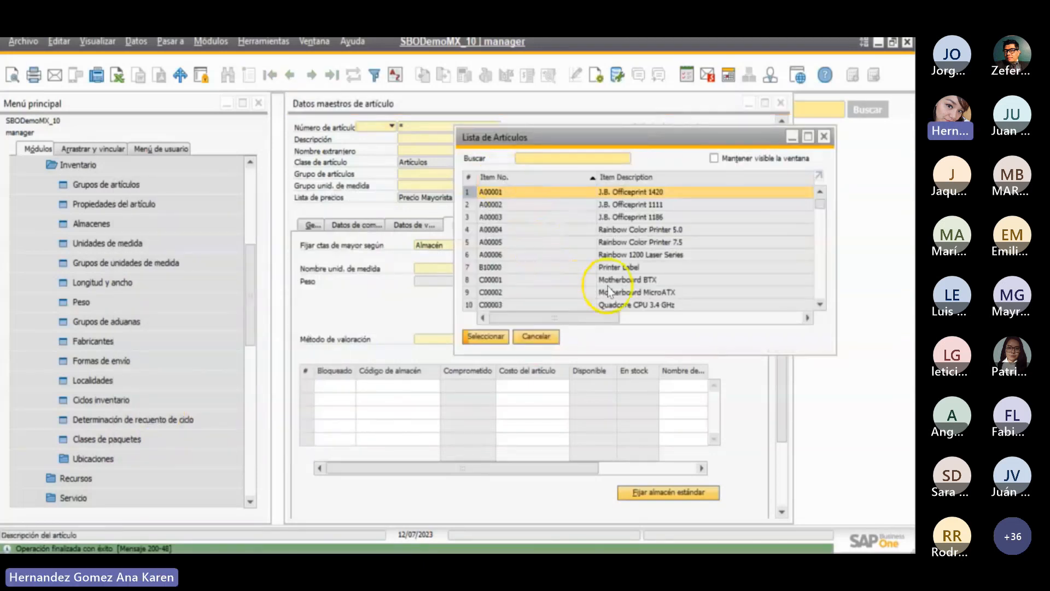
{"action": "scroll", "coordinate": [619, 281], "scroll_direction": "down", "scroll_amount": 3}
{"action": "scroll", "coordinate": [618, 281], "scroll_direction": "up", "scroll_amount": 3}
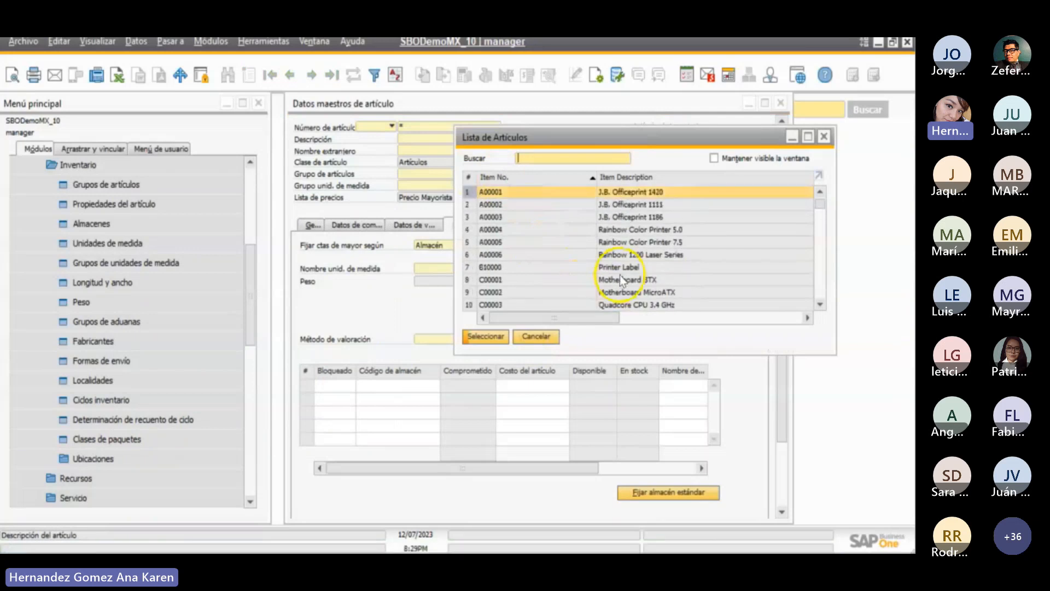
- Turn grouping by Grupo de artículos back on in the item list's form settings, keeping the Ascendente sorting, and save
{"action": "key", "text": "ctrl+shift+s"}
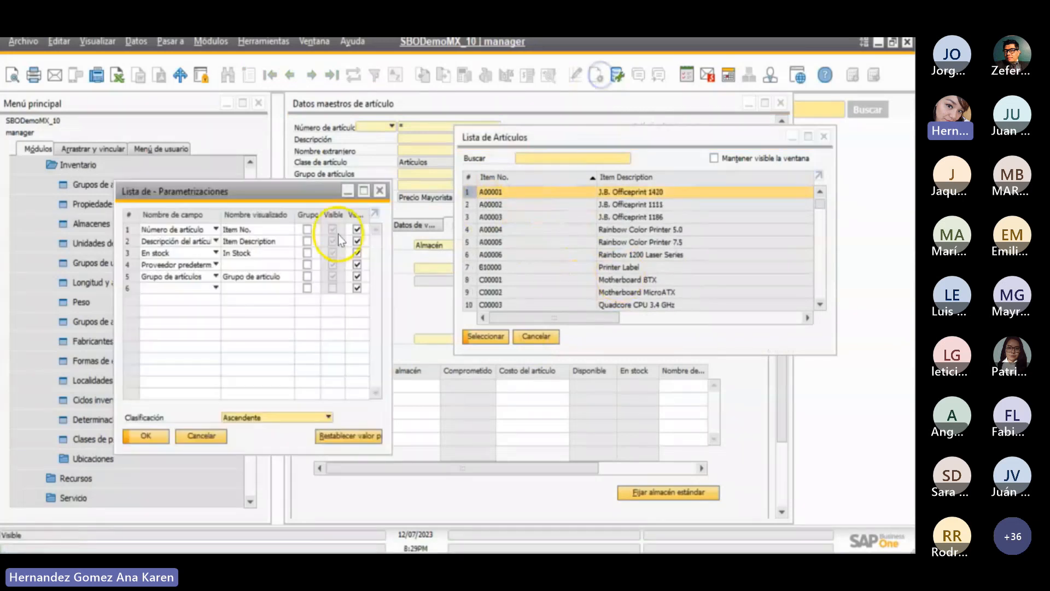
{"action": "left_click", "coordinate": [307, 276]}
{"action": "left_click", "coordinate": [294, 418]}
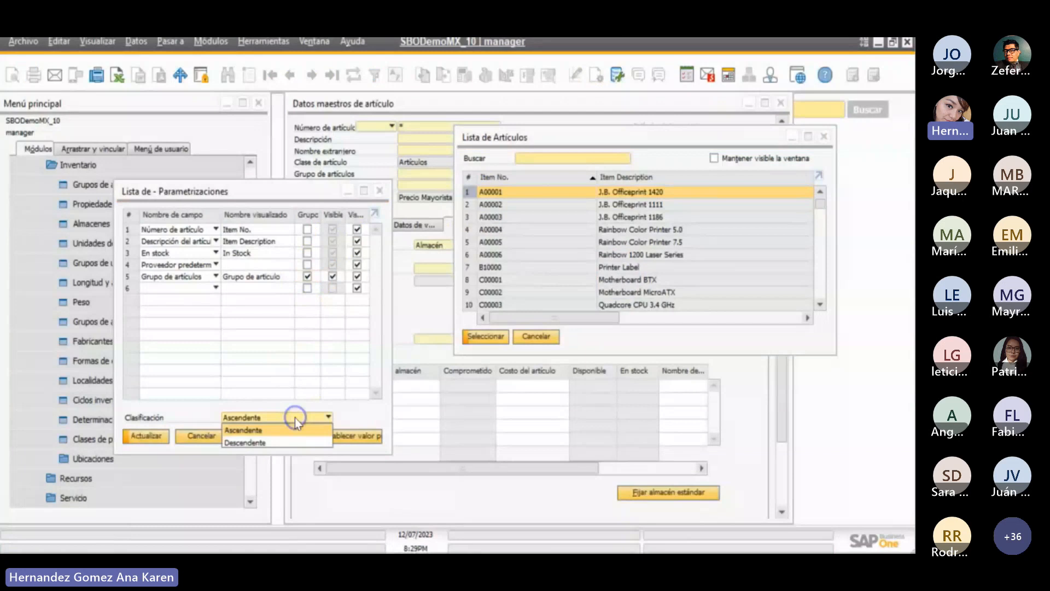
{"action": "left_click", "coordinate": [295, 418]}
{"action": "left_click", "coordinate": [157, 436]}
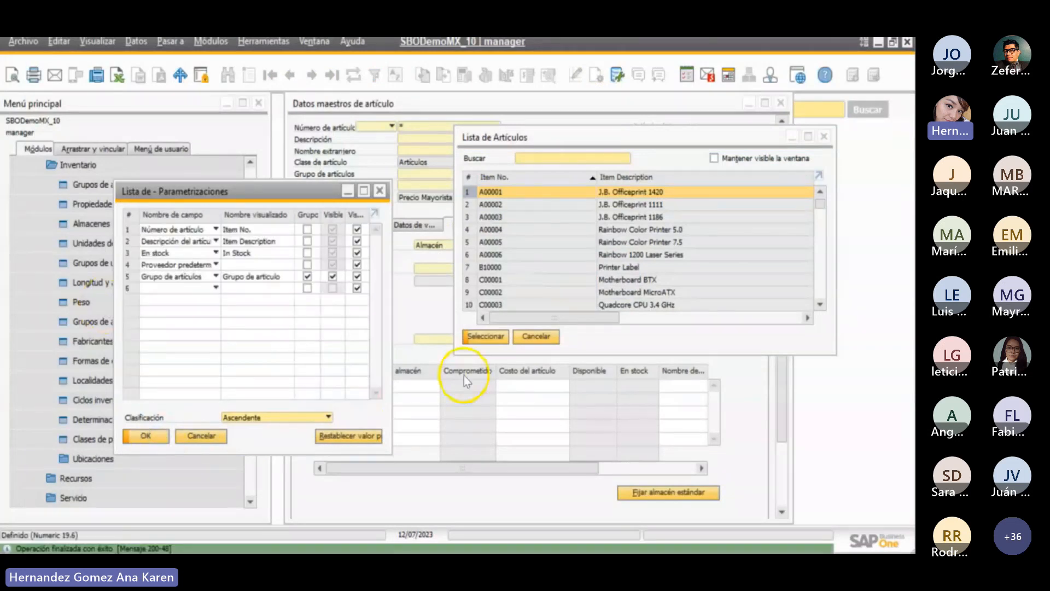
{"action": "left_click", "coordinate": [145, 435]}
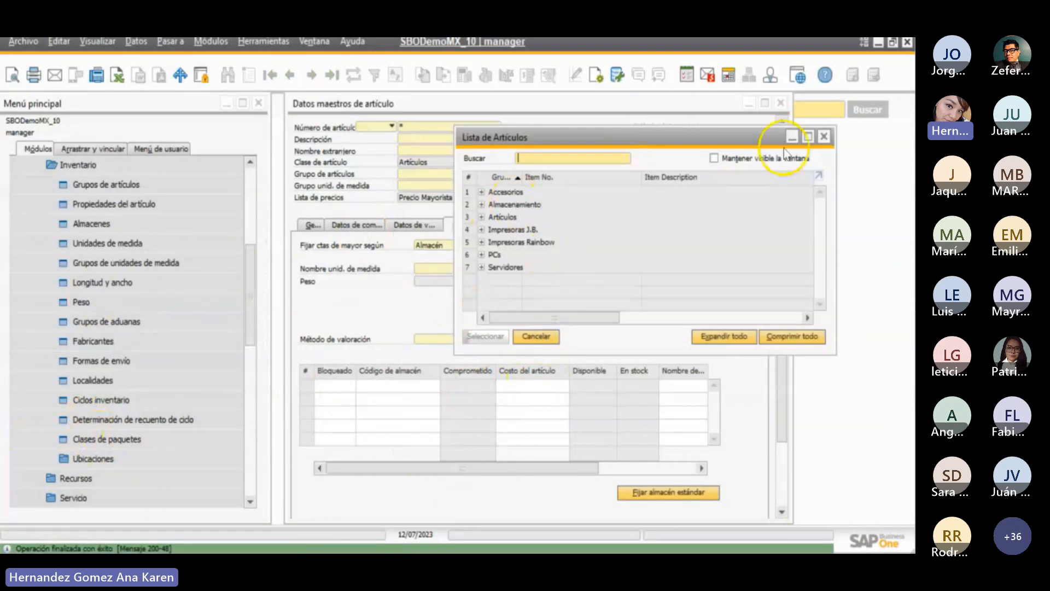
- Maximize the grouped item list, examine the items in the Accesorios and Artículos groups, and close the list without choosing one
{"action": "left_click", "coordinate": [808, 136]}
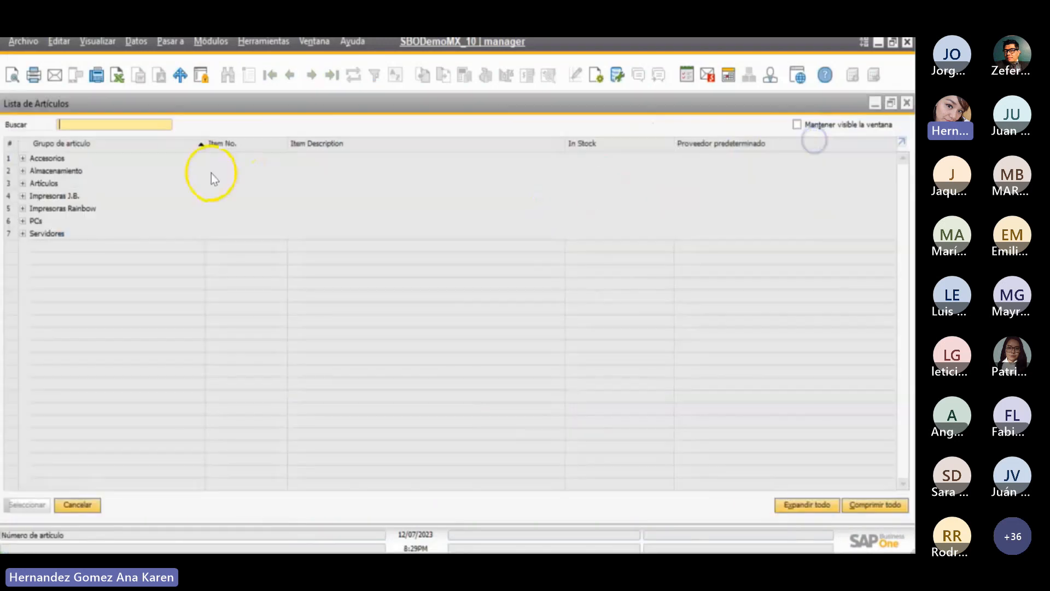
{"action": "left_click", "coordinate": [23, 158]}
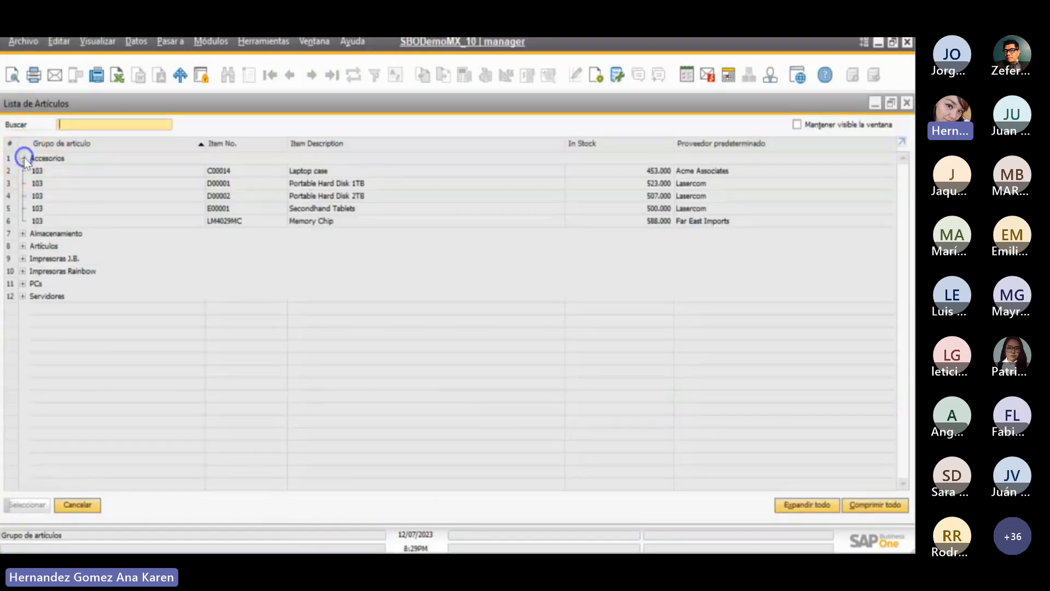
{"action": "left_click", "coordinate": [23, 245]}
{"action": "left_click", "coordinate": [231, 334]}
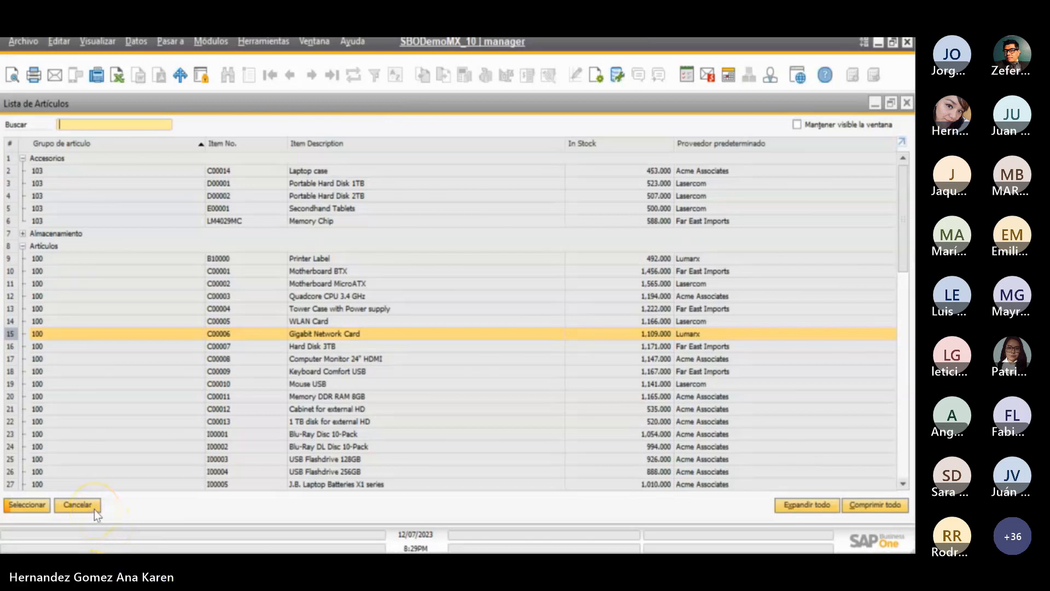
{"action": "left_click", "coordinate": [77, 504]}
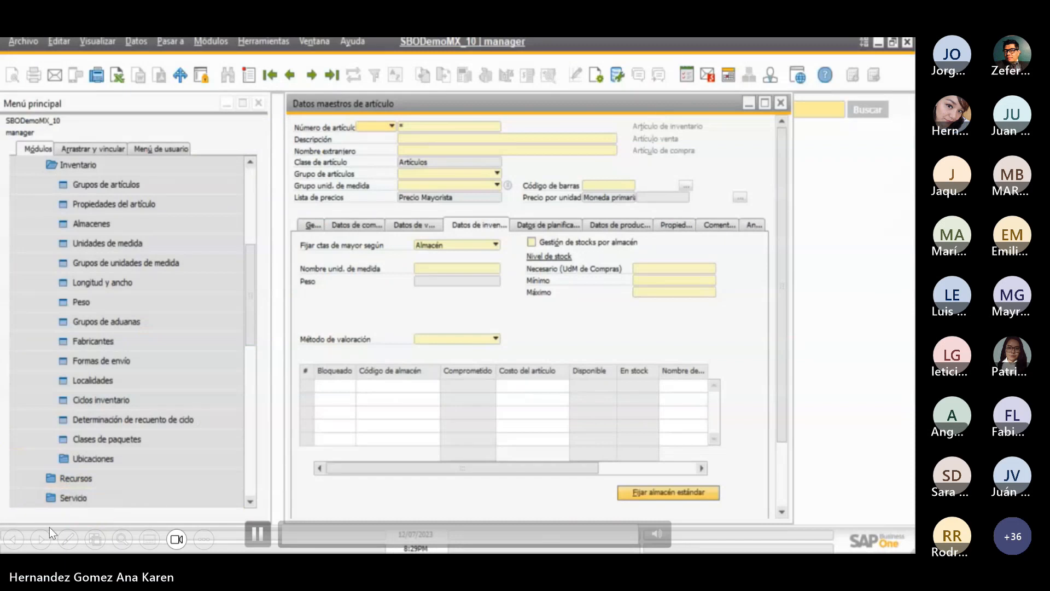
{"action": "left_click", "coordinate": [42, 539]}
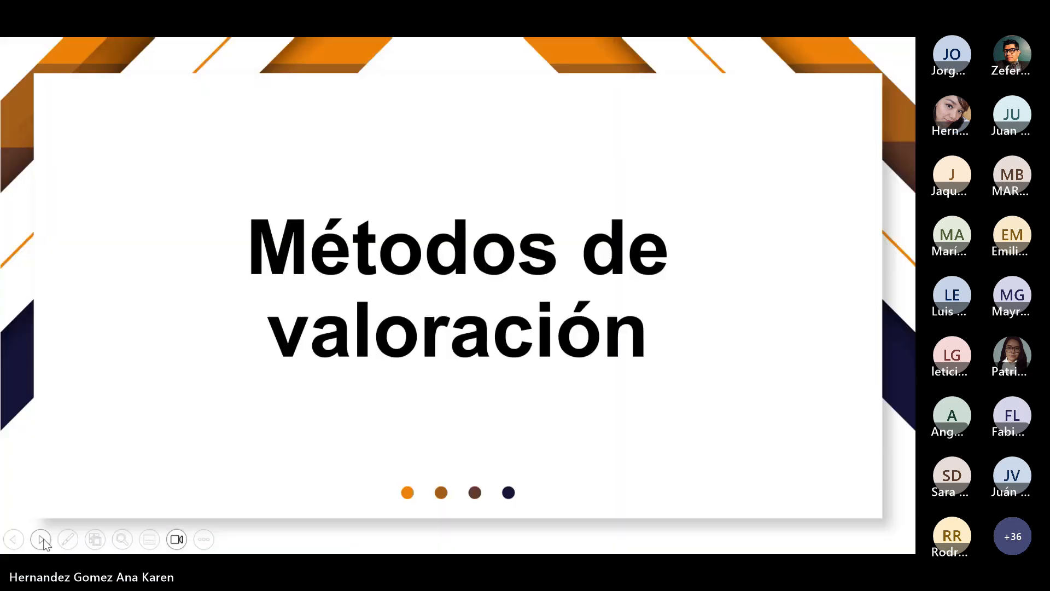
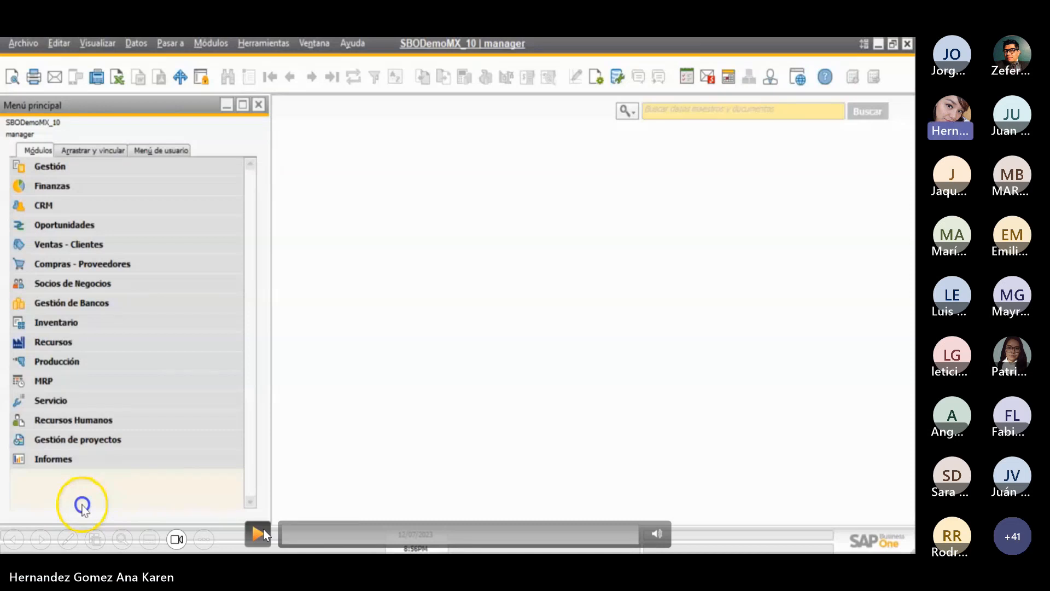
{"action": "left_click", "coordinate": [263, 528]}
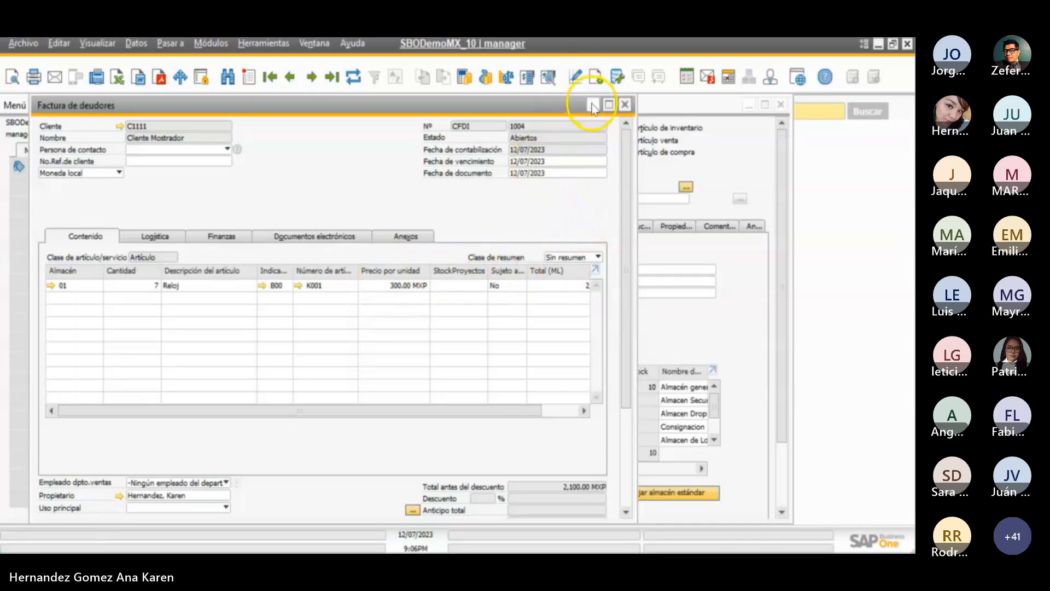
- Copy the item number K001 from the Reloj item master record and refresh the record's stock data
{"action": "right_click", "coordinate": [407, 129]}
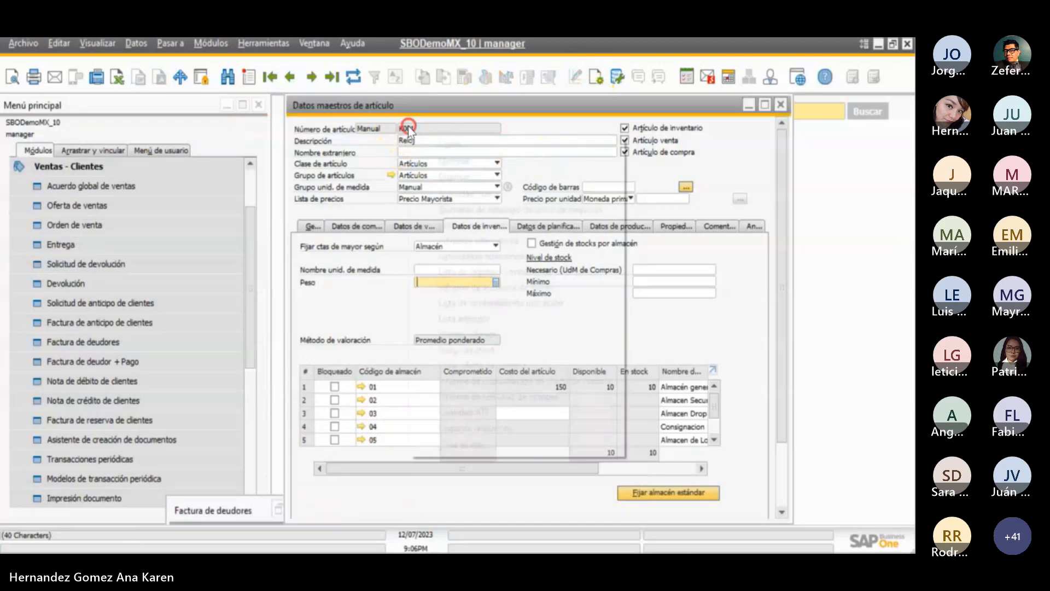
{"action": "left_click", "coordinate": [428, 143]}
{"action": "left_click", "coordinate": [353, 78]}
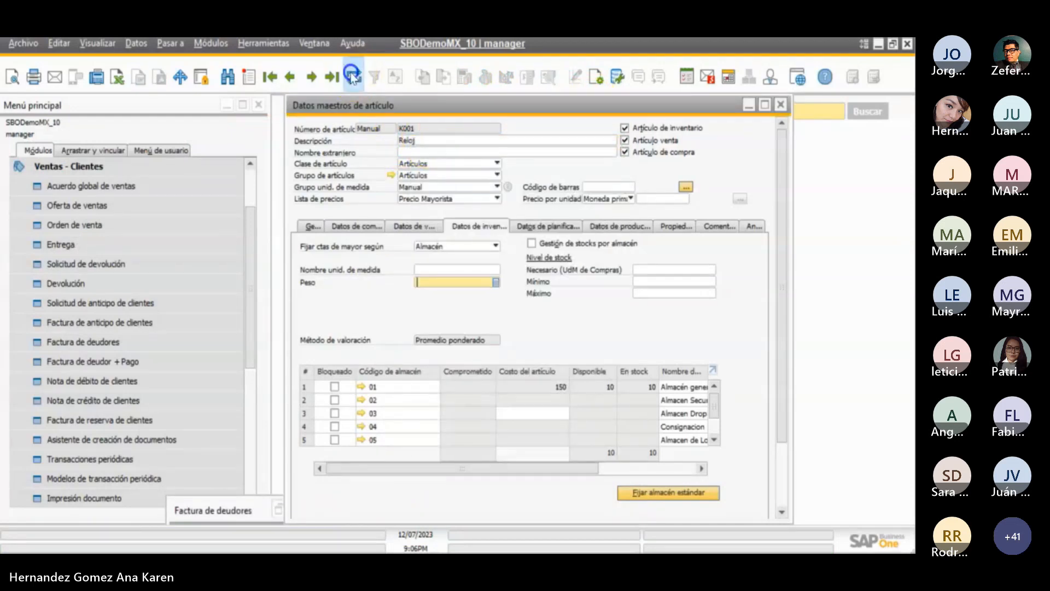
{"action": "left_click", "coordinate": [210, 478]}
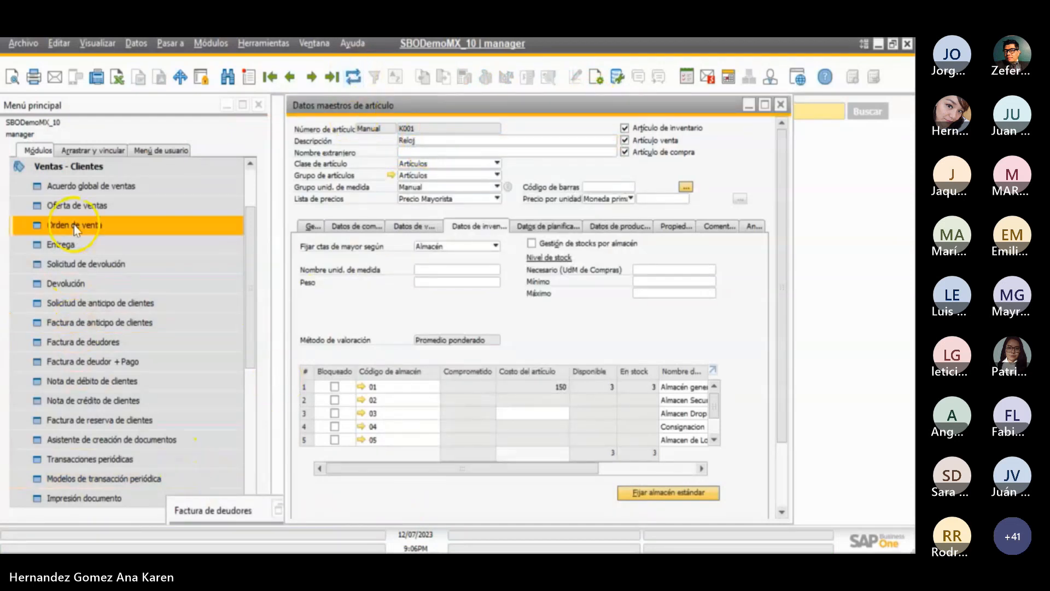
- Open the selection criteria of the Informe de auditoría de stocks from the inventory reports
{"action": "left_click", "coordinate": [83, 169]}
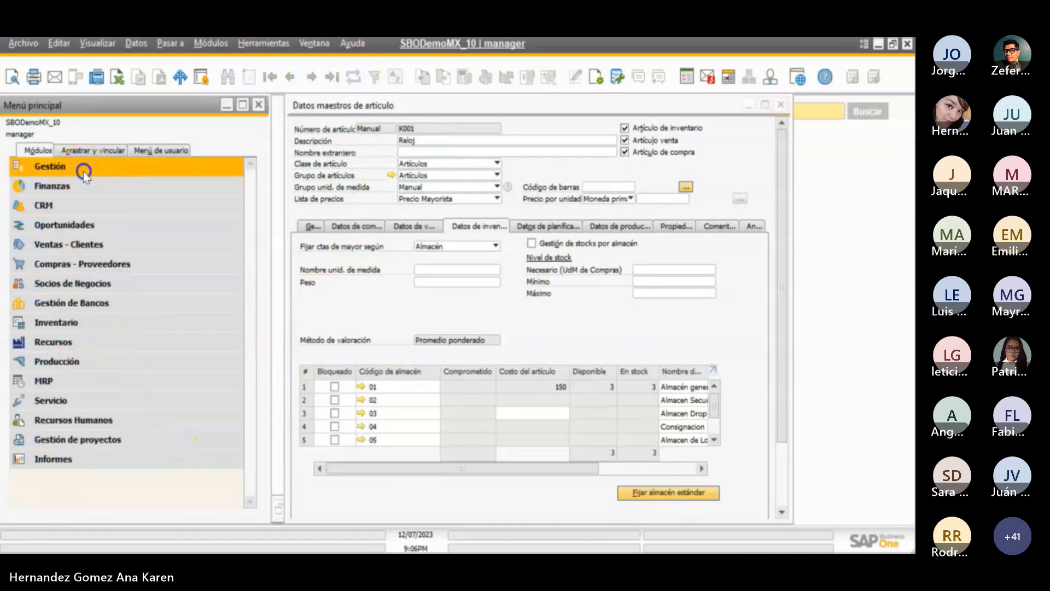
{"action": "left_click", "coordinate": [101, 326]}
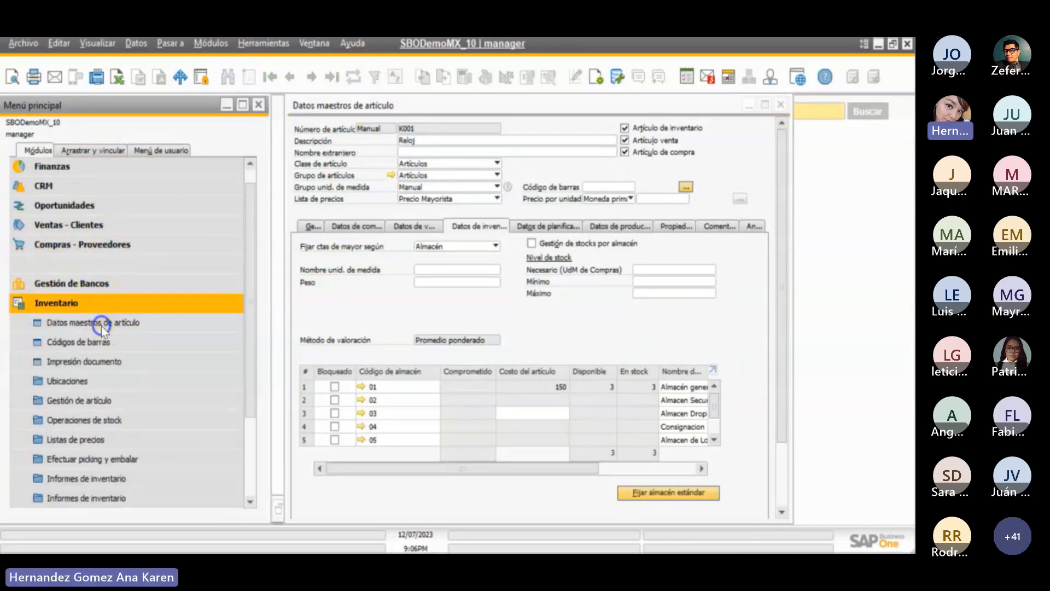
{"action": "scroll", "coordinate": [107, 388], "scroll_direction": "down", "scroll_amount": 3}
{"action": "left_click", "coordinate": [117, 405]}
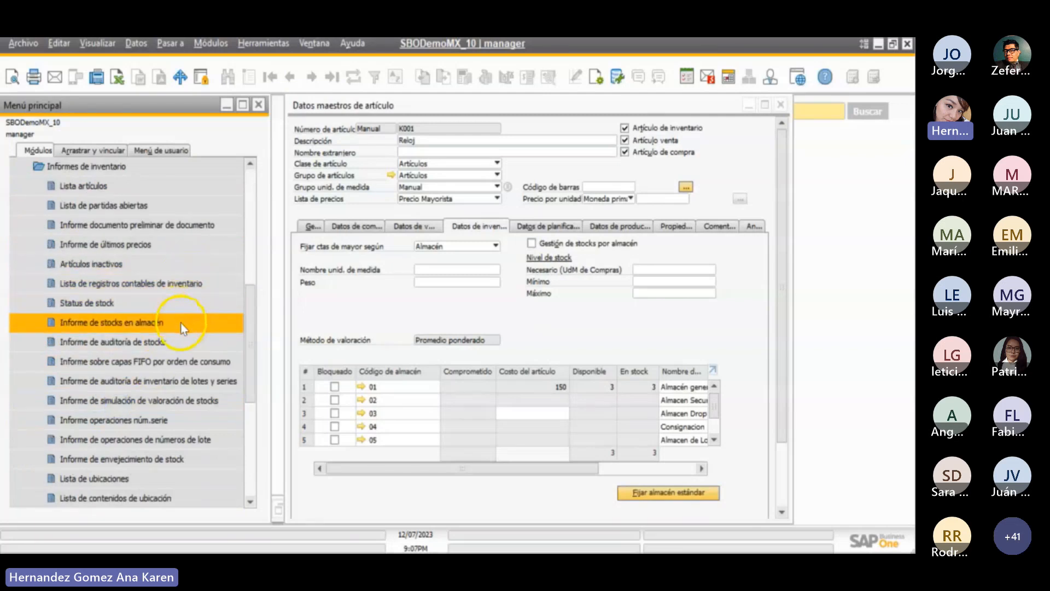
{"action": "left_click", "coordinate": [178, 339]}
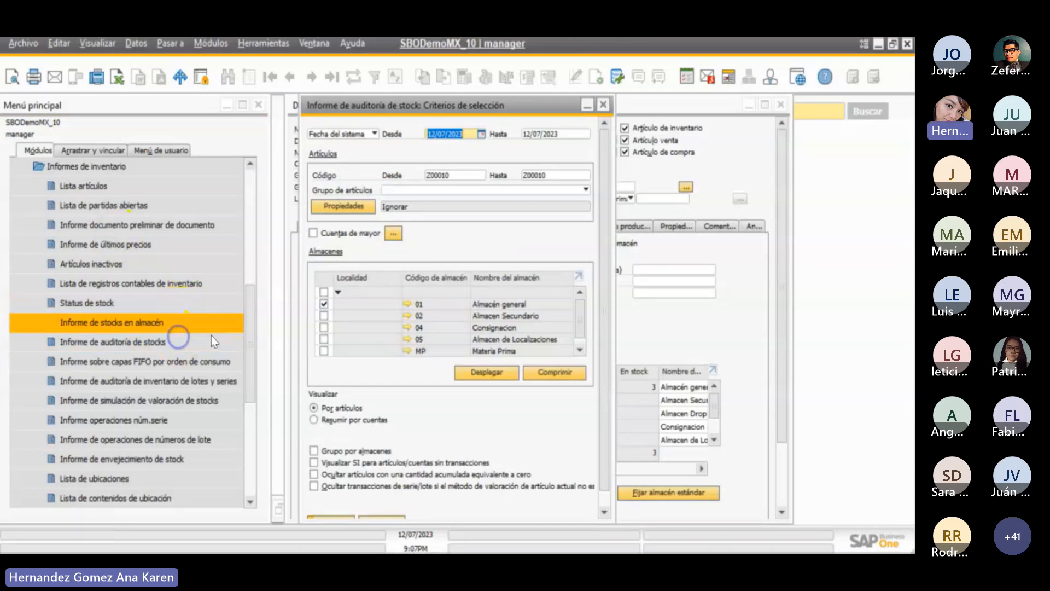
- Run the stock audit report for item code K001 to K001 in warehouse 01 and expand its transactions
{"action": "left_click", "coordinate": [457, 175]}
{"action": "type", "text": "K001"}
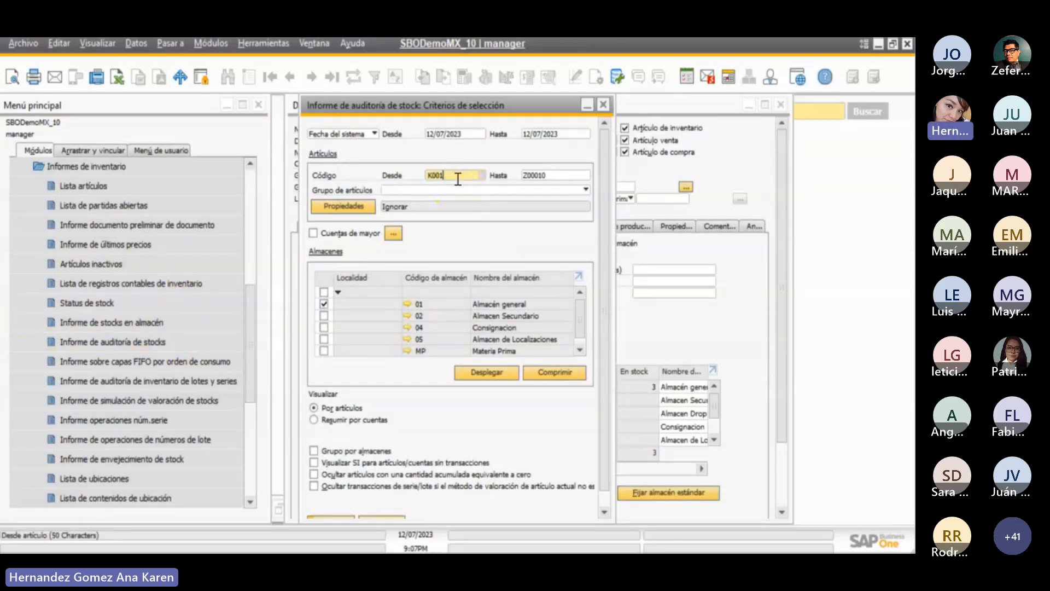
{"action": "key", "text": "Tab"}
{"action": "type", "text": "K001"}
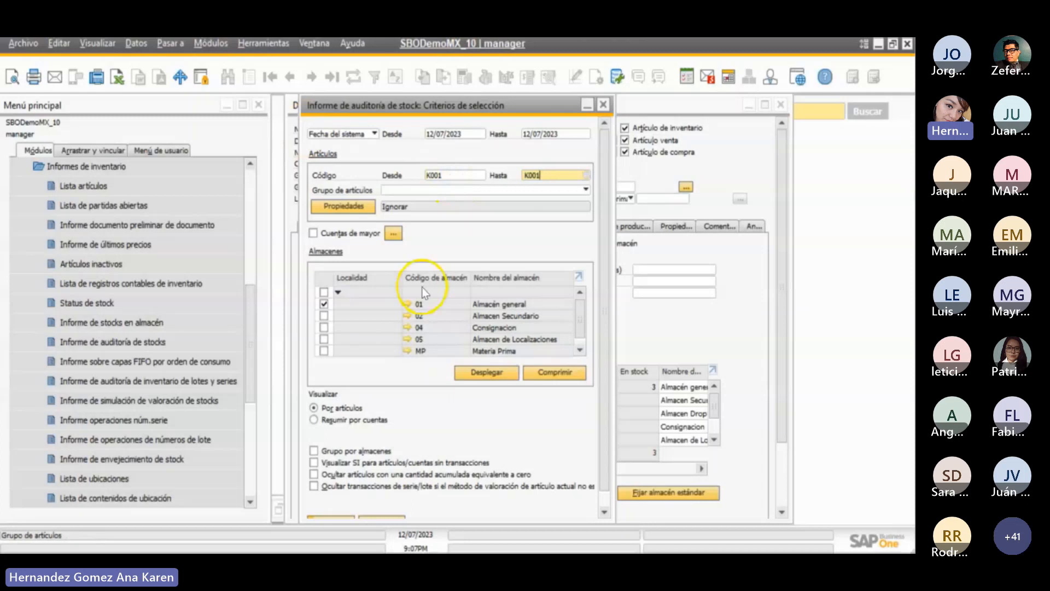
{"action": "scroll", "coordinate": [608, 444], "scroll_direction": "down", "scroll_amount": 1}
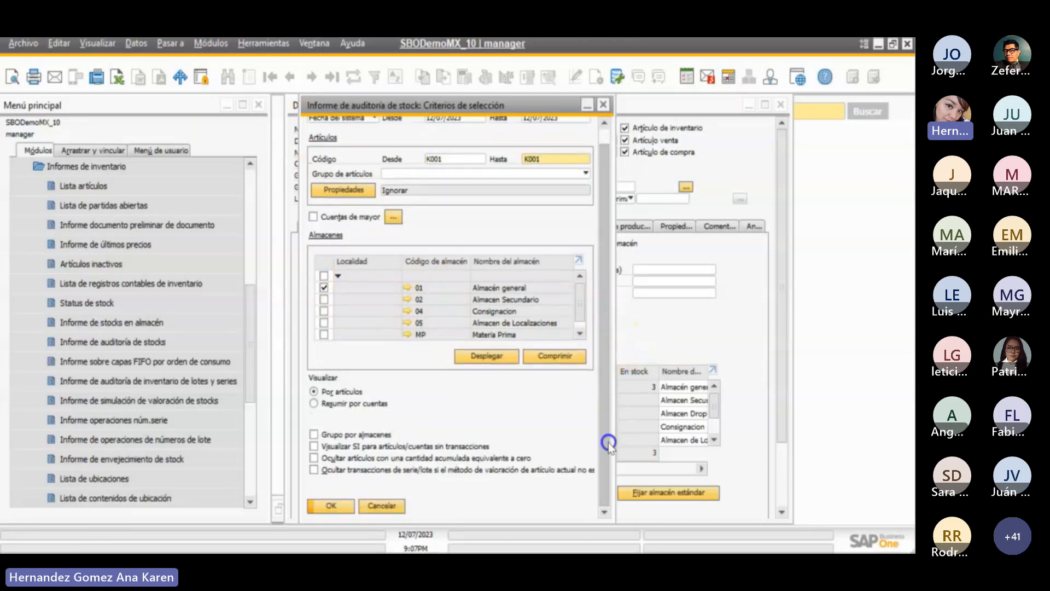
{"action": "left_click", "coordinate": [331, 506]}
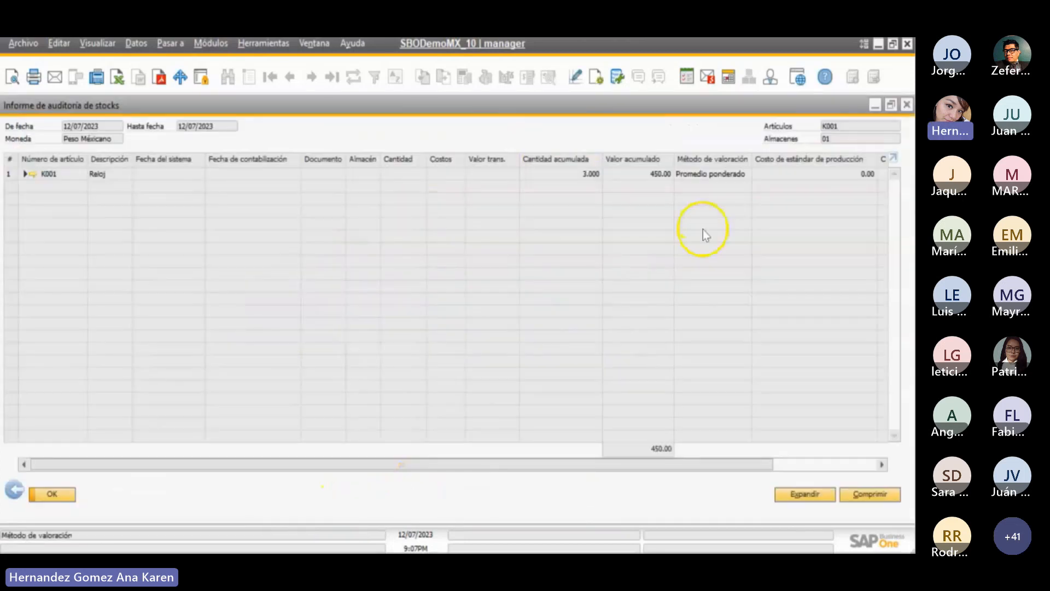
{"action": "left_click", "coordinate": [825, 495]}
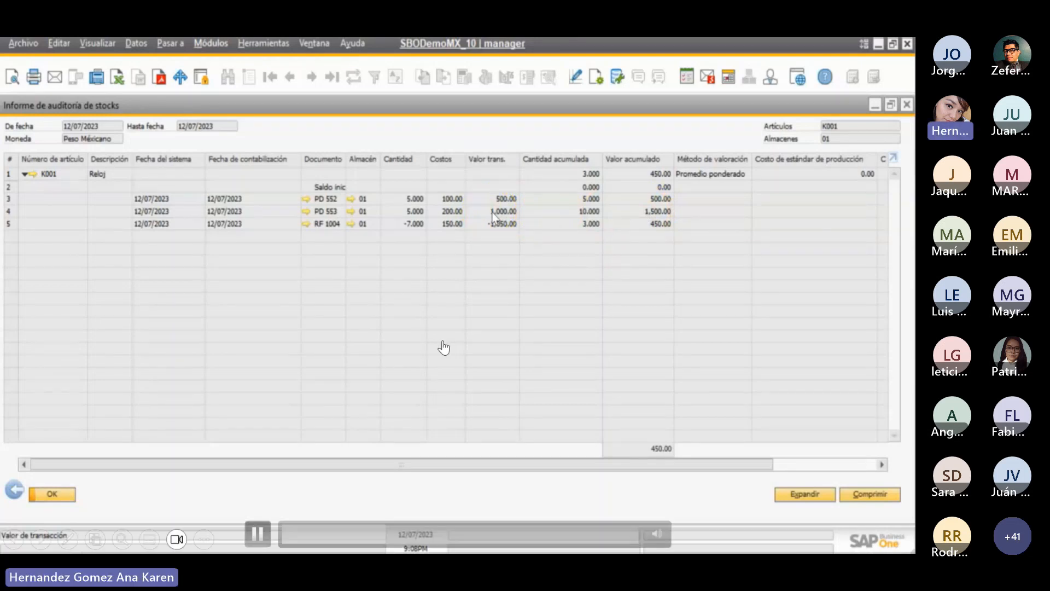
{"action": "left_click", "coordinate": [257, 533]}
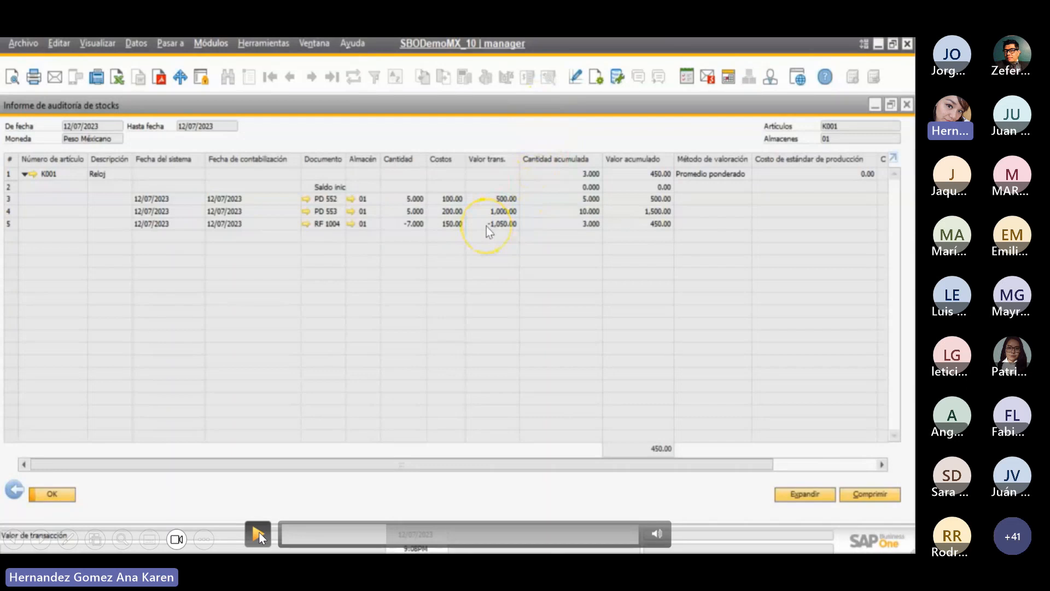
{"action": "left_click", "coordinate": [260, 538]}
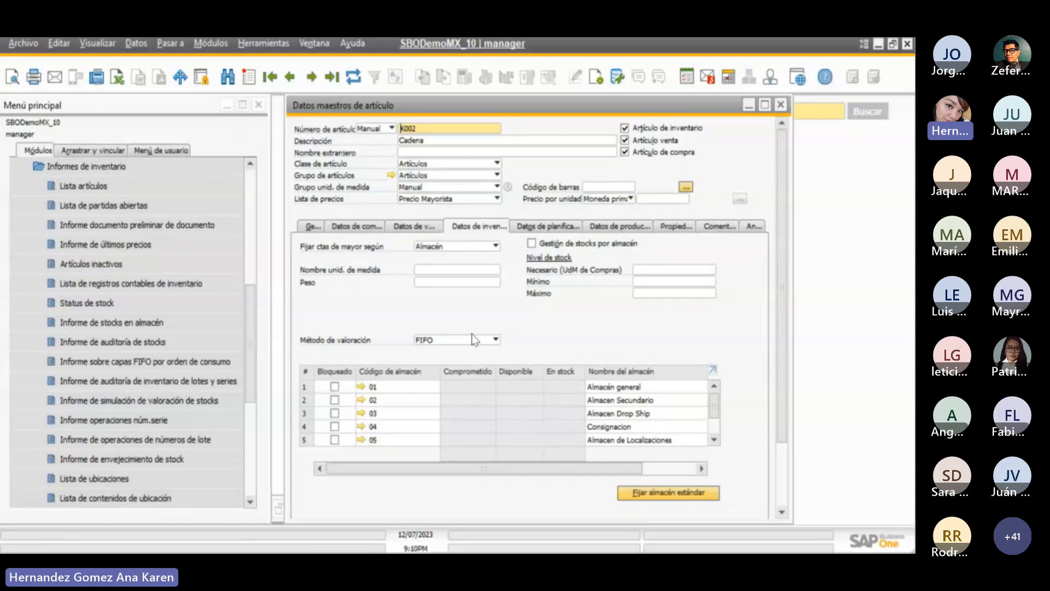
- Copy the item number K002 from the Cadena item master record
{"action": "right_click", "coordinate": [425, 125]}
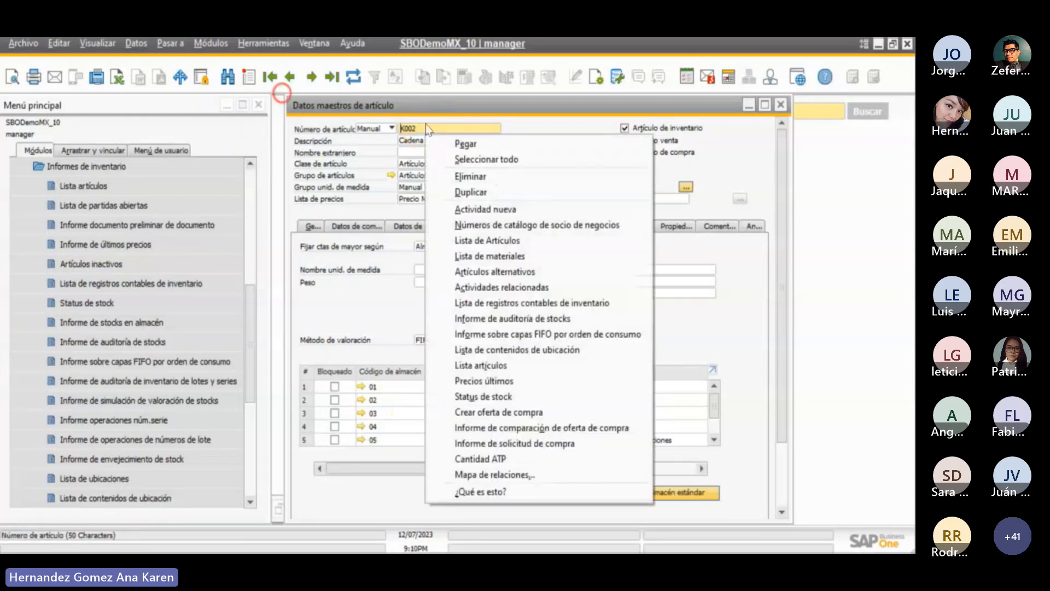
{"action": "left_click", "coordinate": [443, 159]}
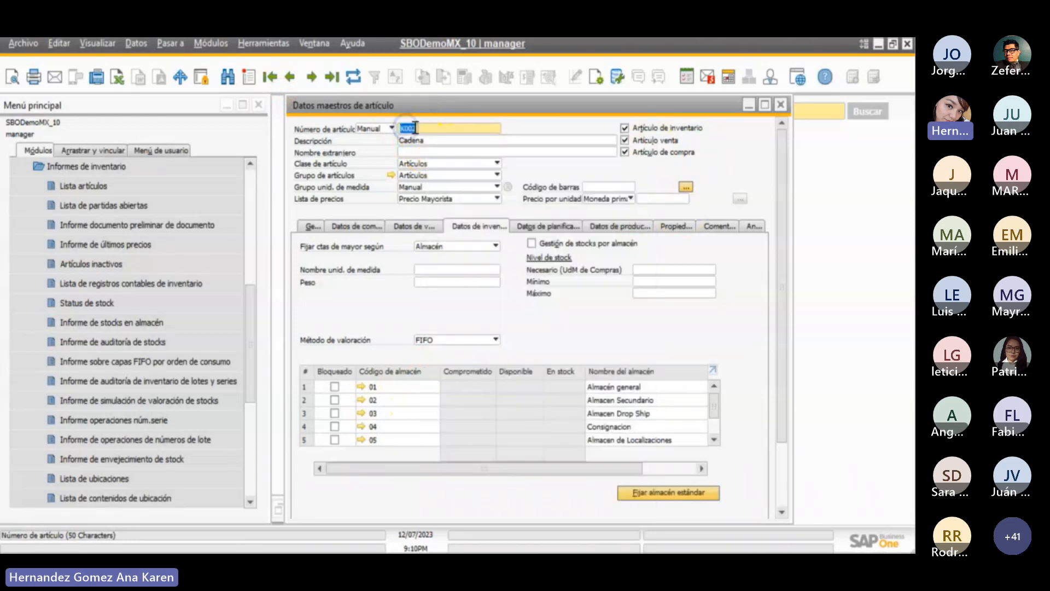
{"action": "right_click", "coordinate": [415, 127]}
{"action": "left_click", "coordinate": [454, 159]}
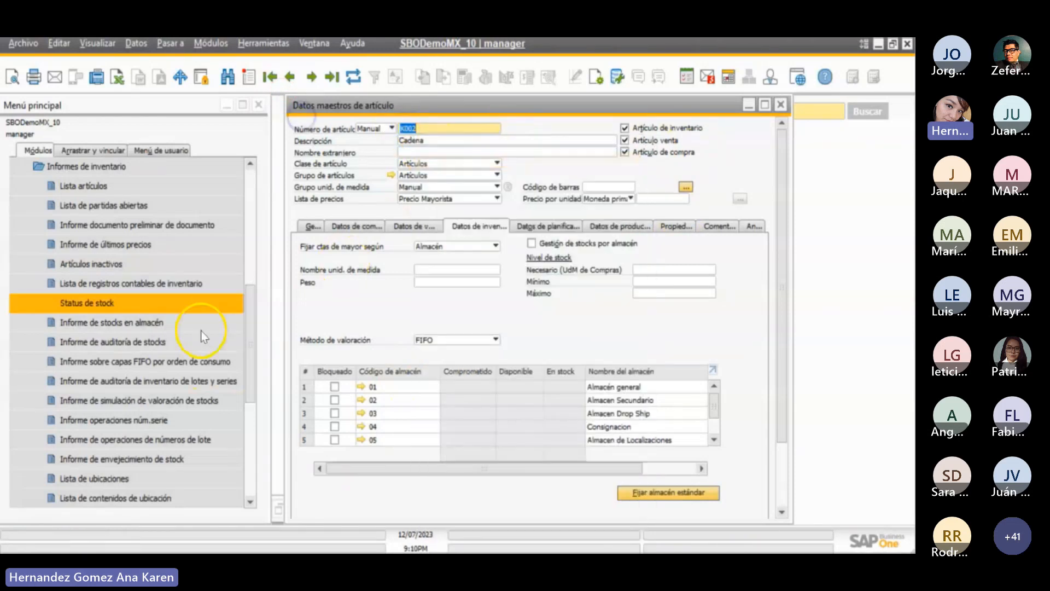
- Open a new Entrada de mercancías from the inventory's stock operations and reposition its window
{"action": "left_click", "coordinate": [126, 175]}
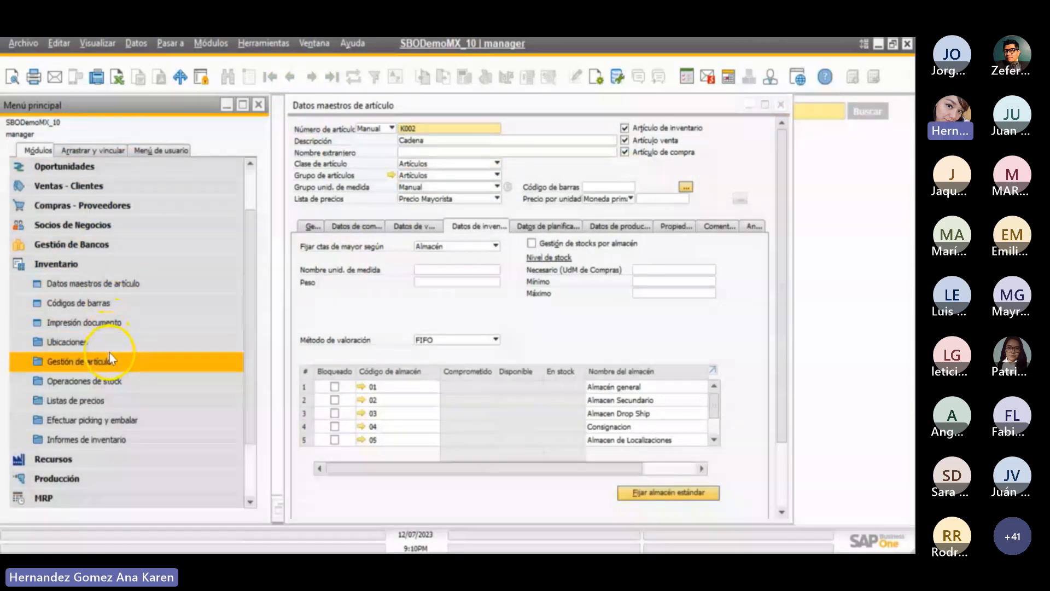
{"action": "left_click", "coordinate": [109, 381]}
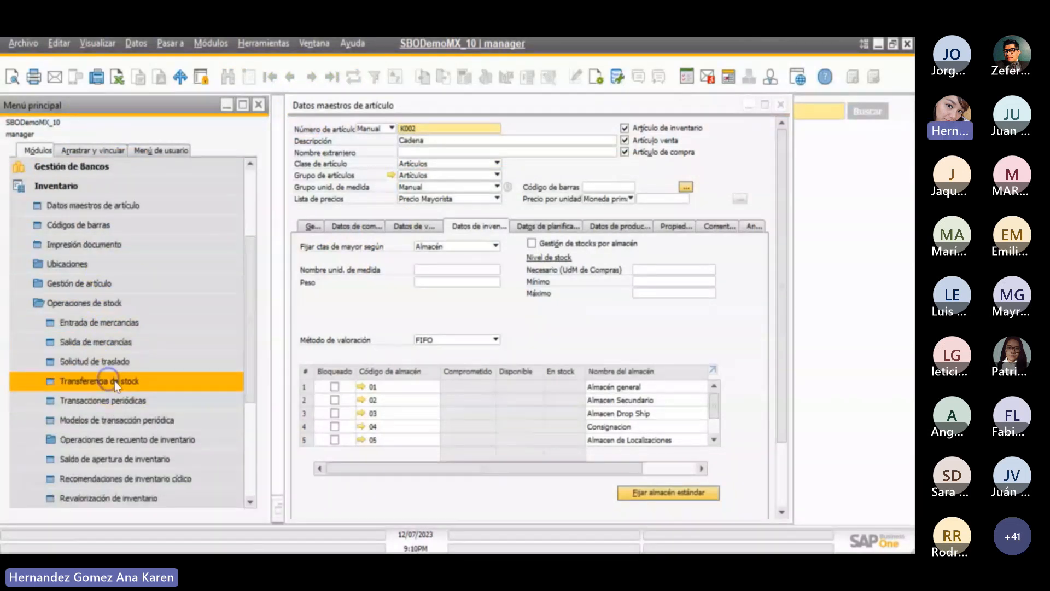
{"action": "left_click", "coordinate": [122, 323]}
{"action": "left_click_drag", "start_coordinate": [369, 134], "coordinate": [537, 127]}
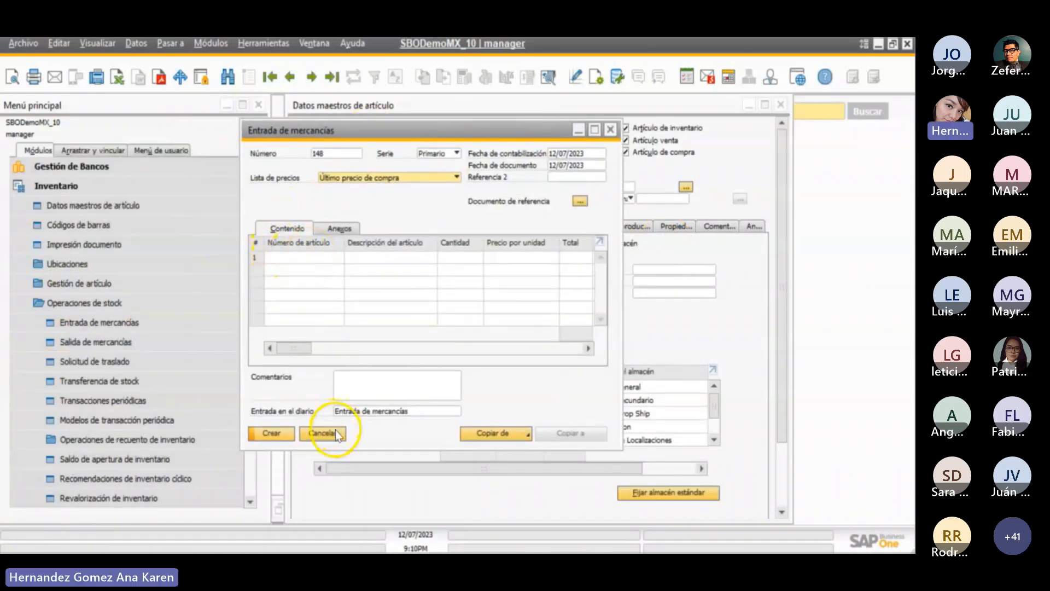
- Add item K002 to the first line of the goods receipt through the item list
{"action": "left_click", "coordinate": [312, 256]}
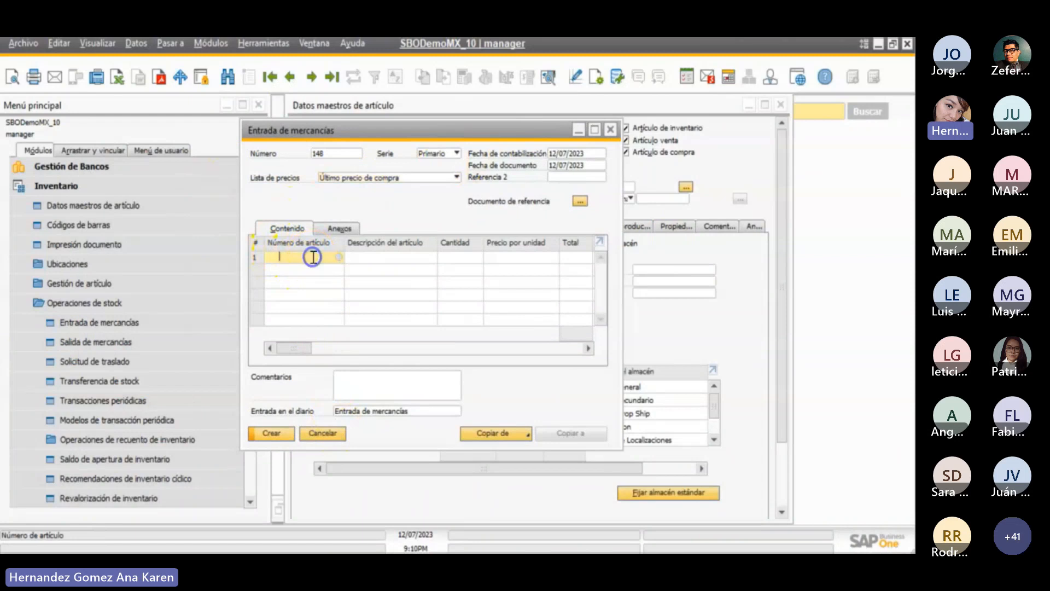
{"action": "key", "text": "Tab"}
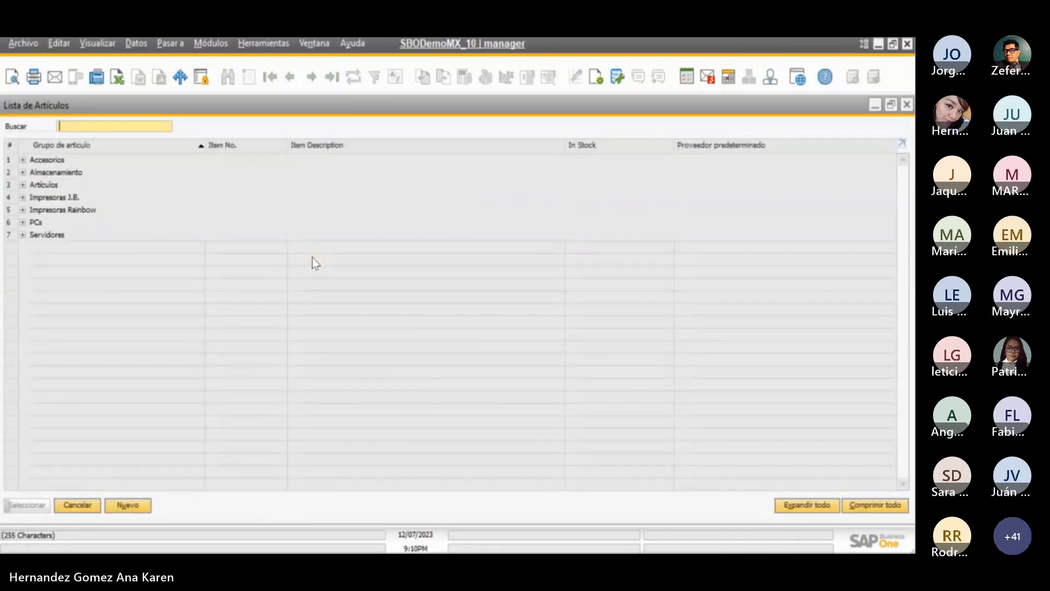
{"action": "type", "text": "k002"}
{"action": "key", "text": "Return"}
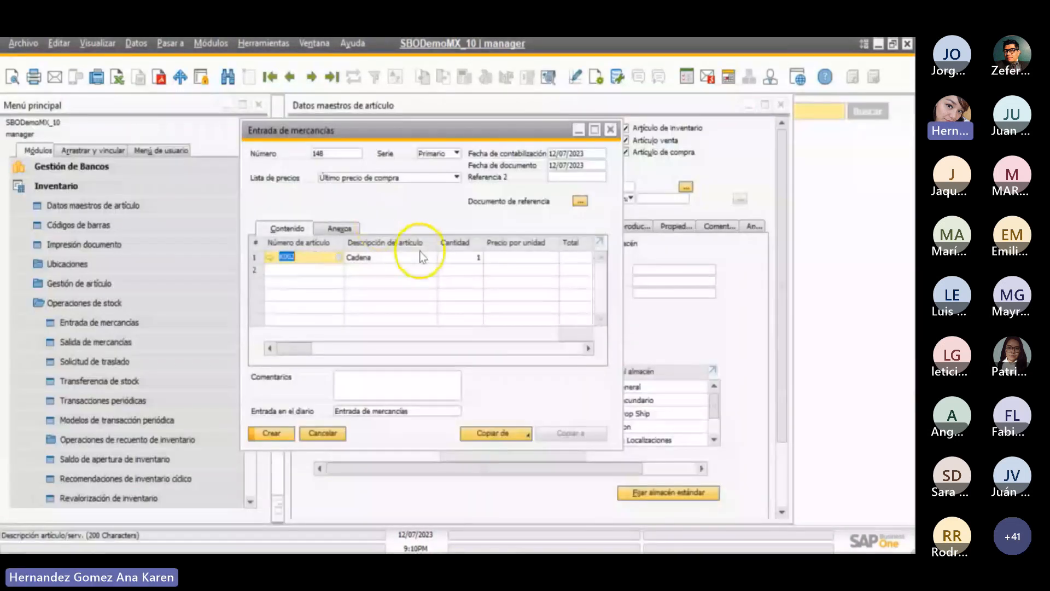
- Set the K002 line's quantity to 5 and unit price to 100, and create the goods receipt
{"action": "left_click", "coordinate": [468, 256]}
{"action": "type", "text": "5"}
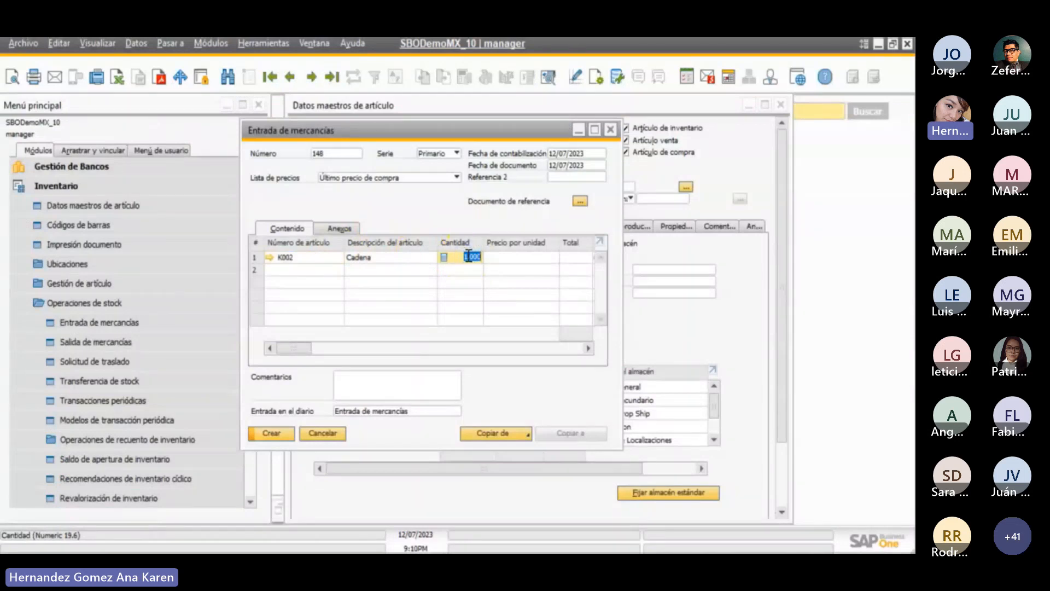
{"action": "key", "text": "Tab"}
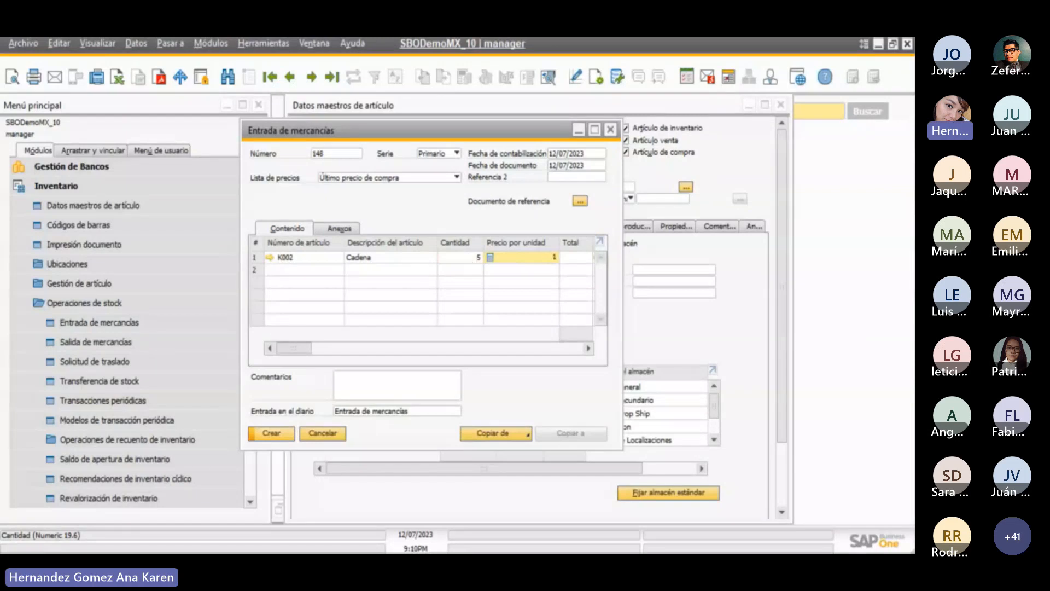
{"action": "type", "text": "100"}
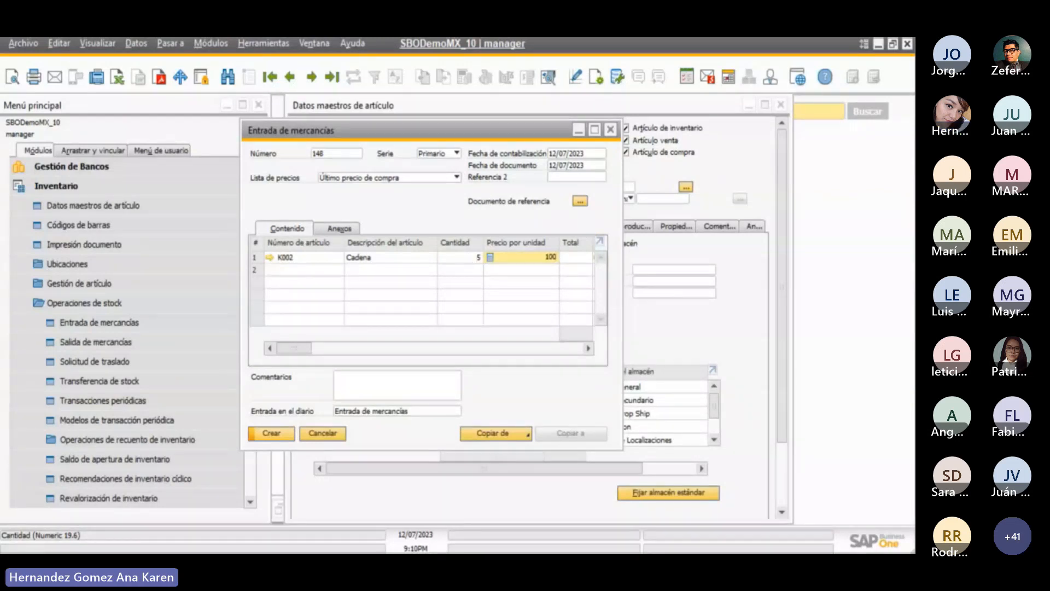
{"action": "key", "text": "Tab"}
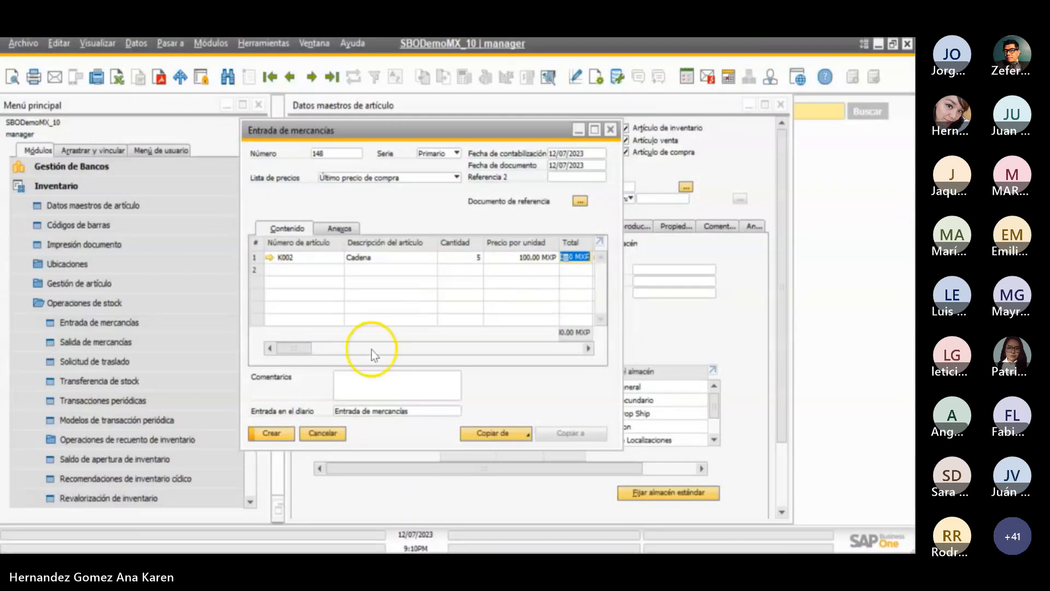
{"action": "left_click", "coordinate": [271, 433]}
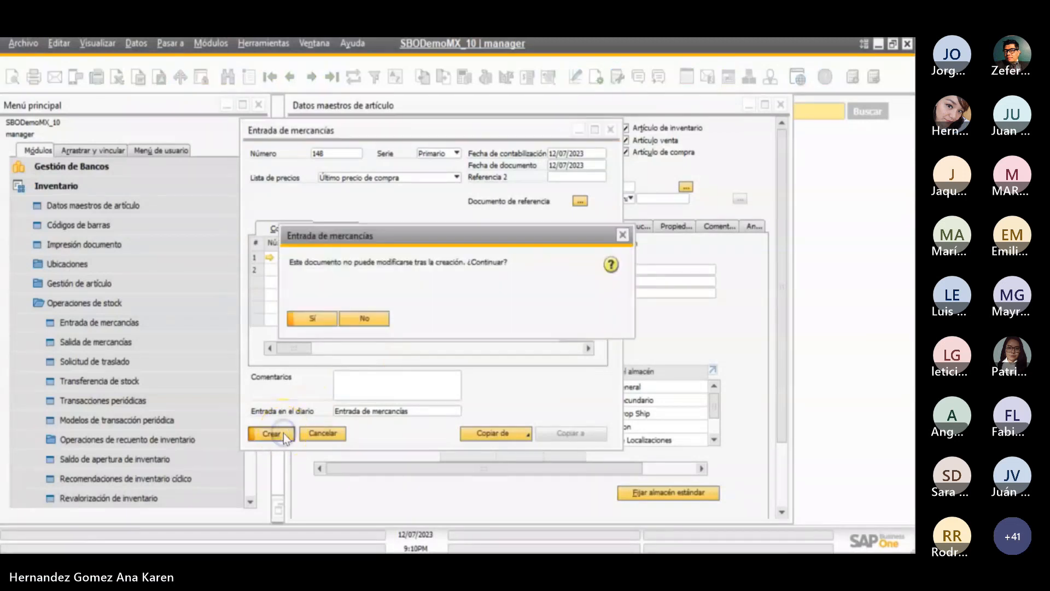
{"action": "left_click", "coordinate": [312, 320]}
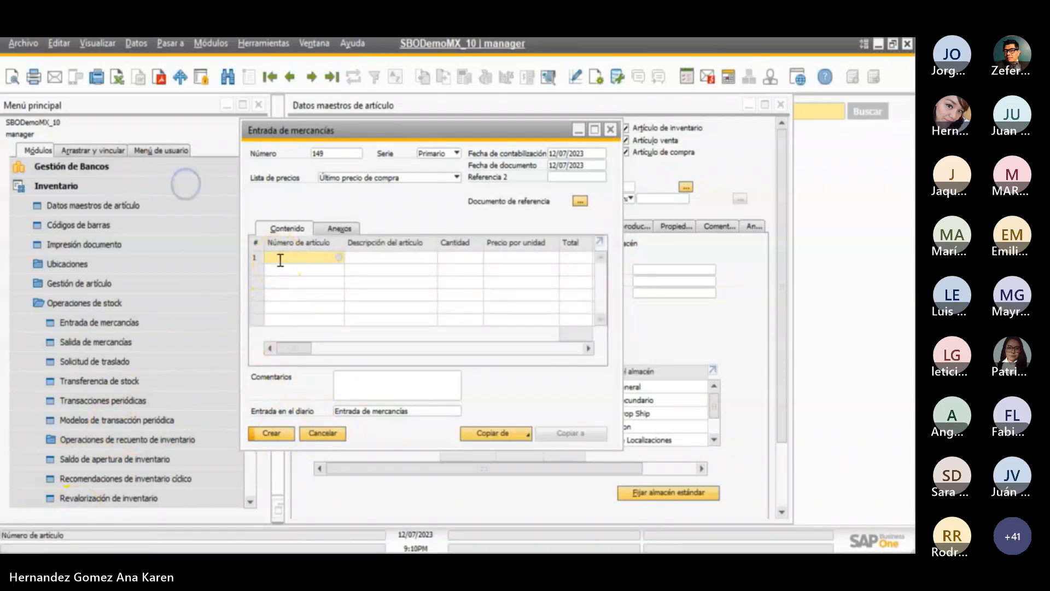
- Fill the first line of the second goods receipt with item K002, quantity 5 and unit price 200
{"action": "type", "text": "K002"}
{"action": "key", "text": "Tab"}
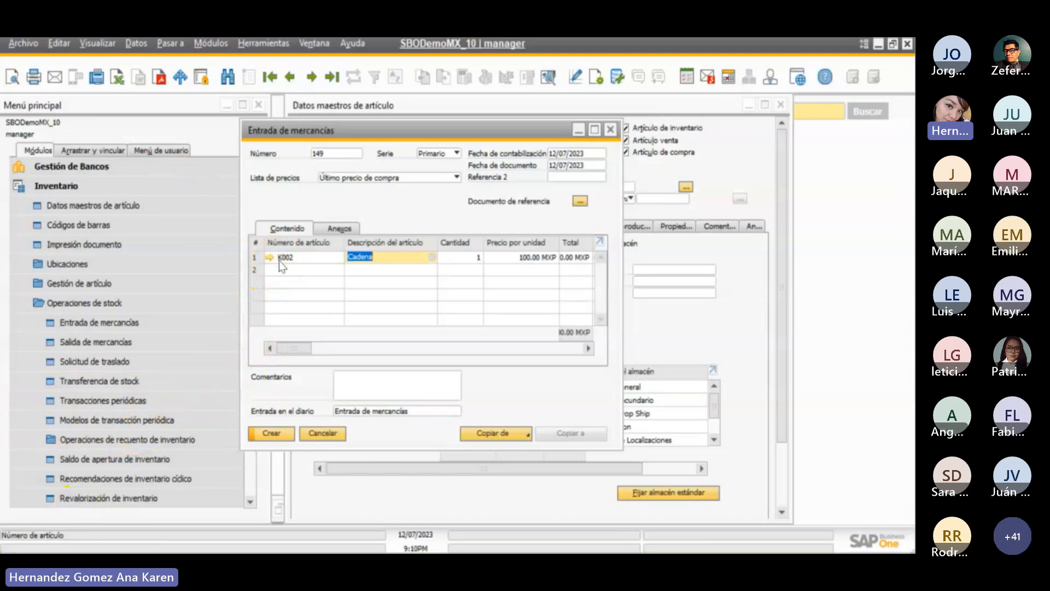
{"action": "left_click", "coordinate": [458, 255]}
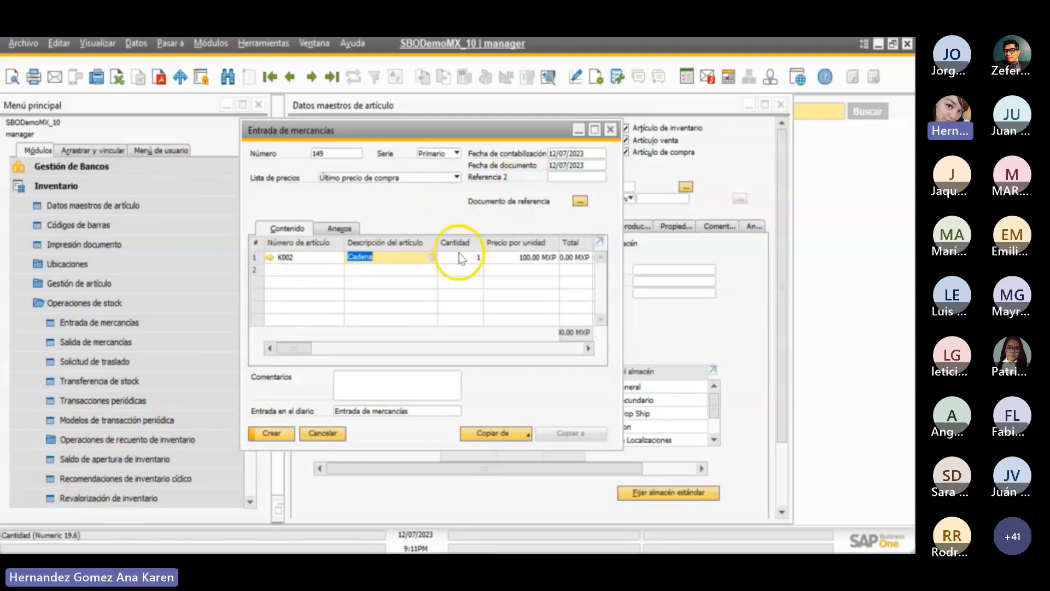
{"action": "type", "text": "5"}
{"action": "key", "text": "Tab"}
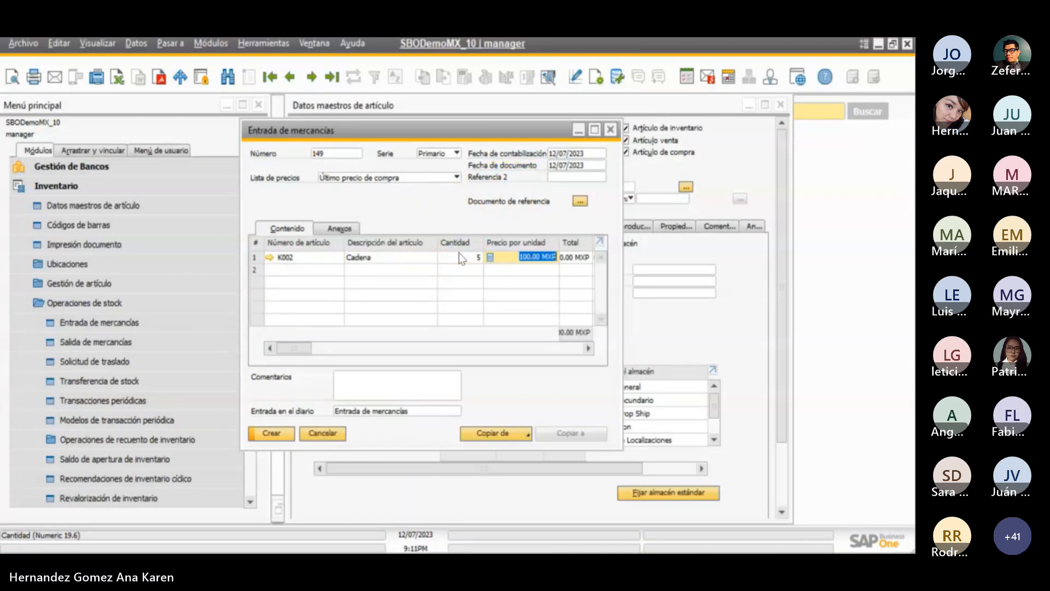
{"action": "type", "text": "200"}
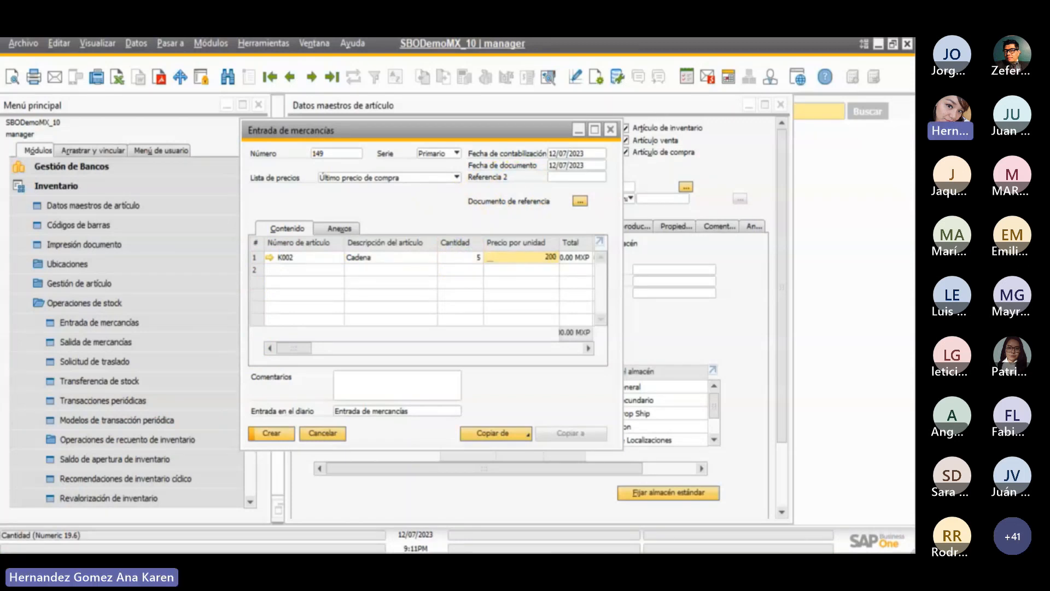
{"action": "key", "text": "Tab"}
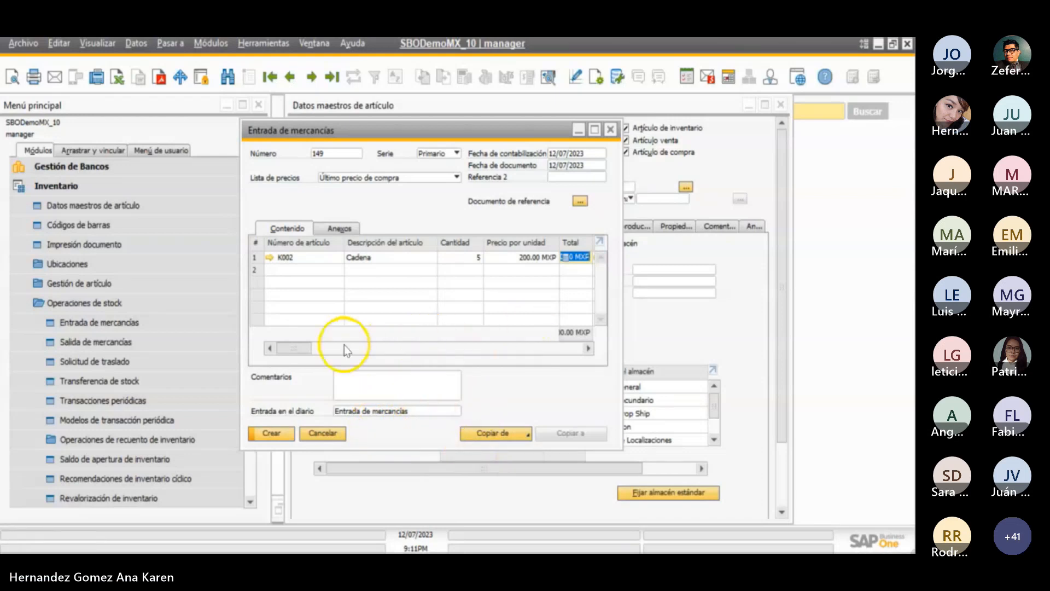
- Widen the Total column of the second K002 goods receipt, create the document, and close the goods receipt form
{"action": "left_click", "coordinate": [326, 348]}
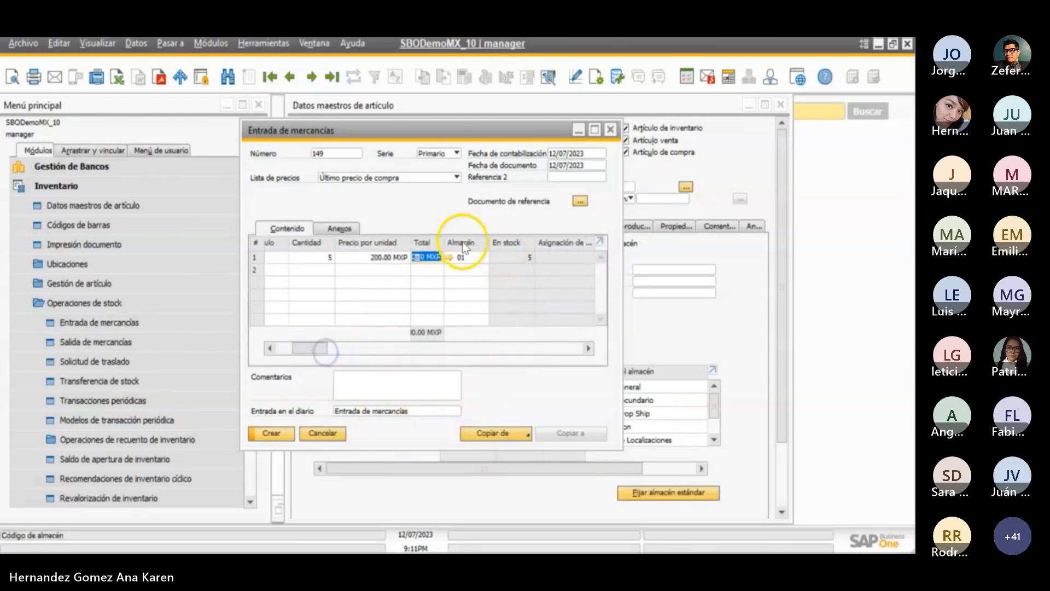
{"action": "double_click", "coordinate": [445, 241]}
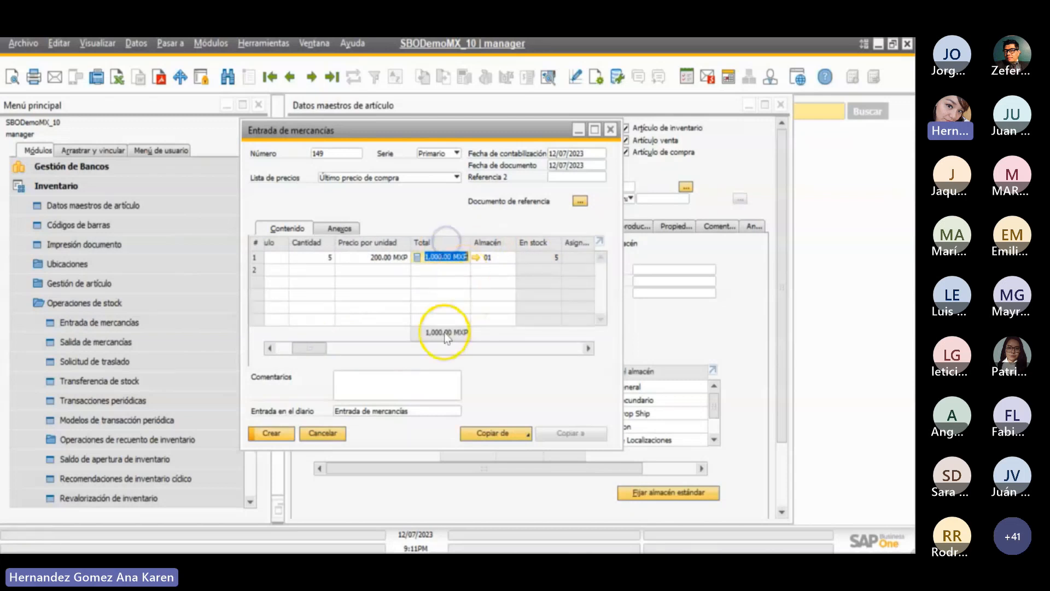
{"action": "left_click", "coordinate": [285, 438]}
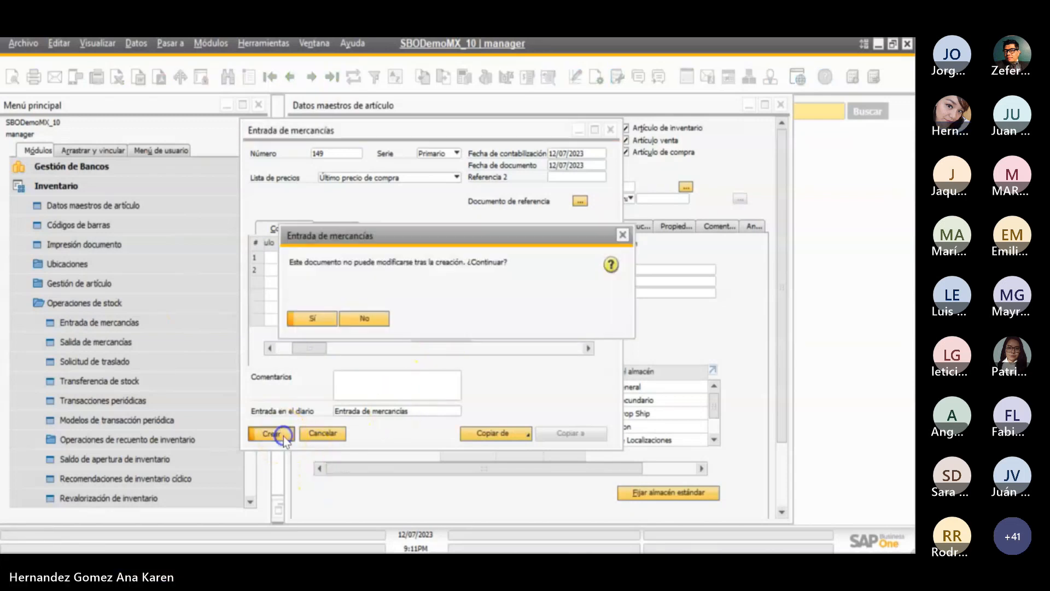
{"action": "left_click", "coordinate": [326, 320]}
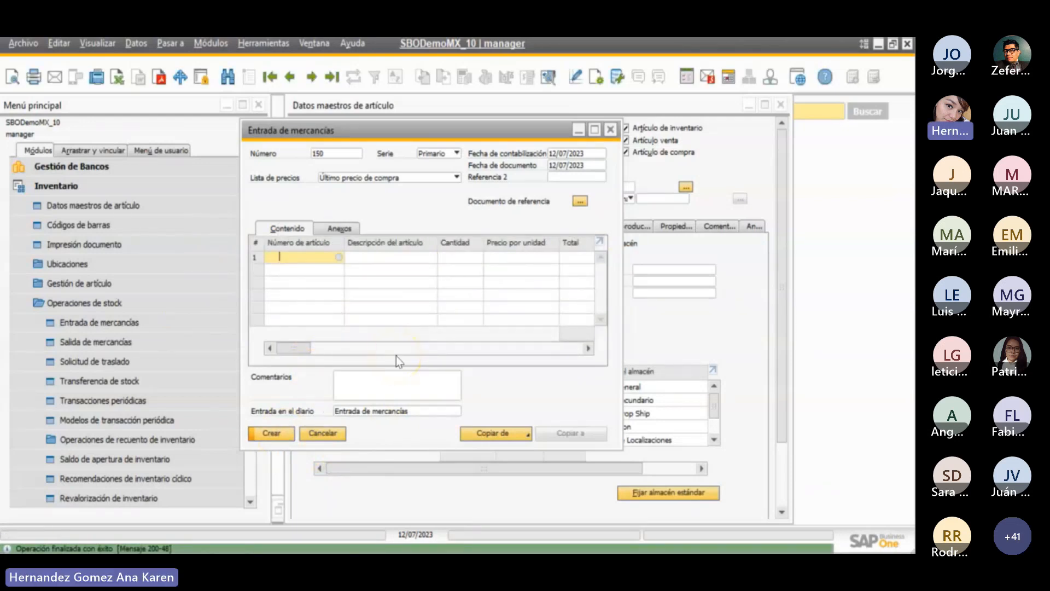
{"action": "left_click", "coordinate": [322, 433]}
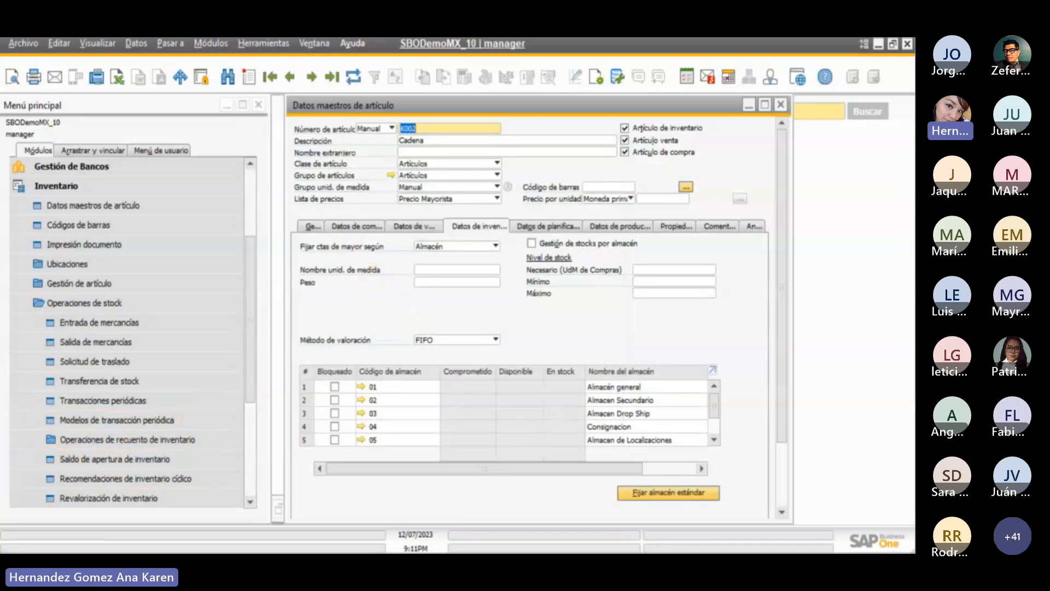
- Refresh the K002 item master record and review its stock by warehouse
{"action": "left_click", "coordinate": [353, 77]}
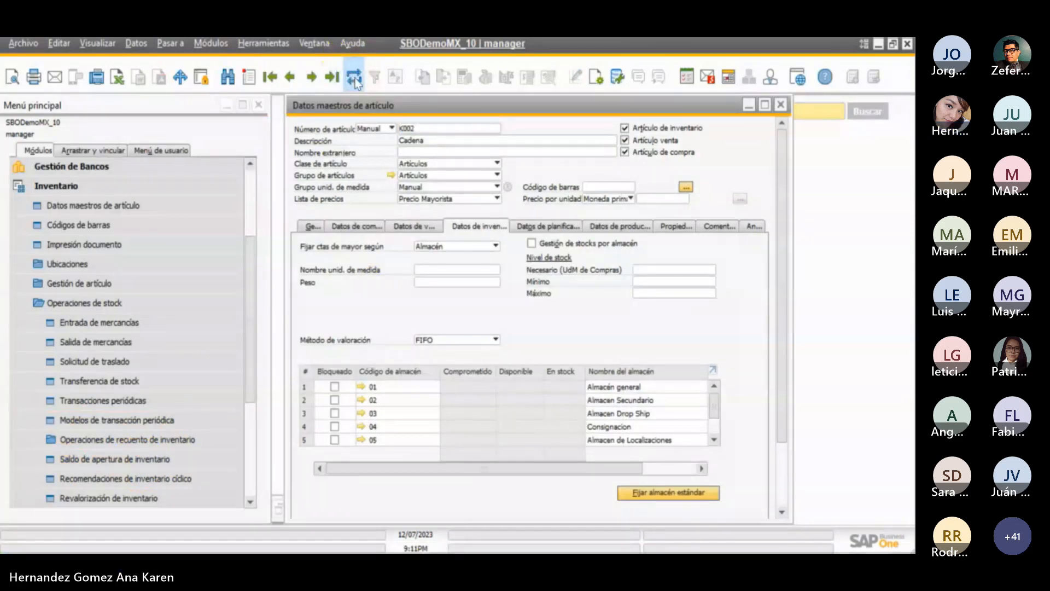
{"action": "left_click", "coordinate": [477, 448]}
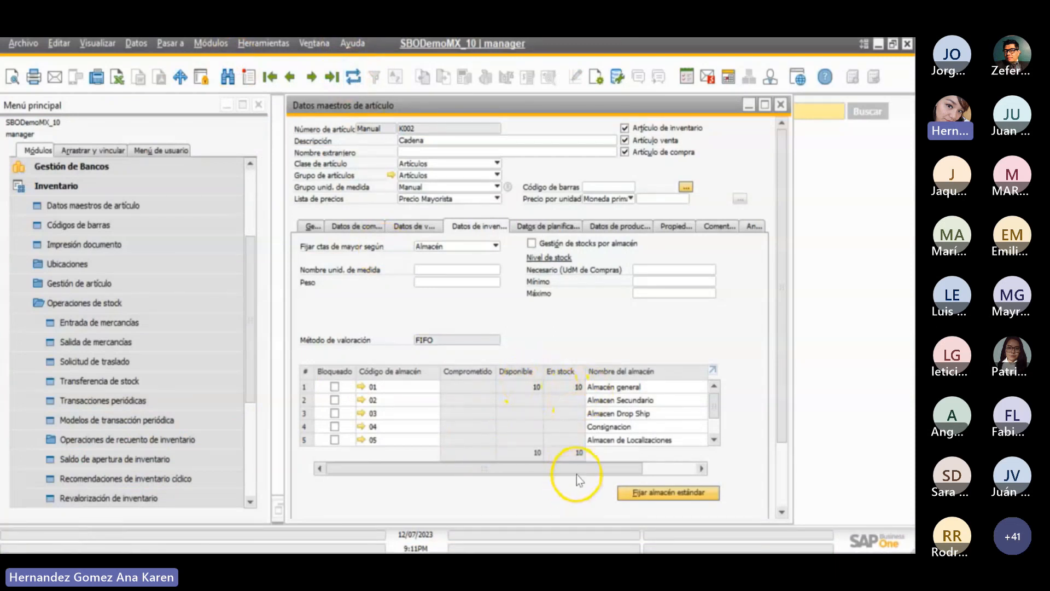
{"action": "left_click_drag", "start_coordinate": [580, 468], "coordinate": [495, 470]}
- Open a new Factura de deudores from Ventas - Clientes and choose Cliente Mostrador as the customer, accepting the credit limit prompt
{"action": "left_click", "coordinate": [104, 309]}
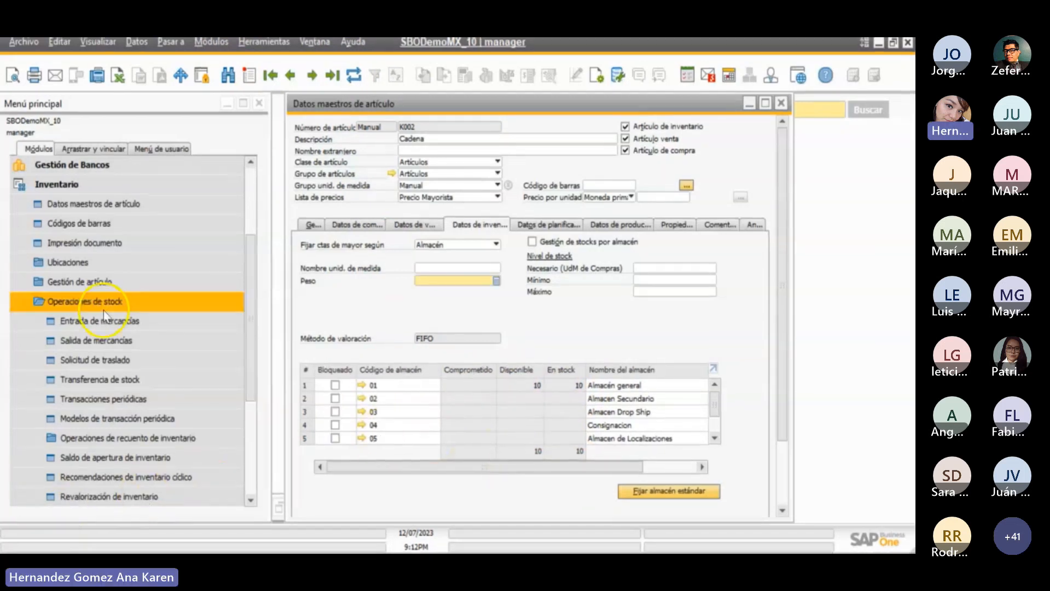
{"action": "left_click", "coordinate": [105, 310]}
{"action": "left_click", "coordinate": [85, 186]}
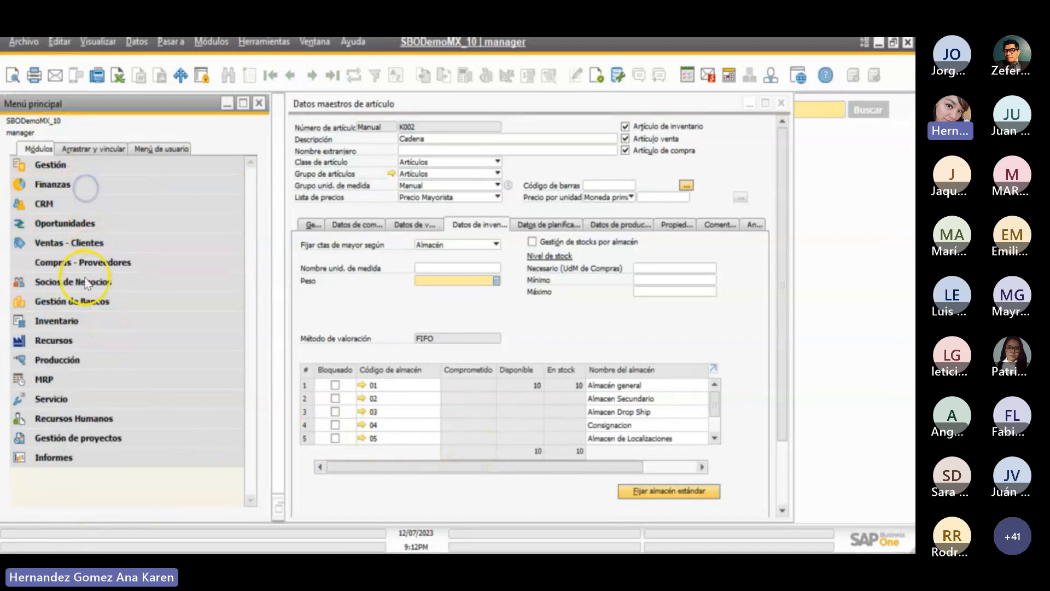
{"action": "left_click", "coordinate": [89, 246]}
{"action": "left_click", "coordinate": [107, 340]}
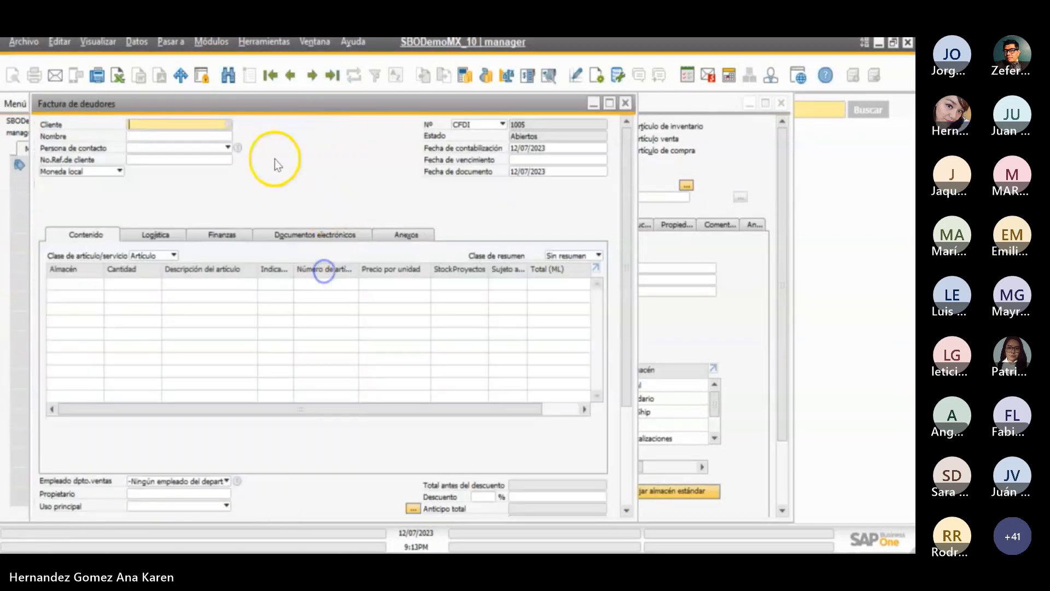
{"action": "key", "text": "Tab"}
{"action": "double_click", "coordinate": [275, 159]}
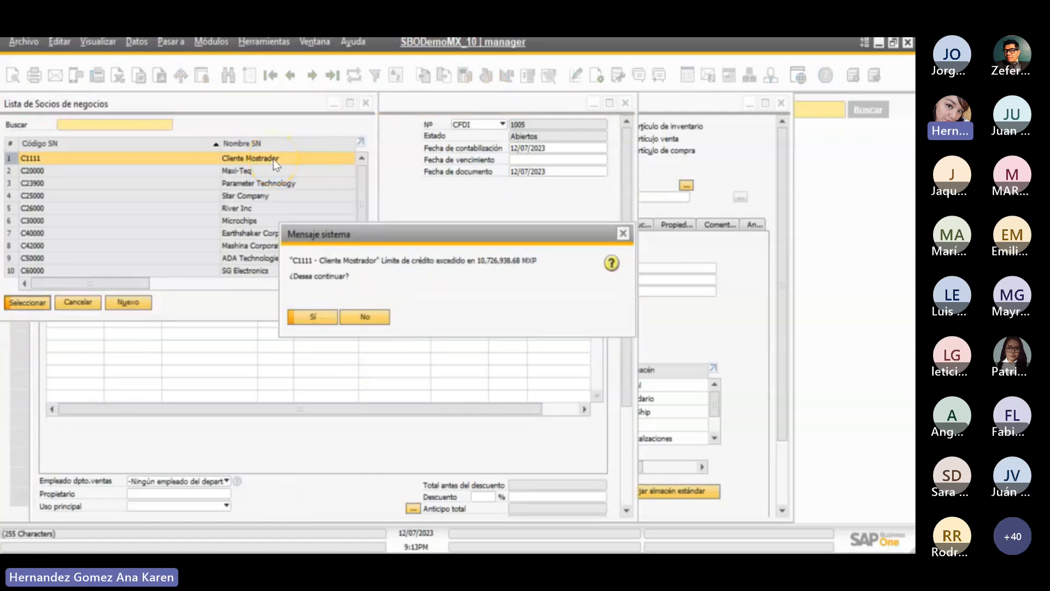
{"action": "key", "text": "Return"}
- Add item K002 to the invoice's first line through the item list with a quantity of 7
{"action": "left_click", "coordinate": [325, 285]}
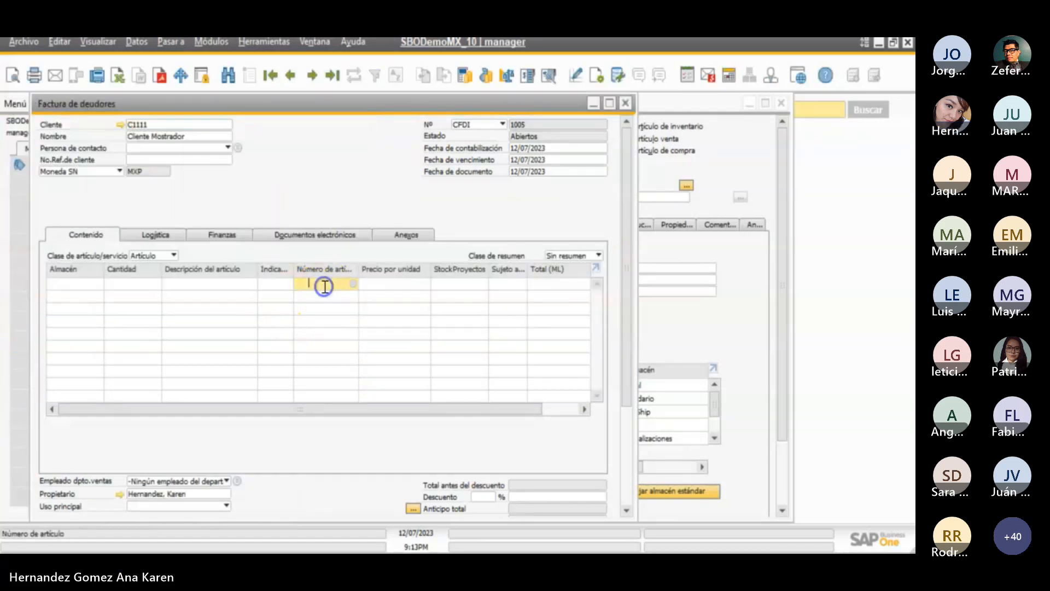
{"action": "key", "text": "Tab"}
{"action": "type", "text": "K002"}
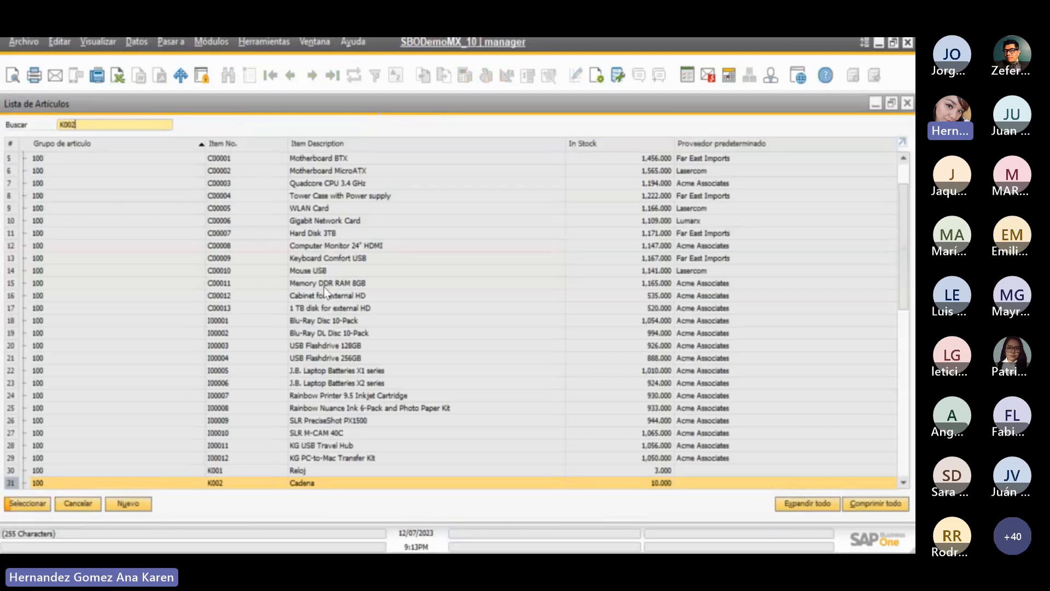
{"action": "key", "text": "Return"}
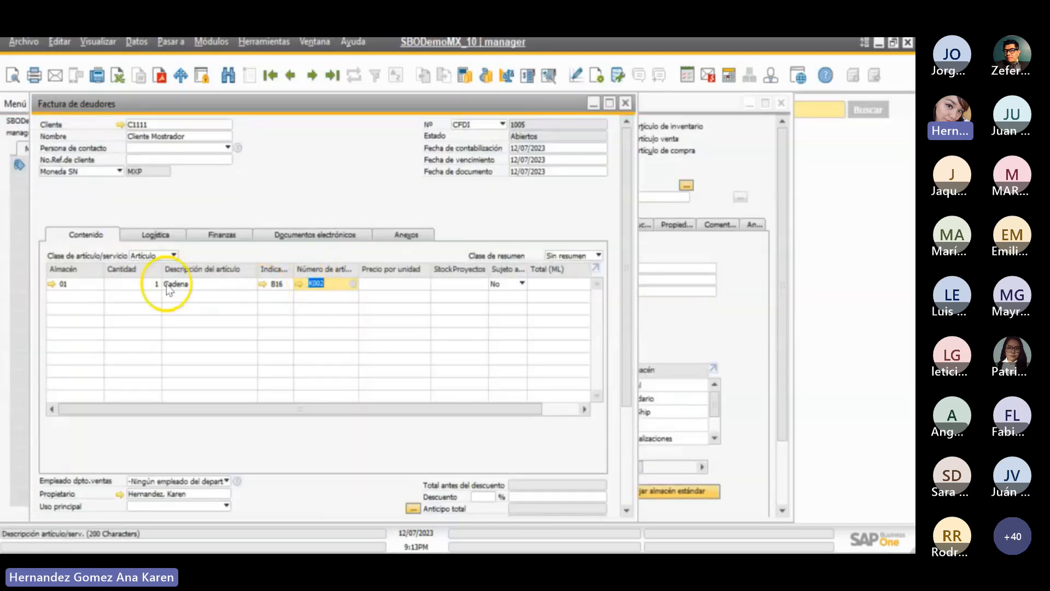
{"action": "left_click", "coordinate": [146, 284]}
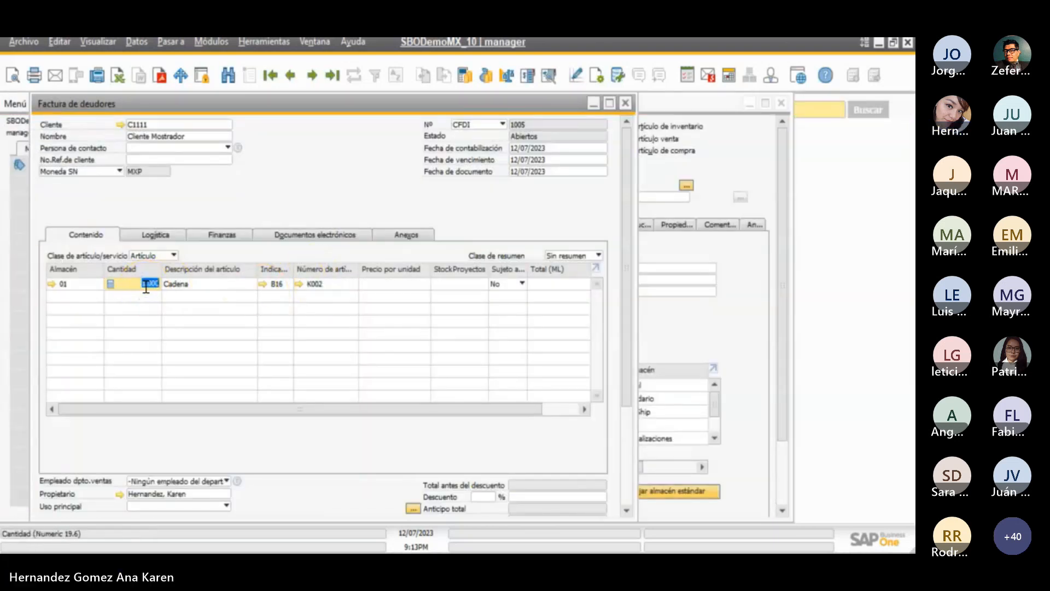
{"action": "type", "text": "7"}
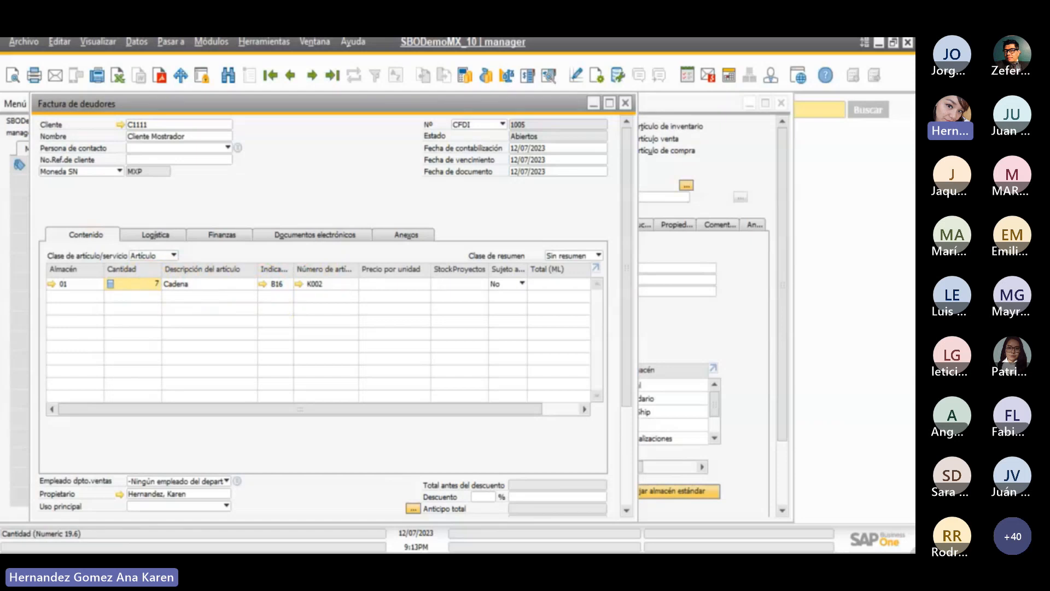
{"action": "key", "text": "Tab"}
- Set the K002 invoice line's tax code to B00 (IVA por Cobrar 0%) and its unit price to 300
{"action": "left_click", "coordinate": [325, 285]}
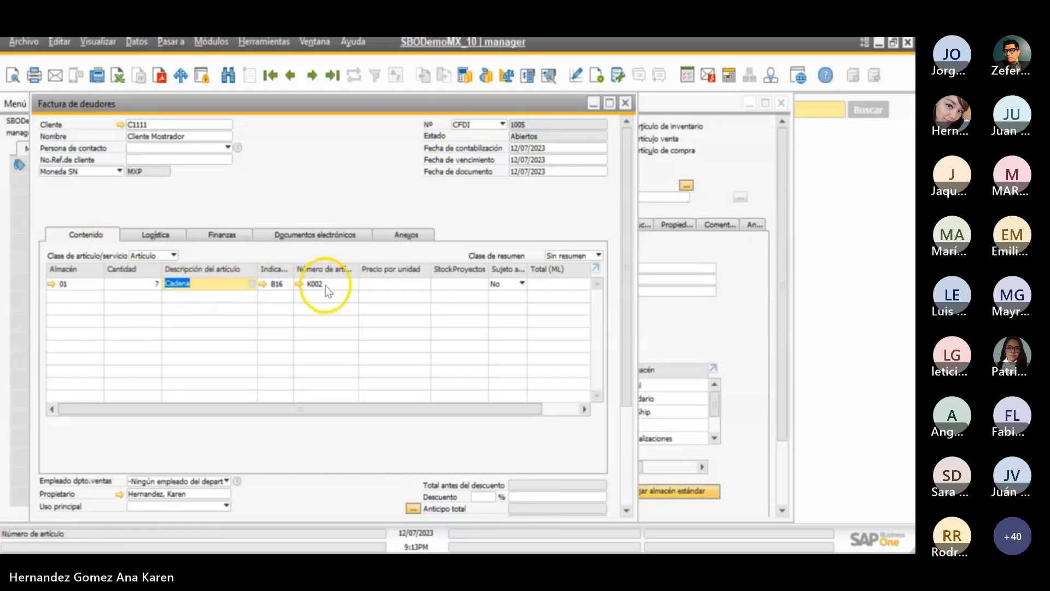
{"action": "left_click", "coordinate": [283, 284]}
{"action": "left_click", "coordinate": [286, 284]}
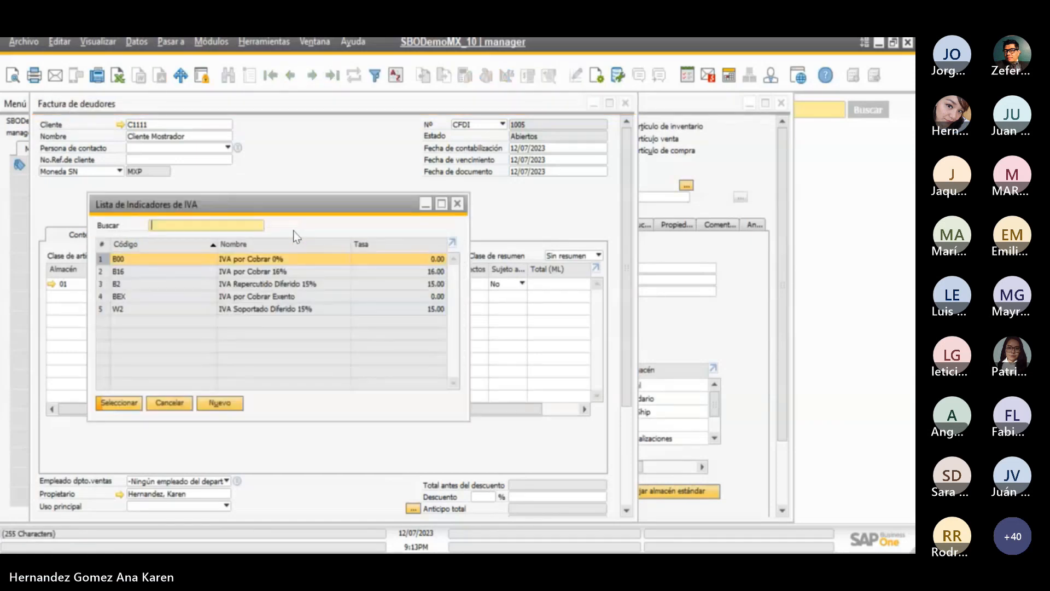
{"action": "double_click", "coordinate": [268, 258]}
{"action": "left_click", "coordinate": [386, 284]}
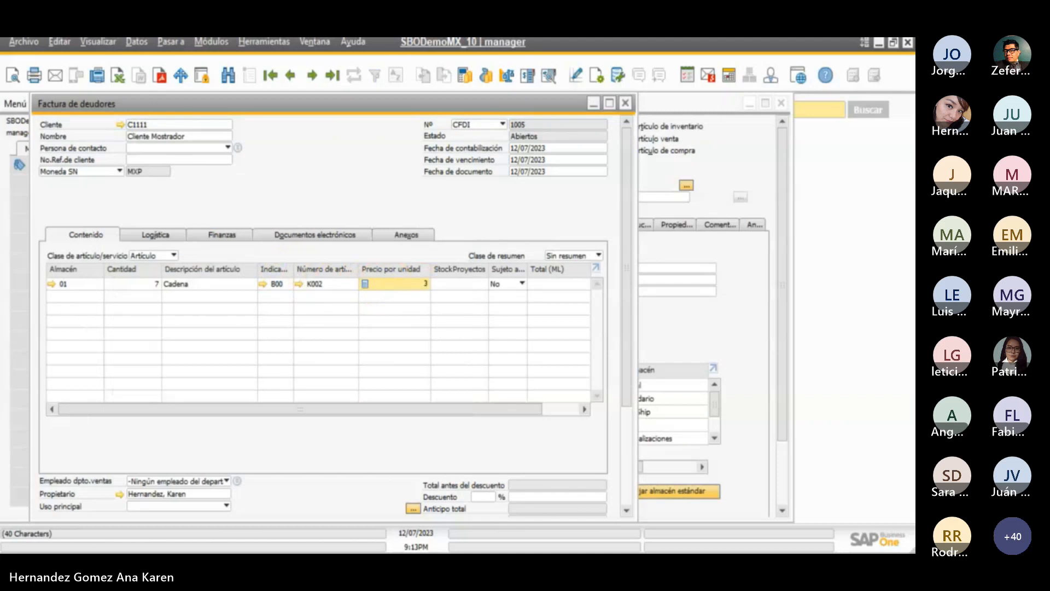
{"action": "key", "text": "Tab"}
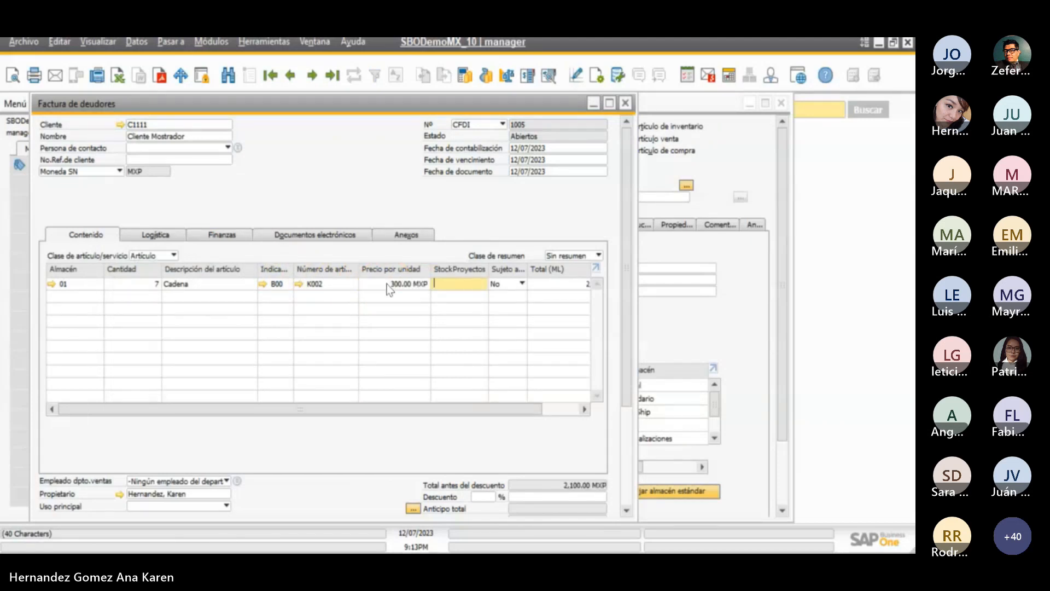
- Add the customer invoice, answering the tax withholding and credit limit prompts, close it, and collapse the sales module
{"action": "left_click", "coordinate": [631, 262]}
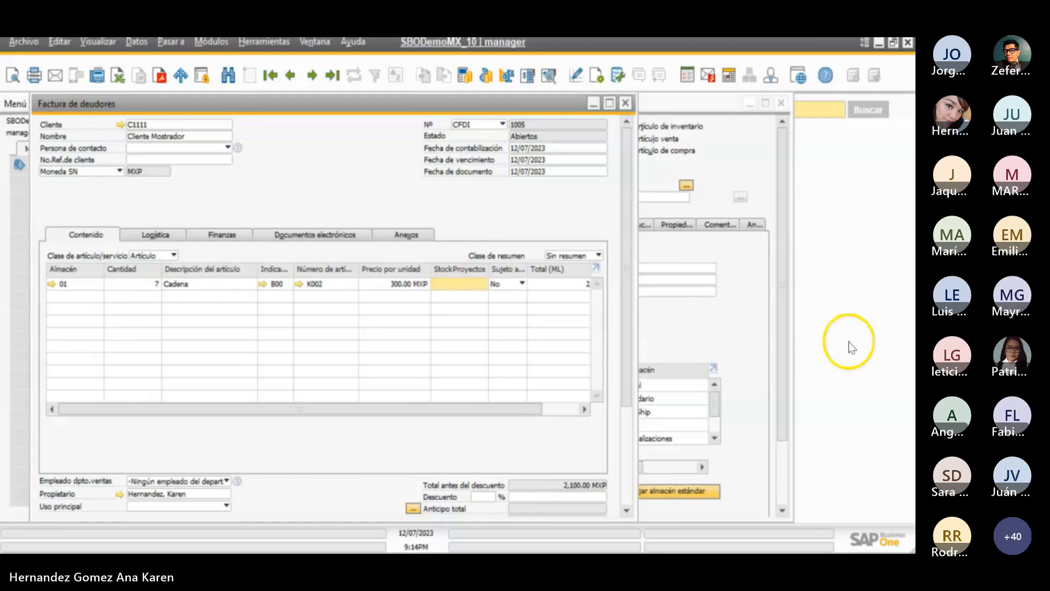
{"action": "left_click_drag", "start_coordinate": [627, 336], "coordinate": [628, 438]}
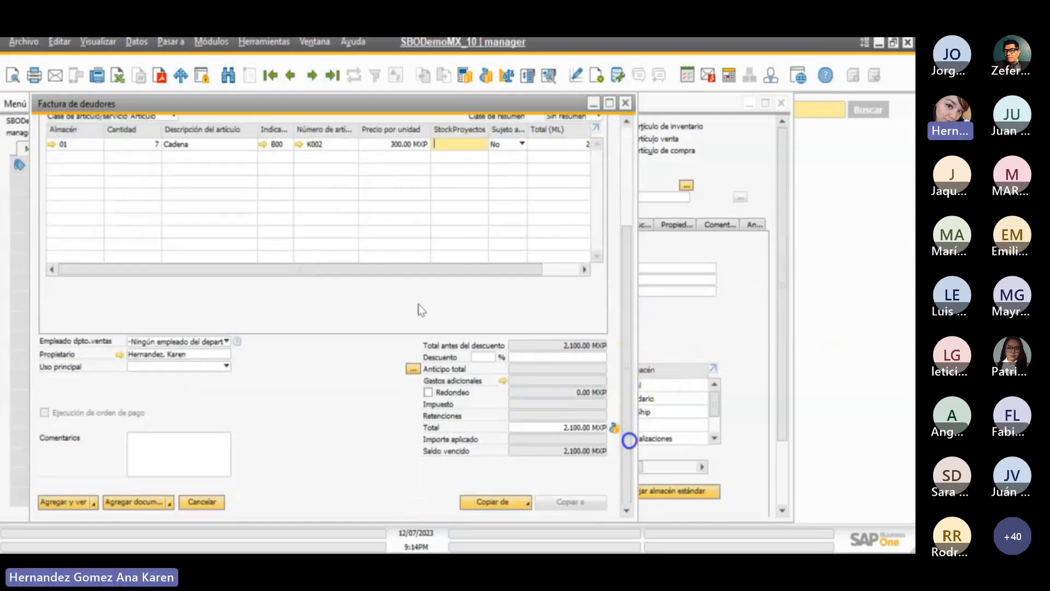
{"action": "left_click", "coordinate": [75, 503]}
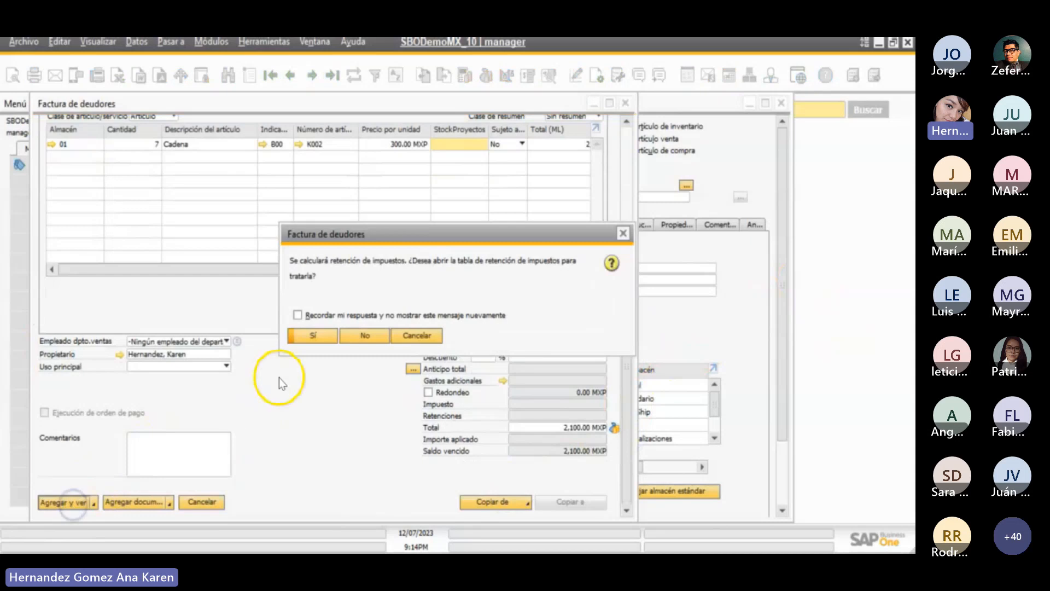
{"action": "left_click", "coordinate": [359, 332]}
{"action": "left_click", "coordinate": [304, 336]}
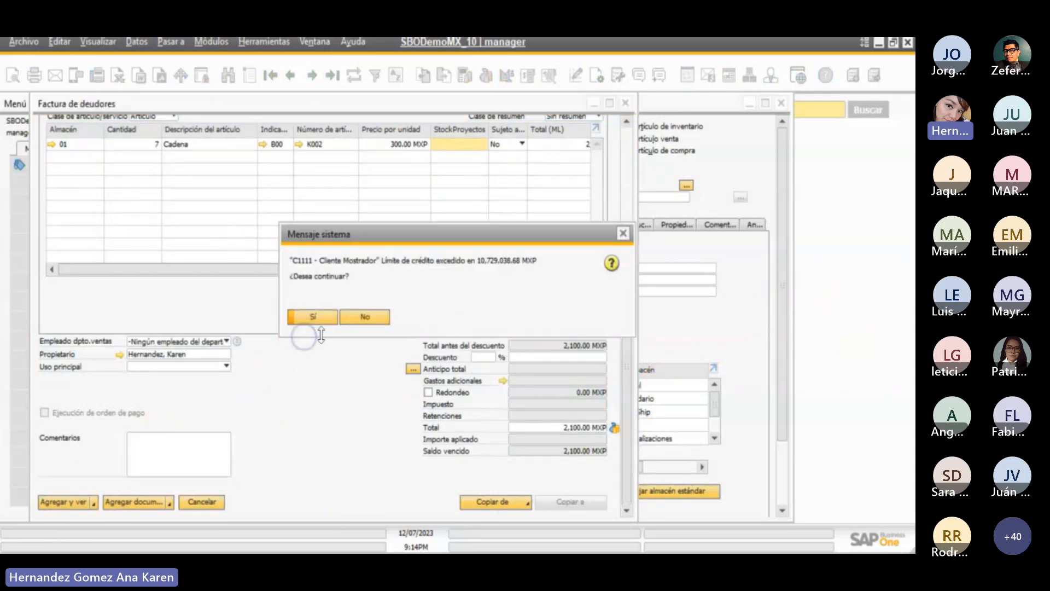
{"action": "left_click", "coordinate": [320, 316]}
{"action": "left_click", "coordinate": [323, 316]}
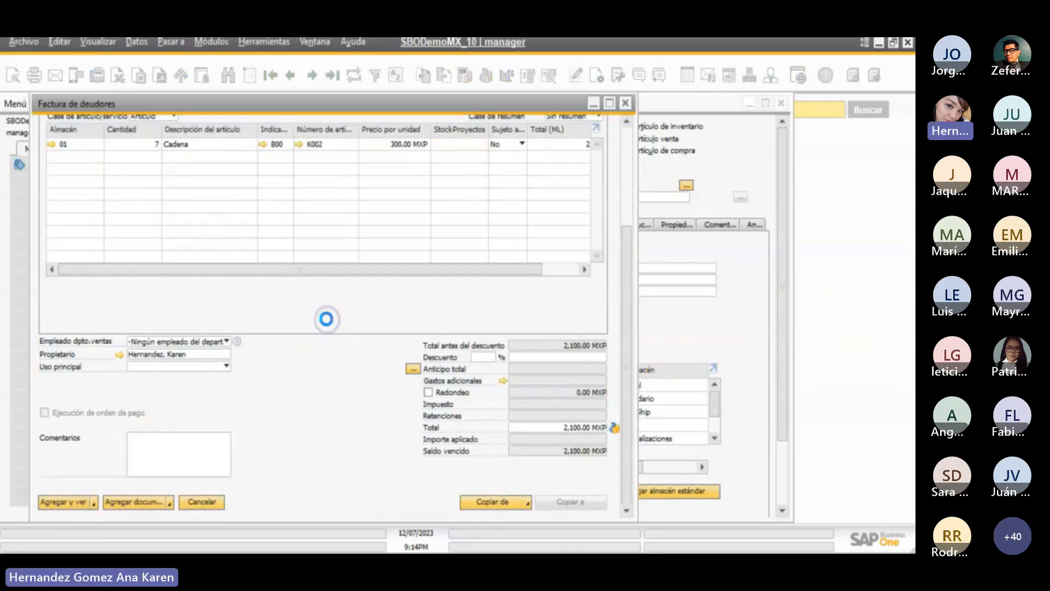
{"action": "left_click", "coordinate": [626, 105]}
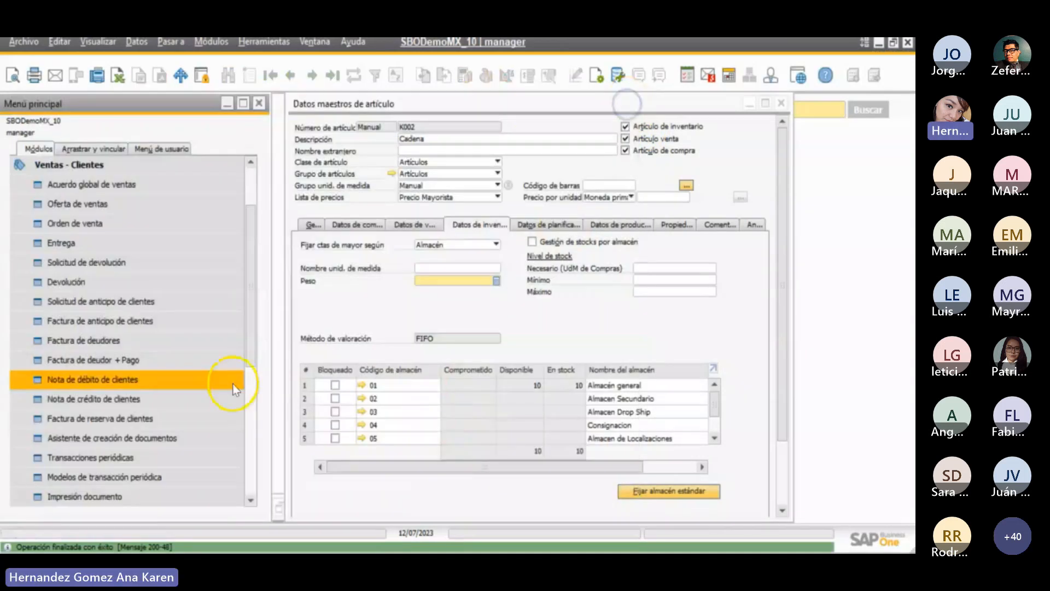
{"action": "left_click", "coordinate": [76, 173]}
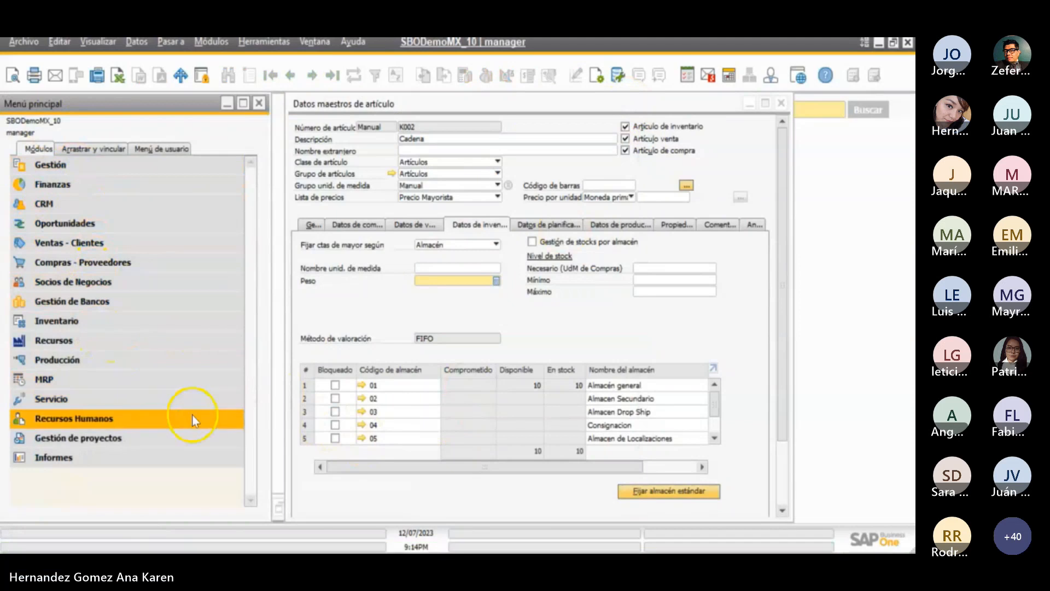
- Run the Informe de auditoría de stock from item K002 to K002 using its open selection criteria, and expand the transaction rows
{"action": "left_click", "coordinate": [315, 42]}
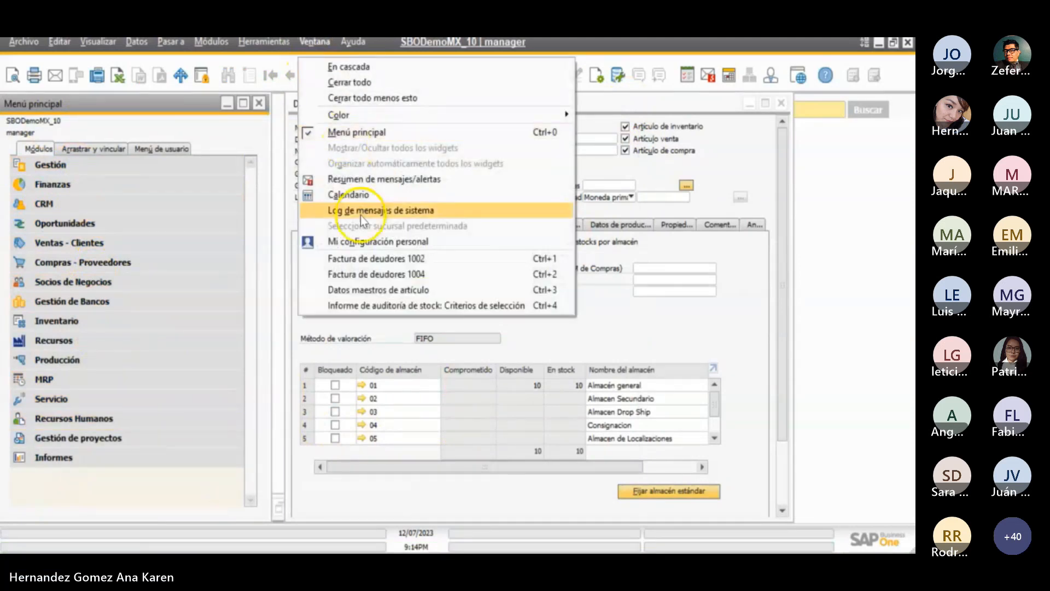
{"action": "left_click", "coordinate": [363, 305]}
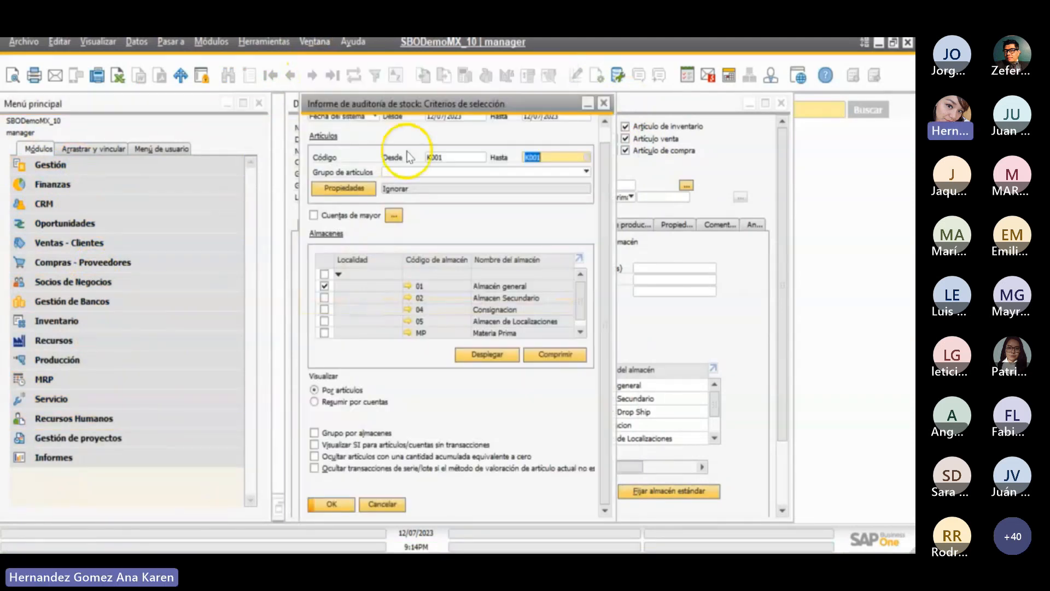
{"action": "left_click", "coordinate": [452, 157]}
{"action": "double_click", "coordinate": [452, 157]}
{"action": "type", "text": "K002"}
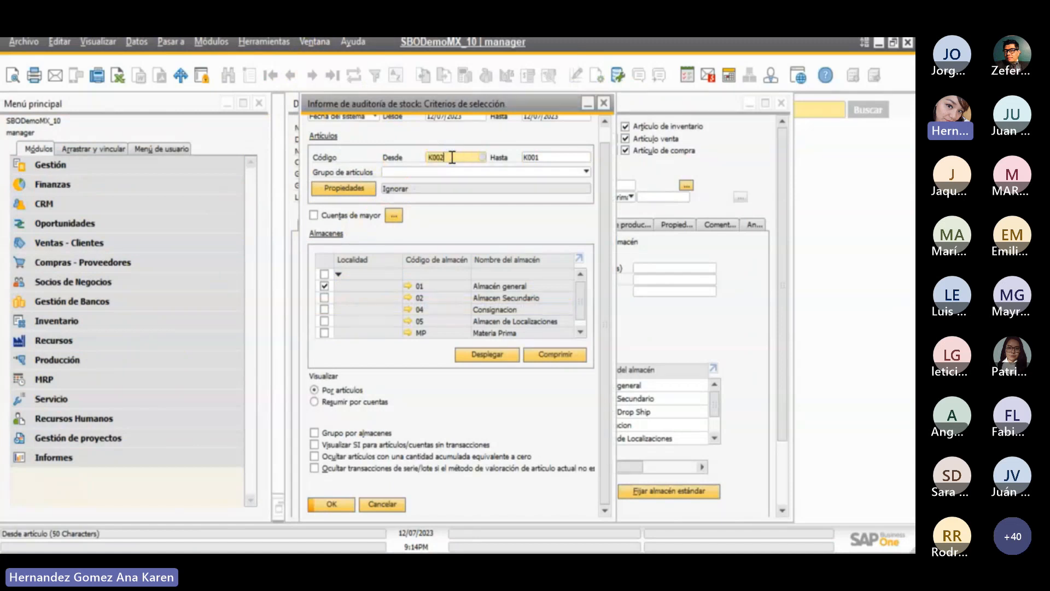
{"action": "key", "text": "Tab"}
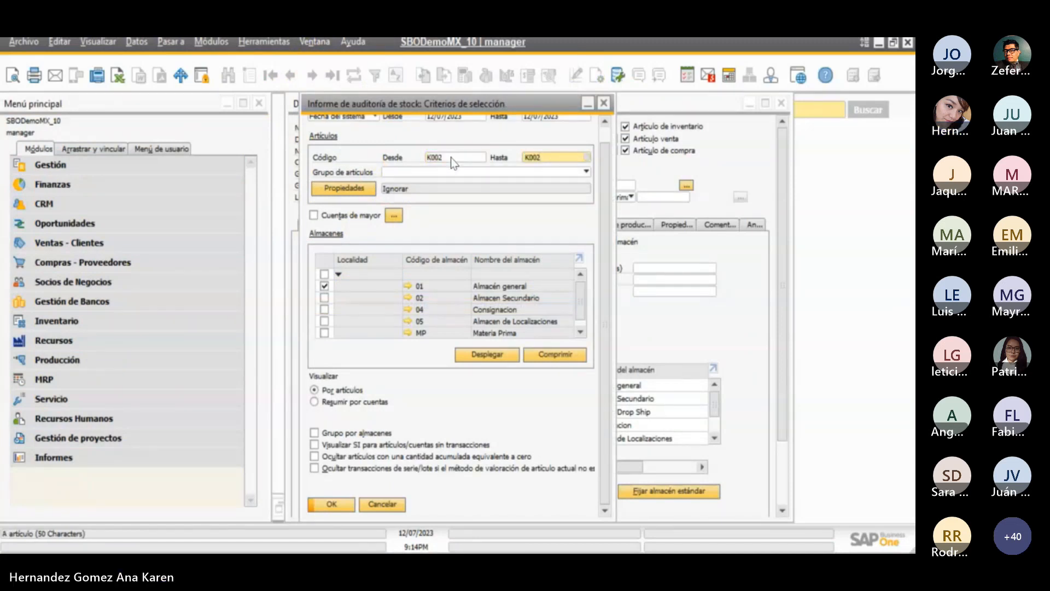
{"action": "left_click", "coordinate": [332, 503]}
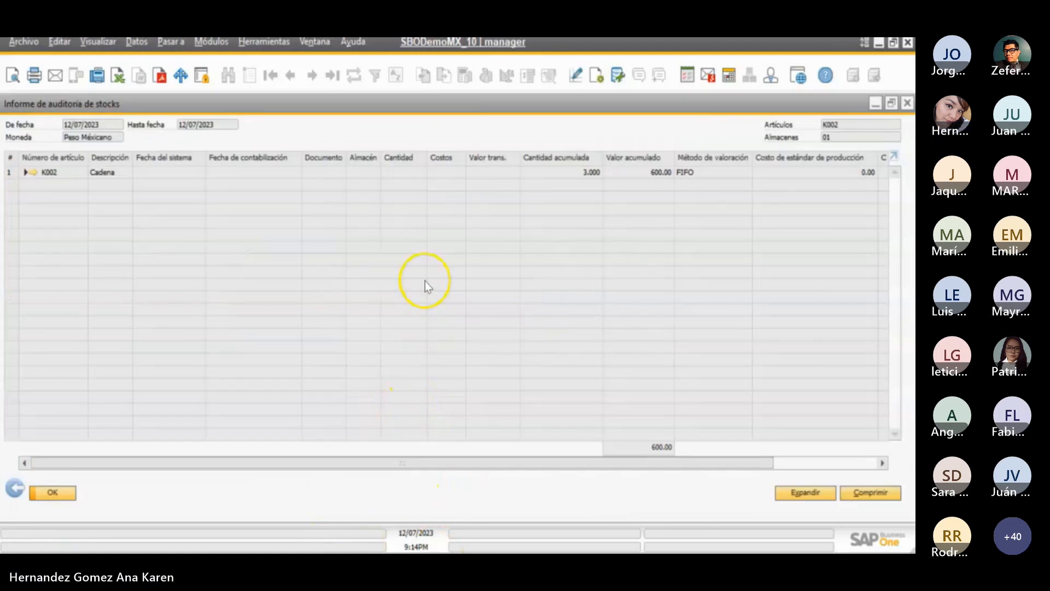
{"action": "left_click", "coordinate": [806, 493]}
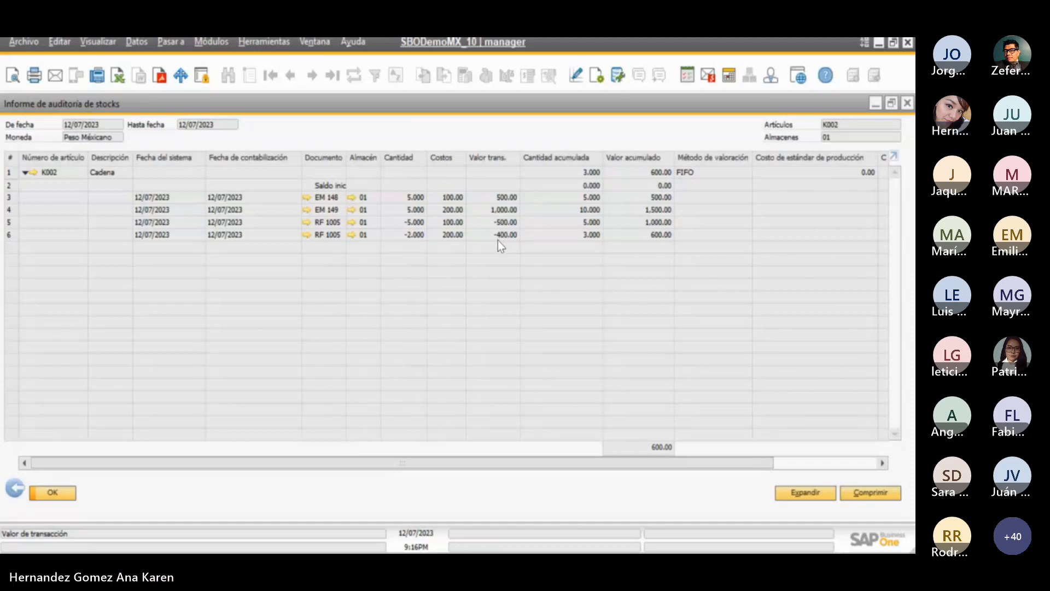
{"action": "left_click", "coordinate": [522, 193]}
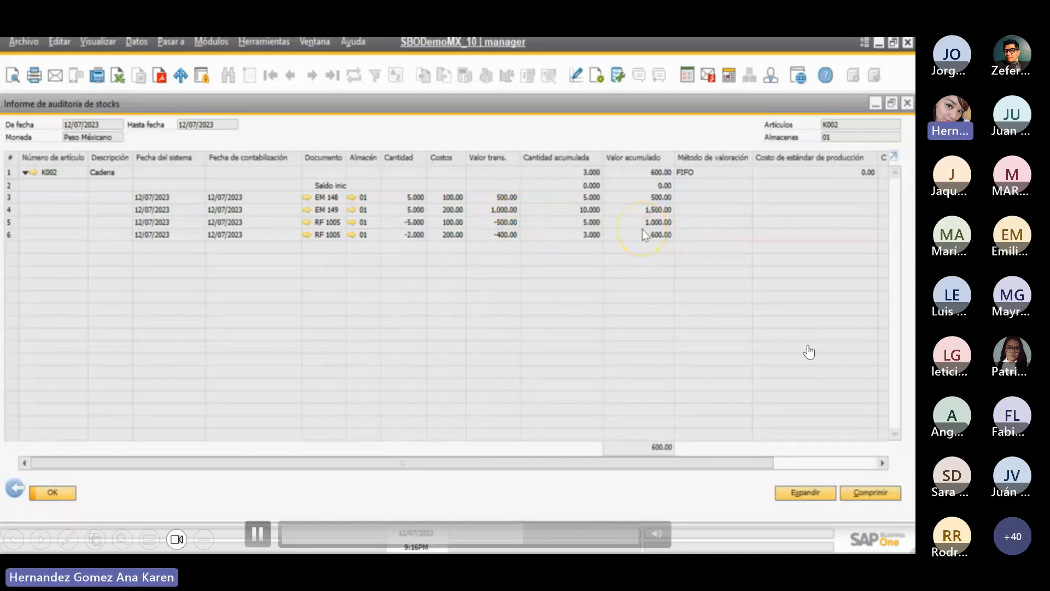
{"action": "left_click", "coordinate": [528, 540]}
{"action": "mouse_move", "coordinate": [528, 540]}
{"action": "left_mouse_down"}
{"action": "mouse_move", "coordinate": [542, 542]}
{"action": "mouse_move", "coordinate": [533, 545]}
{"action": "left_mouse_up"}
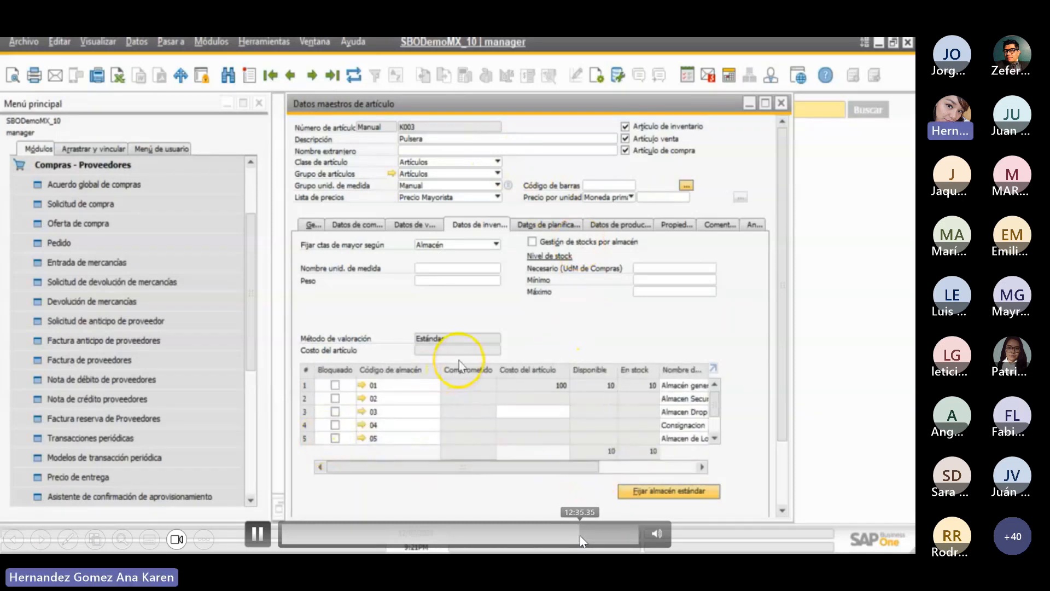
{"action": "left_click", "coordinate": [580, 536]}
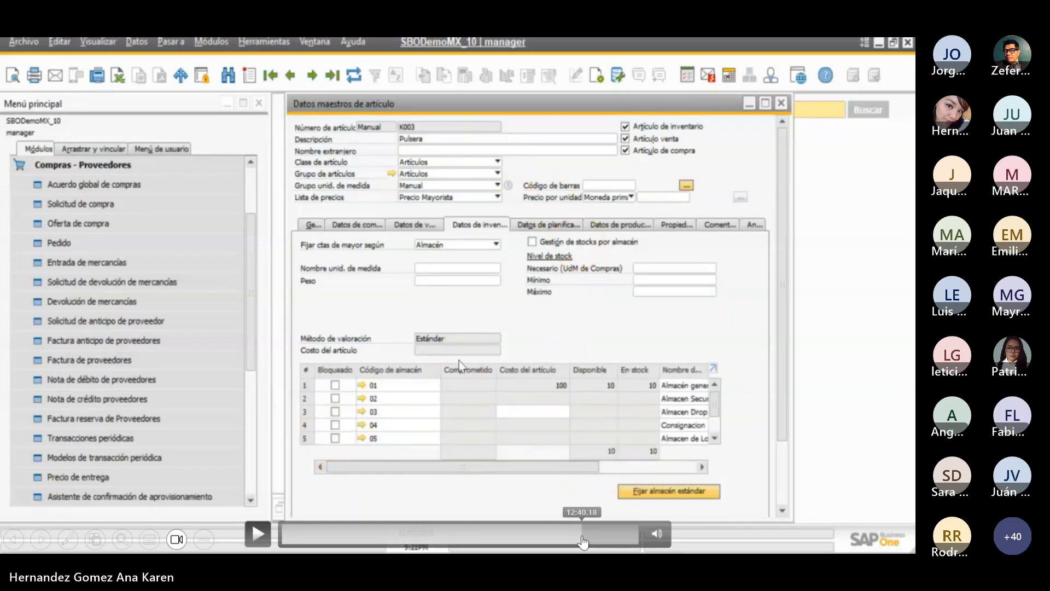
{"action": "left_click", "coordinate": [584, 537]}
{"action": "left_click_drag", "start_coordinate": [584, 536], "coordinate": [615, 531]}
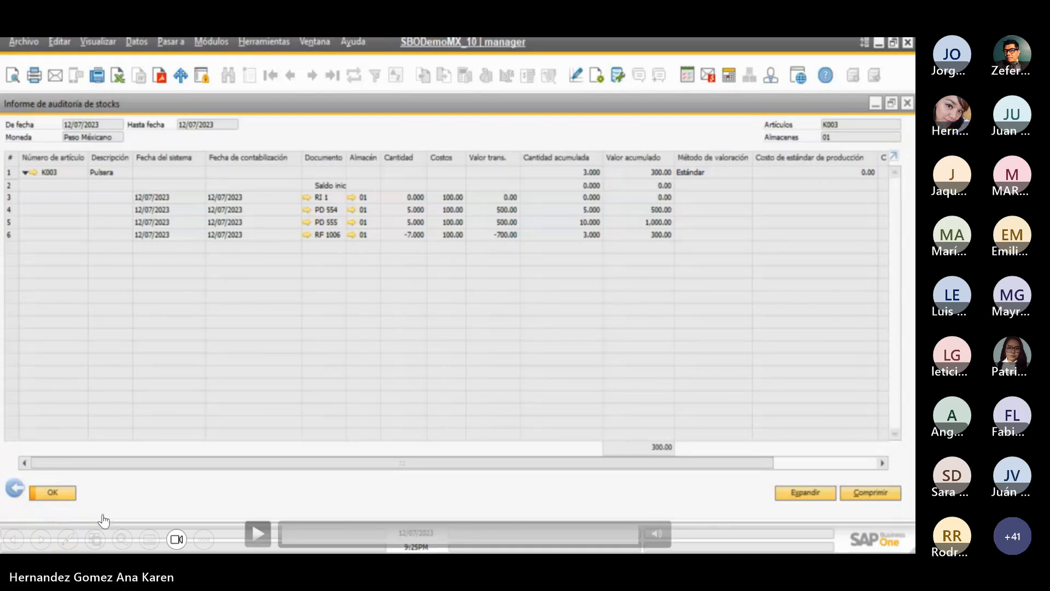
{"action": "left_click", "coordinate": [40, 540]}
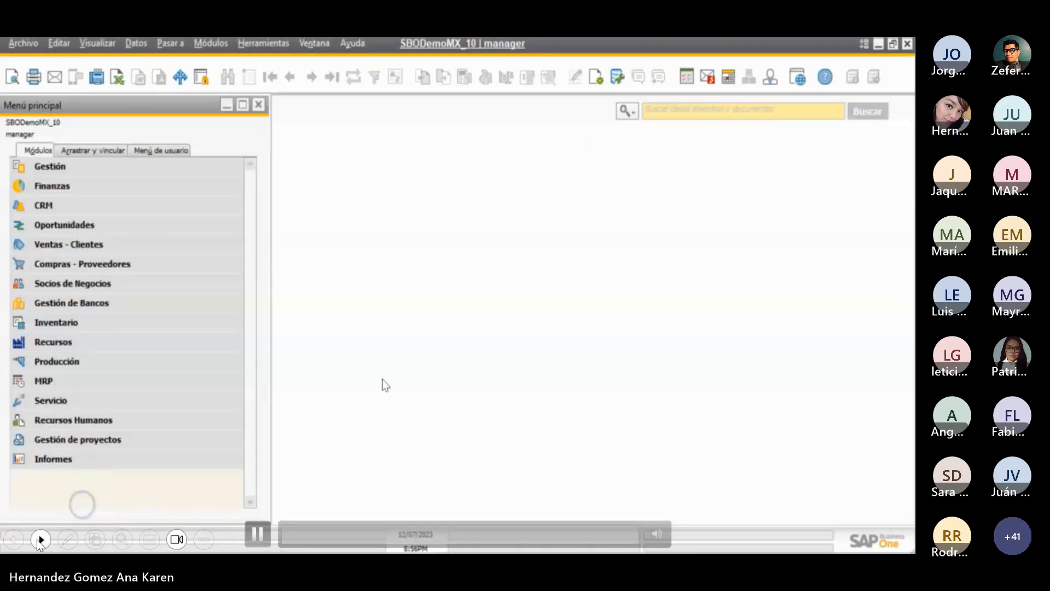
{"action": "left_click", "coordinate": [38, 540]}
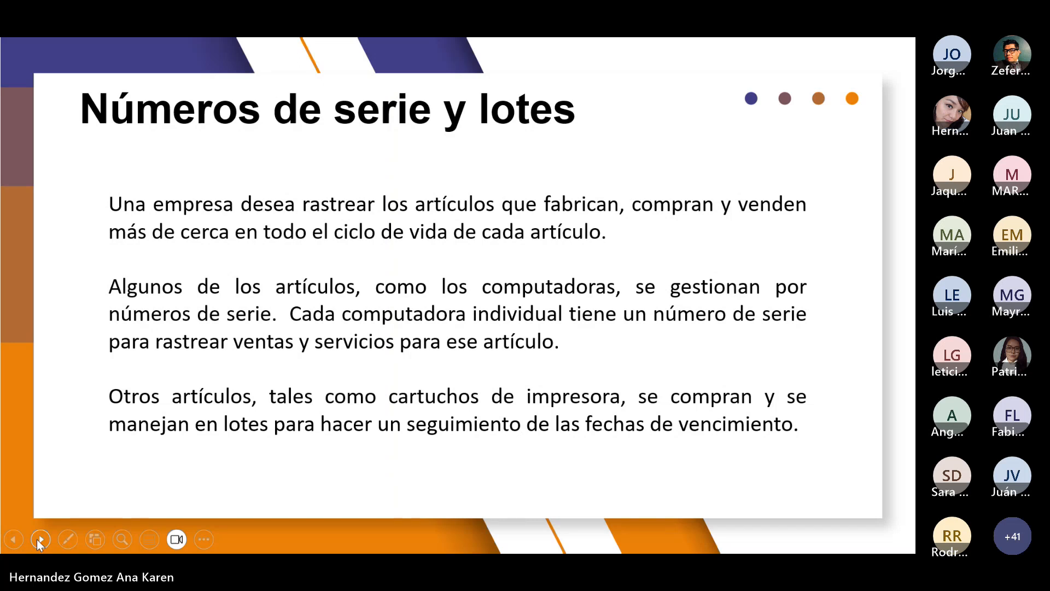
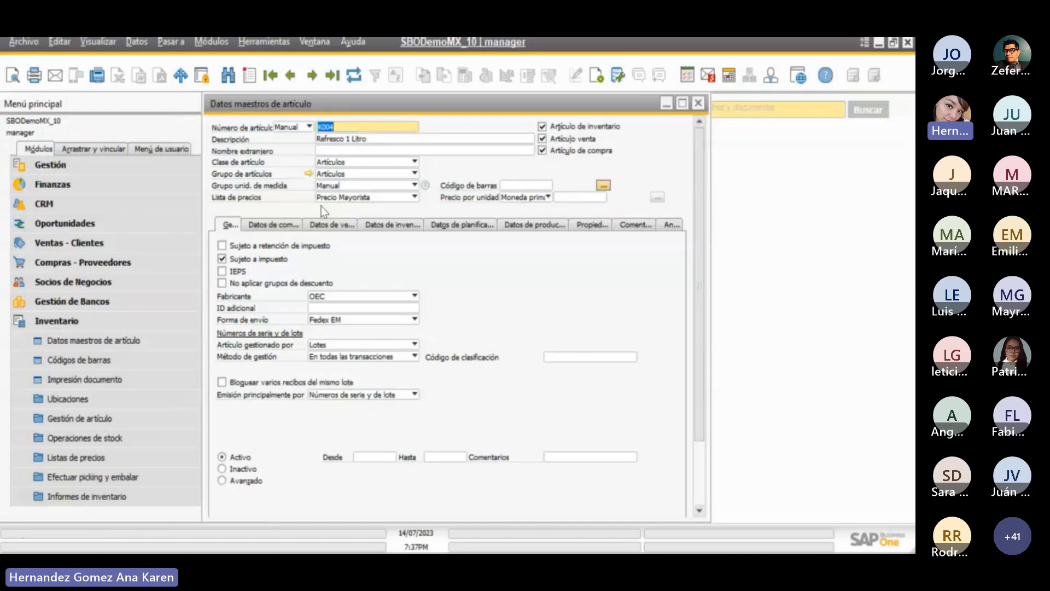
- Check the Artículo gestionado por options in the master data of item K004
{"action": "left_click", "coordinate": [366, 189]}
{"action": "left_click", "coordinate": [350, 345]}
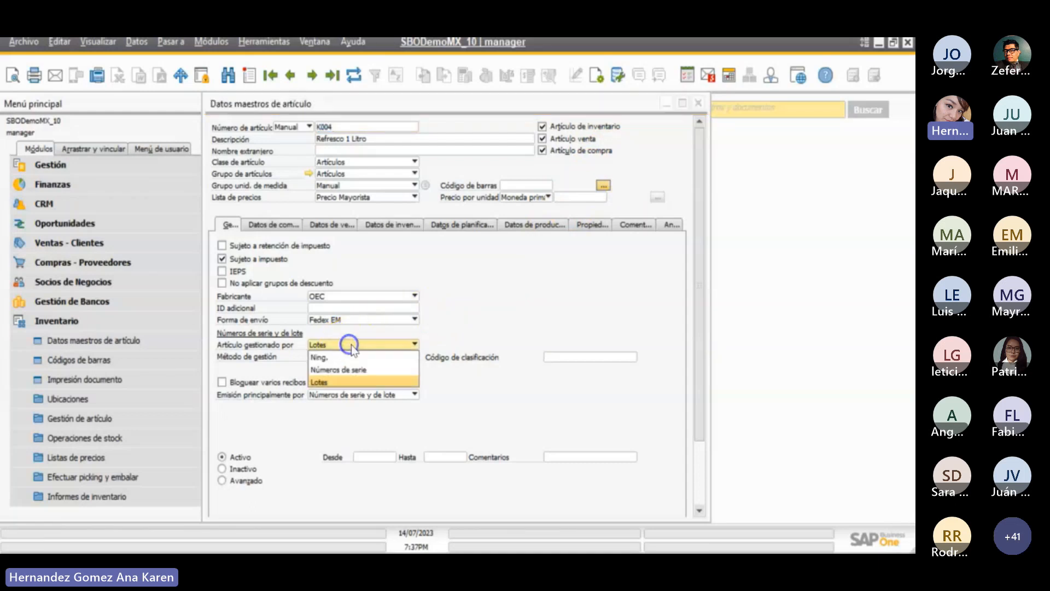
{"action": "left_click", "coordinate": [351, 343]}
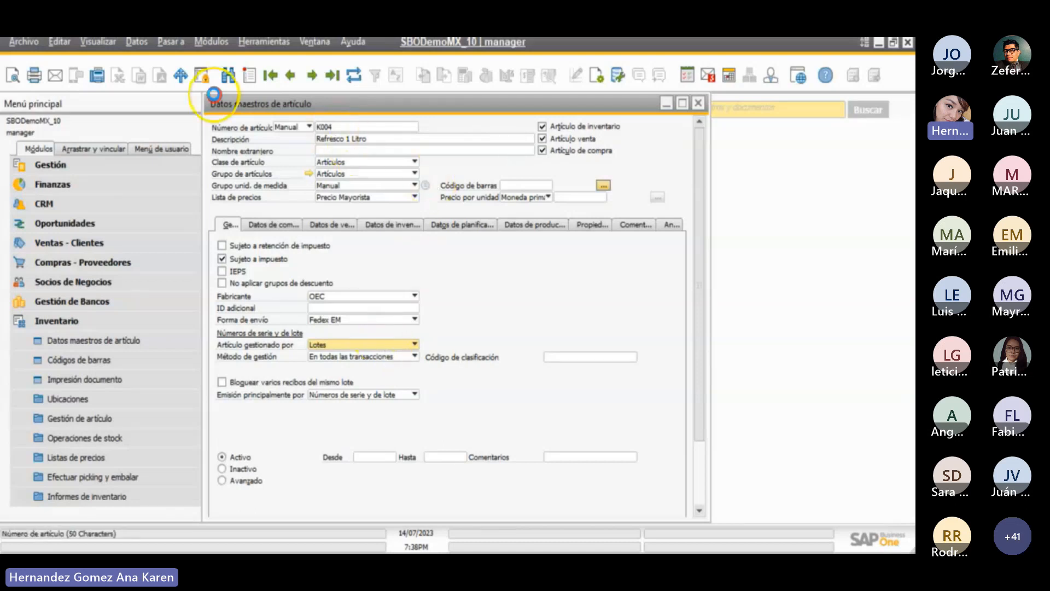
- Copy the item number K004 from its master record and close the record
{"action": "right_click", "coordinate": [340, 127]}
{"action": "left_click", "coordinate": [374, 157]}
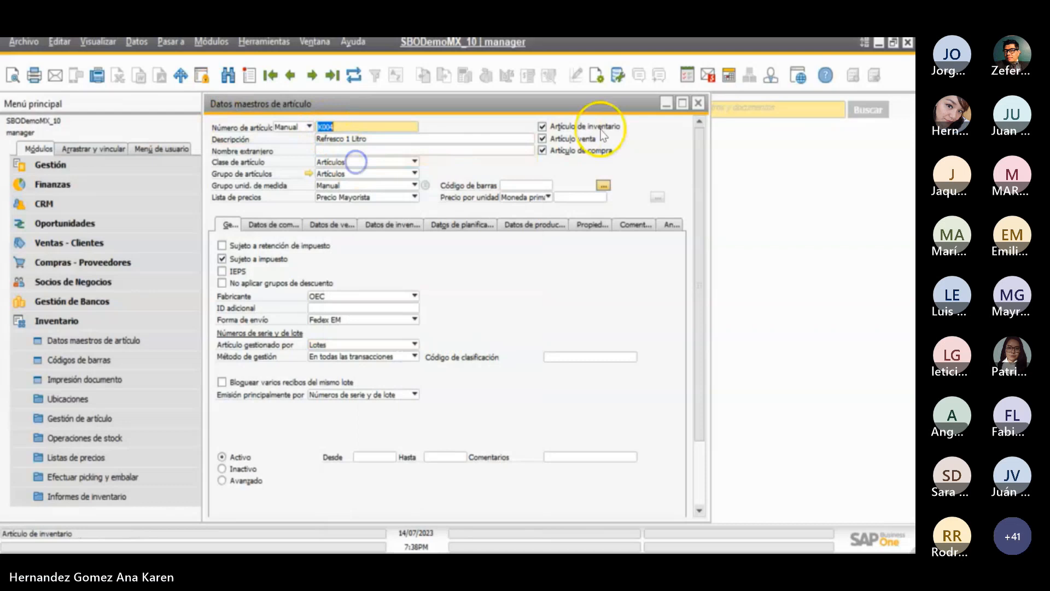
{"action": "left_click", "coordinate": [697, 105]}
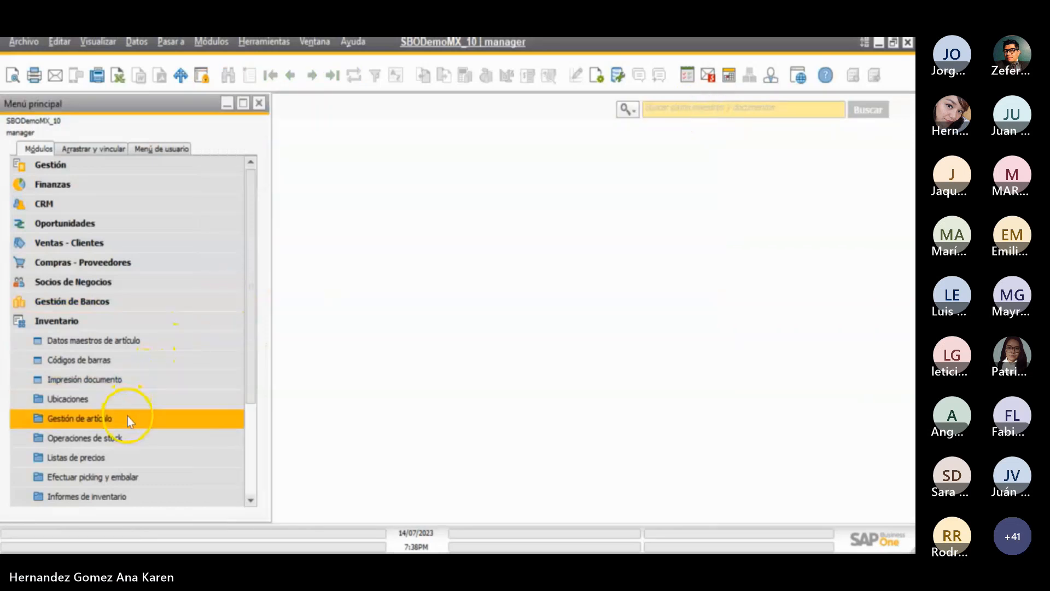
- Open a new Entrada de mercancías from the inventory stock operations and enter item K004 on its first line
{"action": "left_click", "coordinate": [123, 437]}
{"action": "scroll", "coordinate": [123, 441], "scroll_direction": "down", "scroll_amount": 1}
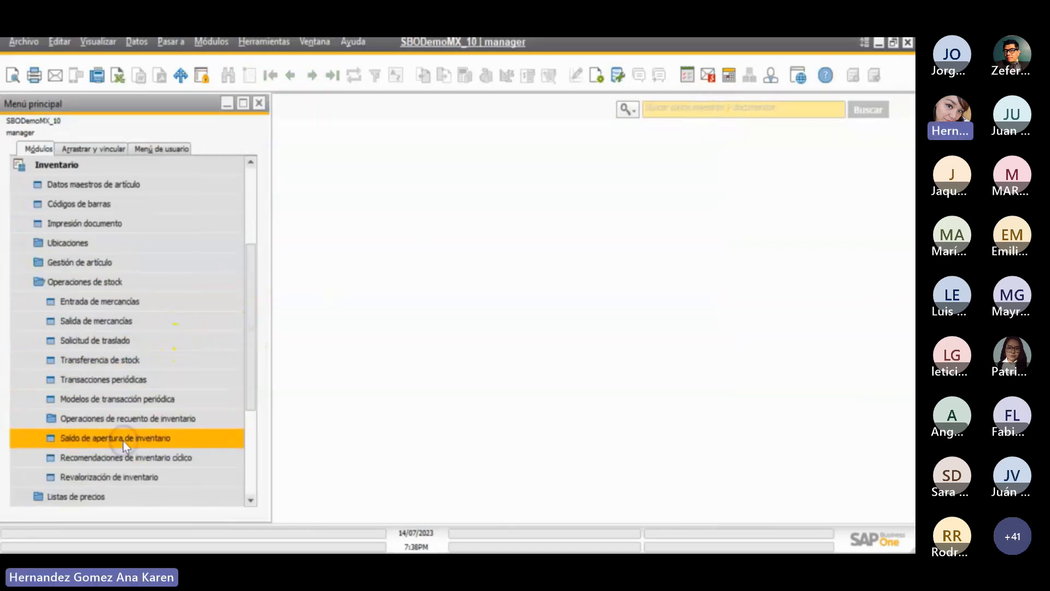
{"action": "left_click", "coordinate": [121, 304]}
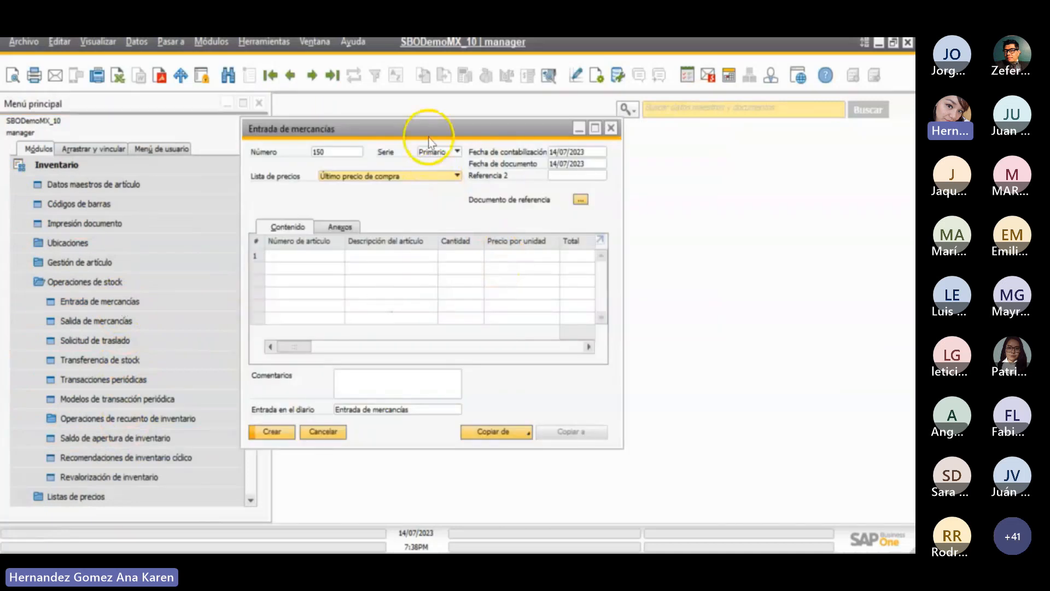
{"action": "left_click_drag", "start_coordinate": [430, 129], "coordinate": [521, 131]}
{"action": "left_click", "coordinate": [388, 258]}
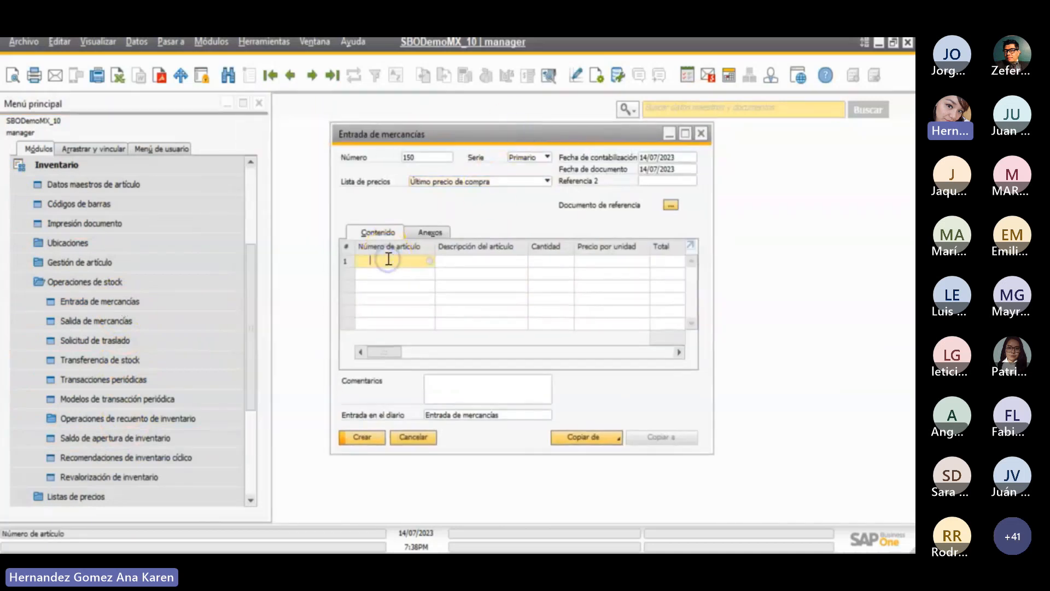
{"action": "type", "text": "K004"}
{"action": "key", "text": "Tab"}
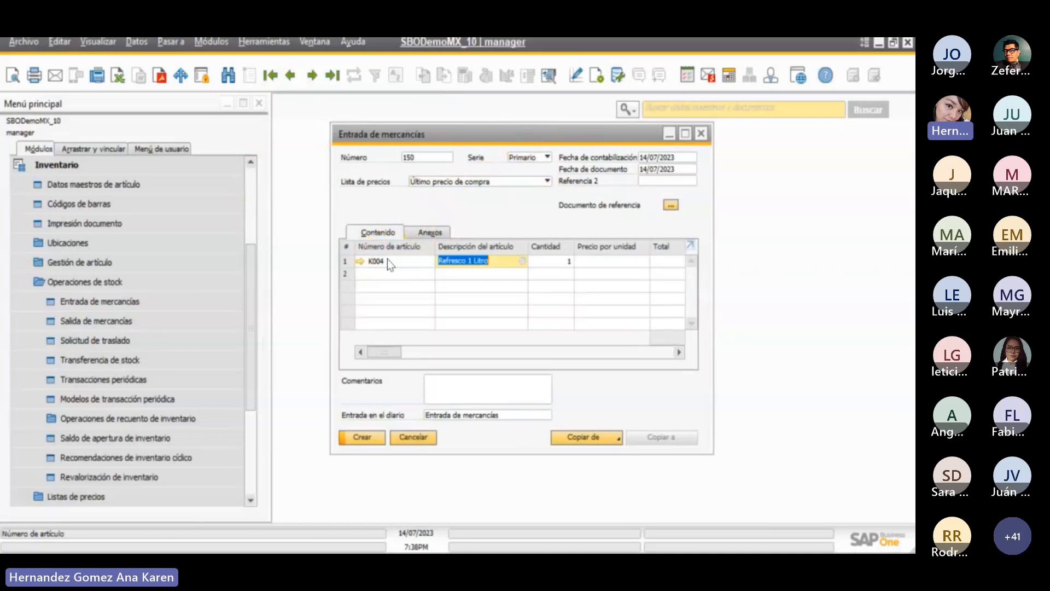
- Set the K004 receipt line's quantity to 12 and its unit price to 50, and review the rest of the line
{"action": "left_click", "coordinate": [547, 261]}
{"action": "type", "text": "12"}
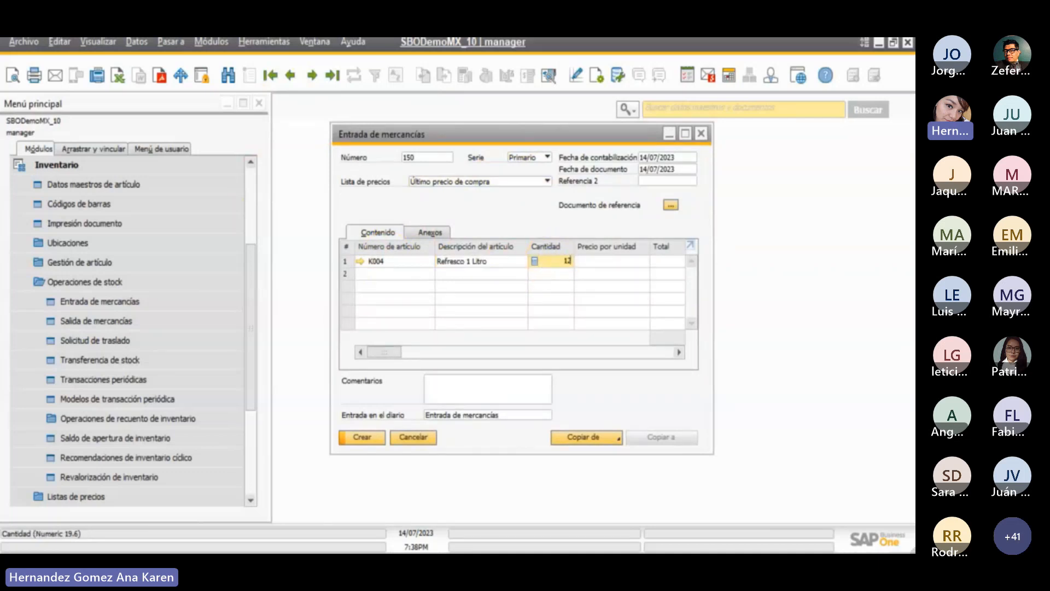
{"action": "key", "text": "Tab"}
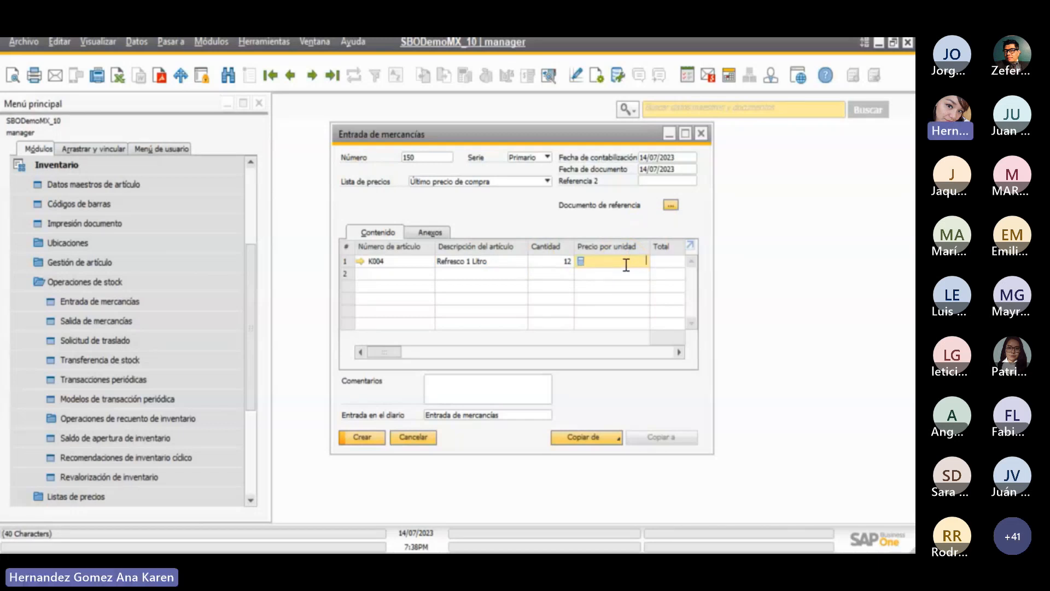
{"action": "type", "text": "50"}
{"action": "key", "text": "Tab"}
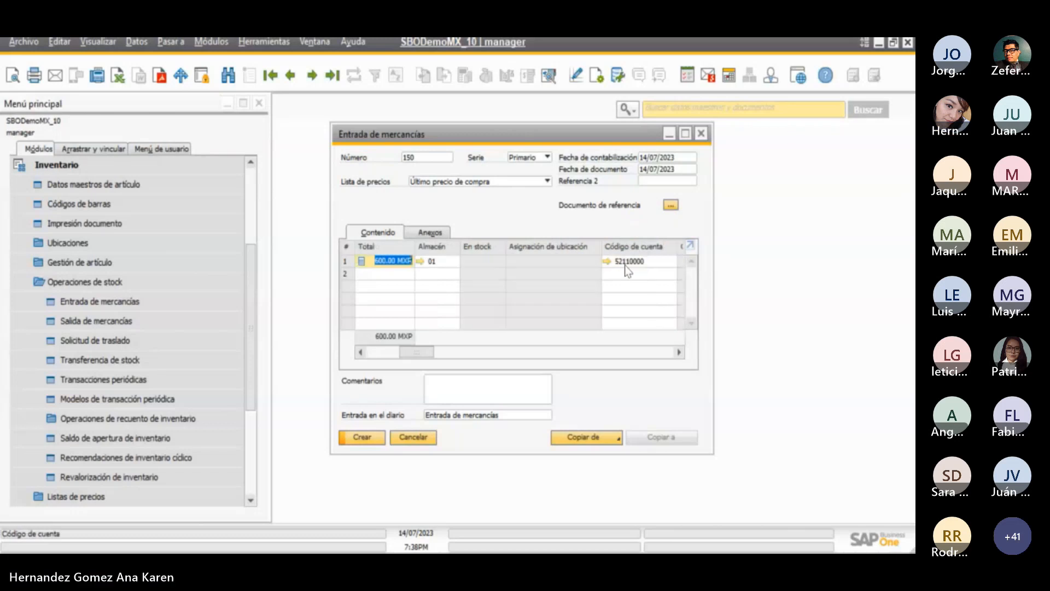
{"action": "left_click", "coordinate": [433, 262]}
{"action": "left_click_drag", "start_coordinate": [421, 352], "coordinate": [353, 359]}
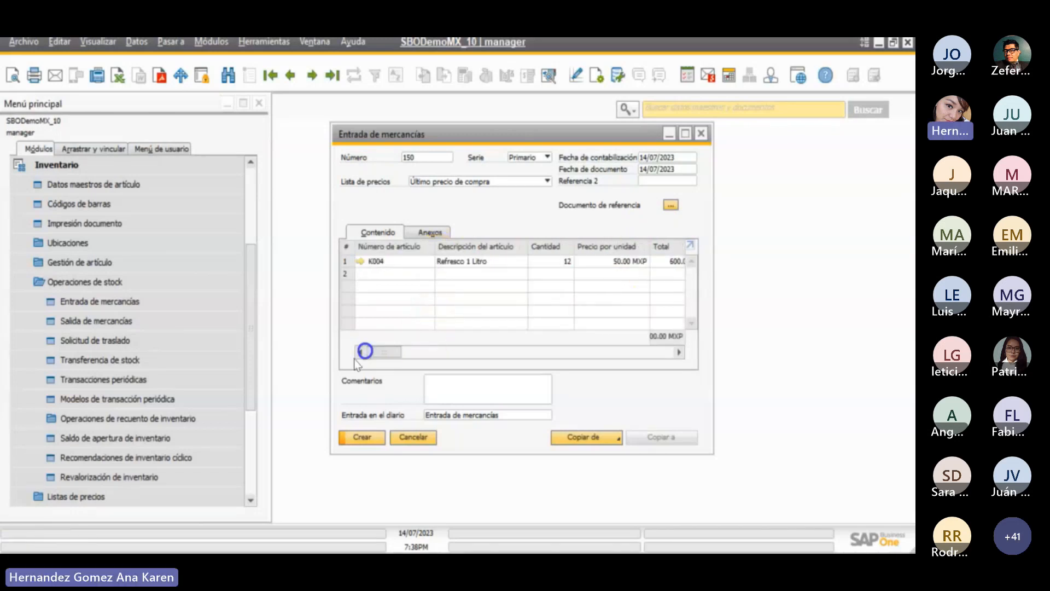
{"action": "left_click", "coordinate": [349, 439]}
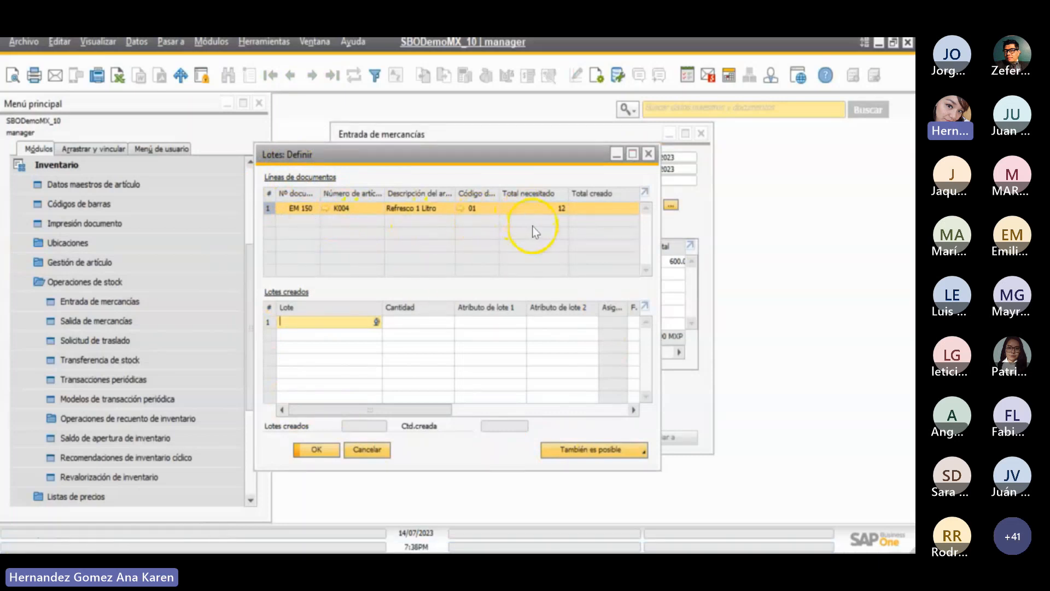
{"action": "left_click", "coordinate": [361, 320]}
{"action": "left_click", "coordinate": [304, 321]}
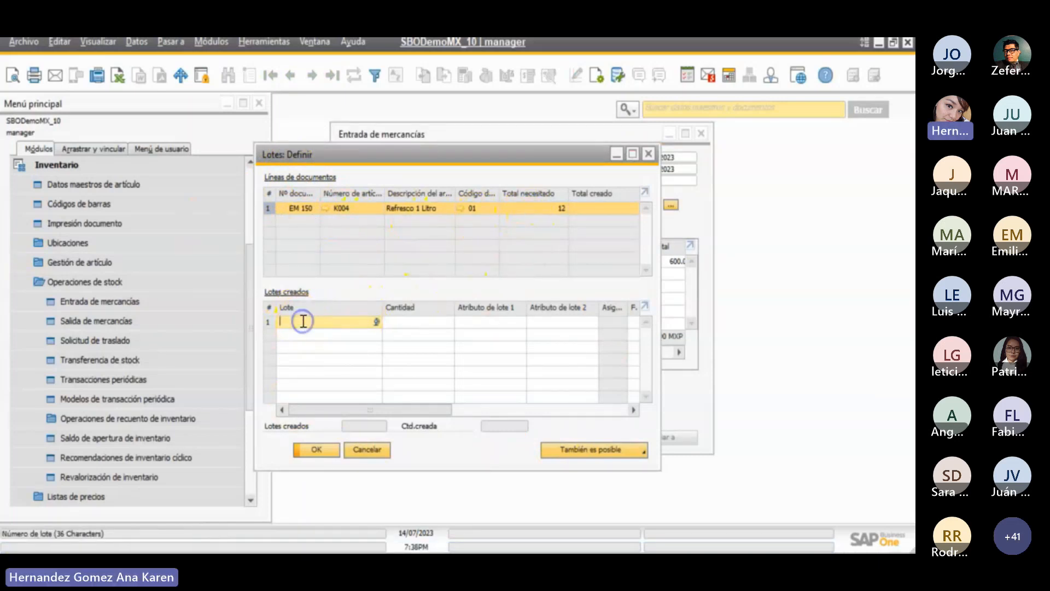
{"action": "type", "text": "0"}
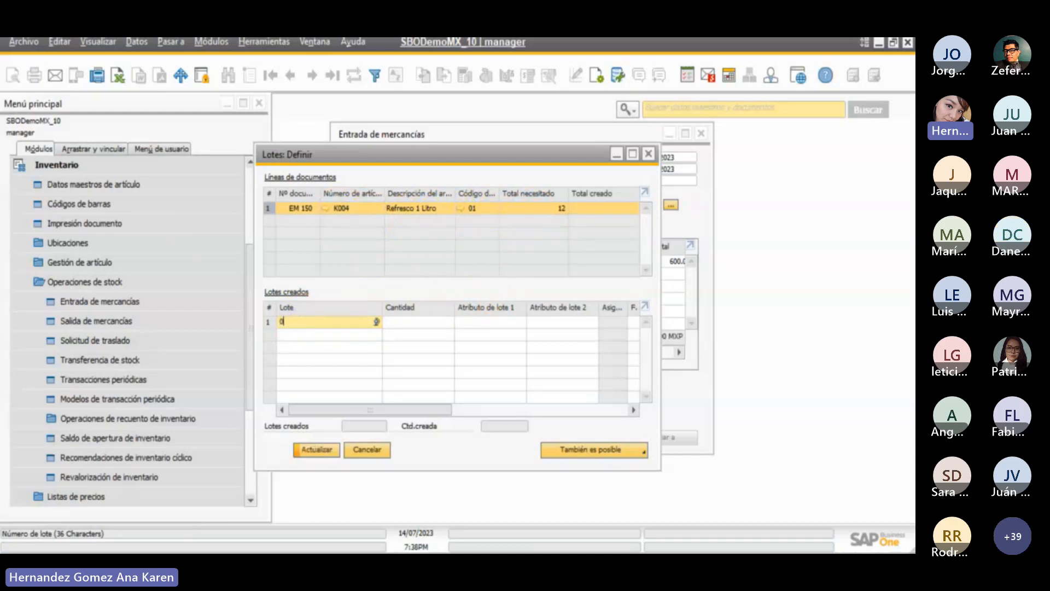
{"action": "type", "text": "123456"}
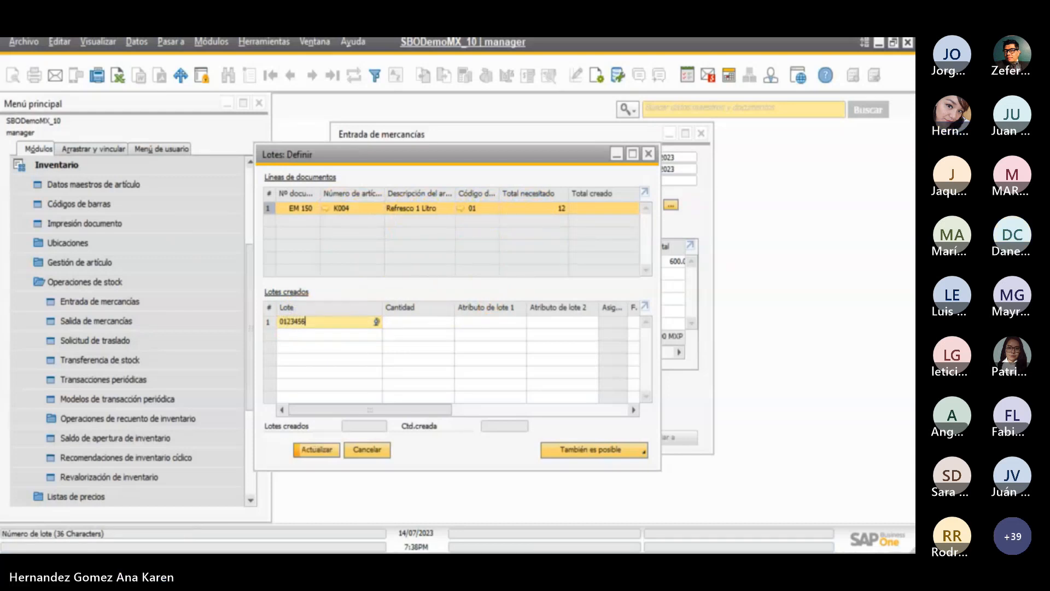
{"action": "type", "text": "789"}
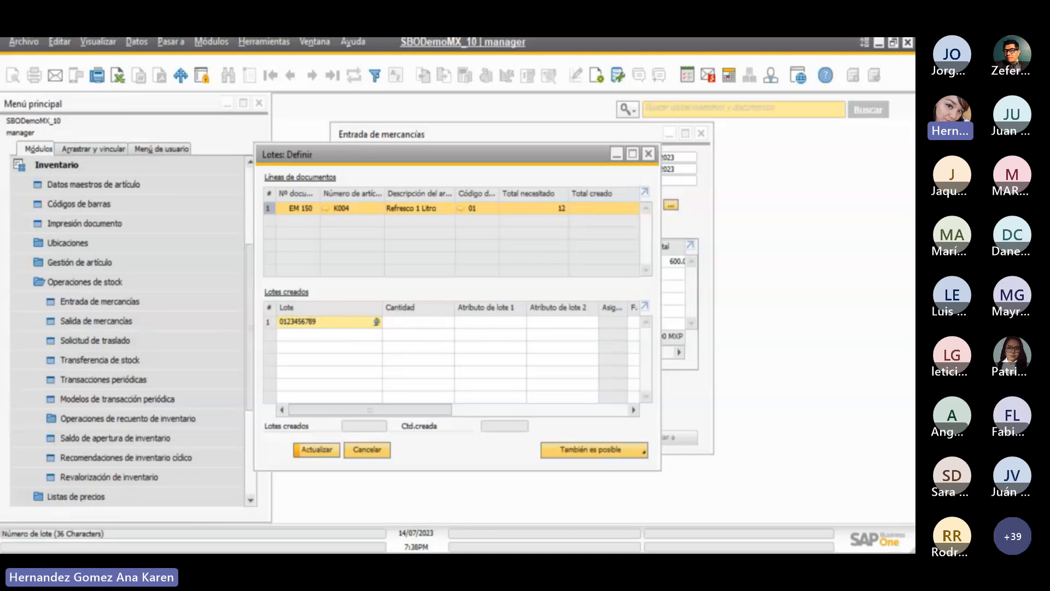
{"action": "key", "text": "Tab"}
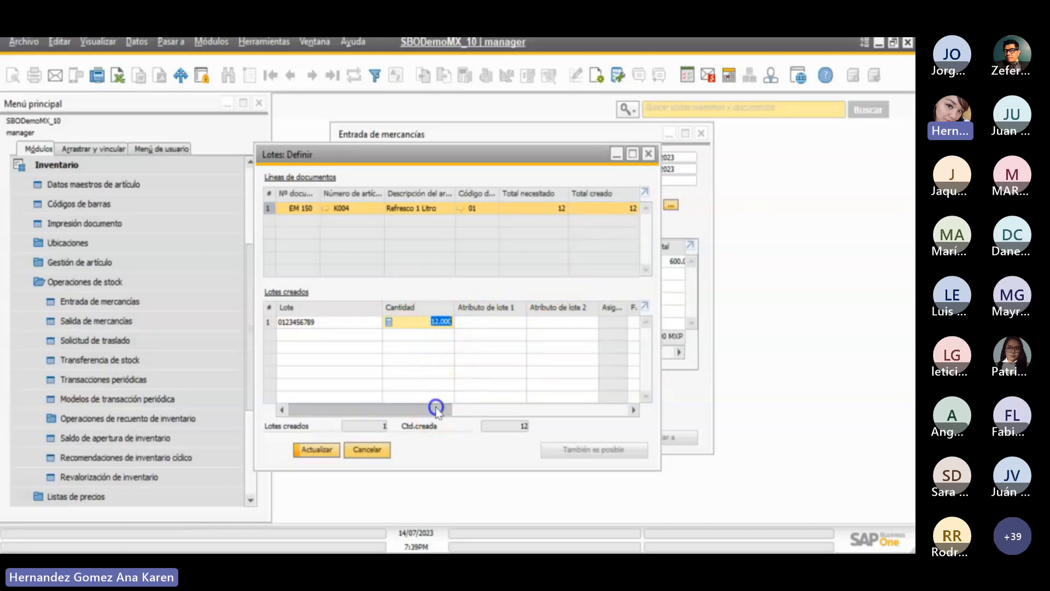
- Look through the lot attribute fields and widen the Asignación de ubicación column to show its full heading
{"action": "left_click_drag", "start_coordinate": [436, 408], "coordinate": [494, 417]}
{"action": "left_click", "coordinate": [384, 323]}
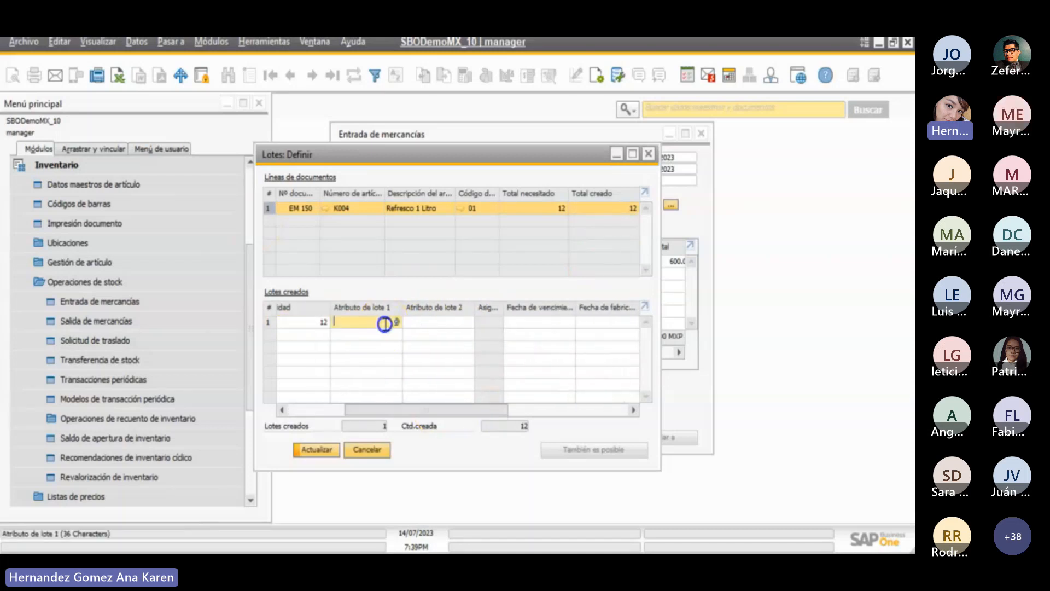
{"action": "left_click", "coordinate": [431, 322]}
{"action": "left_click", "coordinate": [451, 323]}
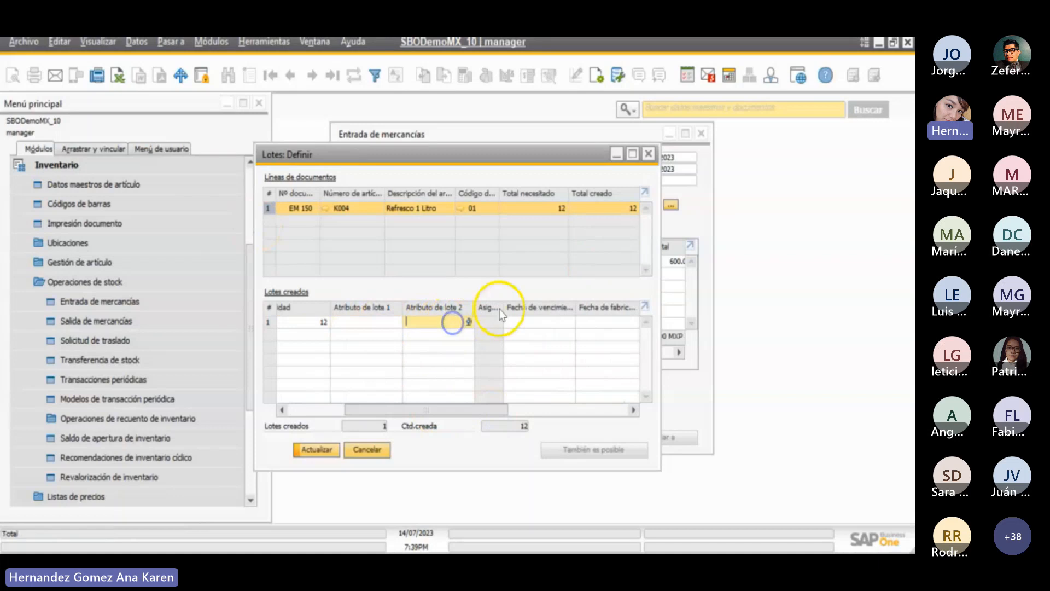
{"action": "left_click_drag", "start_coordinate": [504, 307], "coordinate": [564, 316]}
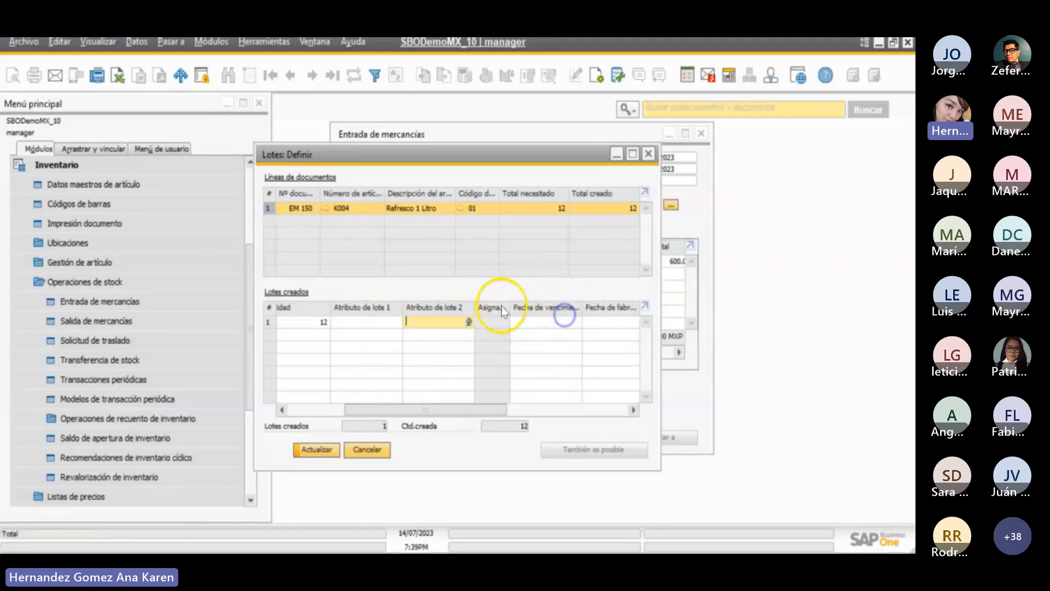
{"action": "double_click", "coordinate": [510, 308]}
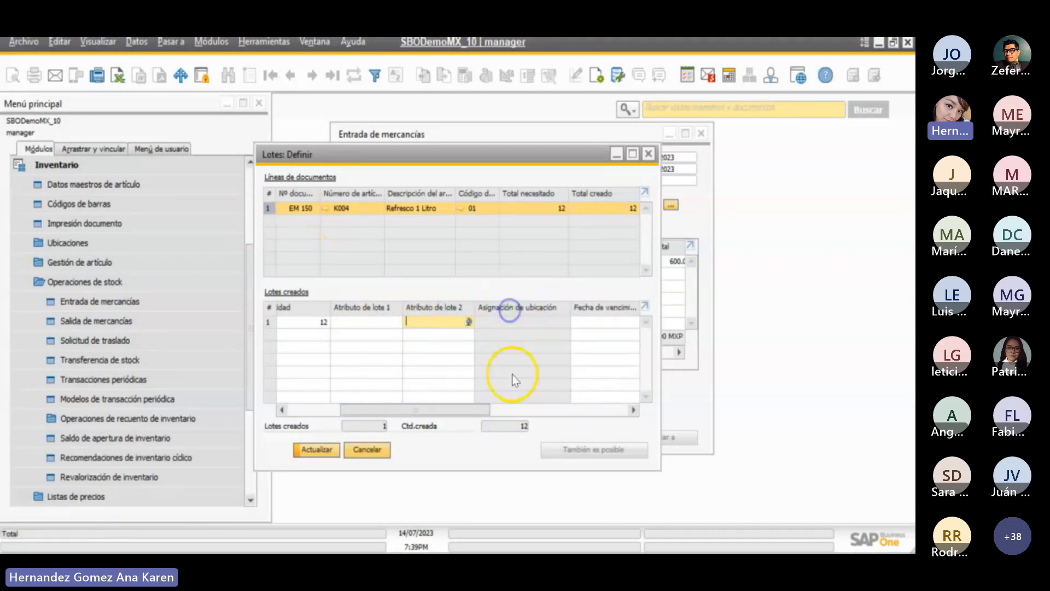
- Set the lot's expiry date to 14/08/2023 and its manufacturing date to 11/07/2023
{"action": "left_click_drag", "start_coordinate": [467, 418], "coordinate": [538, 414]}
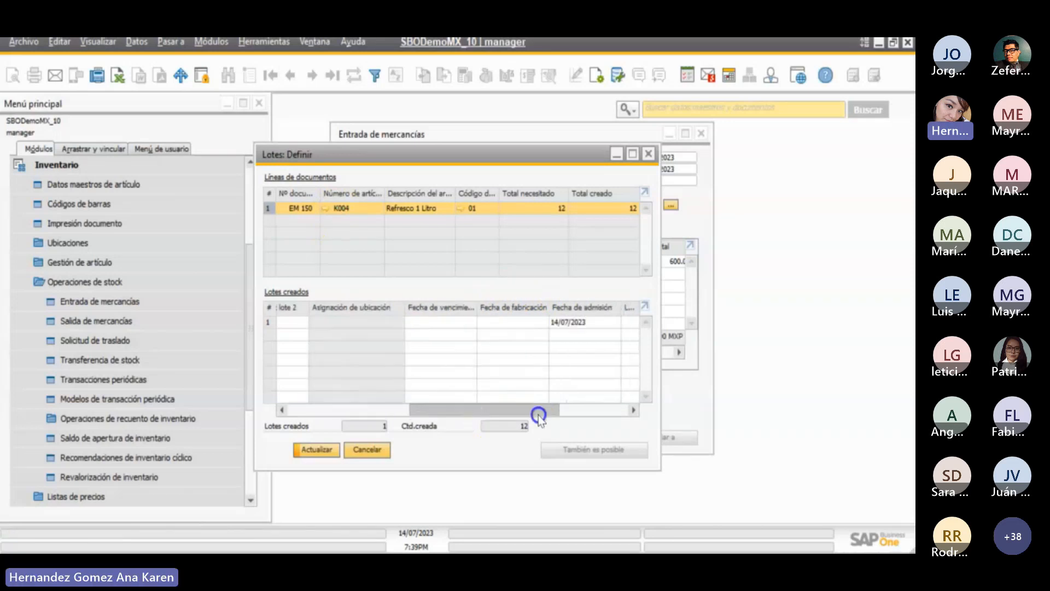
{"action": "left_click", "coordinate": [452, 322]}
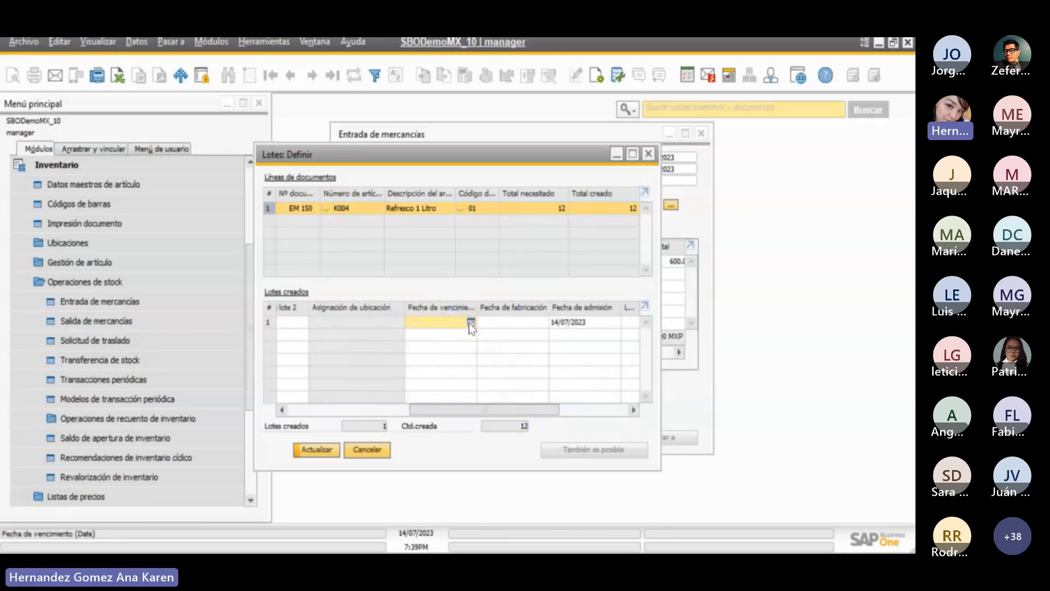
{"action": "left_click", "coordinate": [470, 323]}
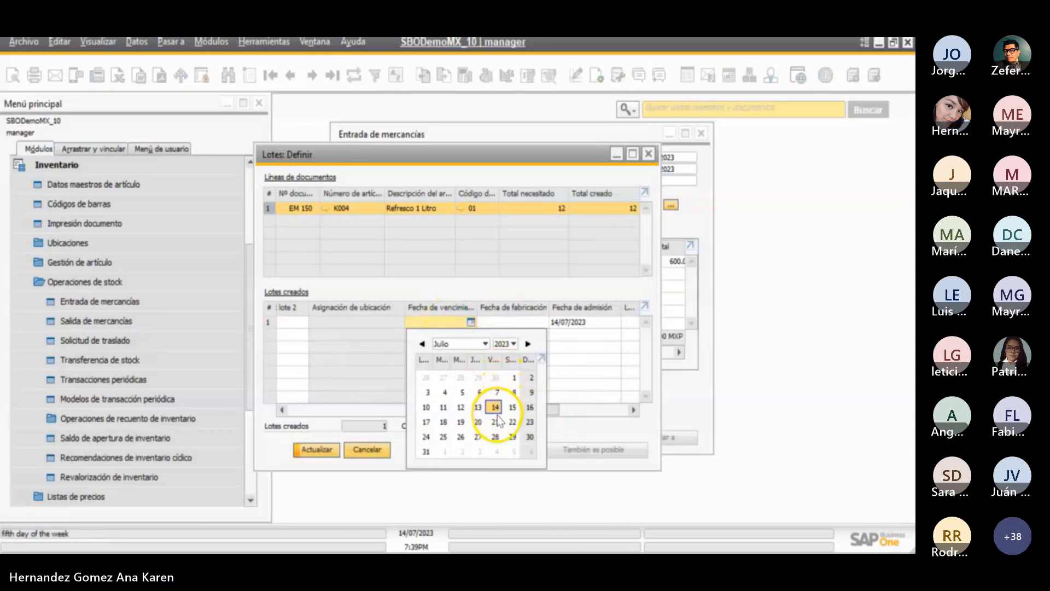
{"action": "left_click", "coordinate": [528, 345]}
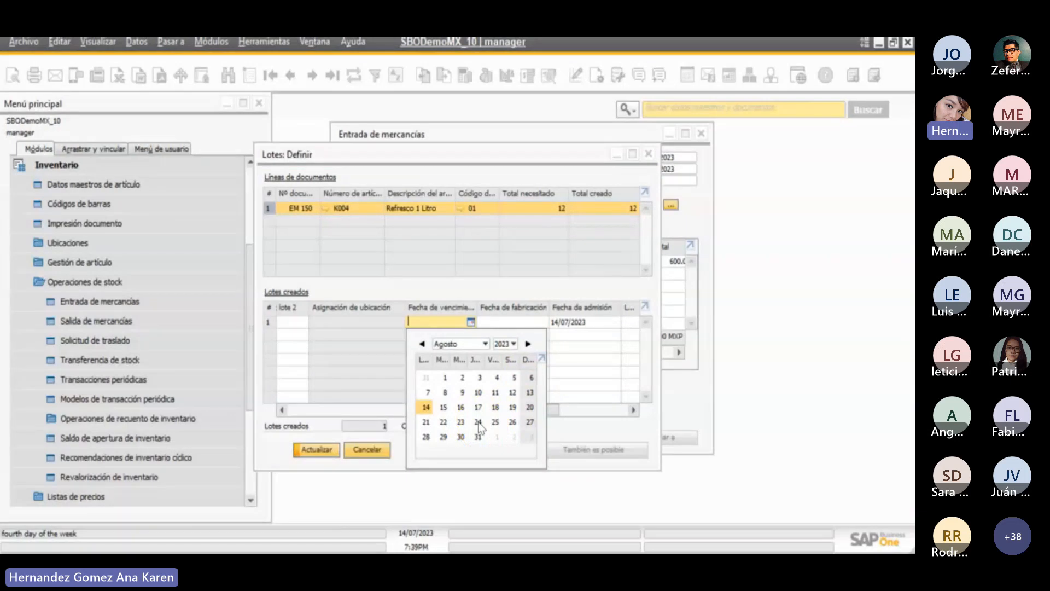
{"action": "left_click", "coordinate": [425, 409]}
{"action": "left_click", "coordinate": [512, 320]}
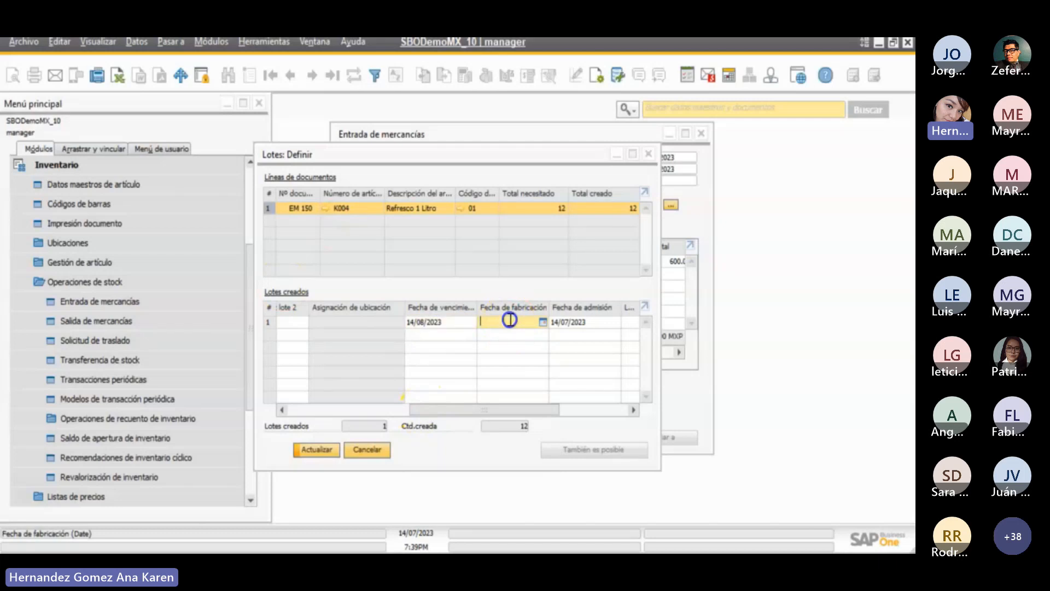
{"action": "left_click", "coordinate": [543, 322]}
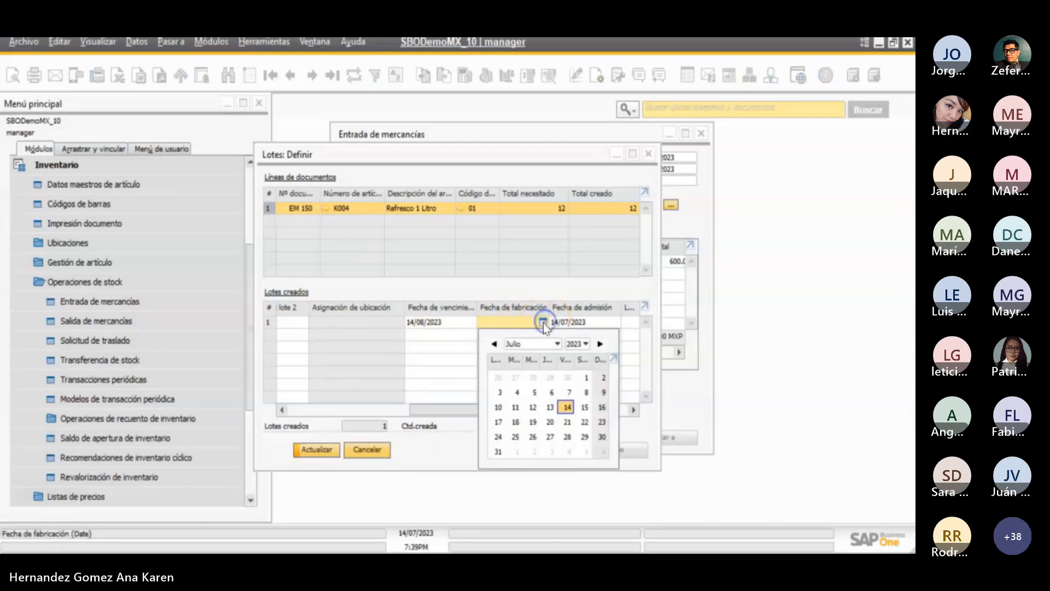
{"action": "left_click", "coordinate": [563, 405]}
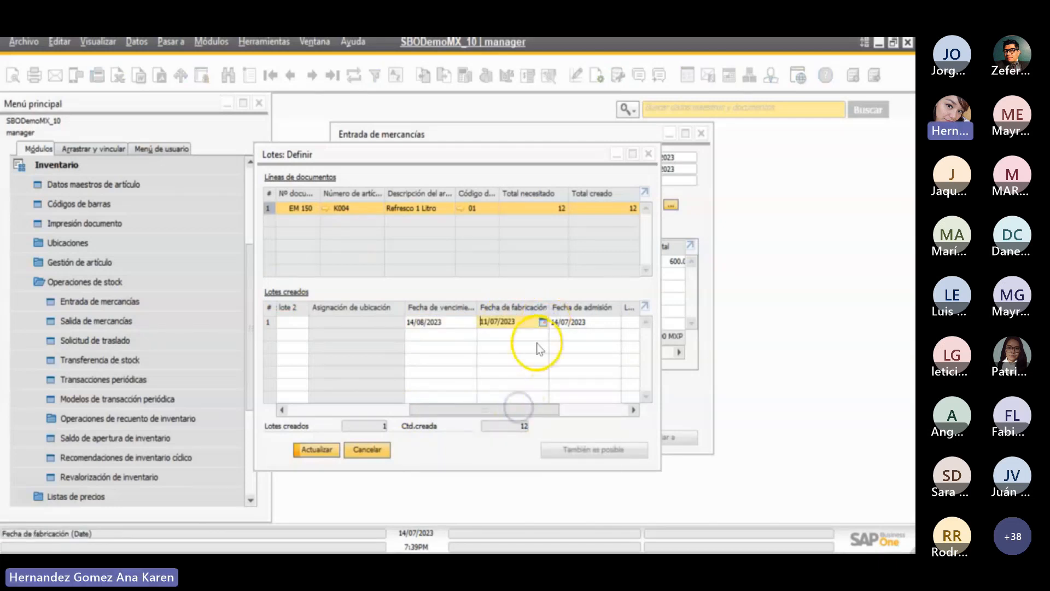
- Save the lot definition and create the goods receipt, accepting that it cannot be modified after creation
{"action": "left_click_drag", "start_coordinate": [537, 411], "coordinate": [410, 408]}
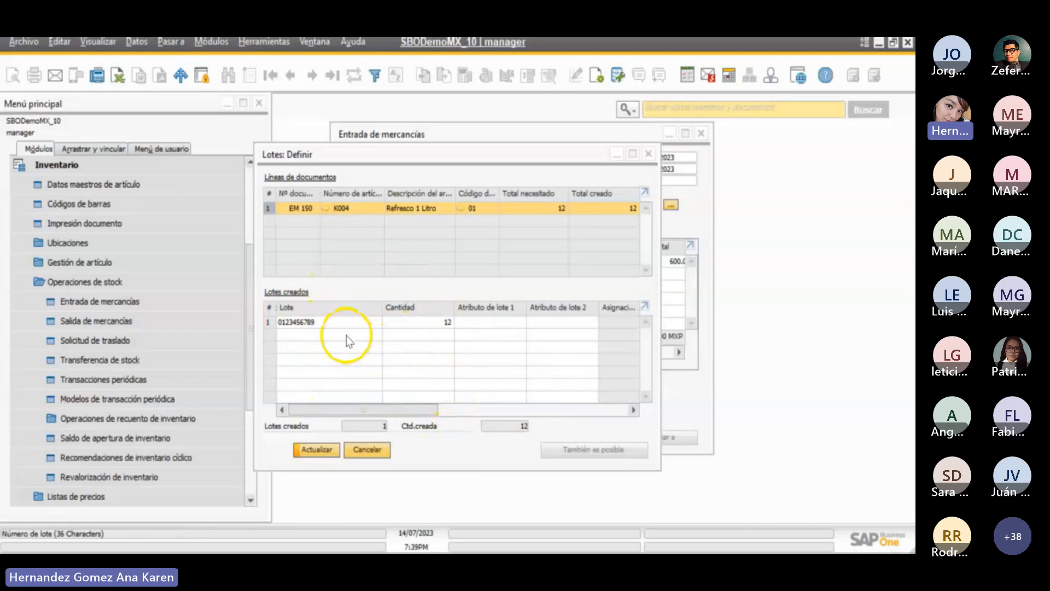
{"action": "left_click", "coordinate": [344, 322]}
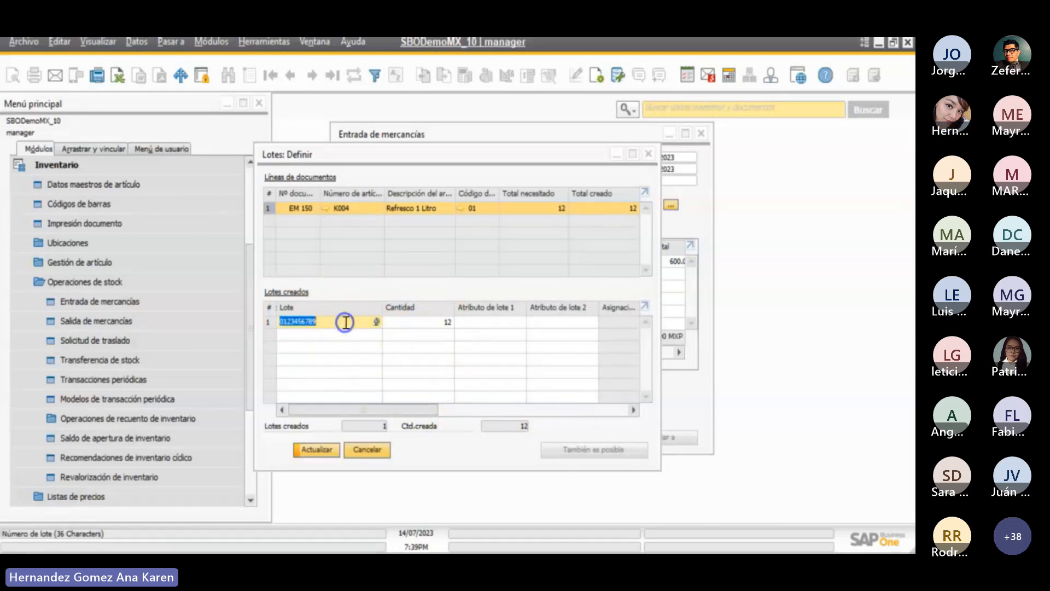
{"action": "left_click", "coordinate": [313, 452]}
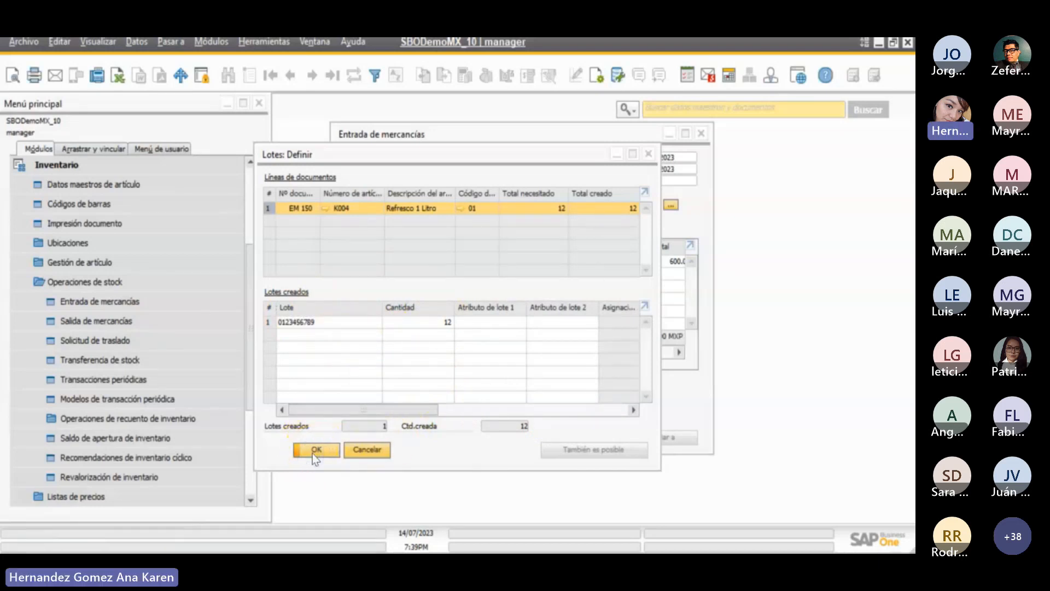
{"action": "left_click", "coordinate": [318, 451]}
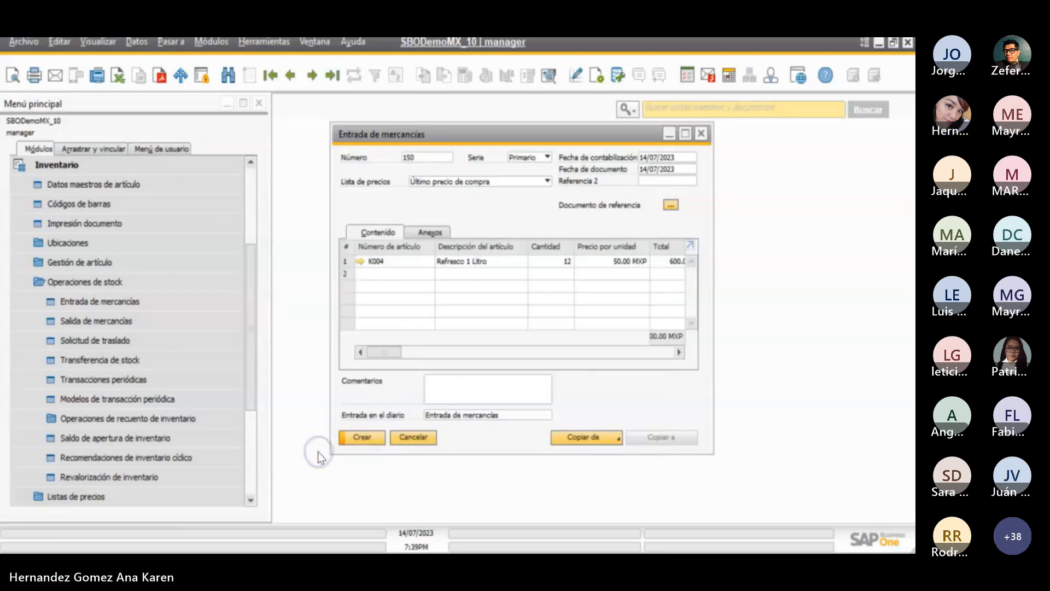
{"action": "left_click", "coordinate": [373, 439]}
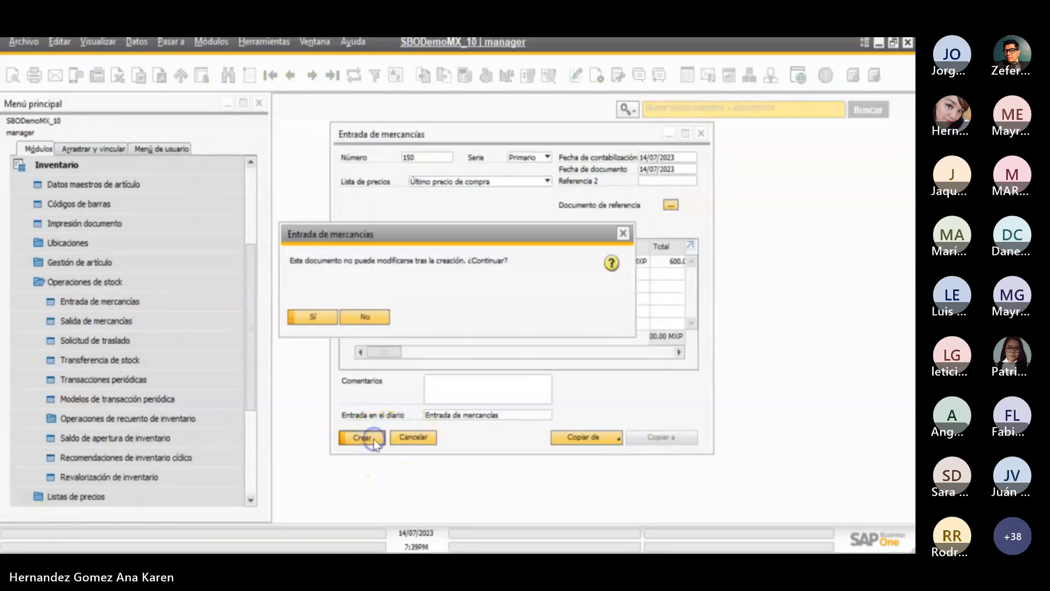
{"action": "left_click", "coordinate": [315, 316]}
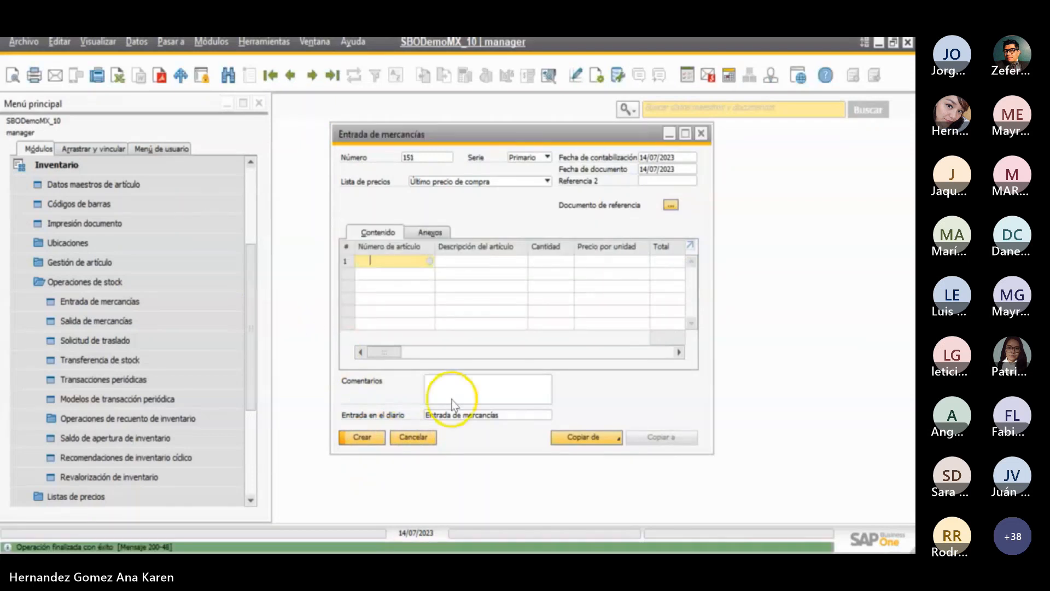
- Open the last K004 goods receipt, review its lot number operations report, and close both windows
{"action": "left_click", "coordinate": [290, 75]}
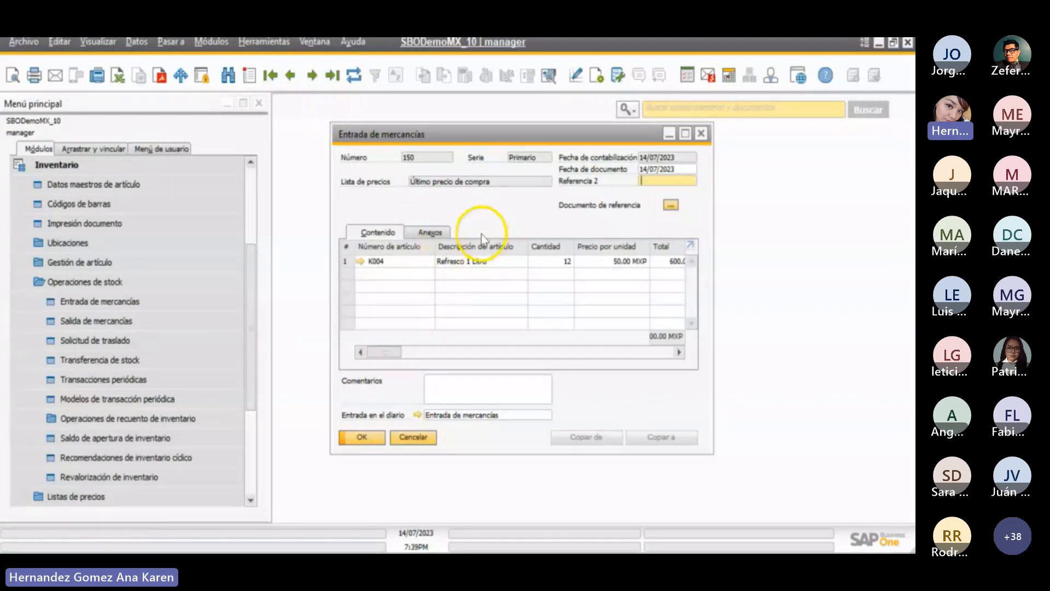
{"action": "right_click", "coordinate": [483, 218]}
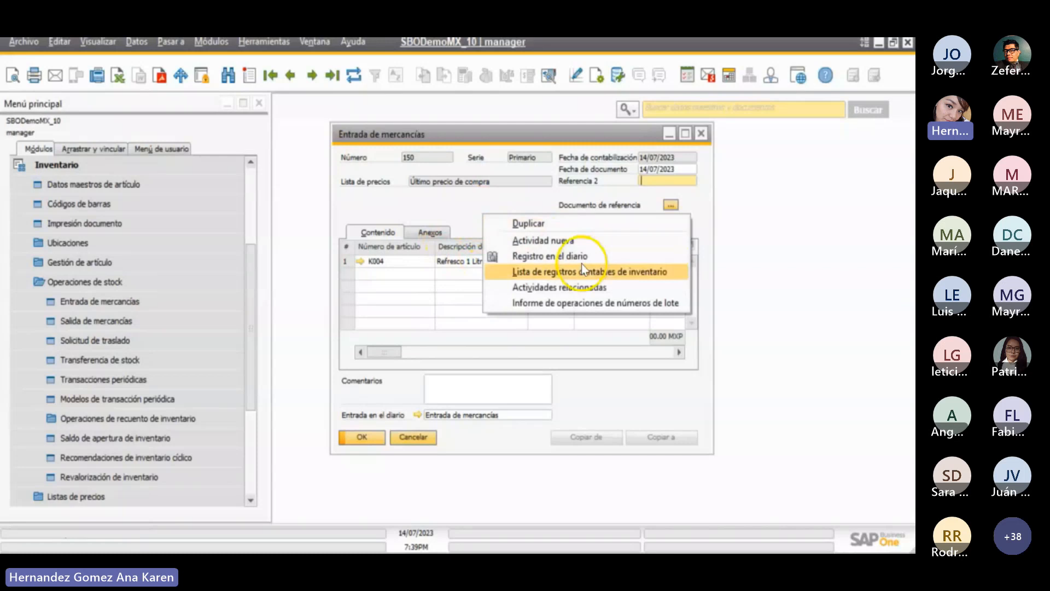
{"action": "left_click", "coordinate": [572, 304]}
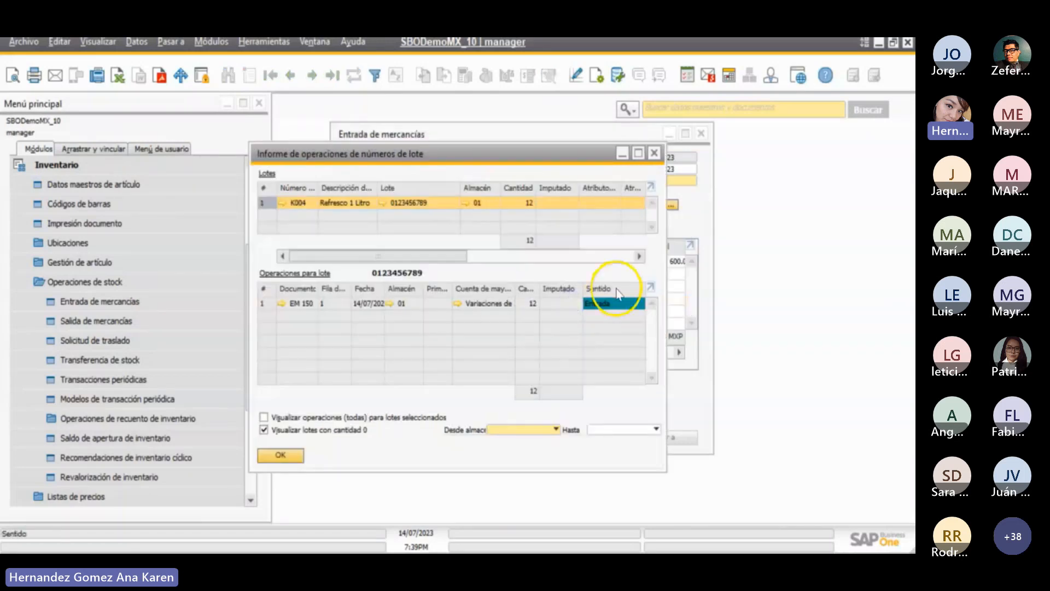
{"action": "left_click", "coordinate": [697, 280]}
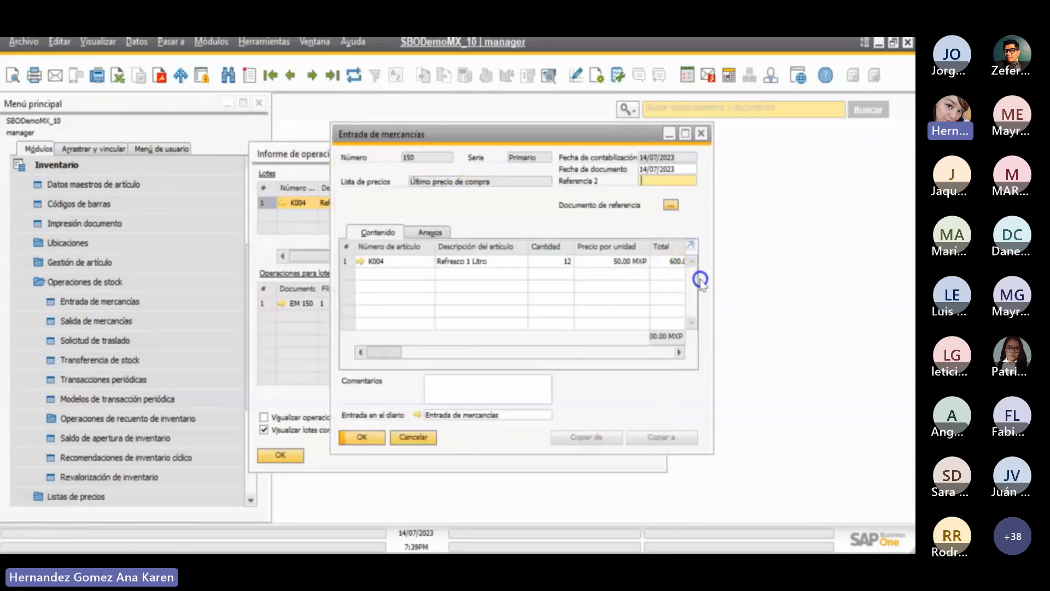
{"action": "left_click", "coordinate": [320, 246]}
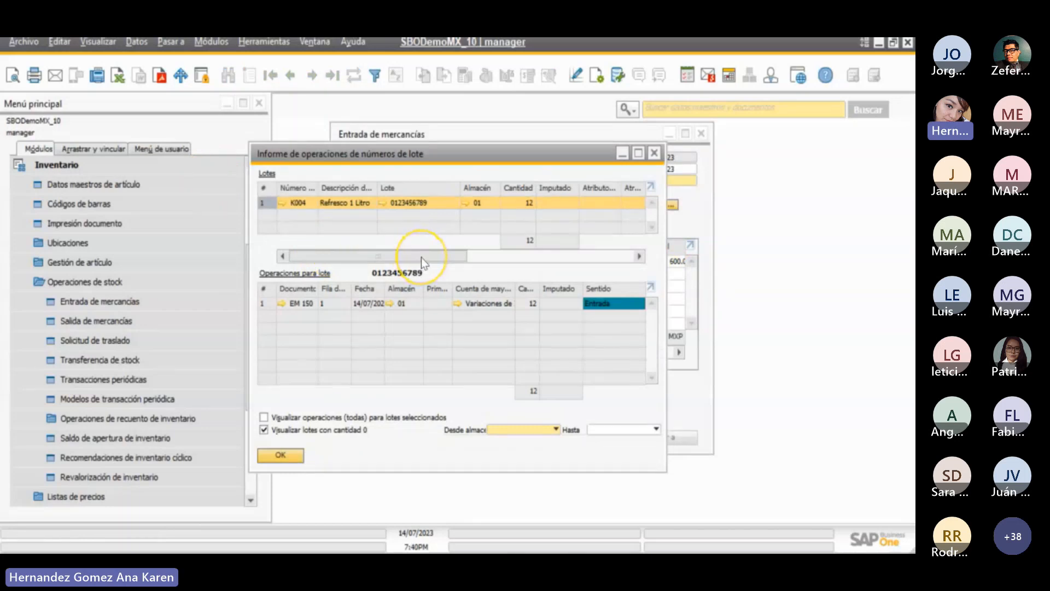
{"action": "mouse_move", "coordinate": [421, 257]}
{"action": "left_mouse_down"}
{"action": "mouse_move", "coordinate": [599, 277]}
{"action": "mouse_move", "coordinate": [415, 276]}
{"action": "left_mouse_up"}
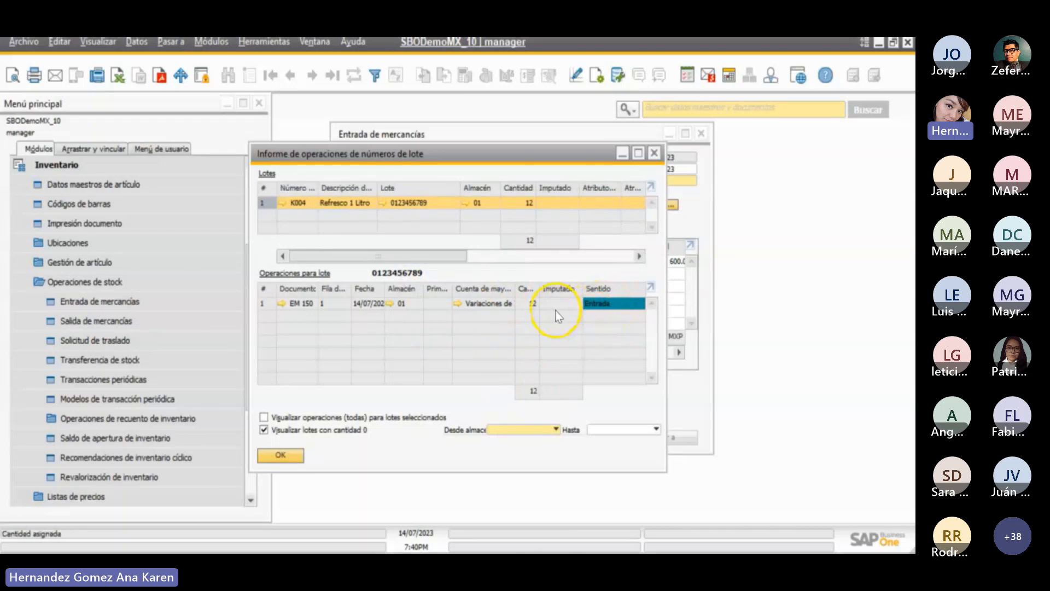
{"action": "left_click", "coordinate": [283, 455]}
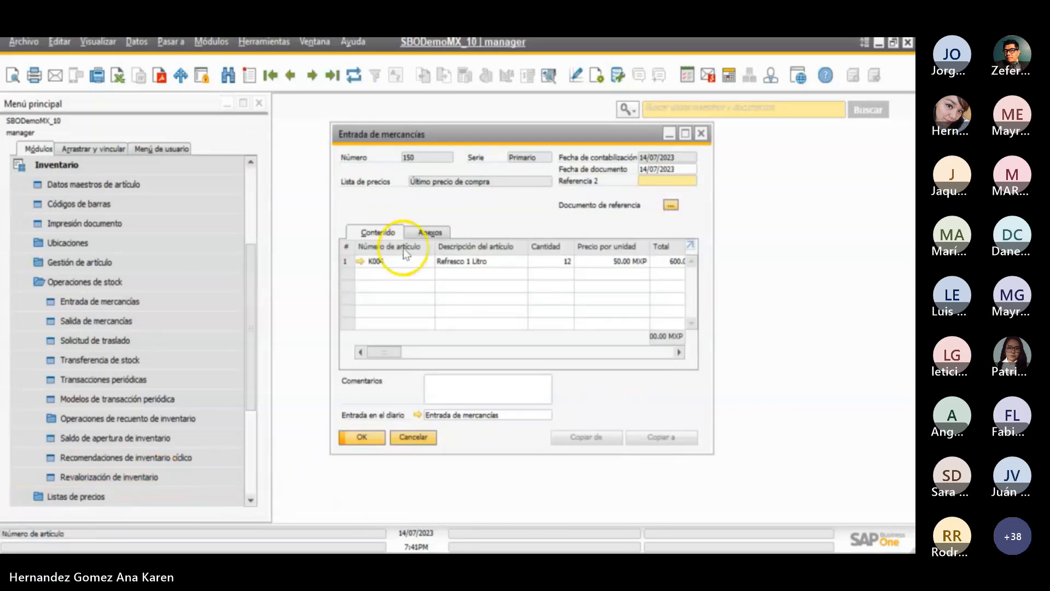
{"action": "left_click", "coordinate": [362, 437]}
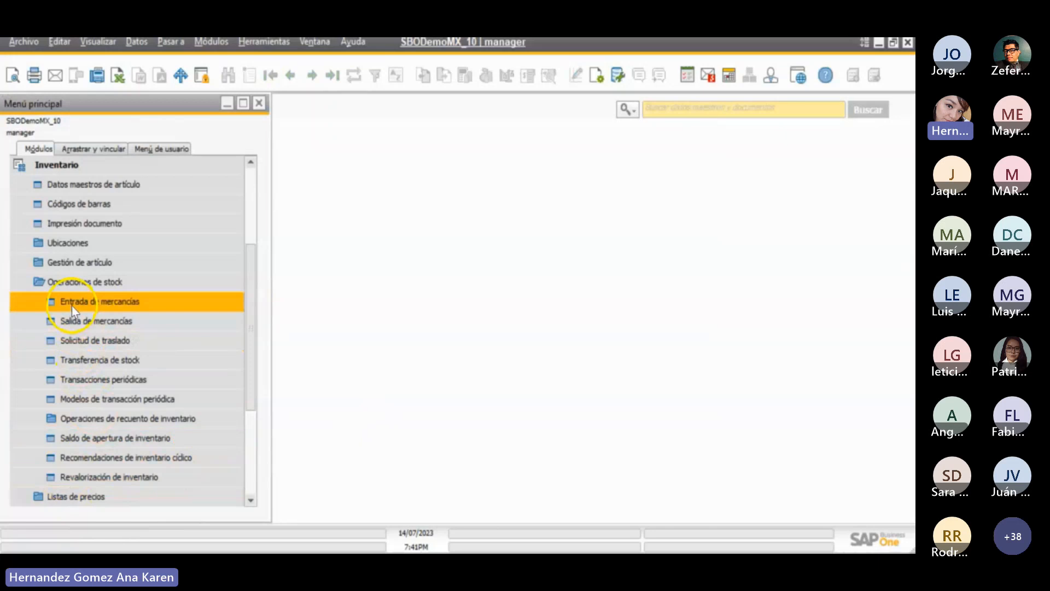
- Search the item master data for items starting with K and open K004, Refresco 1 Litro
{"action": "left_click", "coordinate": [76, 189]}
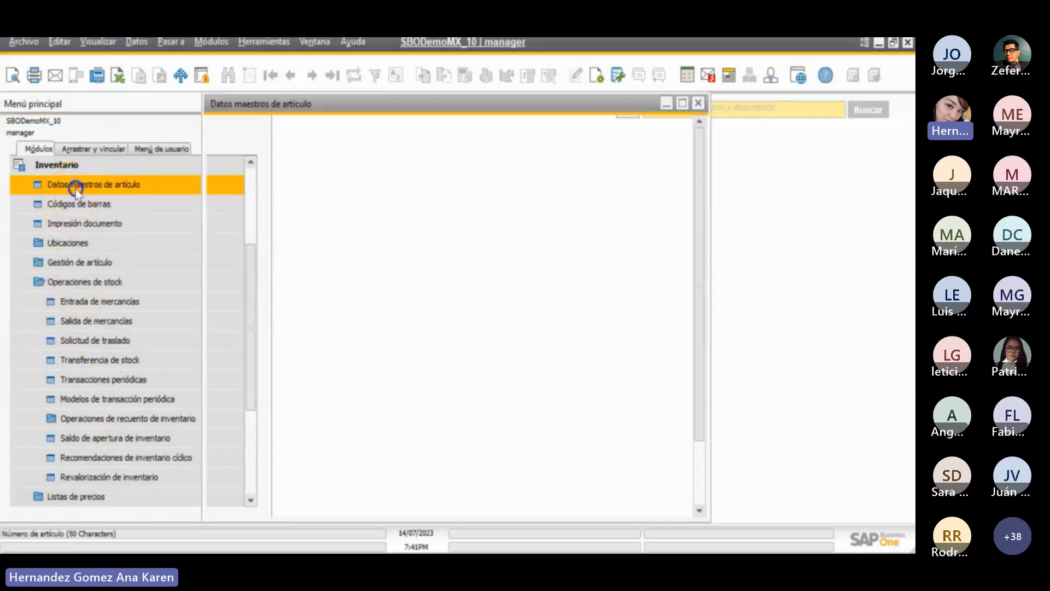
{"action": "left_click", "coordinate": [330, 127]}
{"action": "type", "text": "k"}
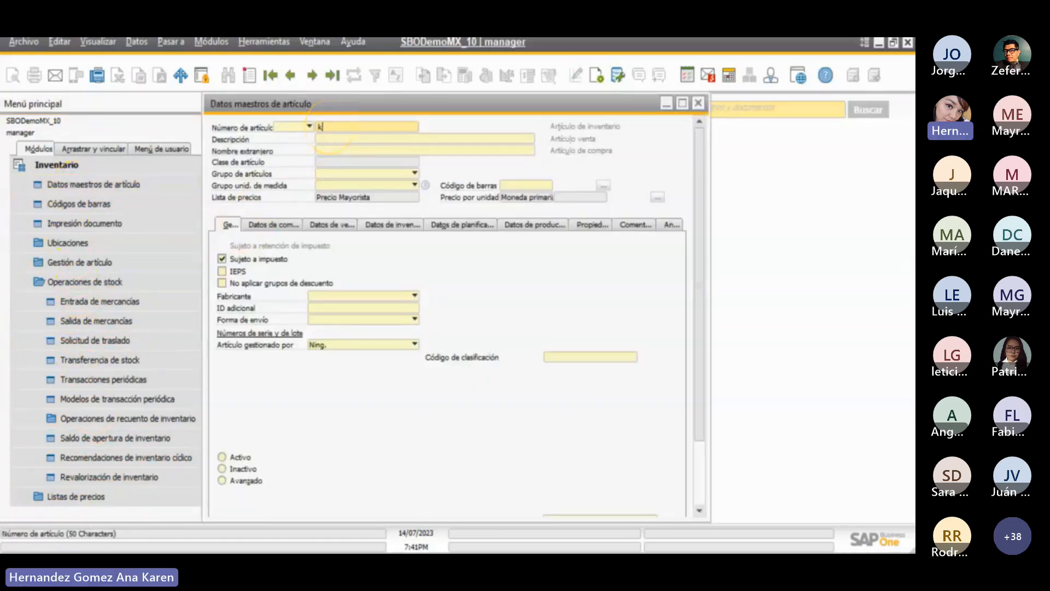
{"action": "type", "text": "ar*"}
{"action": "key", "text": "Return"}
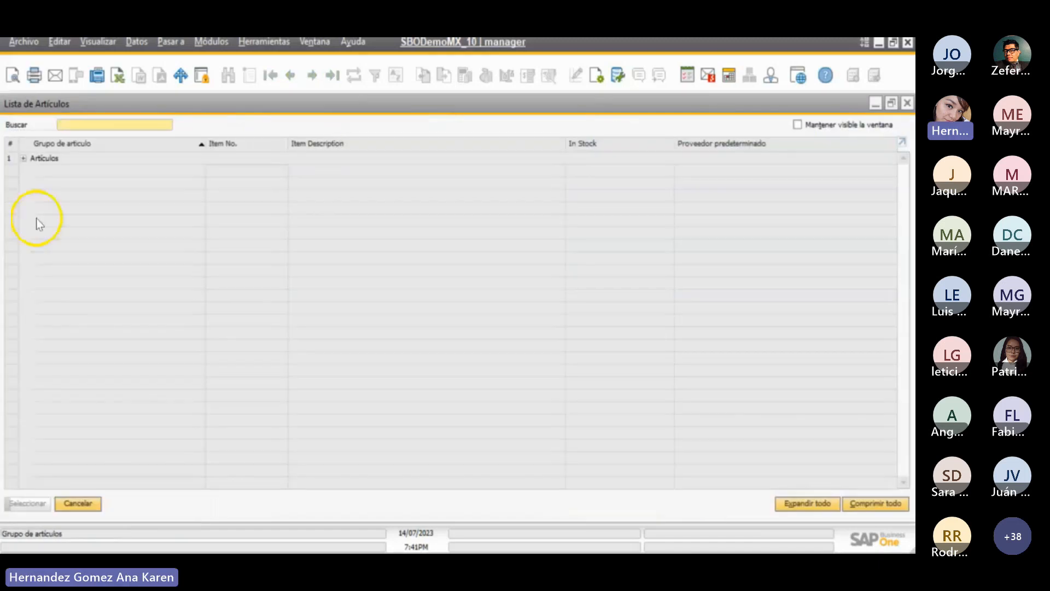
{"action": "left_click", "coordinate": [23, 158]}
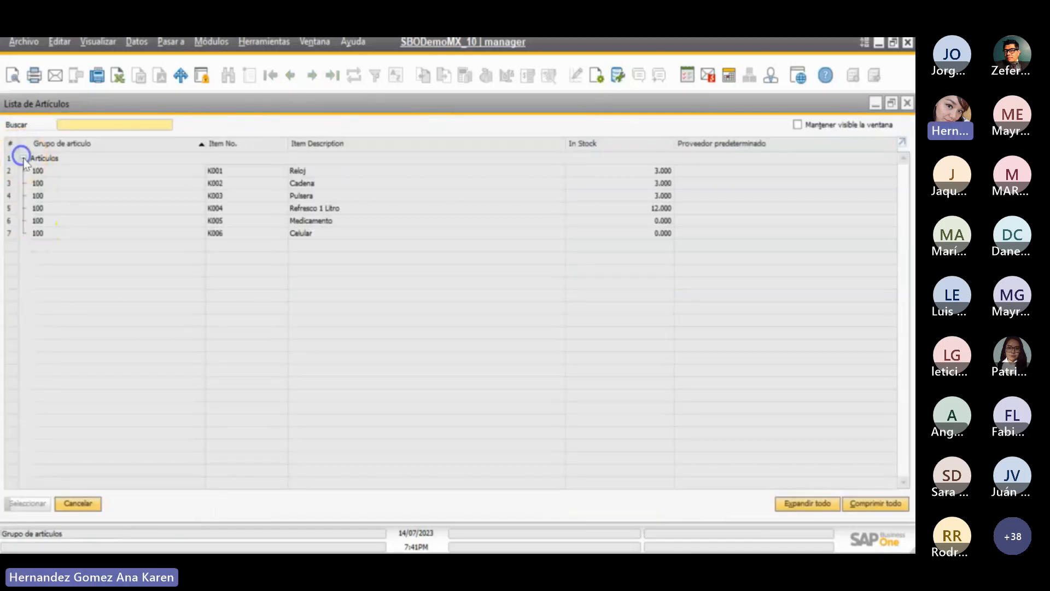
{"action": "double_click", "coordinate": [324, 209]}
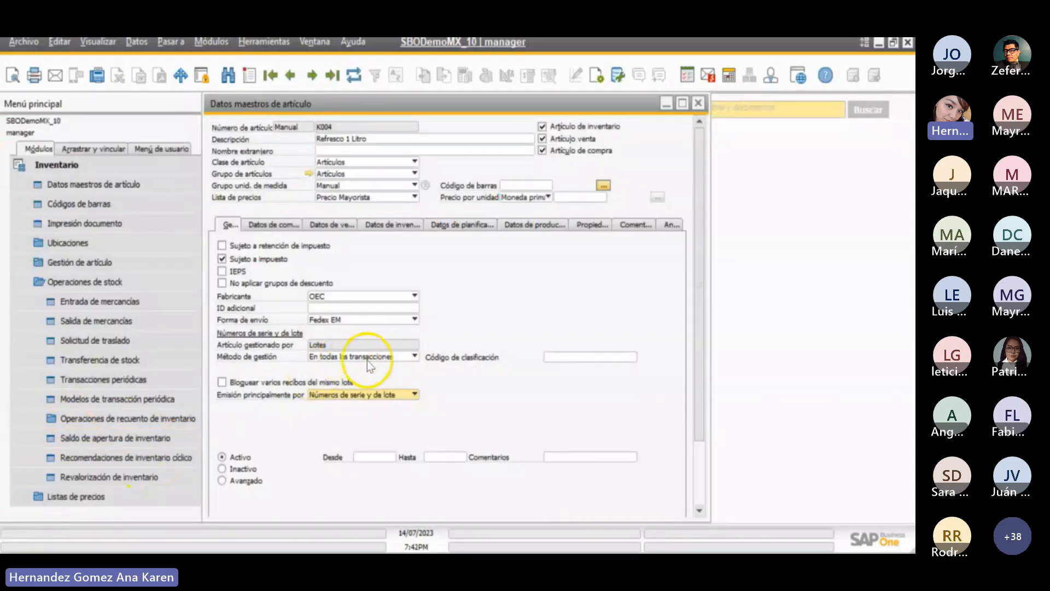
- Copy the item number K004 from its master data and open a new goods issue
{"action": "right_click", "coordinate": [327, 127]}
{"action": "left_click", "coordinate": [356, 143]}
{"action": "left_click_drag", "start_coordinate": [427, 101], "coordinate": [585, 110]}
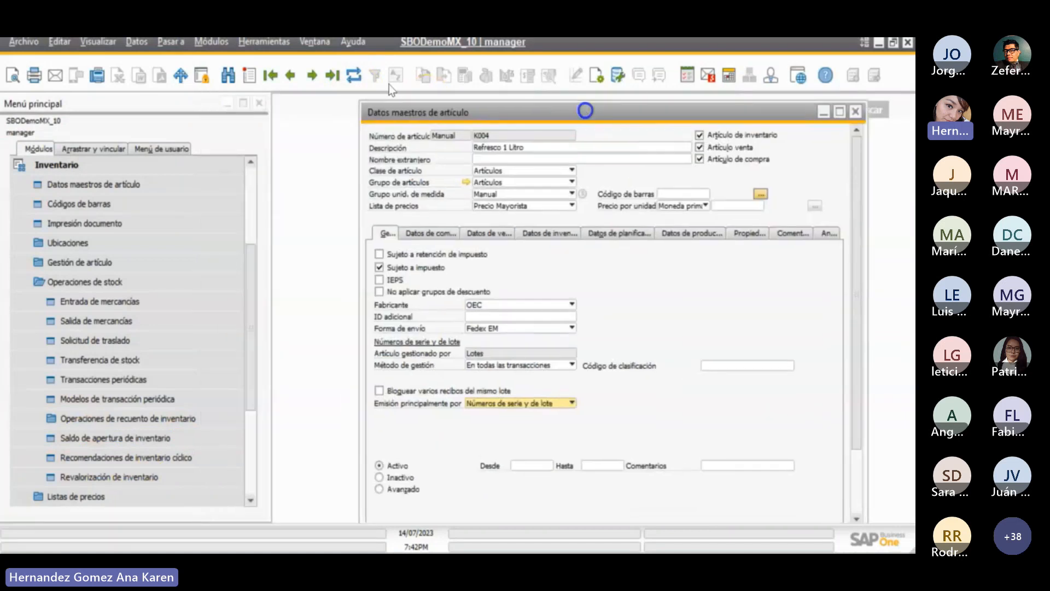
{"action": "left_click", "coordinate": [160, 361]}
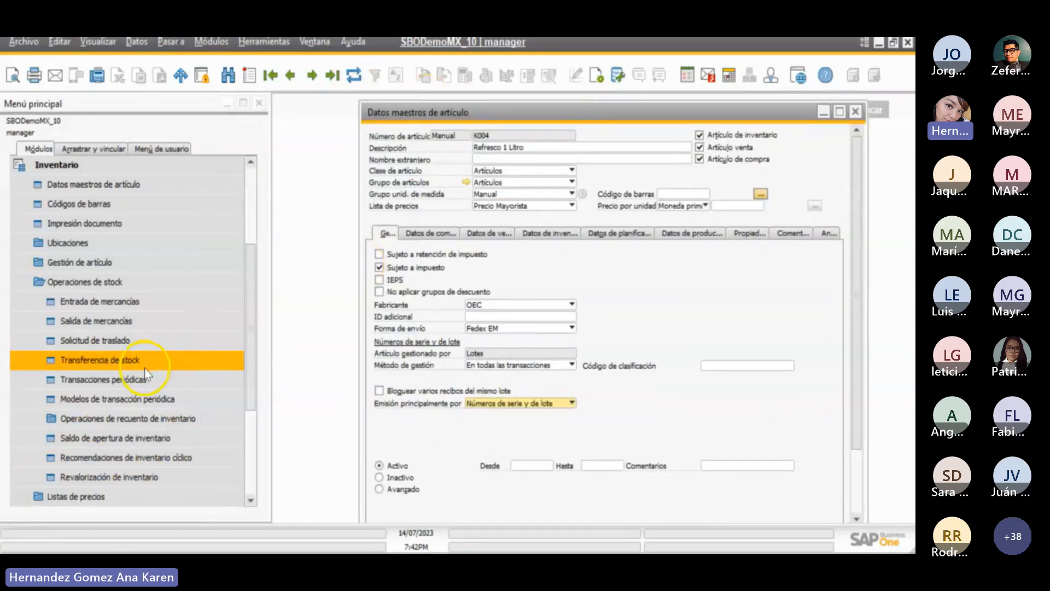
{"action": "left_click", "coordinate": [117, 318]}
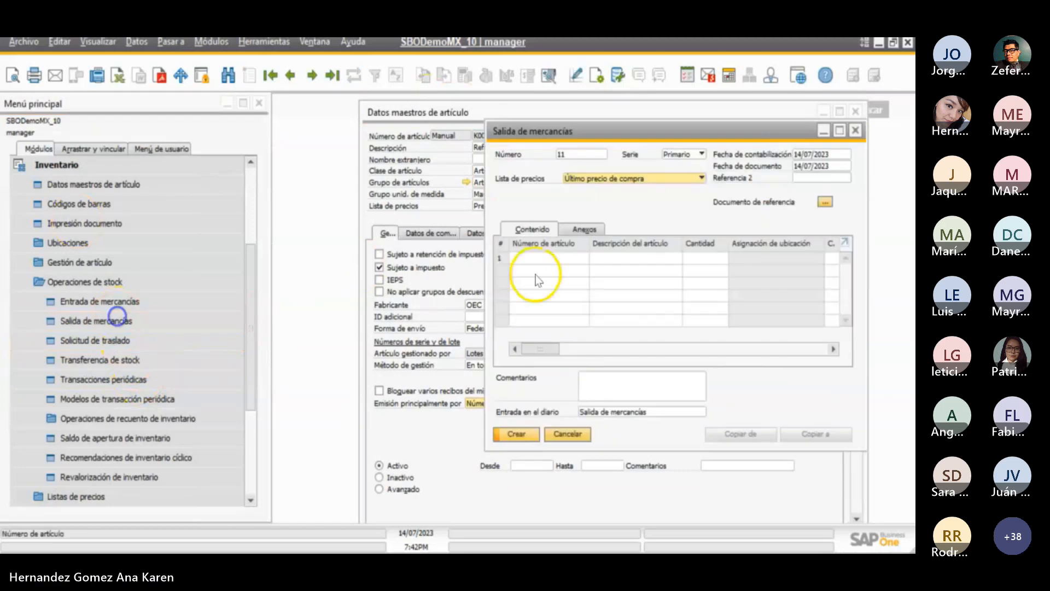
- Add item K004 to the first line of the goods issue with a quantity of 2
{"action": "left_click", "coordinate": [555, 256]}
{"action": "type", "text": "K004"}
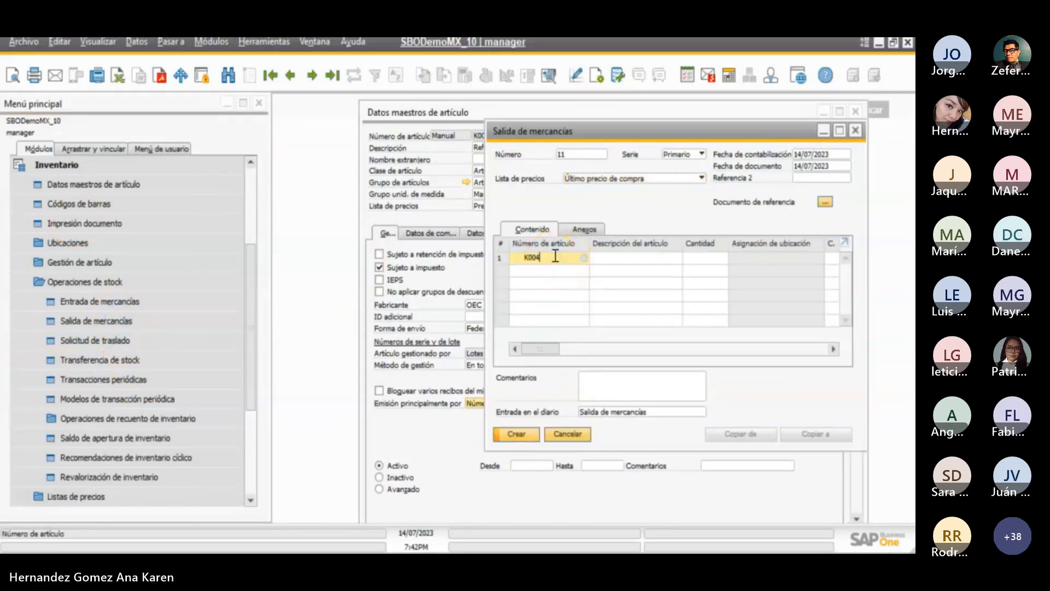
{"action": "left_click", "coordinate": [612, 256]}
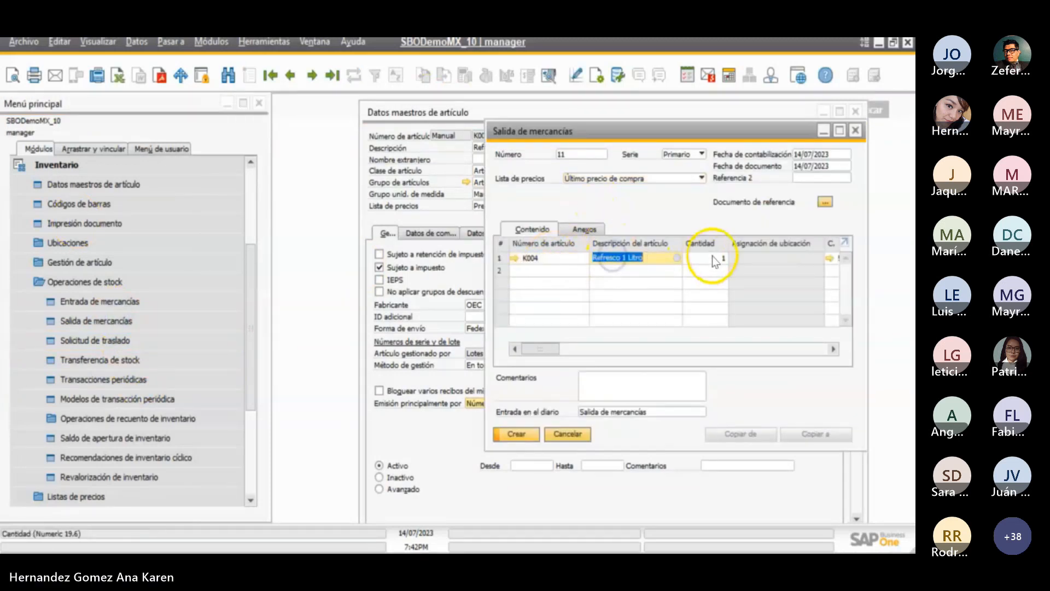
{"action": "left_click", "coordinate": [713, 257]}
{"action": "key", "text": "Tab"}
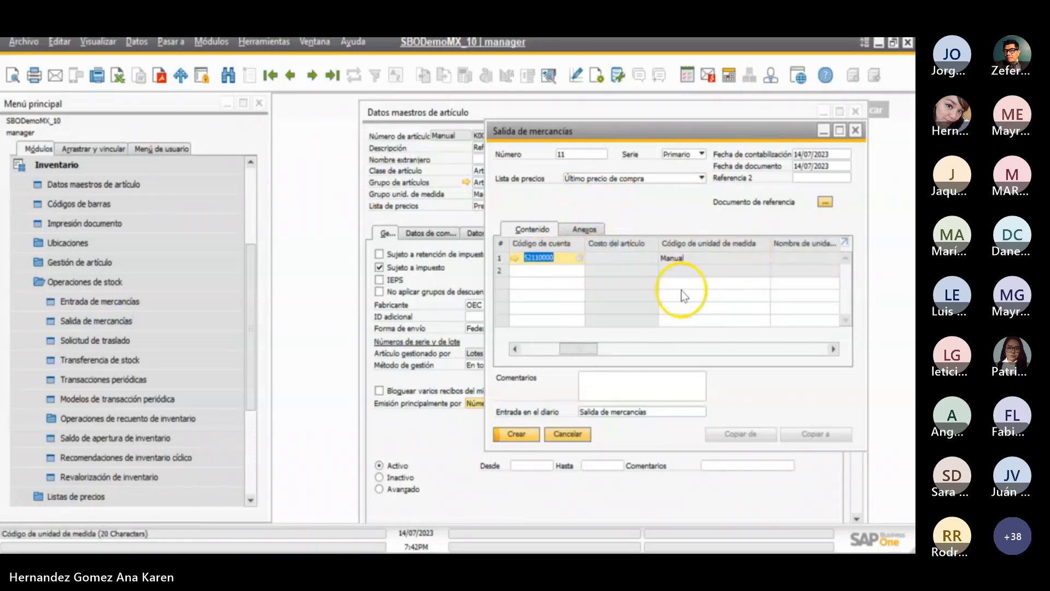
{"action": "left_click", "coordinate": [581, 351]}
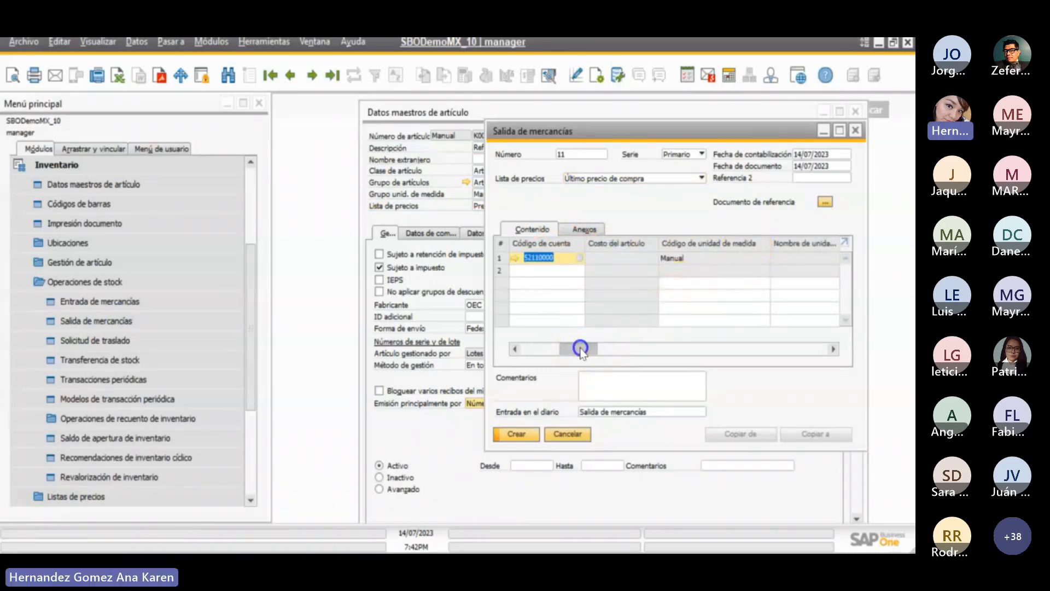
{"action": "left_click_drag", "start_coordinate": [579, 348], "coordinate": [526, 348]}
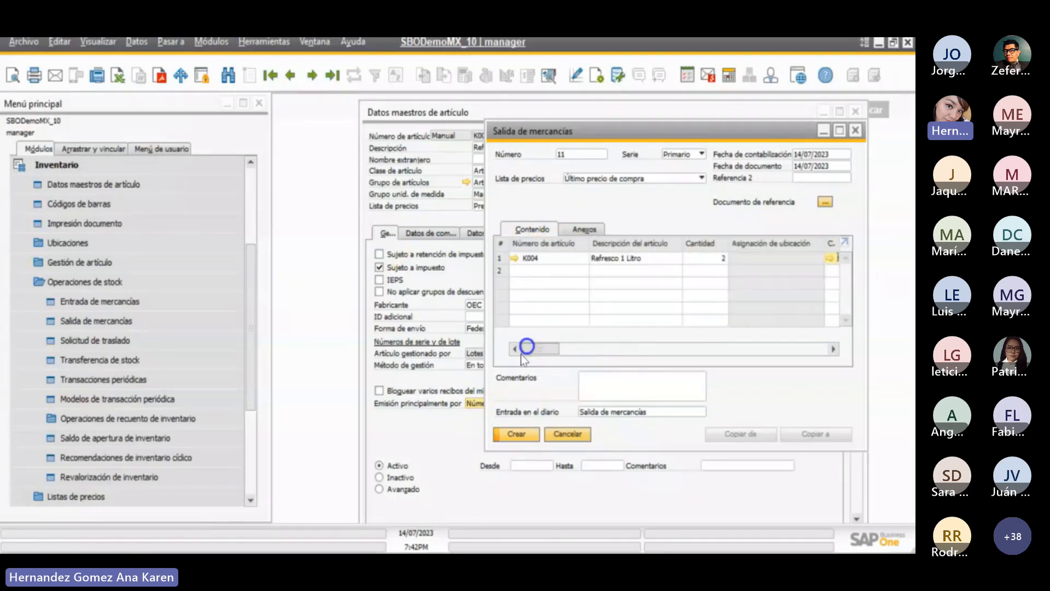
{"action": "left_click", "coordinate": [516, 433]}
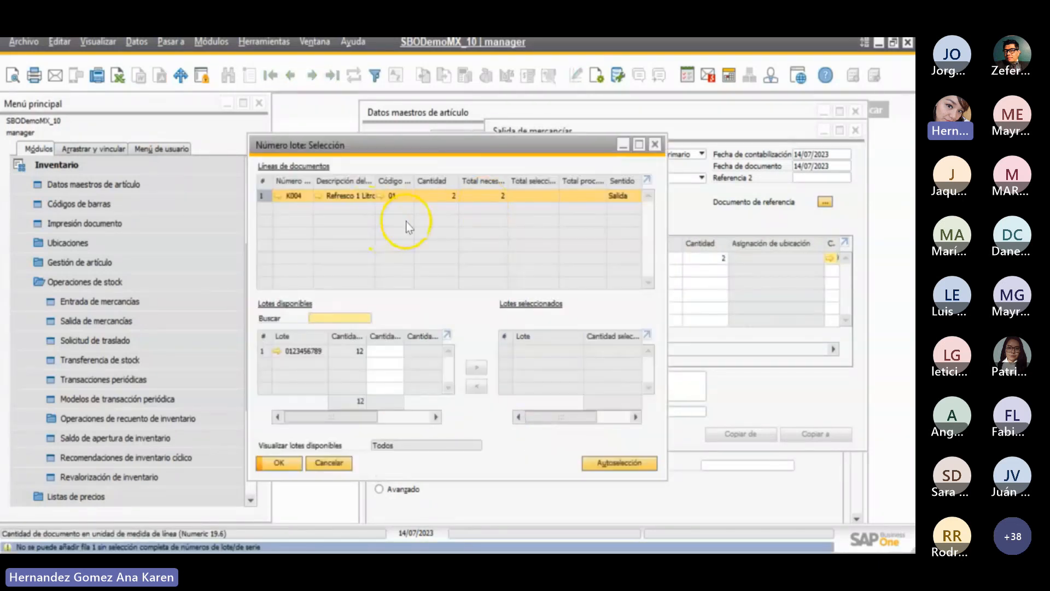
{"action": "left_click", "coordinate": [307, 356]}
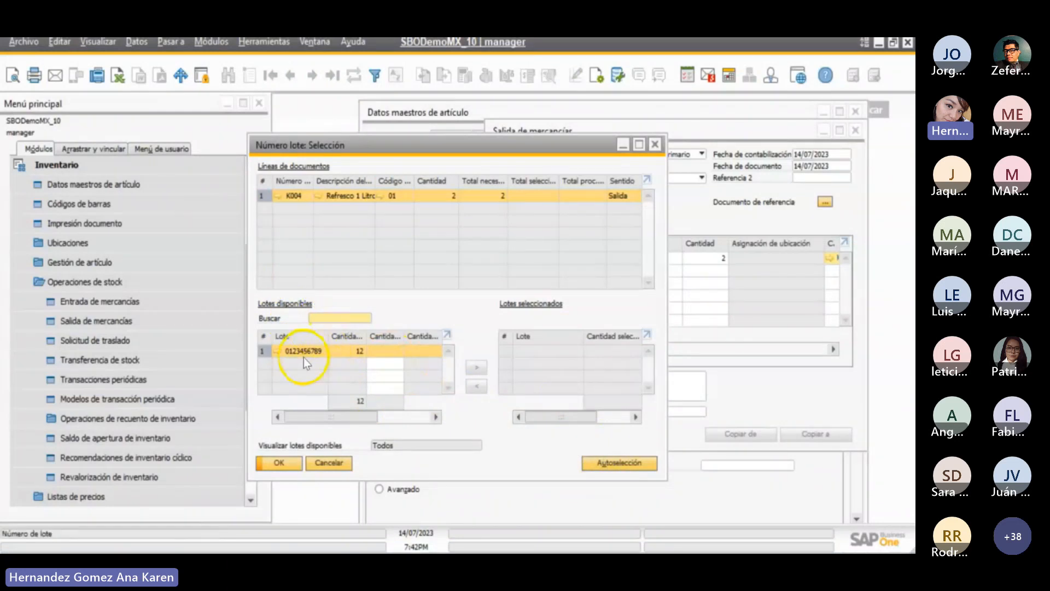
{"action": "left_click", "coordinate": [601, 462]}
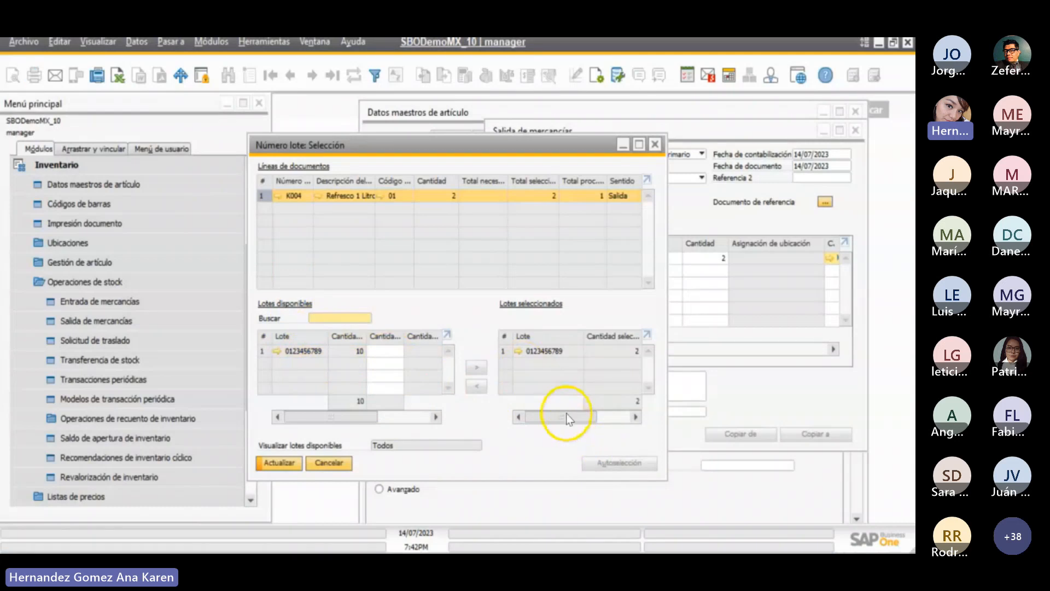
{"action": "left_click_drag", "start_coordinate": [567, 419], "coordinate": [537, 432]}
{"action": "left_click", "coordinate": [282, 463]}
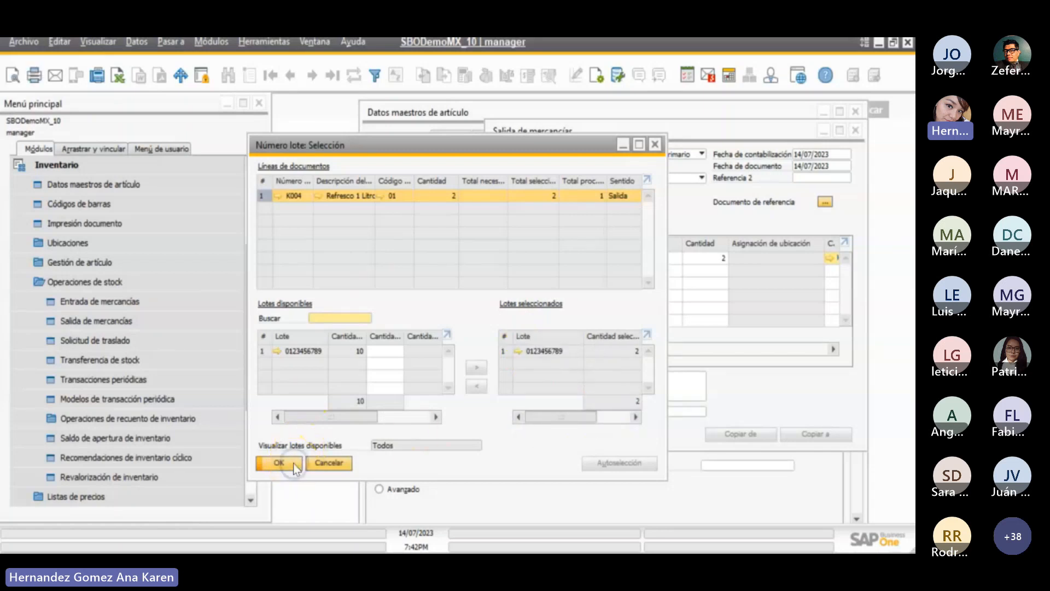
{"action": "left_click", "coordinate": [295, 465]}
- Create the goods issue with confirmation, review the saved K004 document, and close it
{"action": "left_click", "coordinate": [511, 435]}
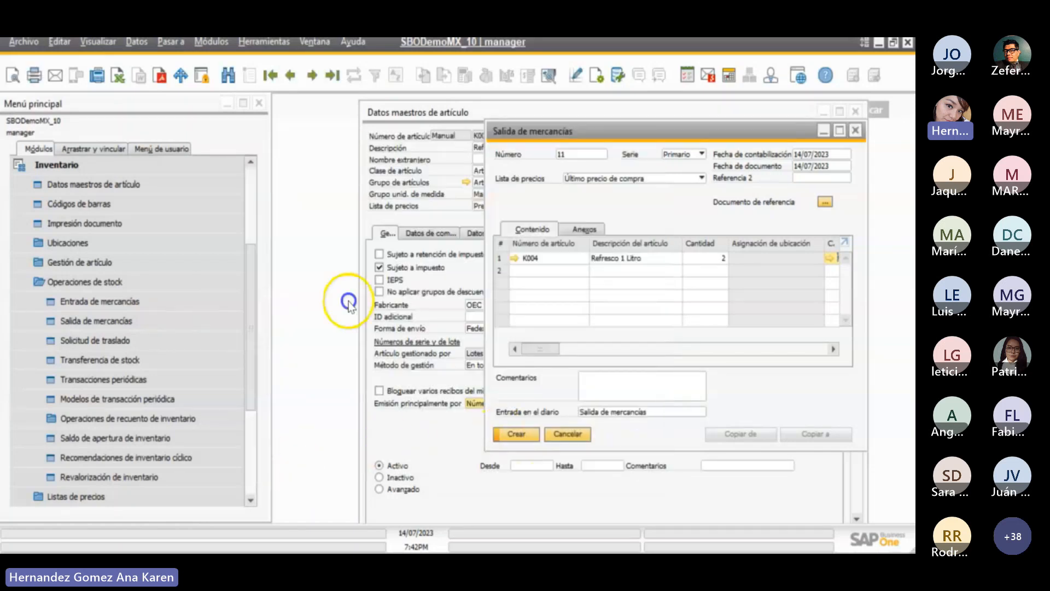
{"action": "left_click", "coordinate": [328, 318]}
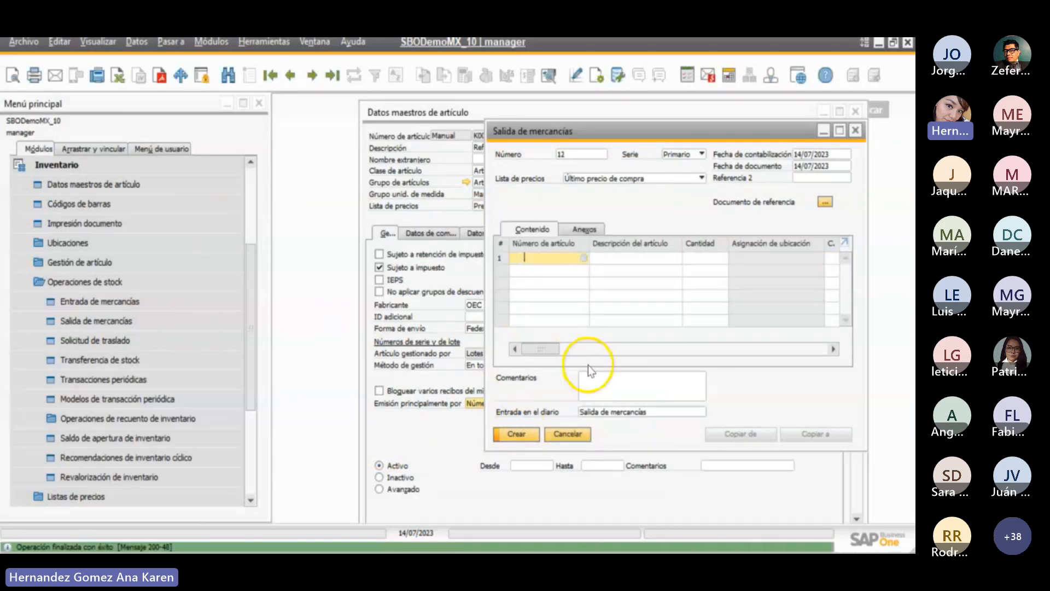
{"action": "left_click", "coordinate": [292, 75]}
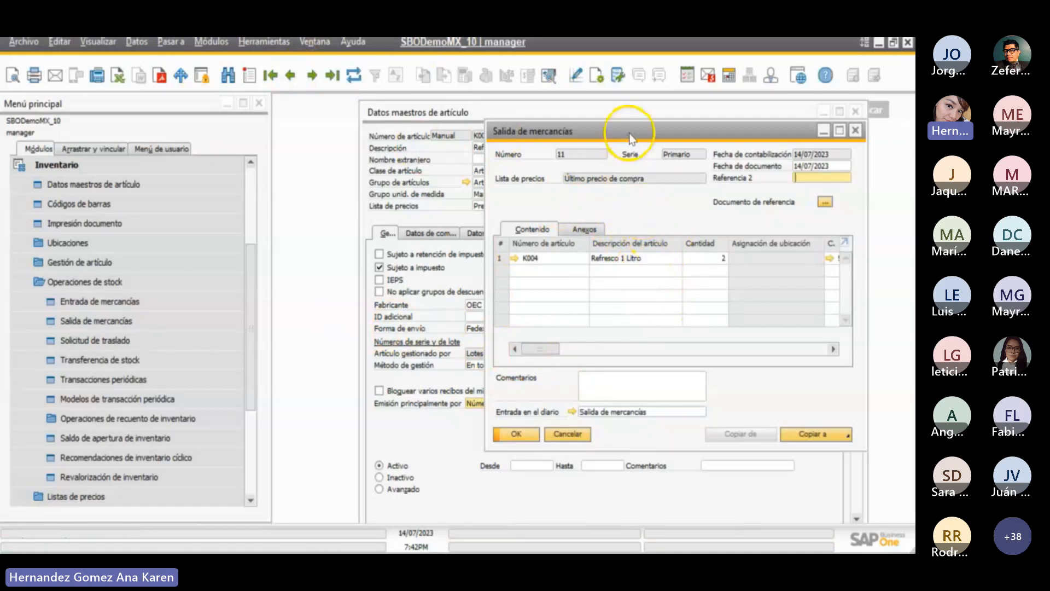
{"action": "left_click_drag", "start_coordinate": [630, 138], "coordinate": [556, 136]}
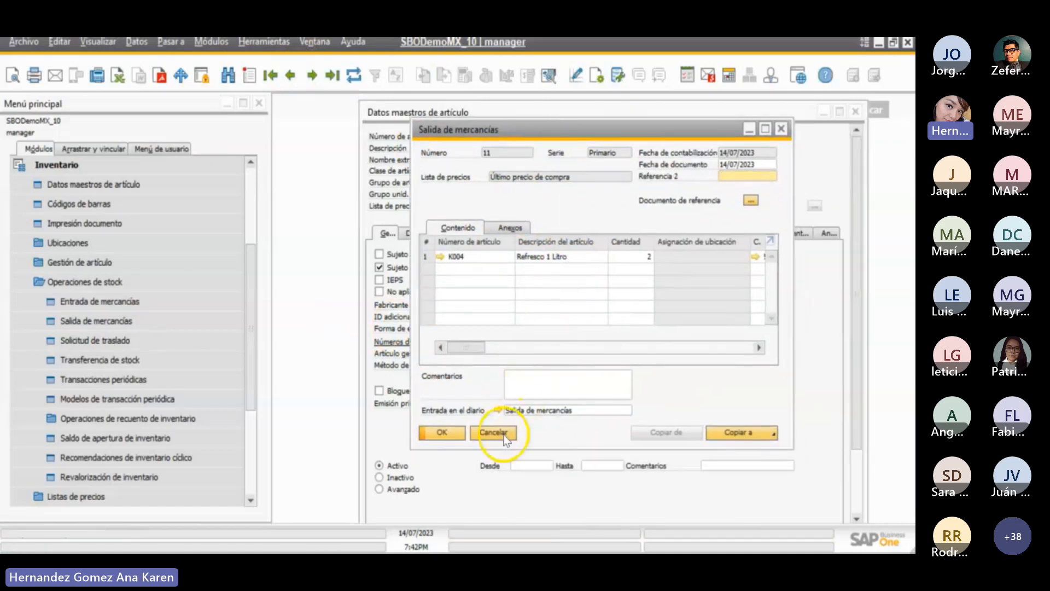
{"action": "left_click", "coordinate": [457, 436]}
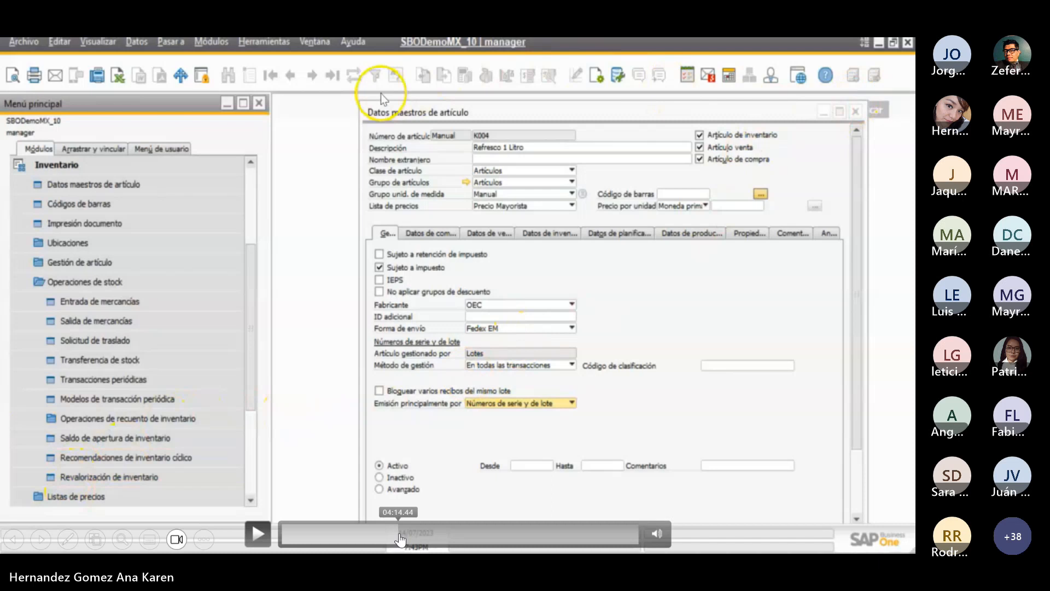
- Skip forward through the embedded demonstration video and advance the presentation to the slide on stock movements with standard cost
{"action": "left_click", "coordinate": [404, 532]}
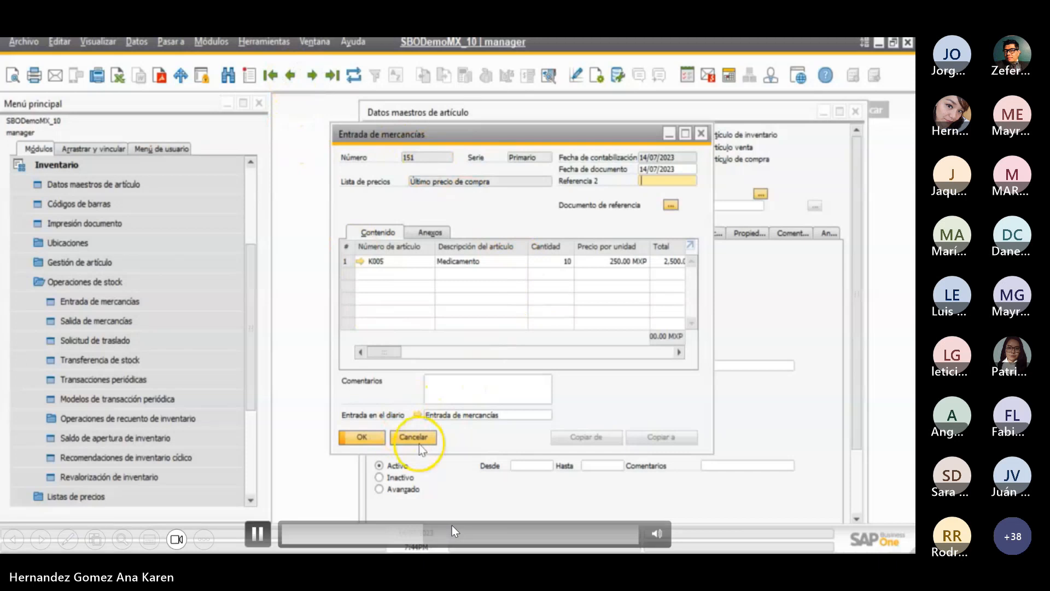
{"action": "left_click", "coordinate": [422, 536]}
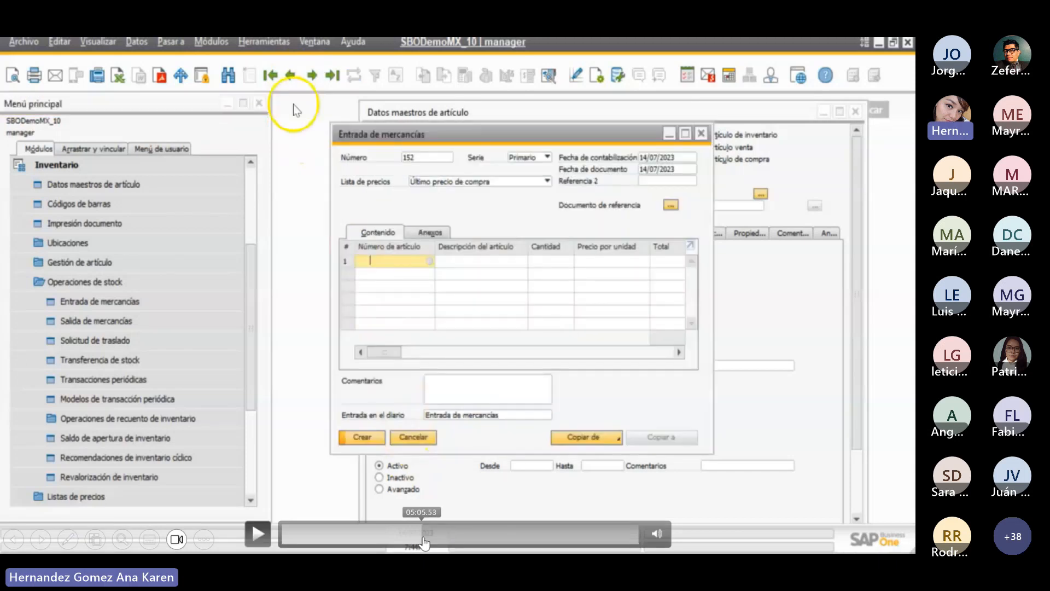
{"action": "left_click", "coordinate": [428, 537]}
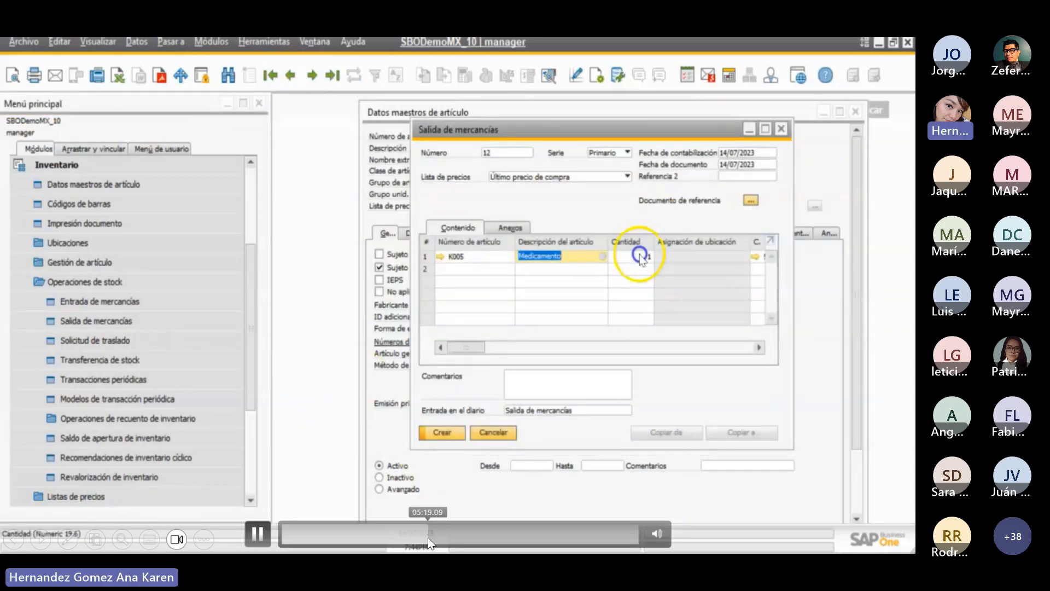
{"action": "left_click", "coordinate": [429, 538]}
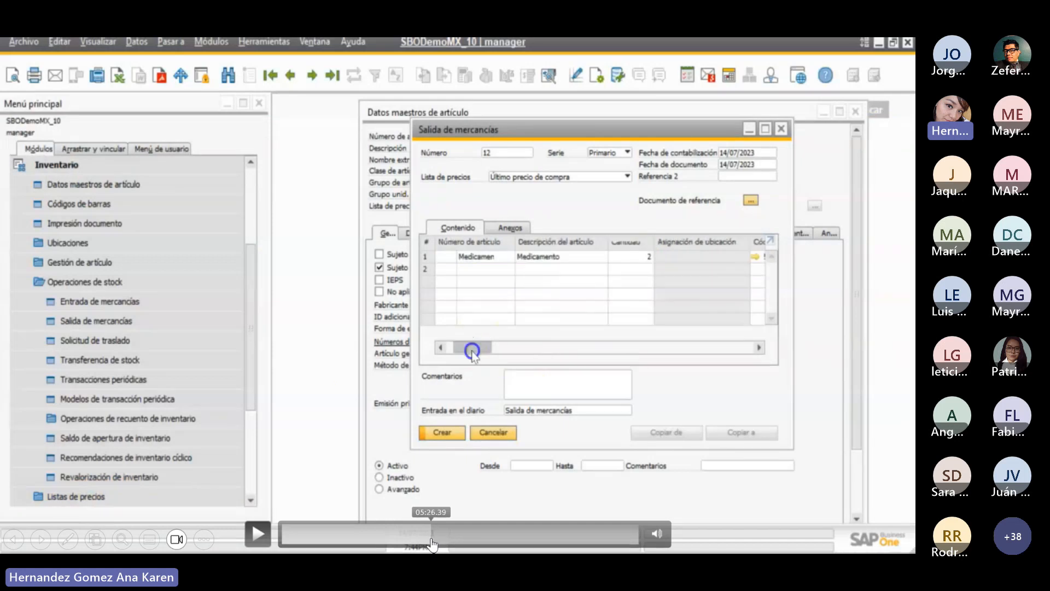
{"action": "left_click", "coordinate": [434, 541]}
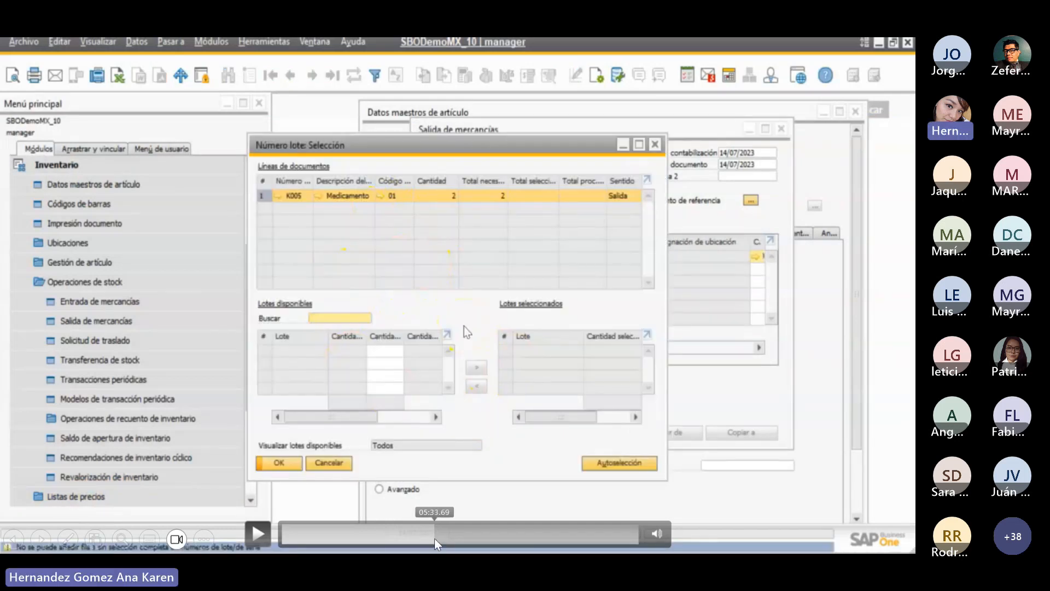
{"action": "left_click", "coordinate": [434, 538]}
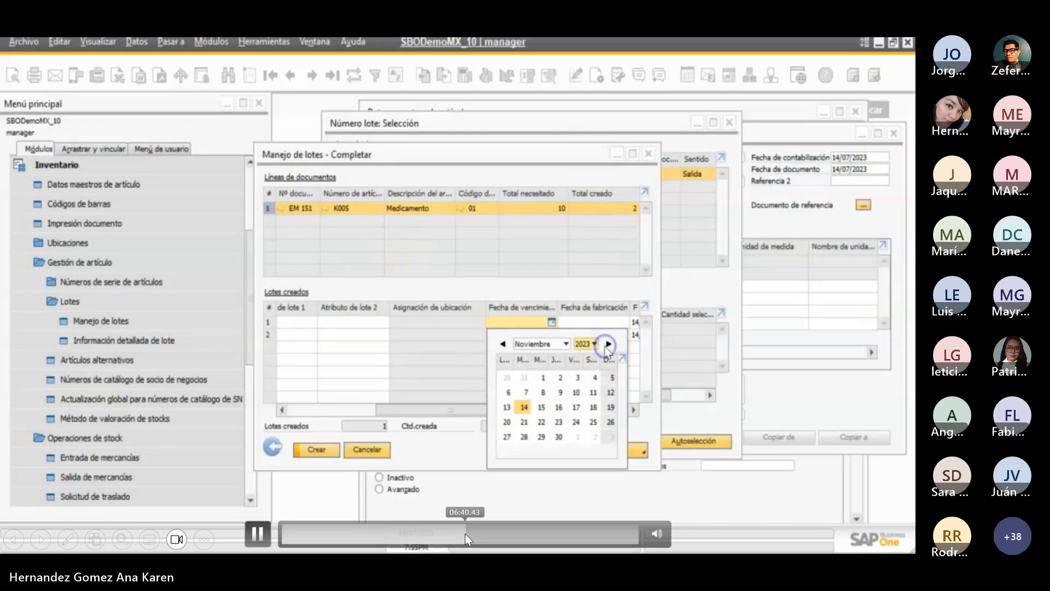
{"action": "left_click_drag", "start_coordinate": [465, 533], "coordinate": [474, 535]}
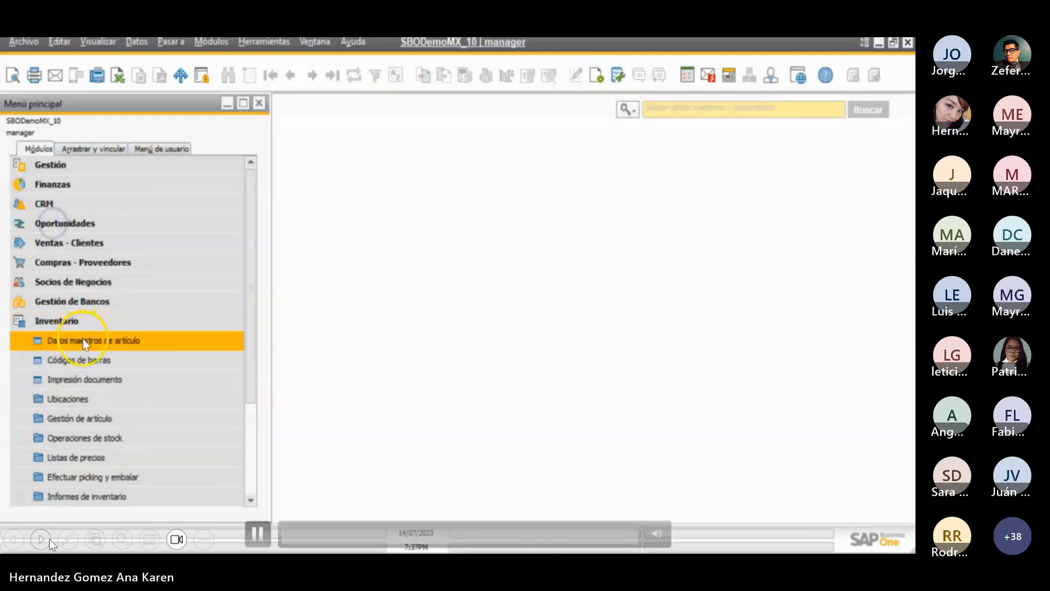
{"action": "left_click", "coordinate": [45, 538]}
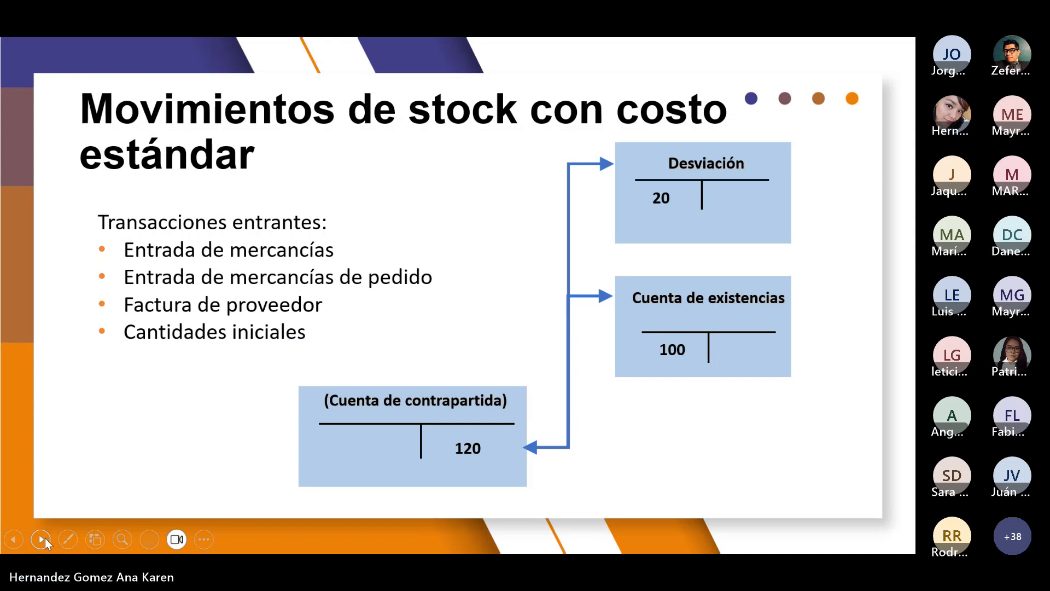
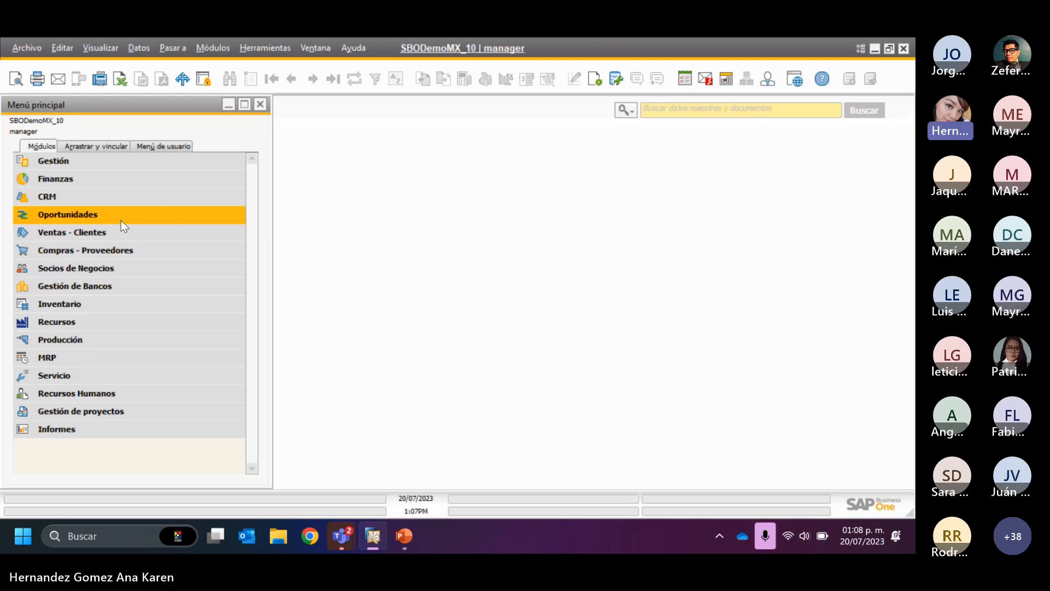
- Open the purchasing goods receipt form and find goods receipt number 555
{"action": "left_click", "coordinate": [123, 251]}
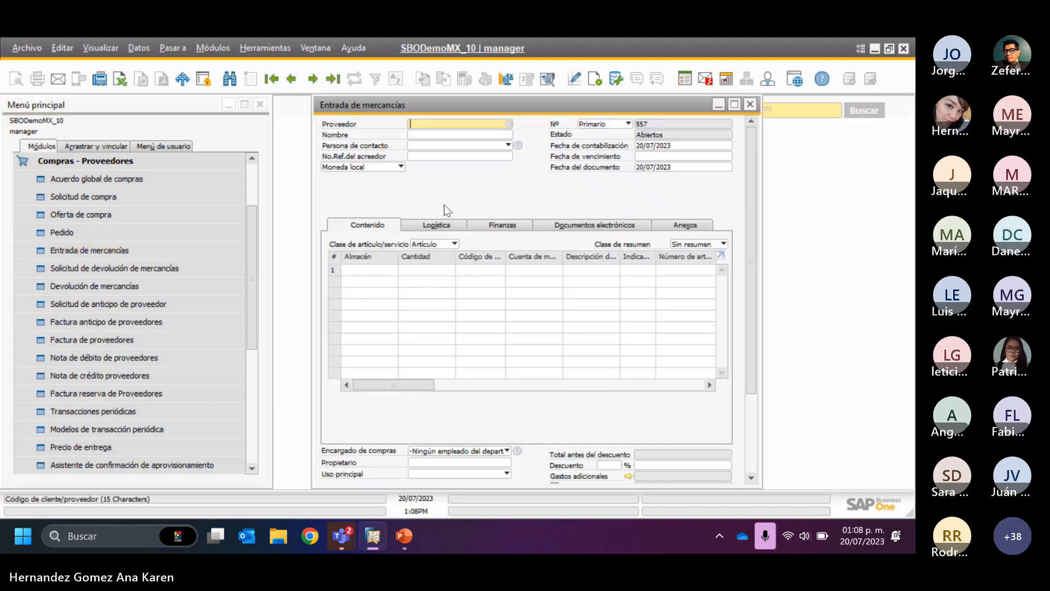
{"action": "left_click", "coordinate": [231, 80]}
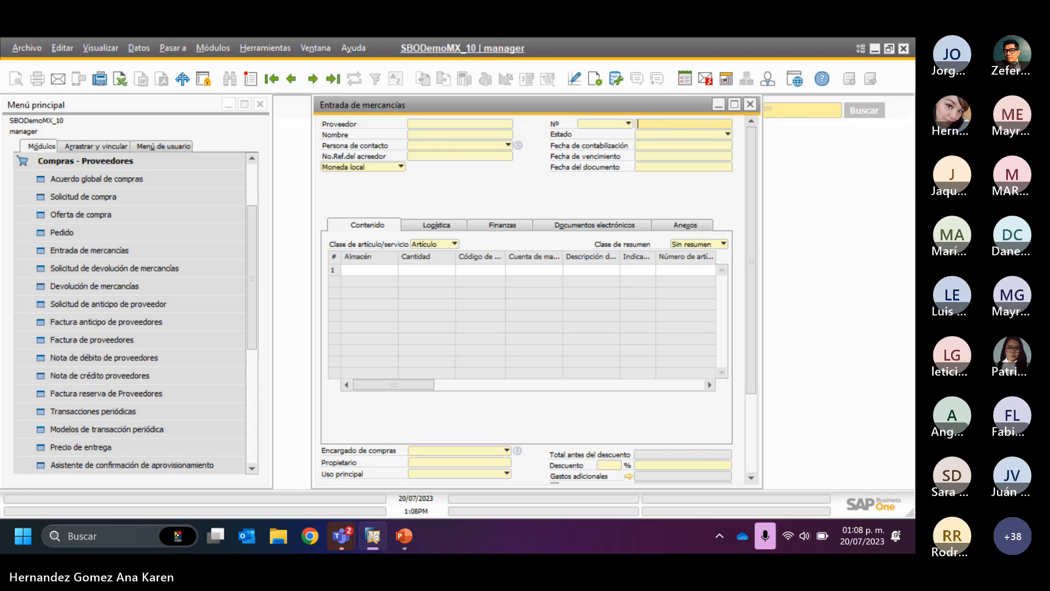
{"action": "type", "text": "555"}
{"action": "key", "text": "Return"}
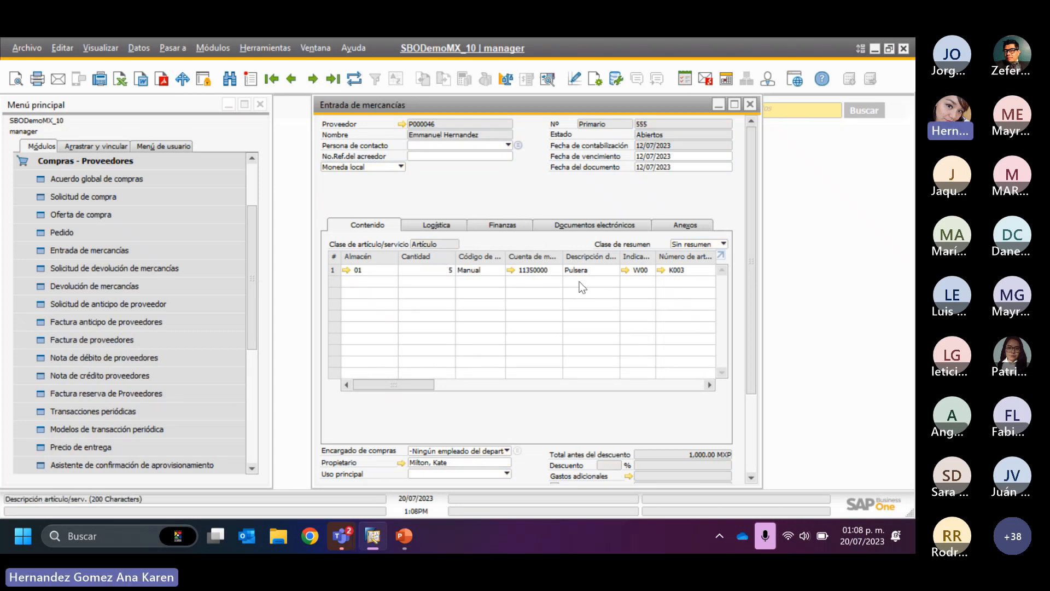
- Examine the valuation method and warehouse costs in the inventory data of item K003 from the receipt, and minimize its master record
{"action": "left_click", "coordinate": [662, 270]}
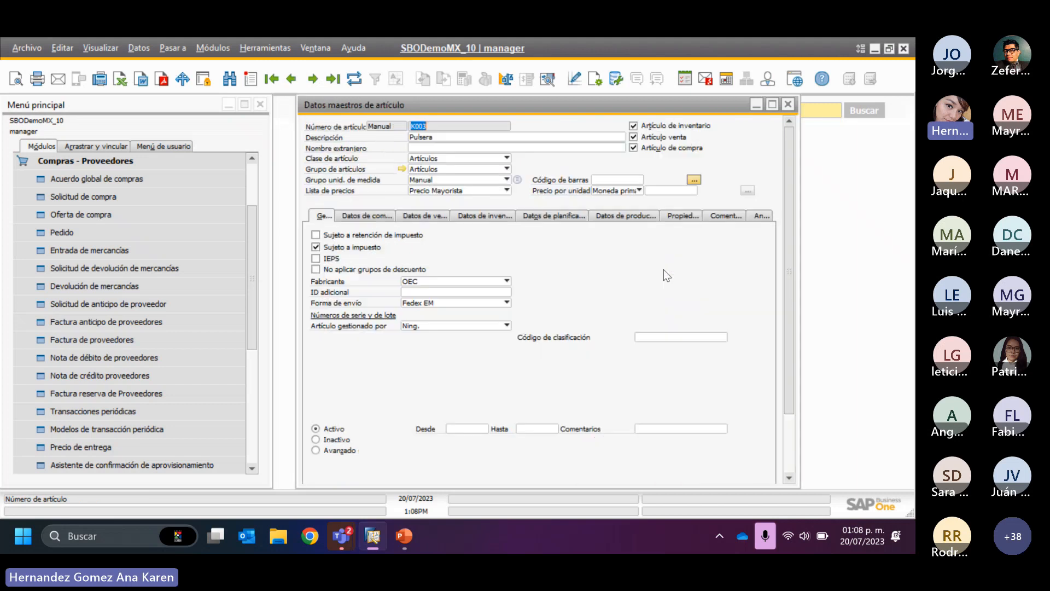
{"action": "left_click", "coordinate": [492, 215]}
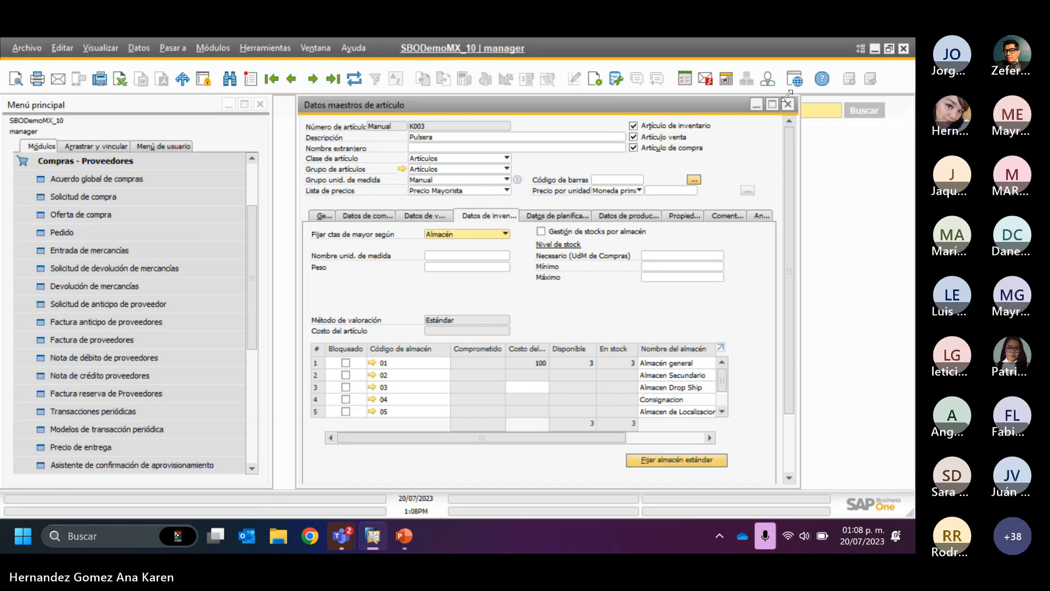
{"action": "left_click", "coordinate": [756, 103]}
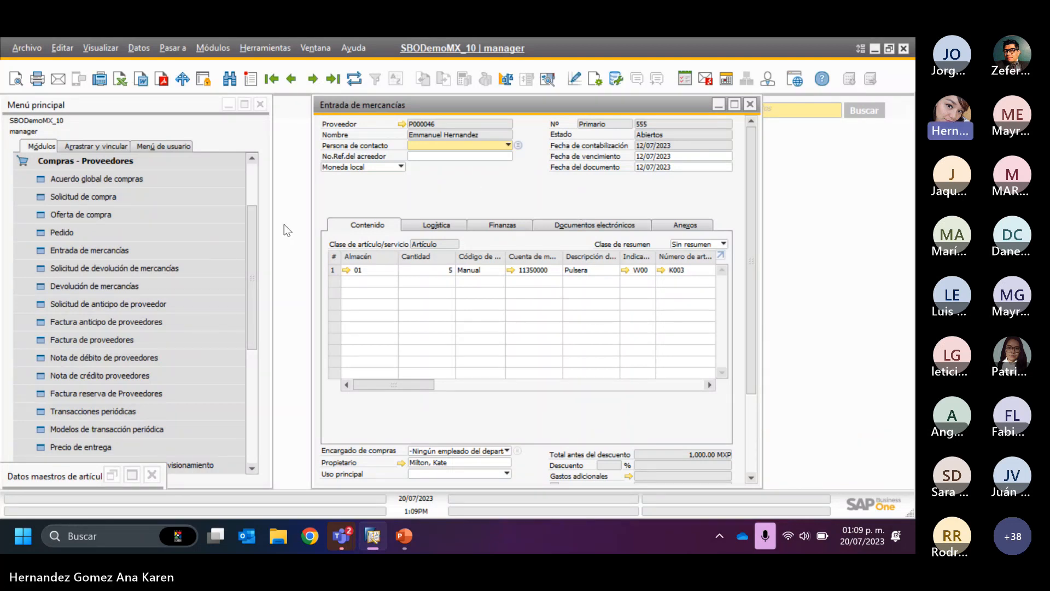
- Open a new inventory revaluation from the stock operations of the Inventory module
{"action": "left_click", "coordinate": [126, 162]}
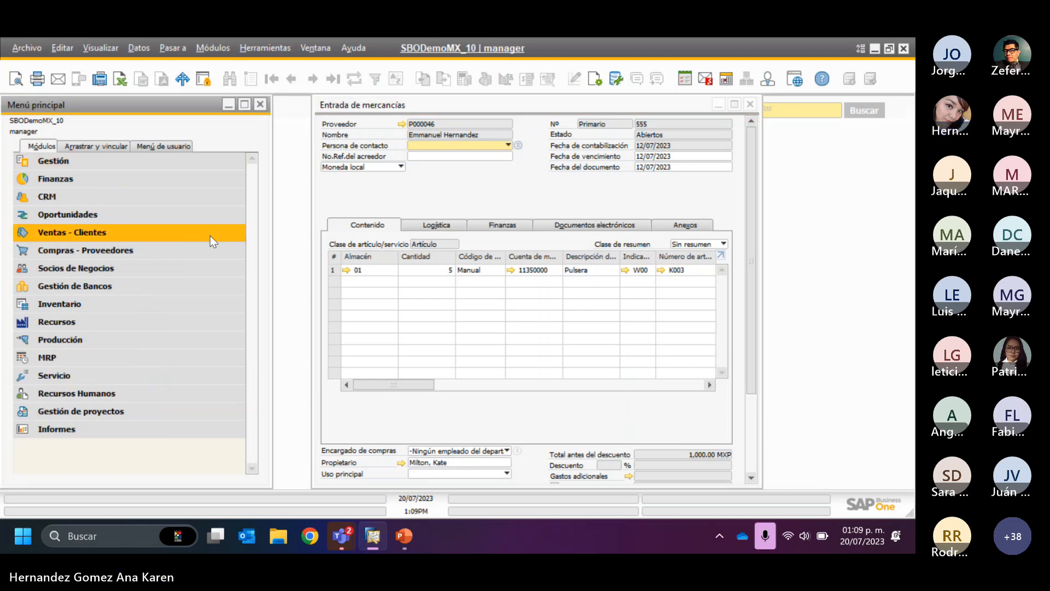
{"action": "left_click", "coordinate": [94, 303]}
{"action": "left_click_drag", "start_coordinate": [253, 342], "coordinate": [254, 367]}
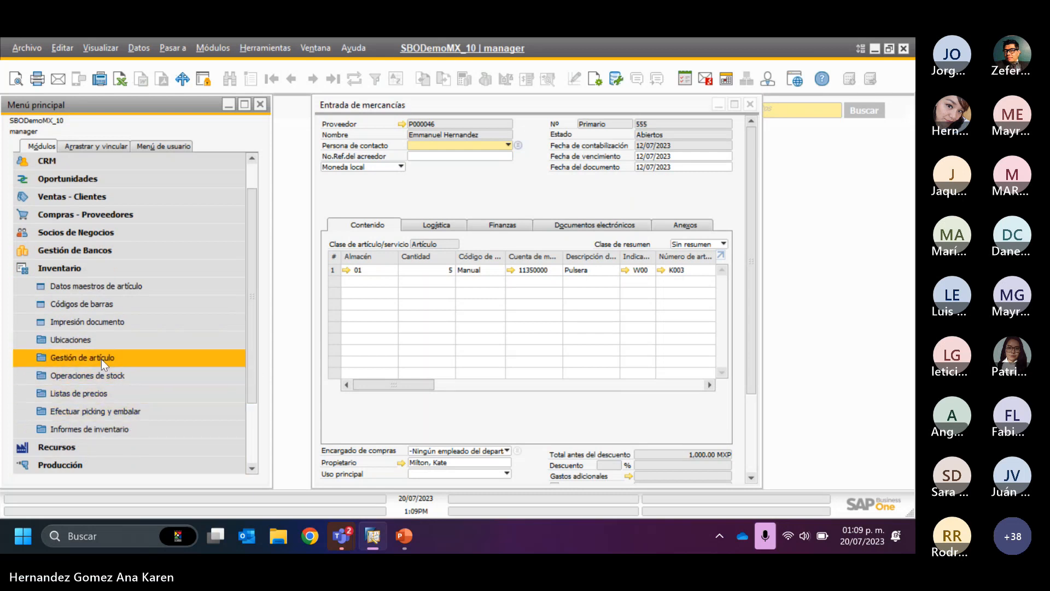
{"action": "left_click", "coordinate": [94, 377]}
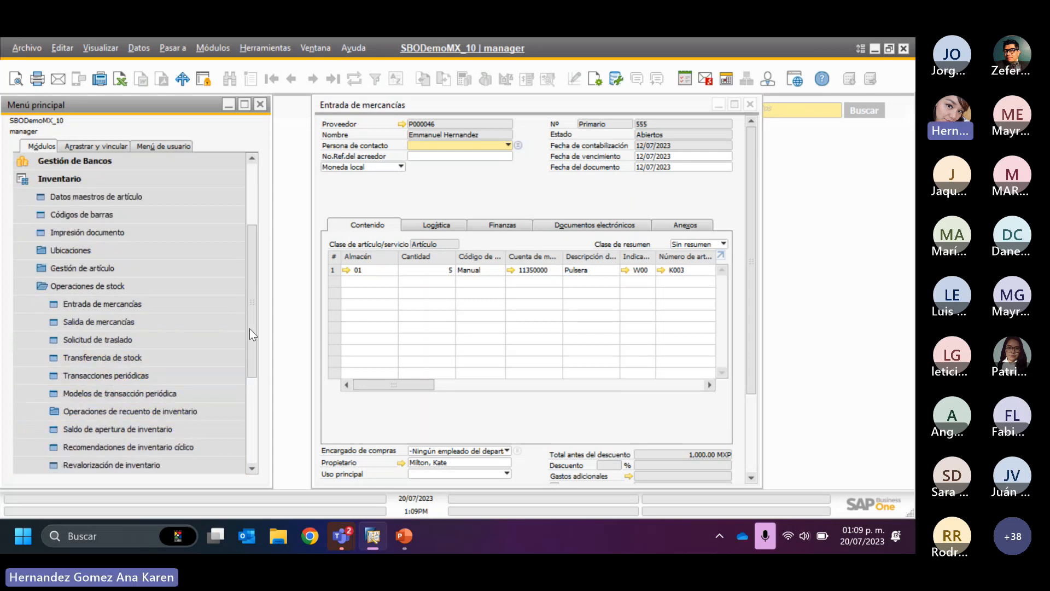
{"action": "left_click_drag", "start_coordinate": [249, 328], "coordinate": [248, 346]}
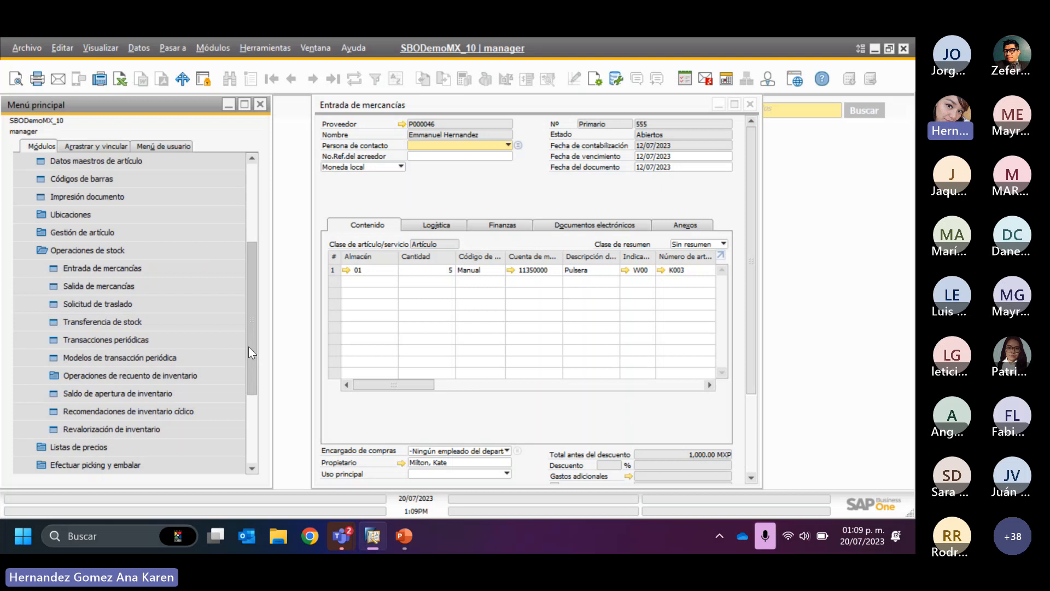
{"action": "left_click", "coordinate": [150, 429]}
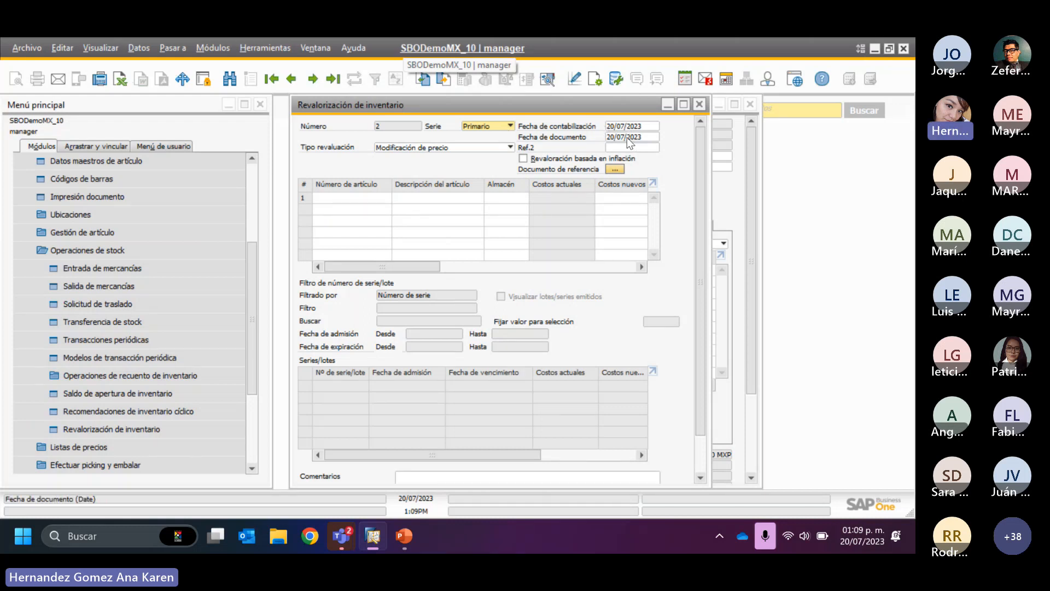
- Review the available revaluation types and keep Modificación de precio
{"action": "left_click", "coordinate": [392, 145]}
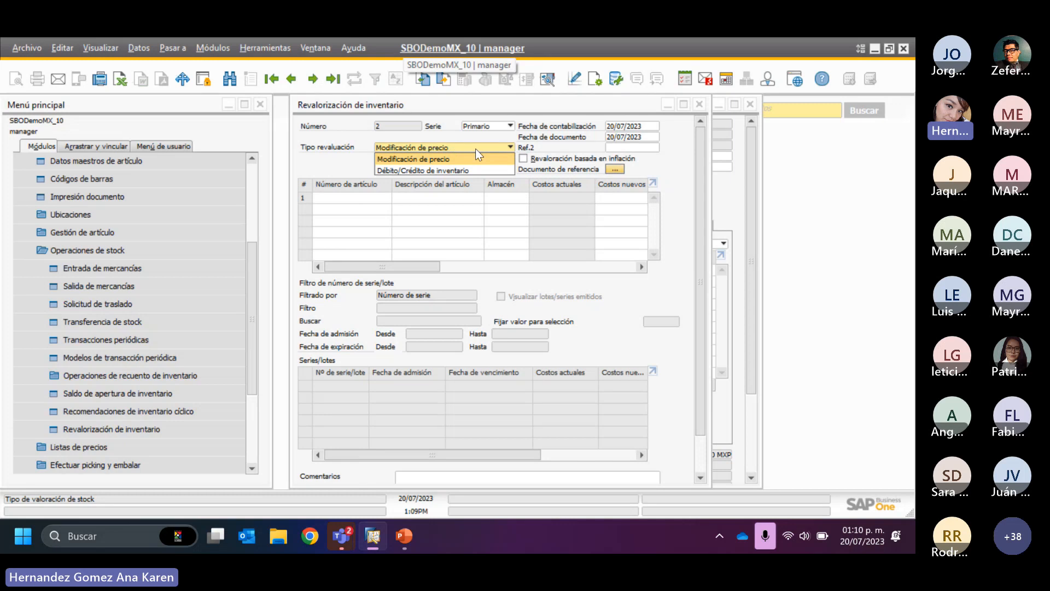
{"action": "left_click", "coordinate": [333, 166]}
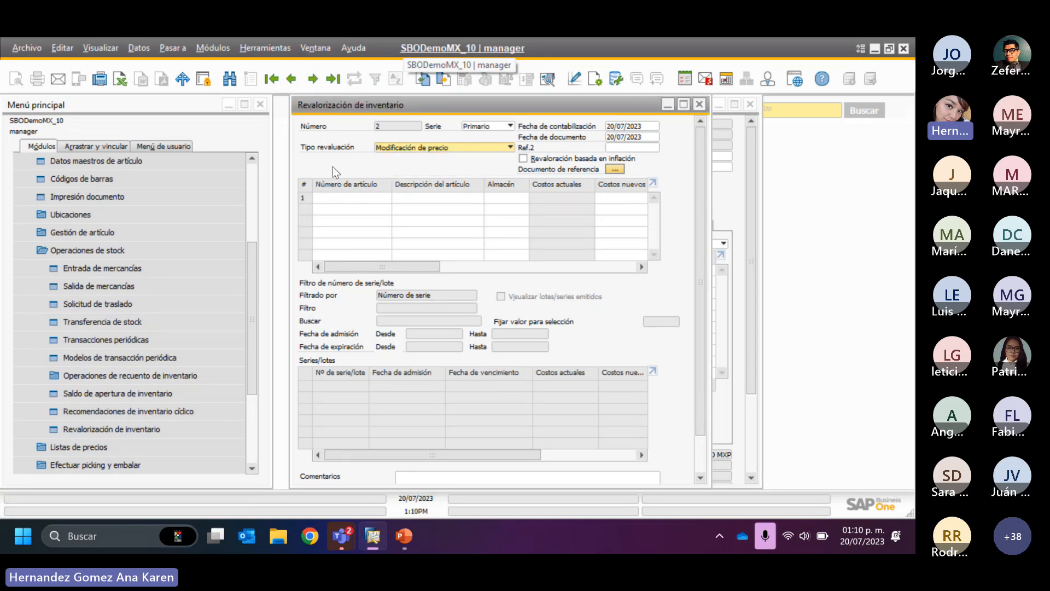
{"action": "left_click", "coordinate": [428, 148]}
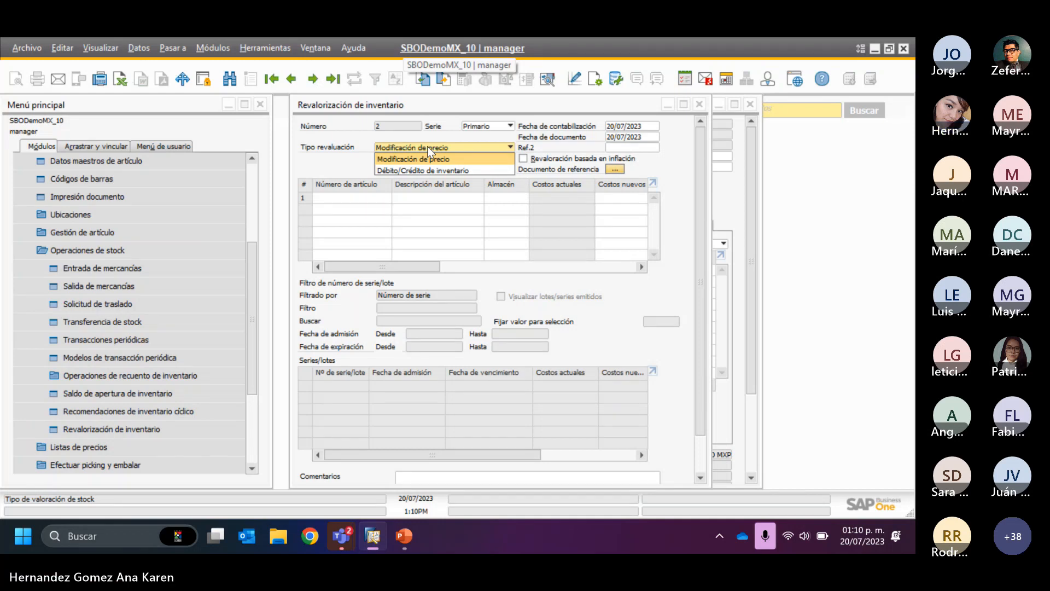
{"action": "left_click", "coordinate": [333, 153]}
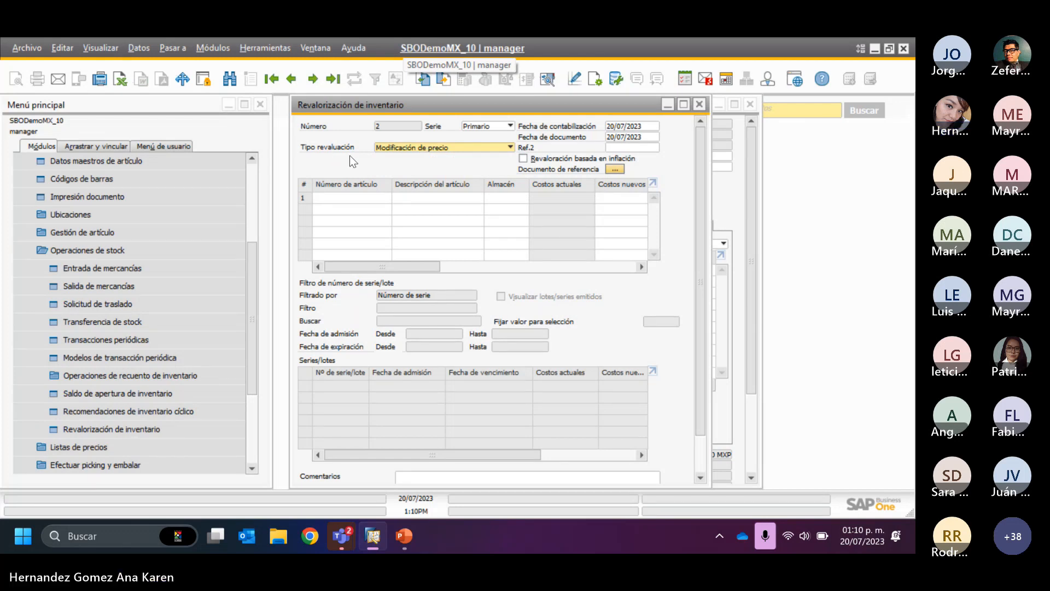
- Copy item number K003 from the goods receipt and enter it in the first line of the inventory revaluation
{"action": "left_click", "coordinate": [352, 197]}
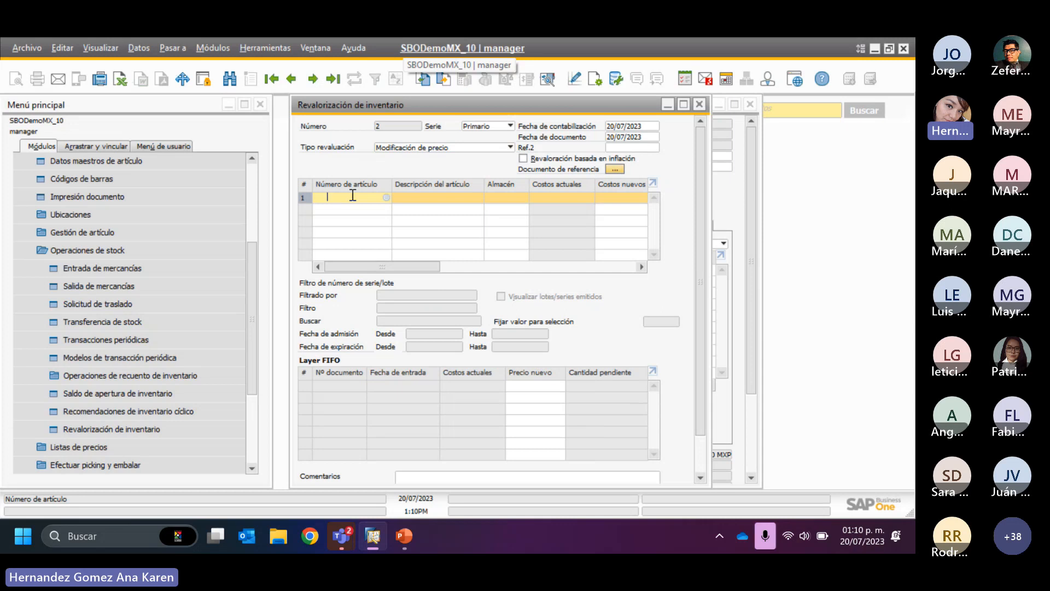
{"action": "left_click_drag", "start_coordinate": [586, 103], "coordinate": [582, 299]}
{"action": "left_click", "coordinate": [680, 279]}
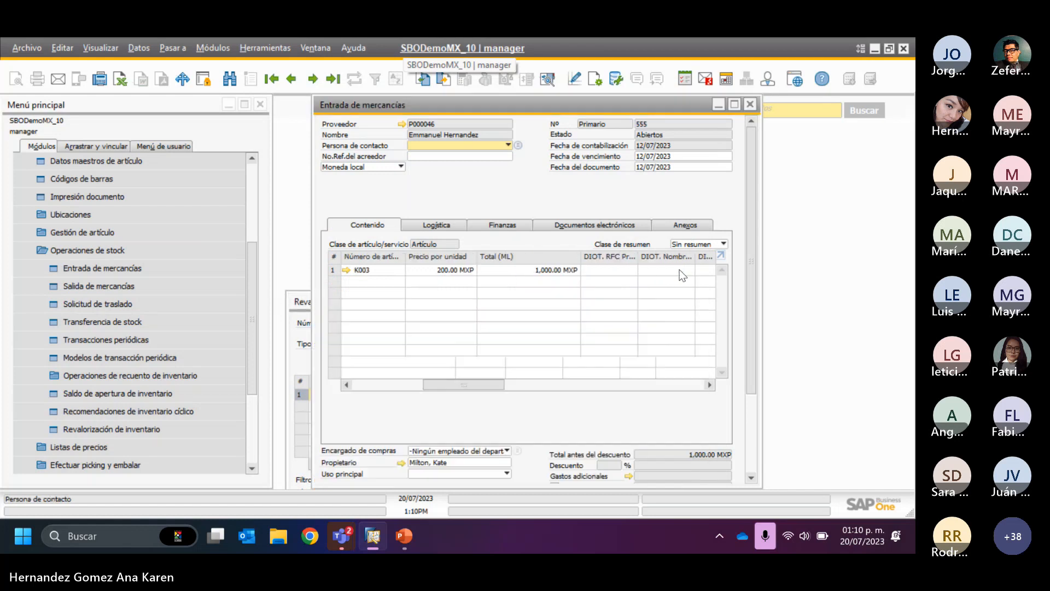
{"action": "right_click", "coordinate": [682, 275]}
{"action": "right_click", "coordinate": [367, 269]}
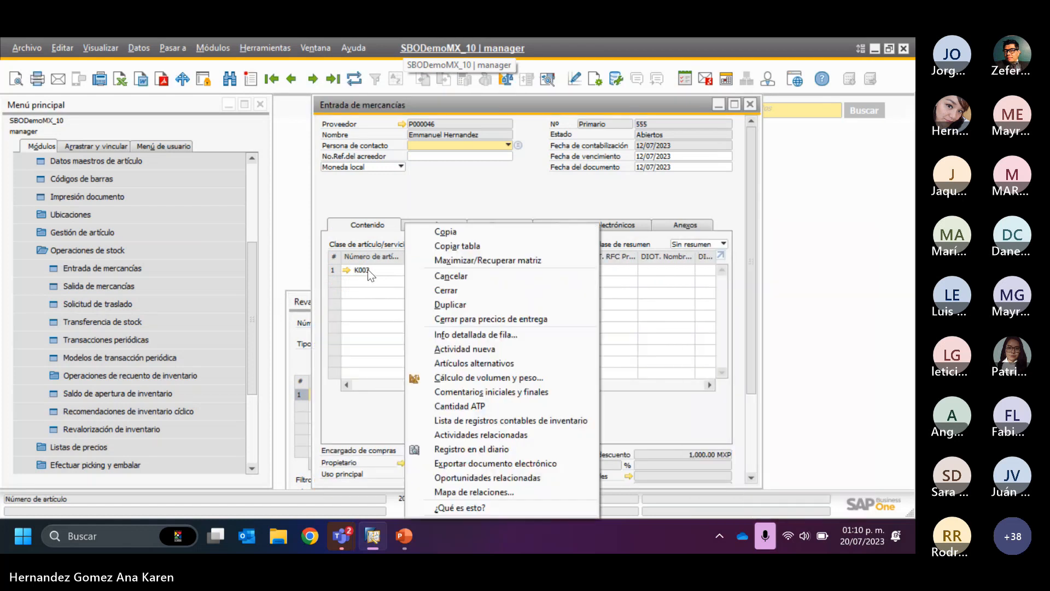
{"action": "left_click", "coordinate": [449, 228]}
{"action": "left_click_drag", "start_coordinate": [299, 299], "coordinate": [291, 124]}
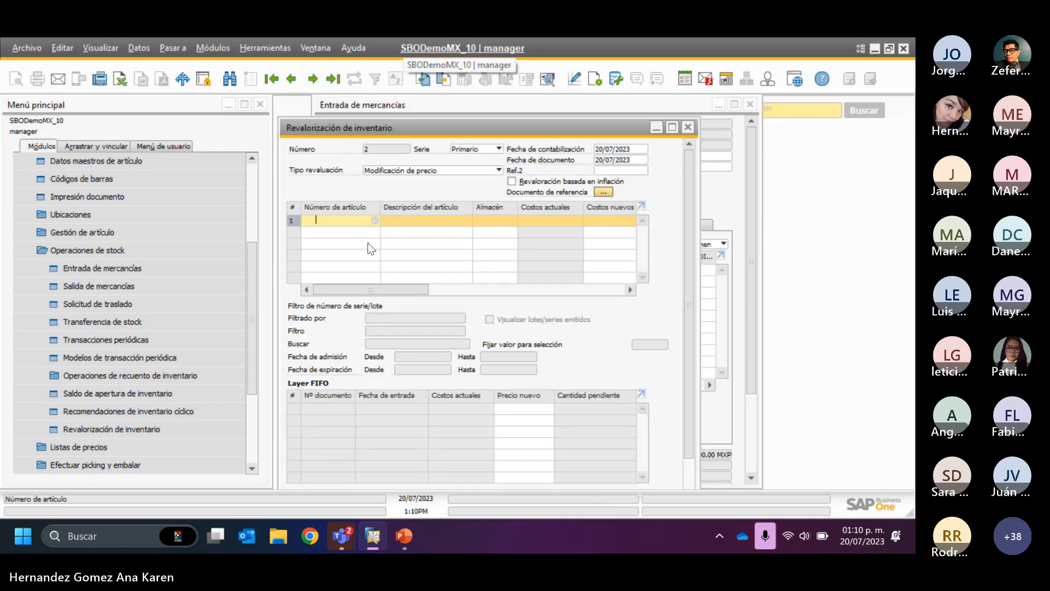
{"action": "type", "text": "K003"}
{"action": "key", "text": "Tab"}
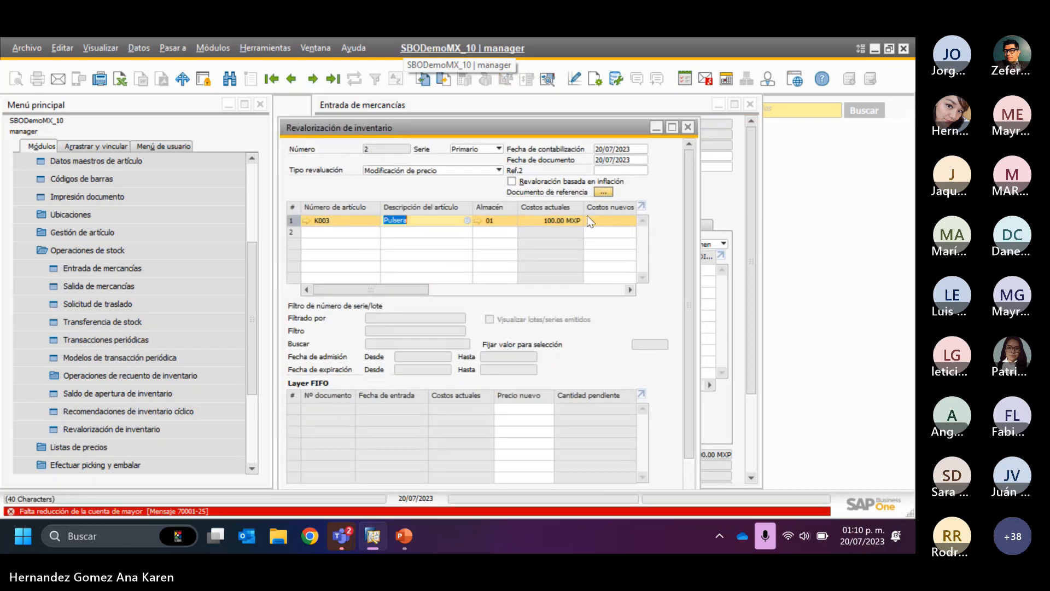
- Set the new cost of item K003 to 200 in the revaluation line
{"action": "left_click_drag", "start_coordinate": [426, 291], "coordinate": [451, 298]}
{"action": "left_click", "coordinate": [544, 225]}
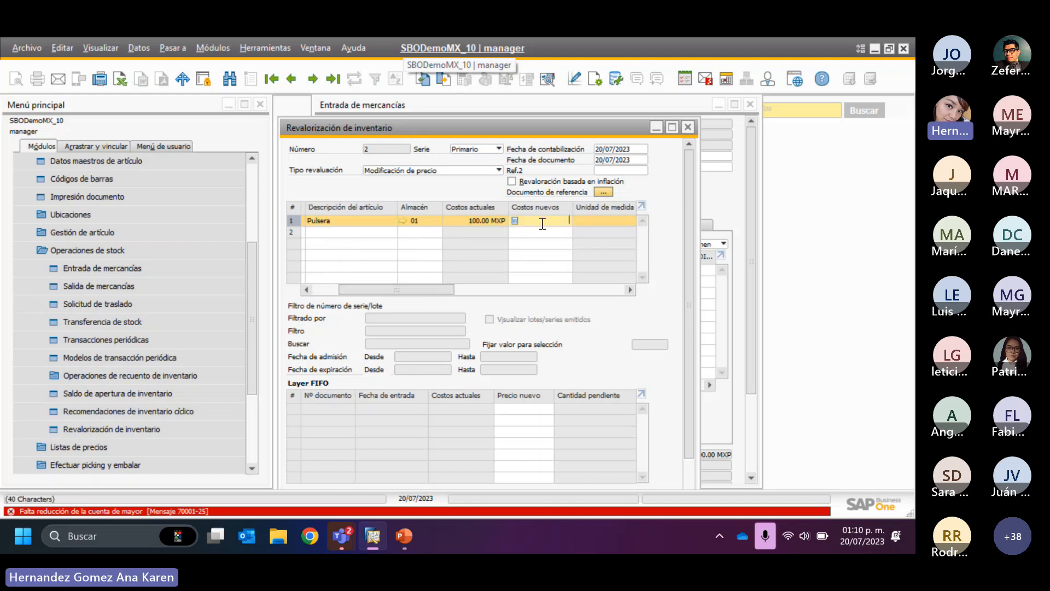
{"action": "type", "text": "200"}
{"action": "key", "text": "Tab"}
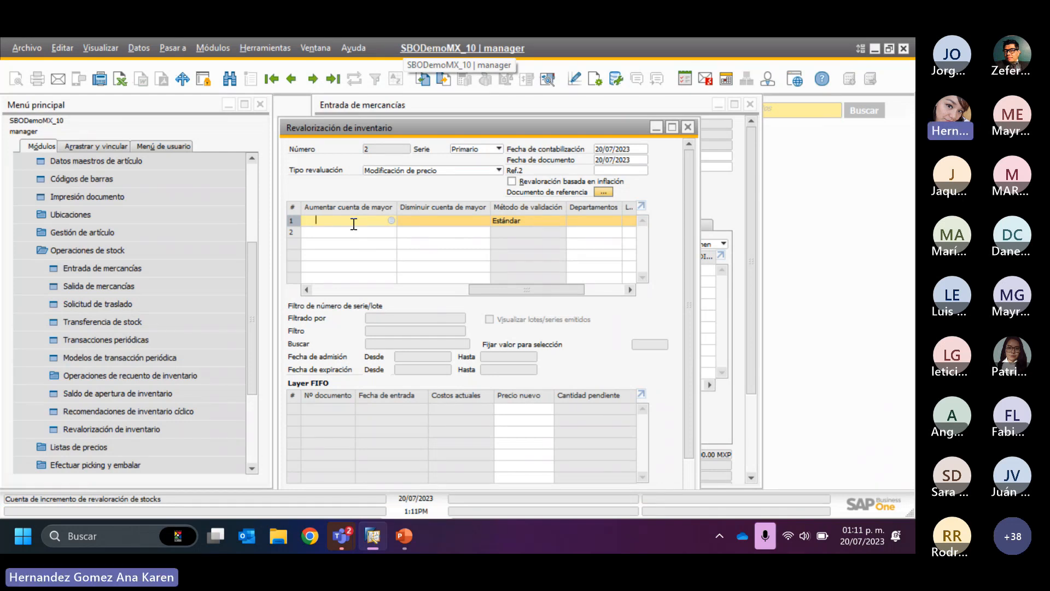
- Set the ledger increase account to 61820000 and the decrease account to 61810000, Perdida por Revaluacion de Inventario
{"action": "type", "text": "61820000"}
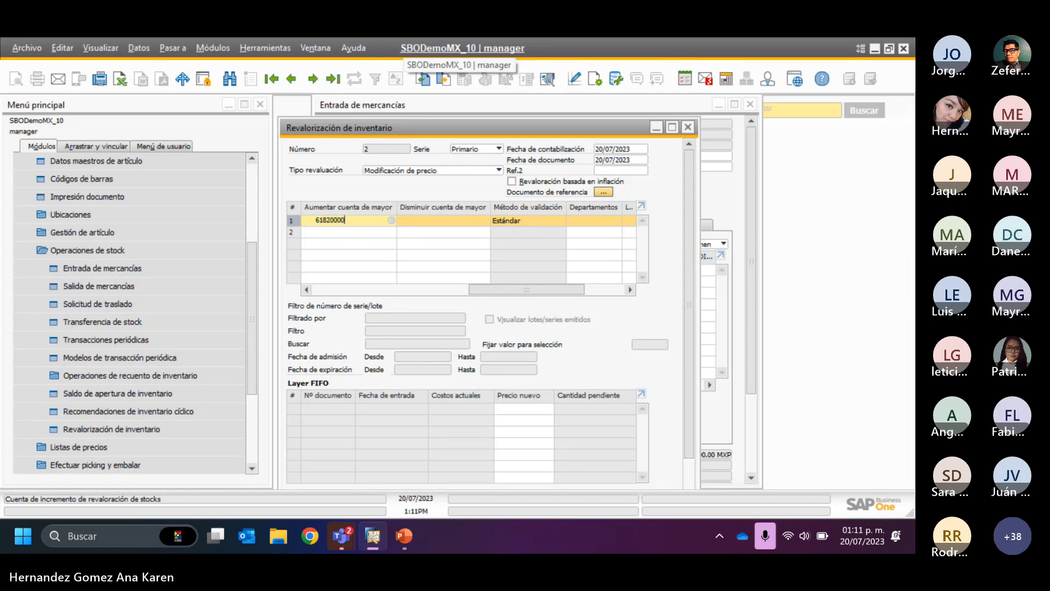
{"action": "key", "text": "Tab"}
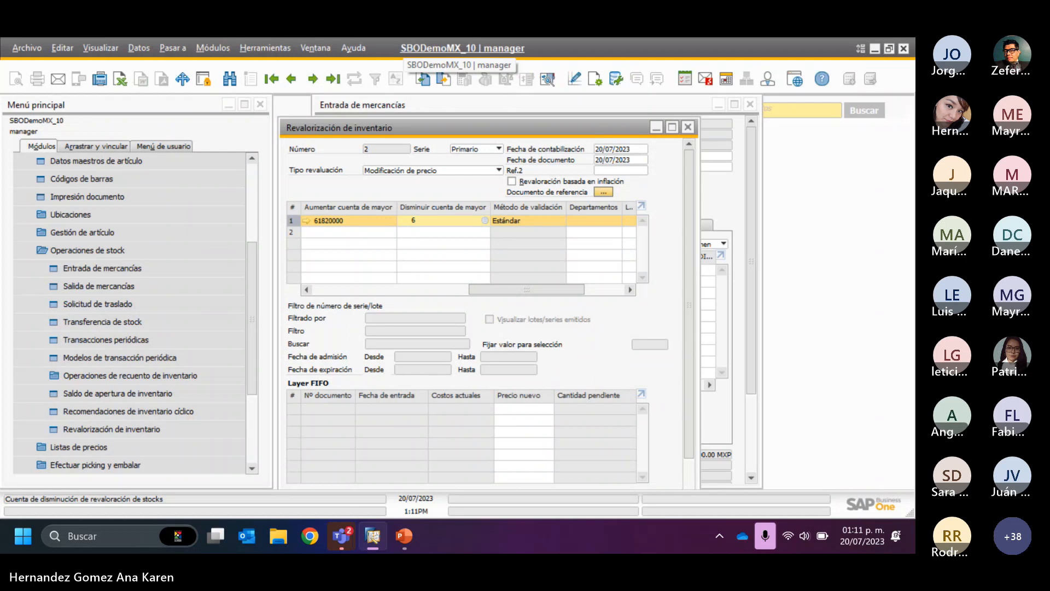
{"action": "type", "text": "61"}
{"action": "key", "text": "Tab"}
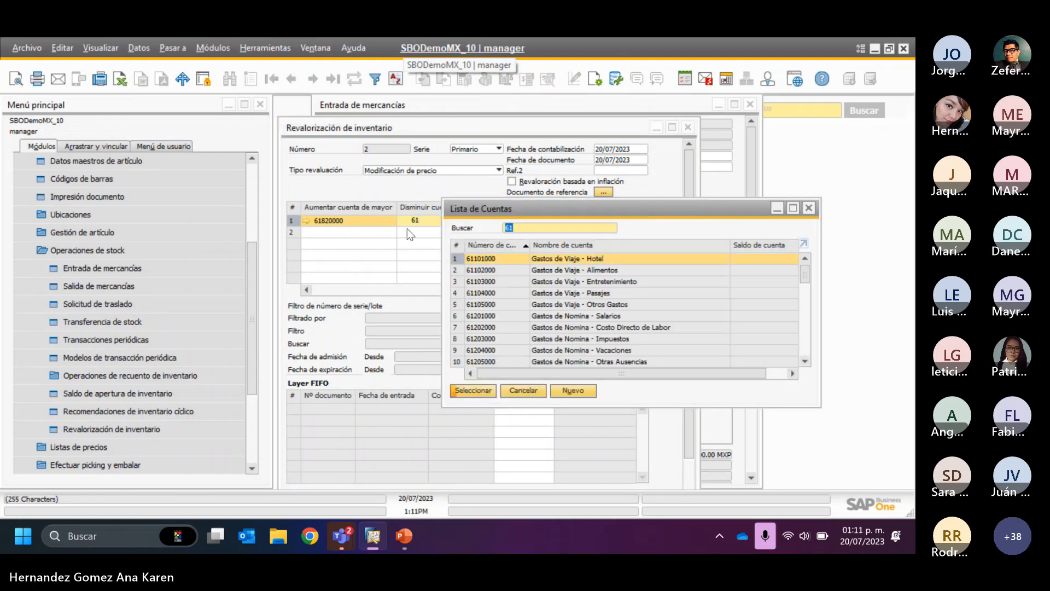
{"action": "type", "text": "6182"}
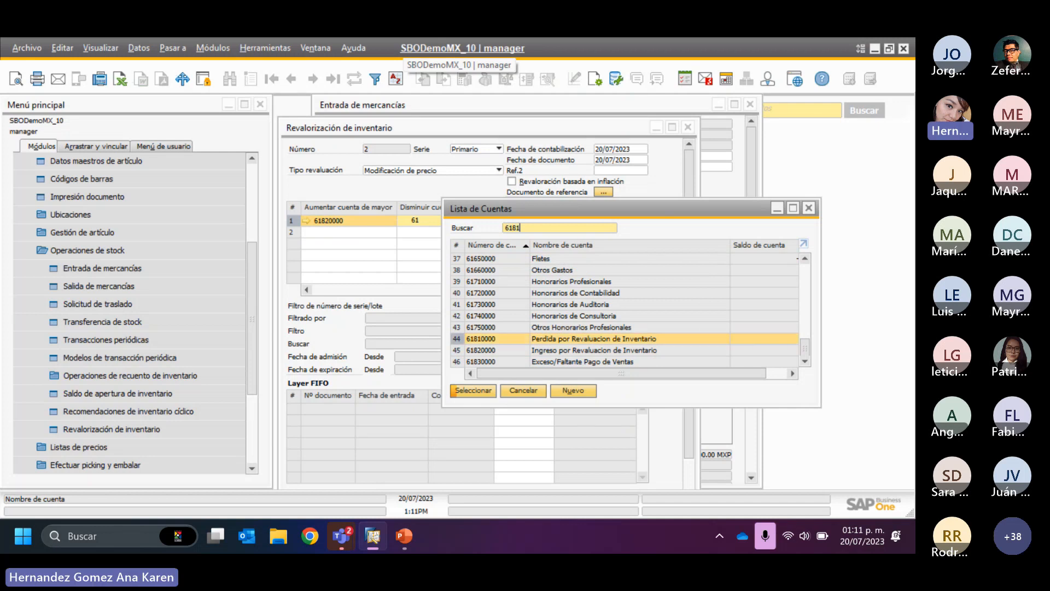
{"action": "double_click", "coordinate": [549, 339]}
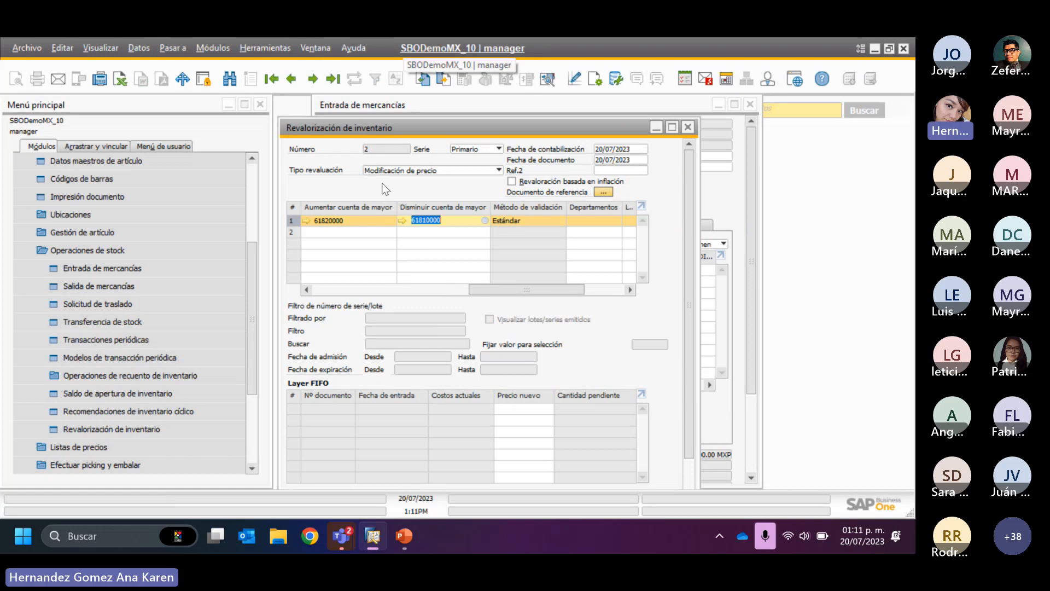
- Preview the journal entry for the inventory revaluation, examine its debit and credit accounts, and close the preview
{"action": "left_click", "coordinate": [552, 84]}
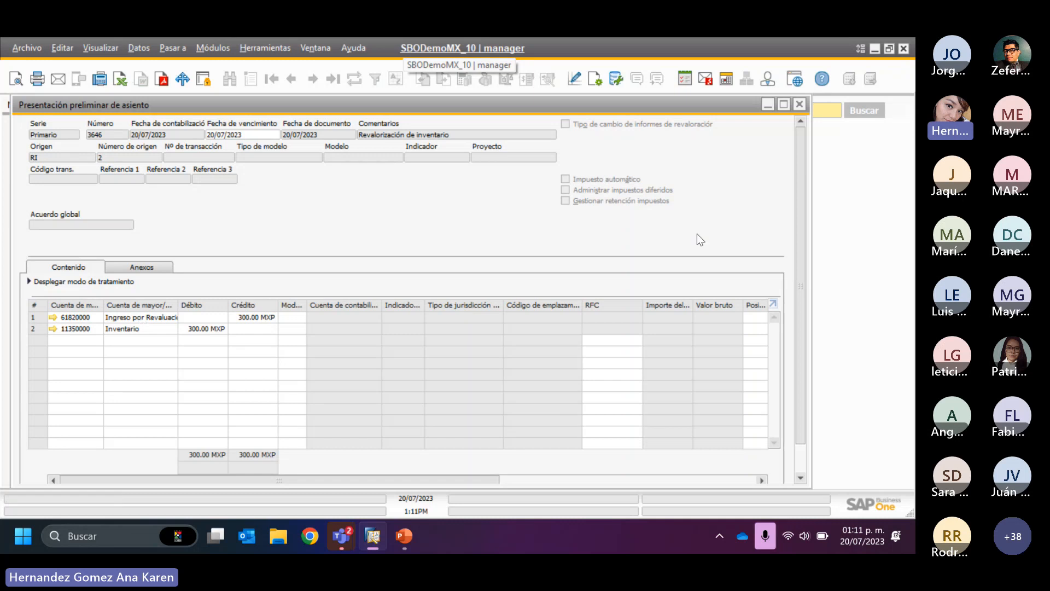
{"action": "left_click", "coordinate": [801, 105]}
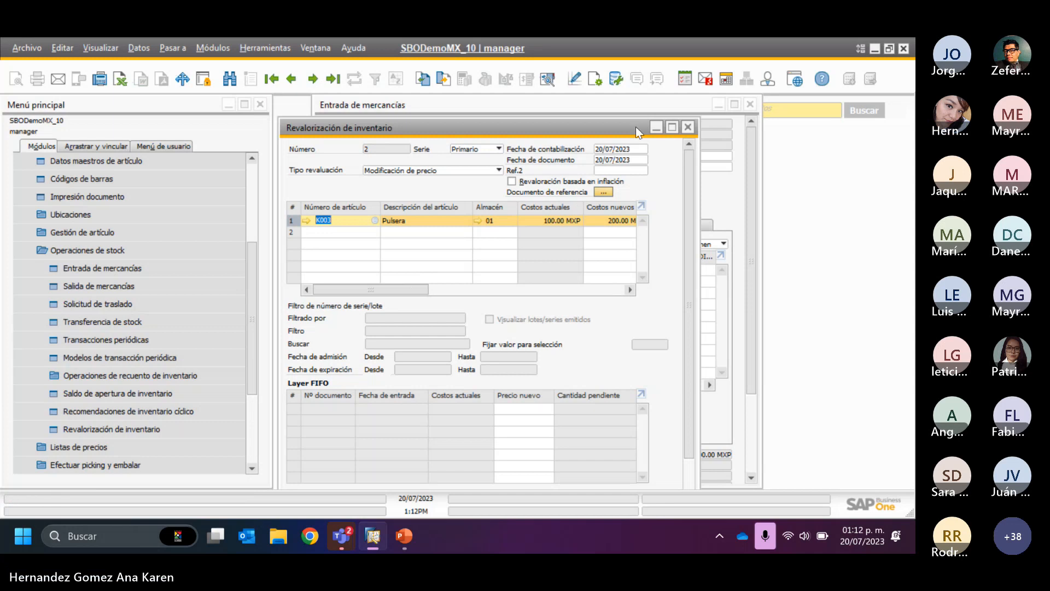
- Switch to PowerPoint, resume the slide show from the DEMO slide, and advance to the slide "Generar artículos sin costo"
{"action": "left_click", "coordinate": [403, 535]}
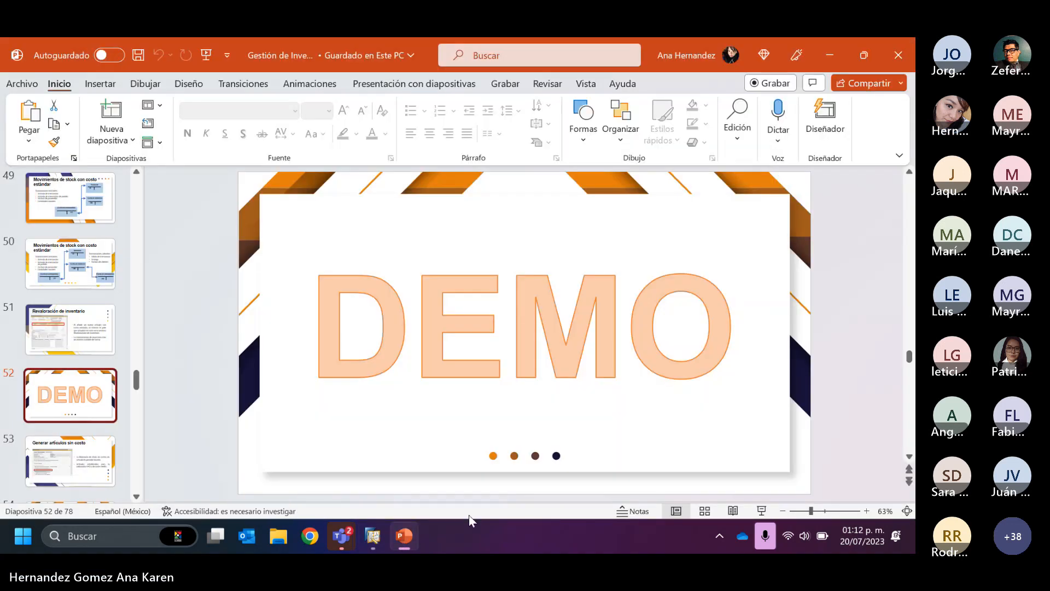
{"action": "left_click", "coordinate": [760, 511]}
{"action": "left_click", "coordinate": [570, 278]}
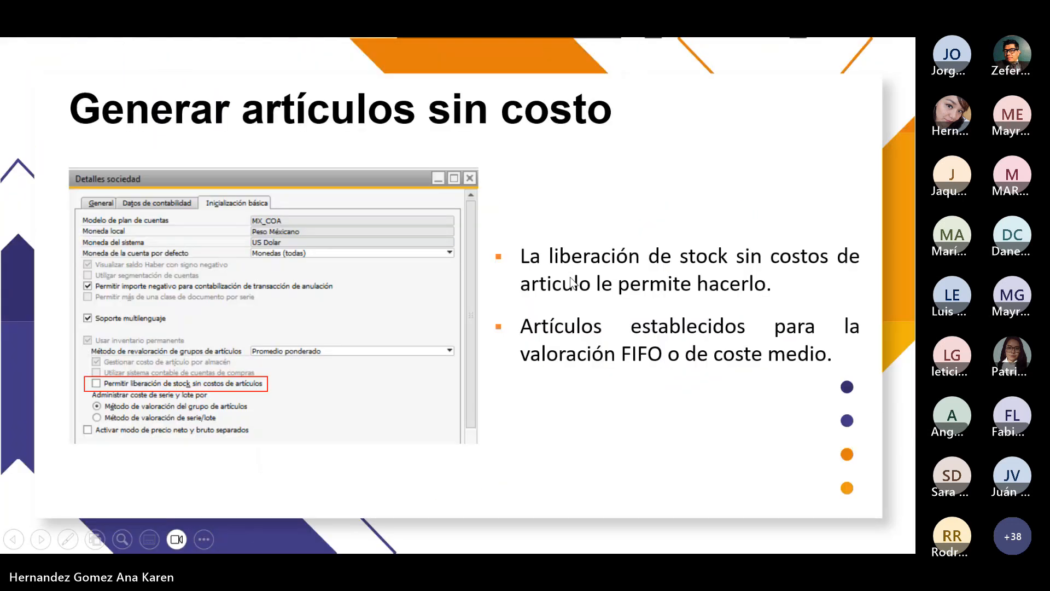
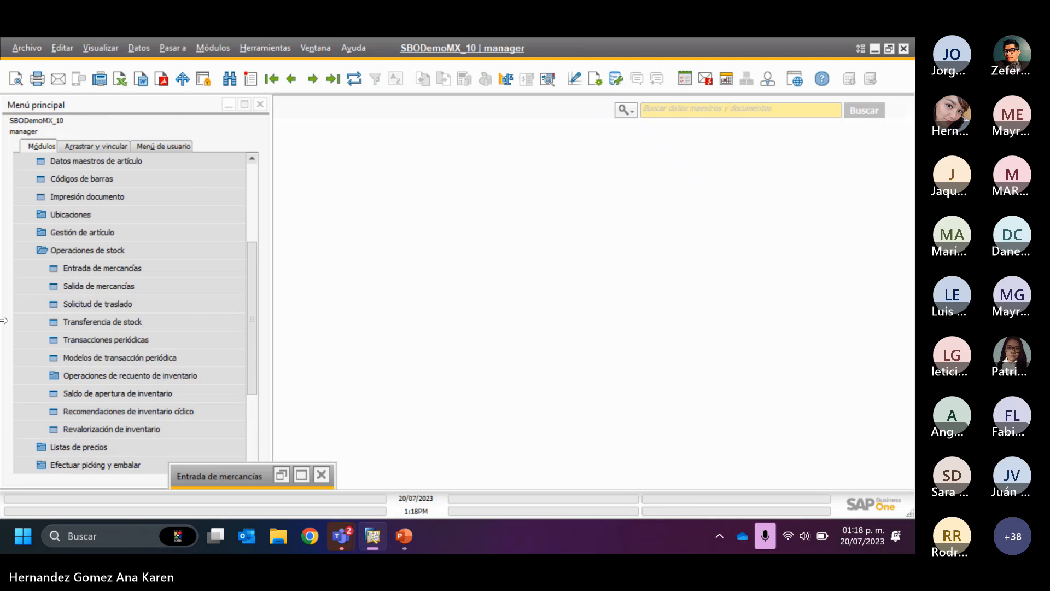
- Open a goods receipt (Entrada de mercancías) and enter item K007 in its first line
{"action": "left_click", "coordinate": [106, 267]}
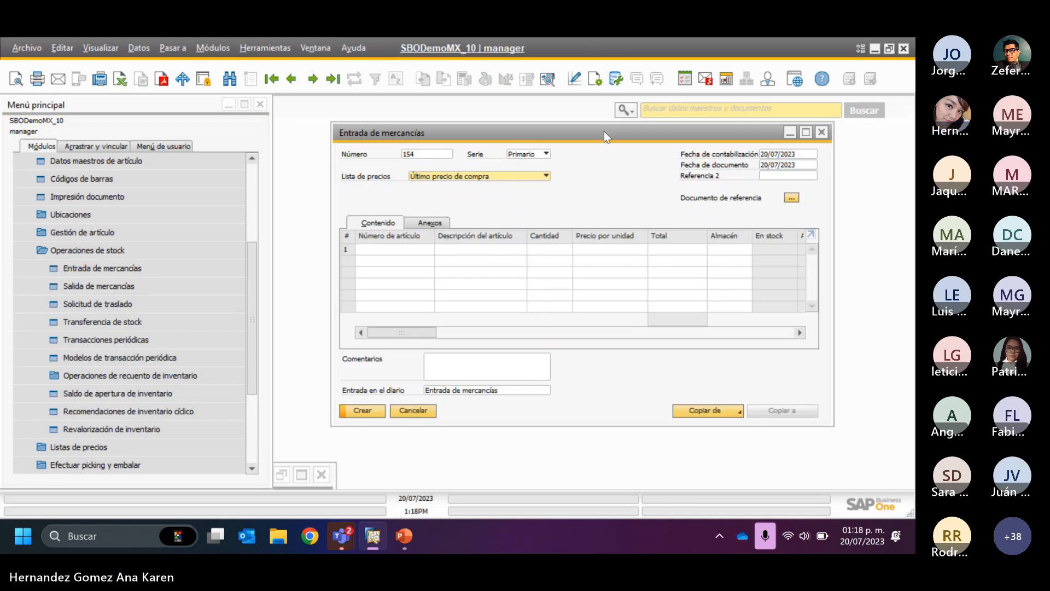
{"action": "left_click_drag", "start_coordinate": [604, 130], "coordinate": [516, 98]}
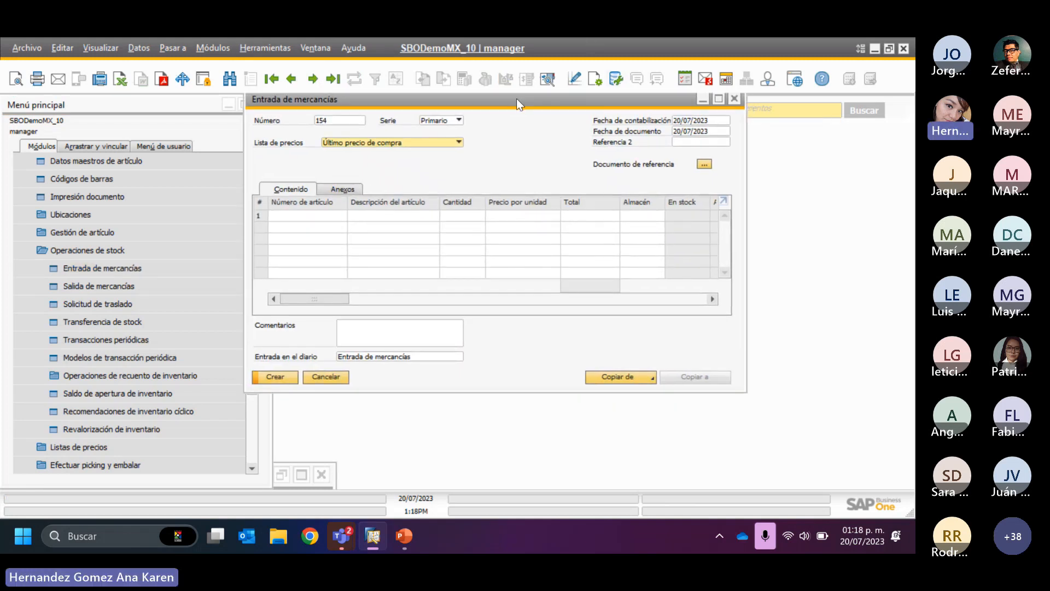
{"action": "left_click", "coordinate": [304, 215]}
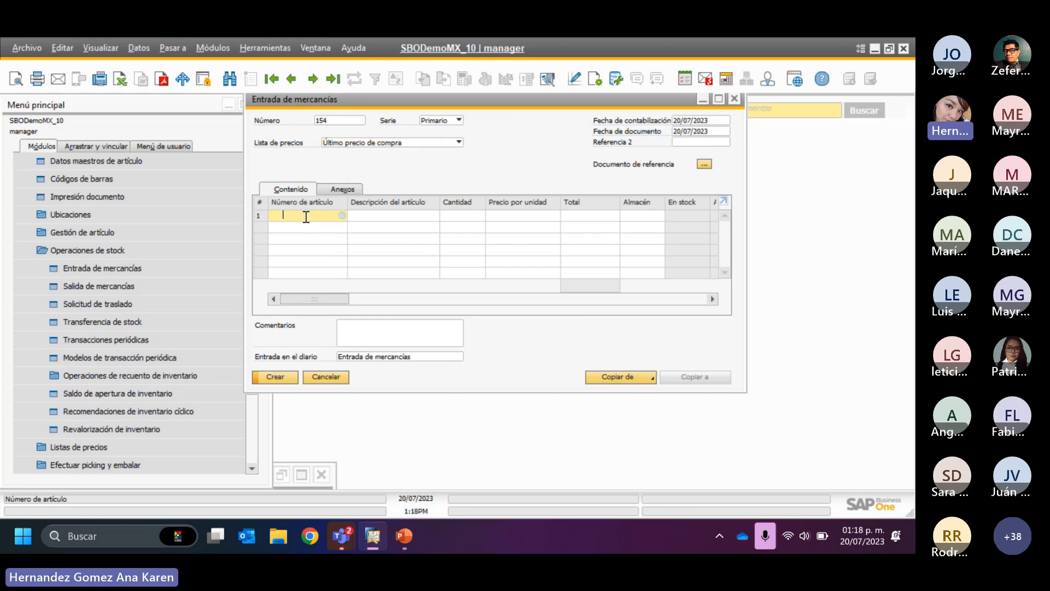
{"action": "type", "text": "K007"}
{"action": "key", "text": "Tab"}
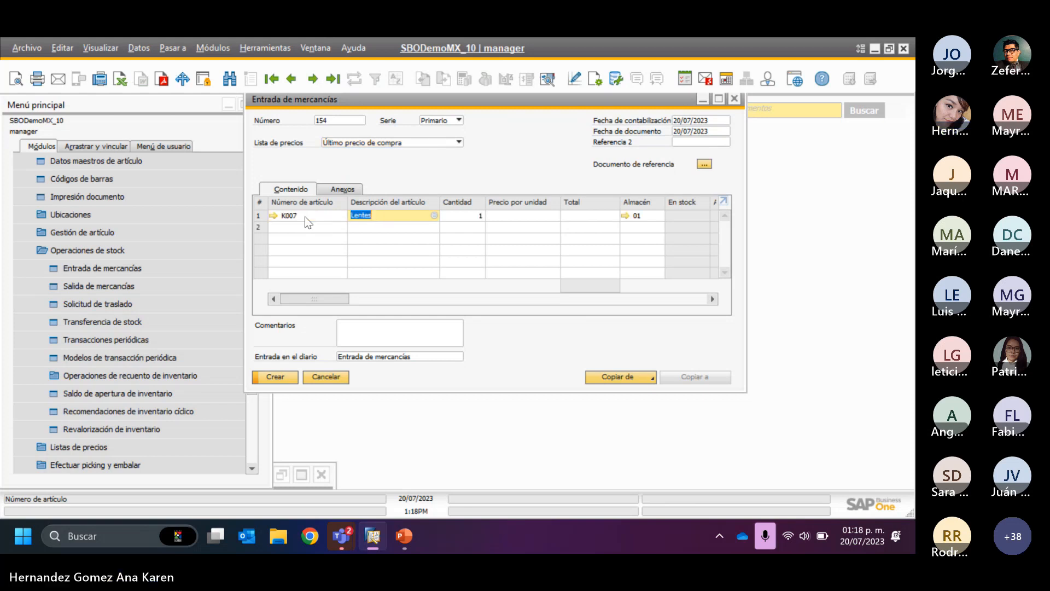
- Set the K007 receipt line to a quantity of 10 and a unit price of 100
{"action": "left_click", "coordinate": [458, 213]}
{"action": "type", "text": "0"}
{"action": "key", "text": "Tab"}
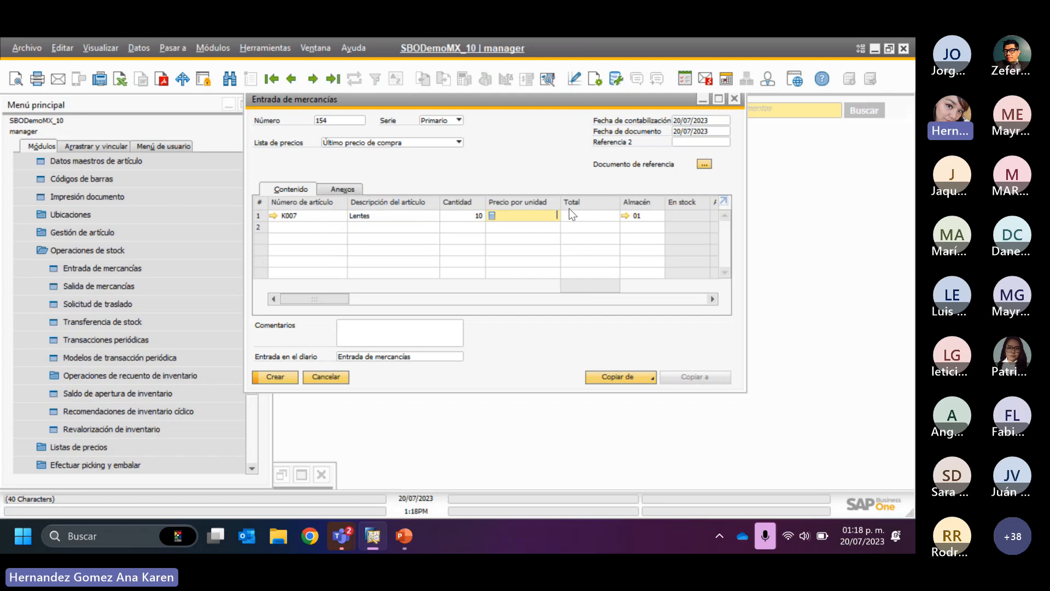
{"action": "type", "text": "100"}
{"action": "key", "text": "Tab"}
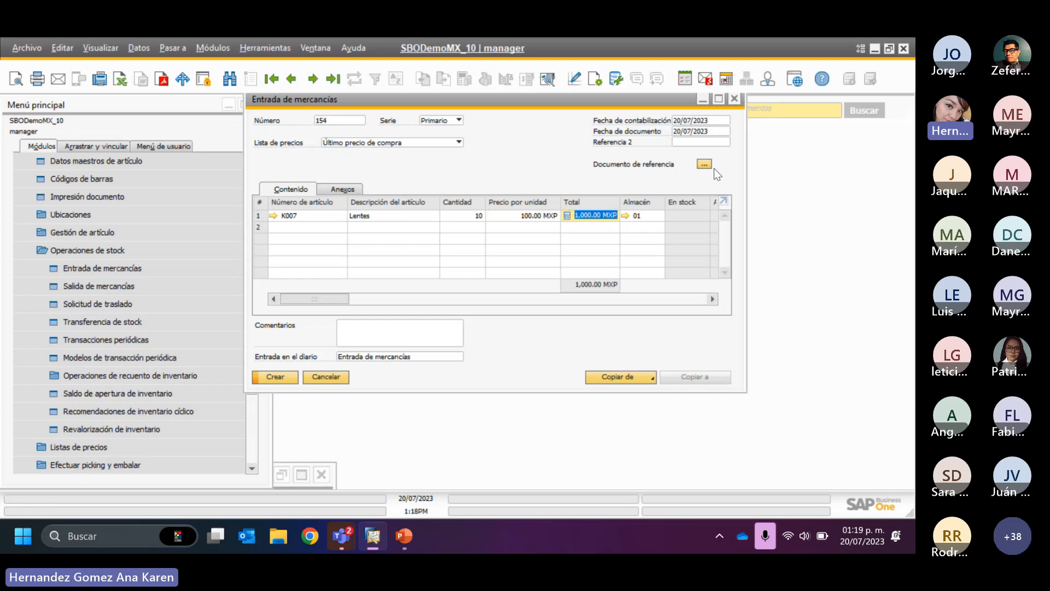
- Preview the goods receipt's journal entry, close the preview, and create the document, accepting that it cannot be modified
{"action": "left_click", "coordinate": [548, 79]}
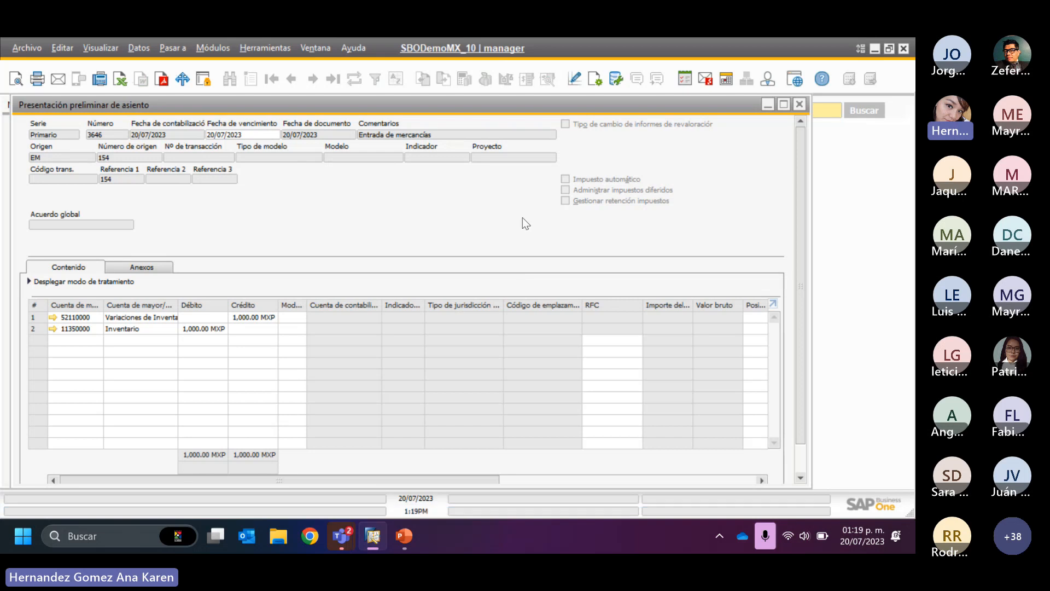
{"action": "left_click", "coordinate": [799, 104]}
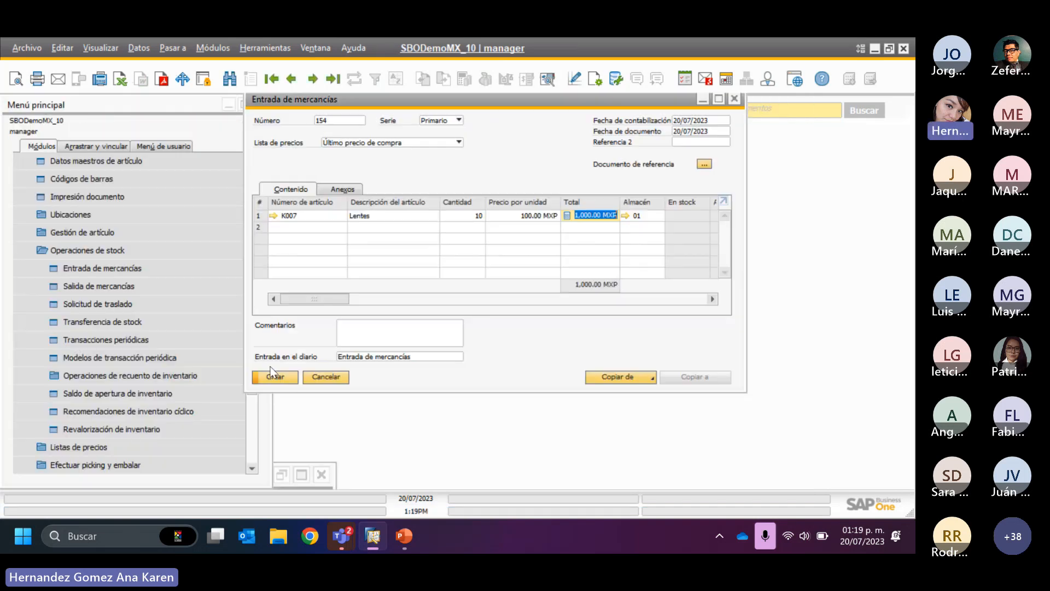
{"action": "left_click", "coordinate": [276, 379]}
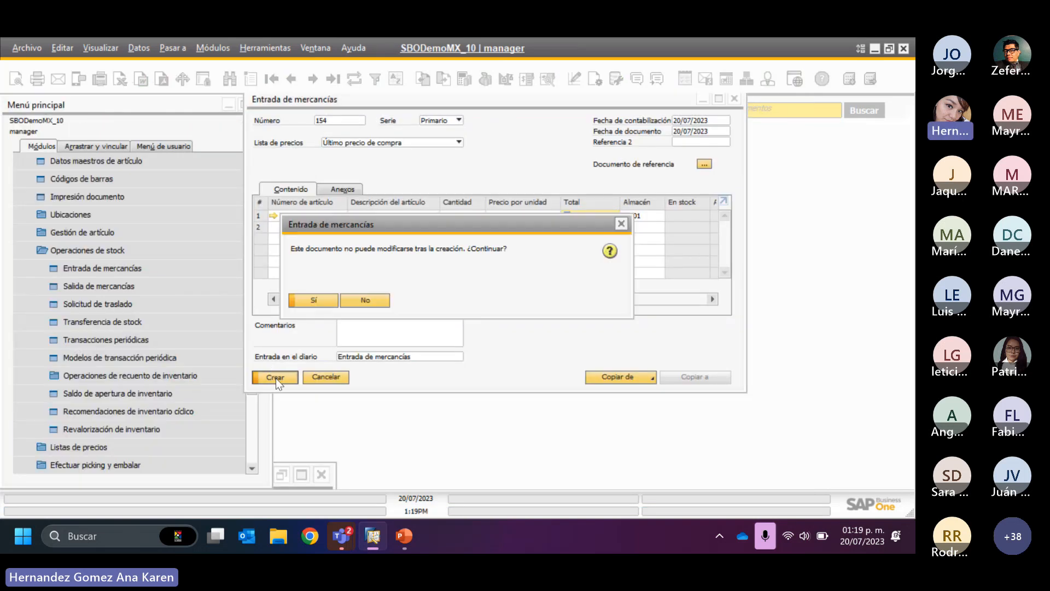
{"action": "left_click", "coordinate": [330, 301]}
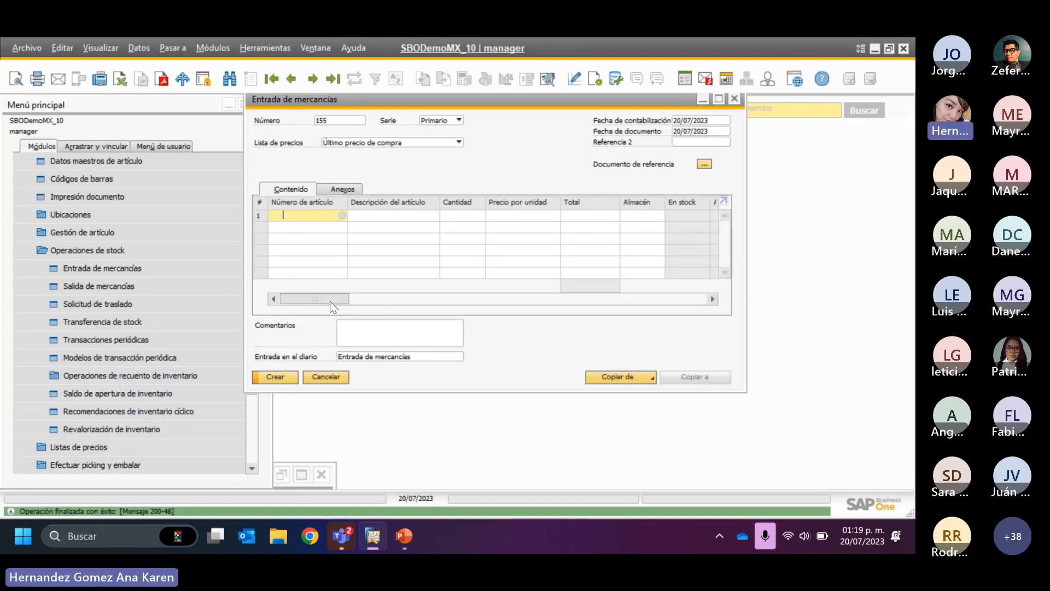
- Reopen the goods receipt just created and examine item K007's stock and cost per warehouse in its inventory data
{"action": "left_click", "coordinate": [291, 78]}
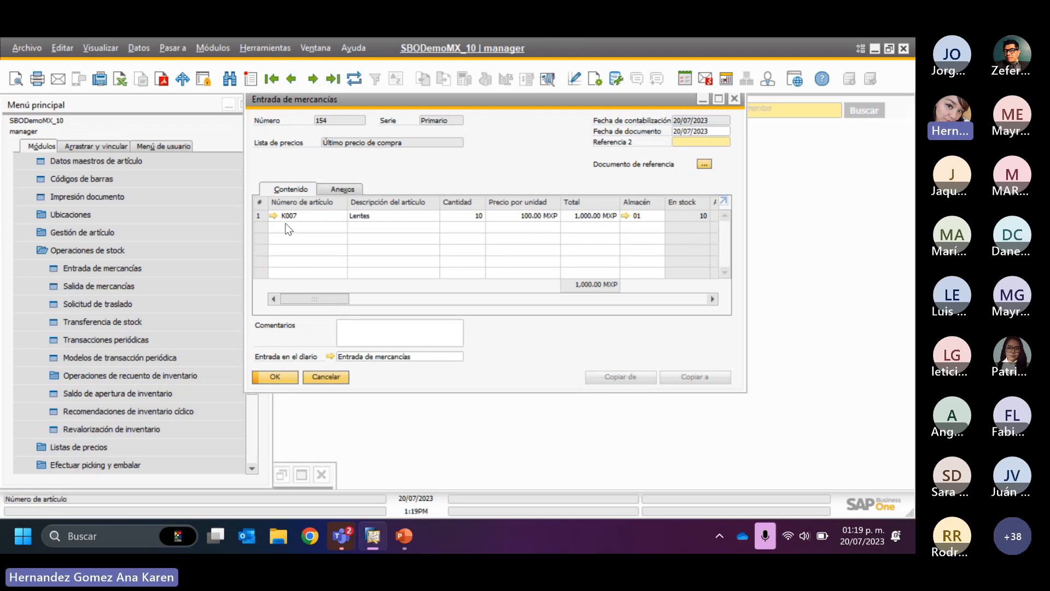
{"action": "left_click", "coordinate": [274, 217]}
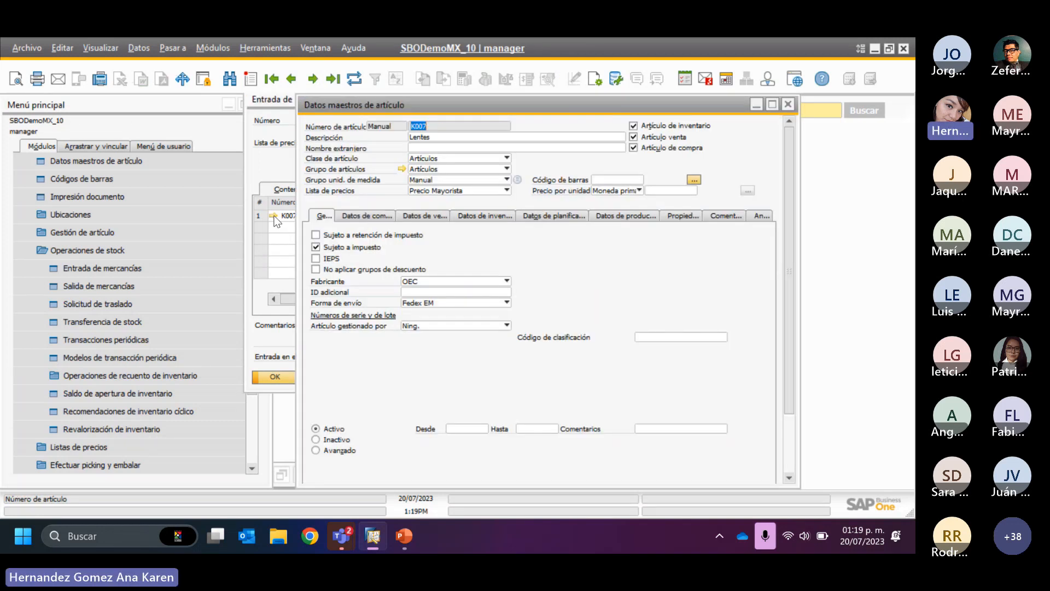
{"action": "left_click", "coordinate": [480, 218]}
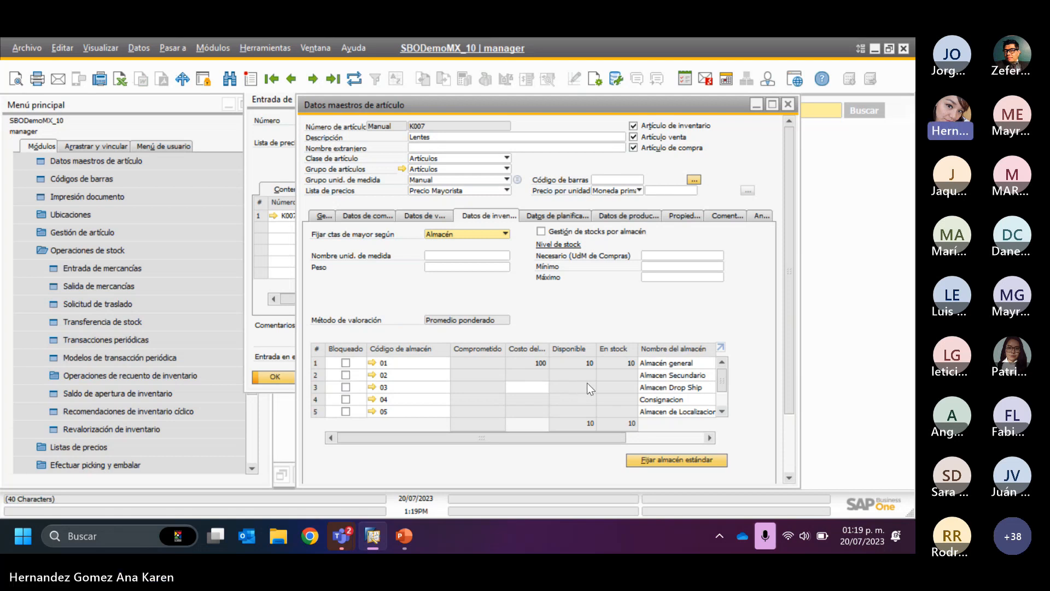
- Copy the item number, minimize the item master data, and enter a stock transfer of K007 from warehouse 01 to warehouse 02
{"action": "right_click", "coordinate": [420, 133]}
{"action": "left_click", "coordinate": [453, 140]}
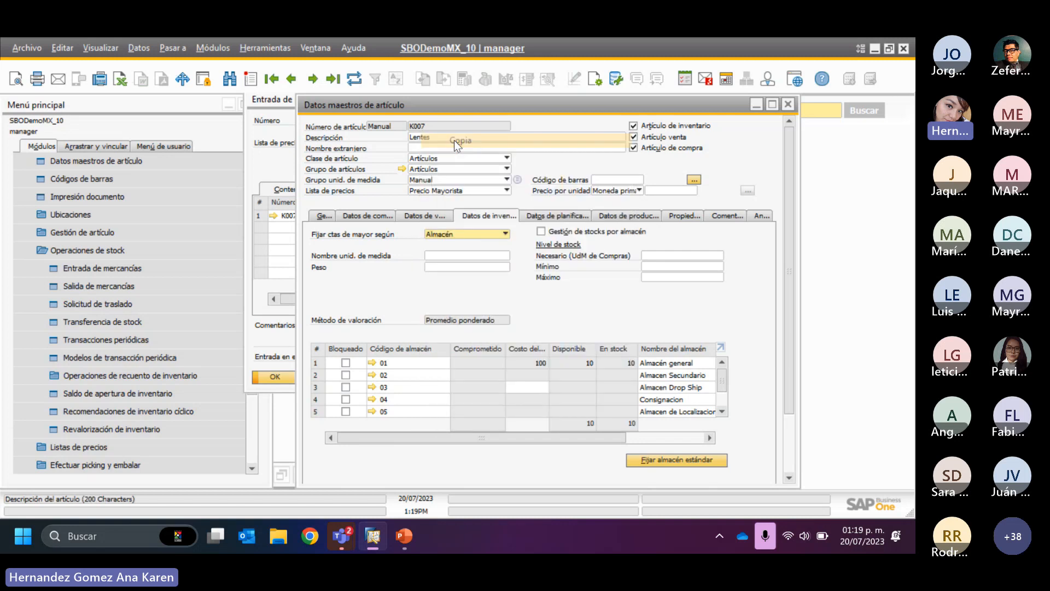
{"action": "left_click", "coordinate": [757, 105]}
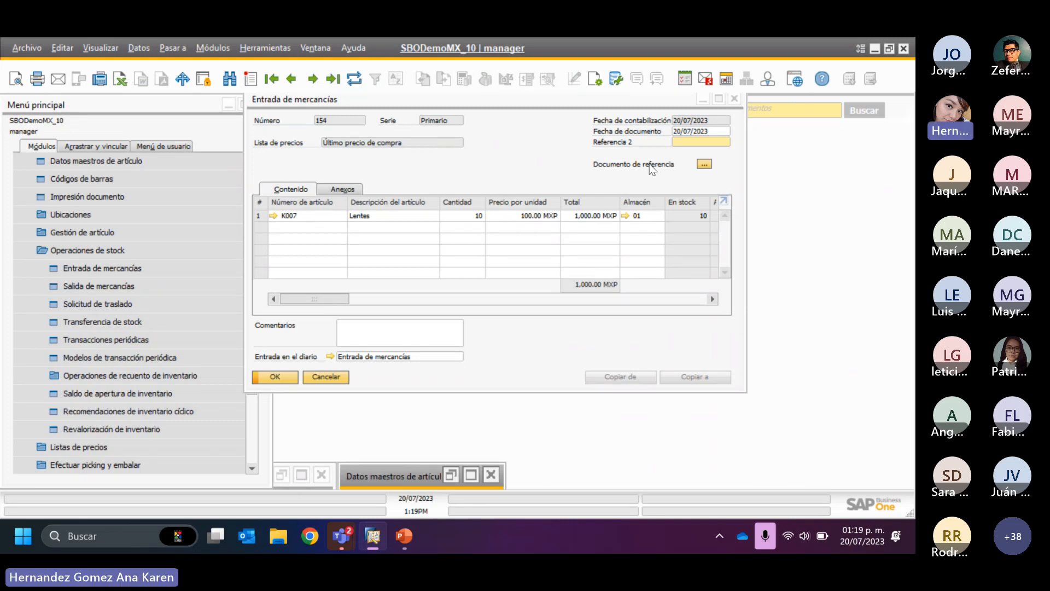
{"action": "left_click", "coordinate": [126, 323]}
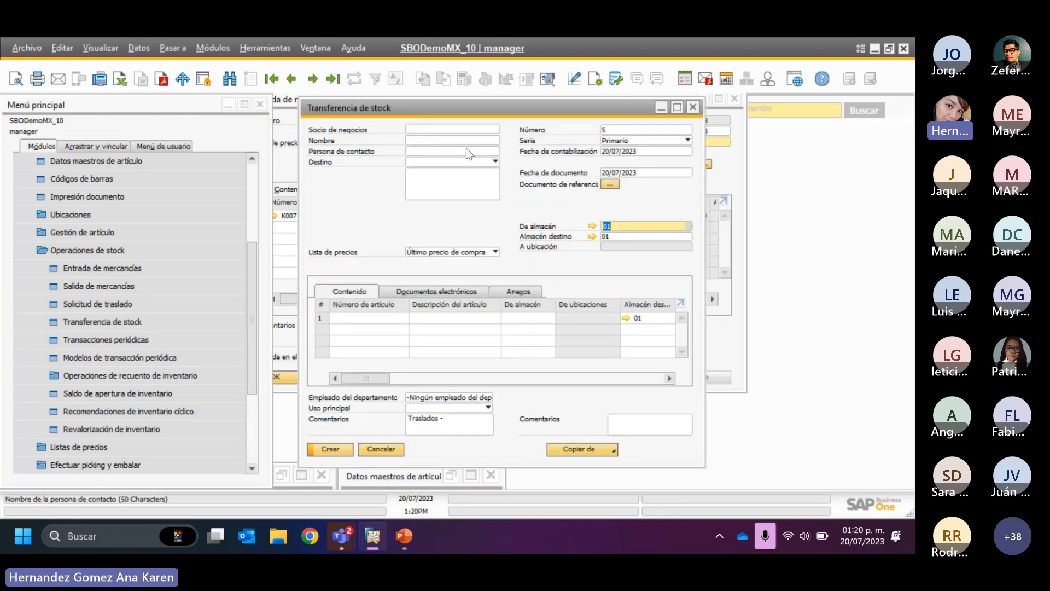
{"action": "left_click", "coordinate": [617, 236]}
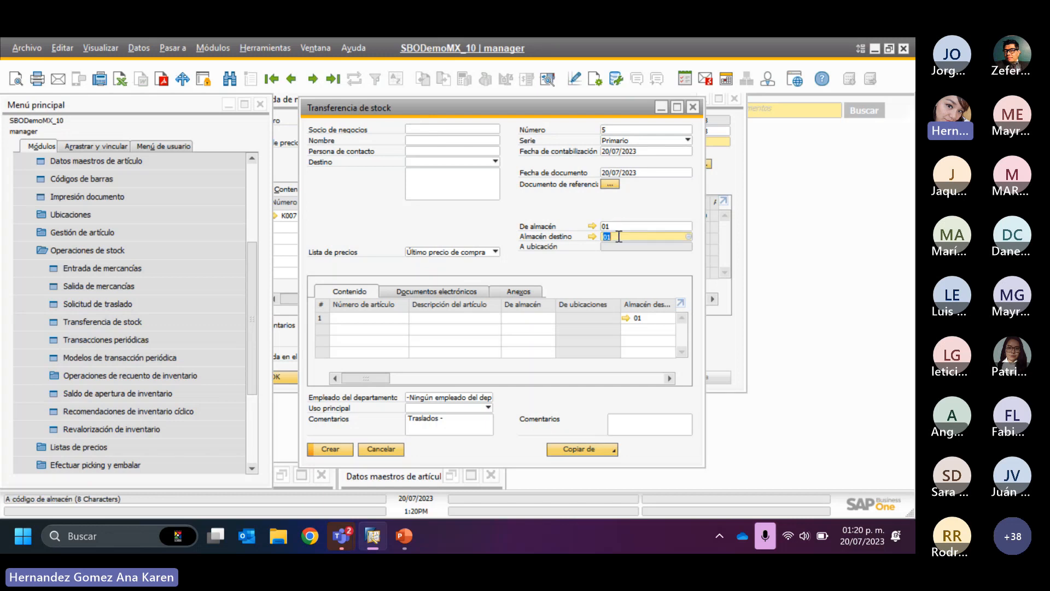
{"action": "type", "text": "02"}
{"action": "key", "text": "Tab"}
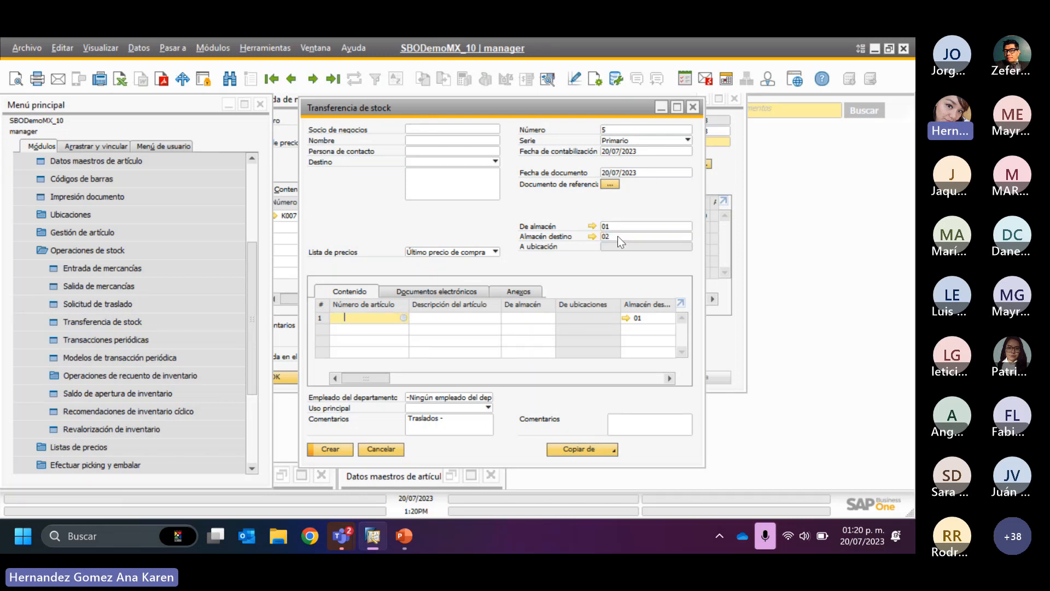
{"action": "type", "text": "K007"}
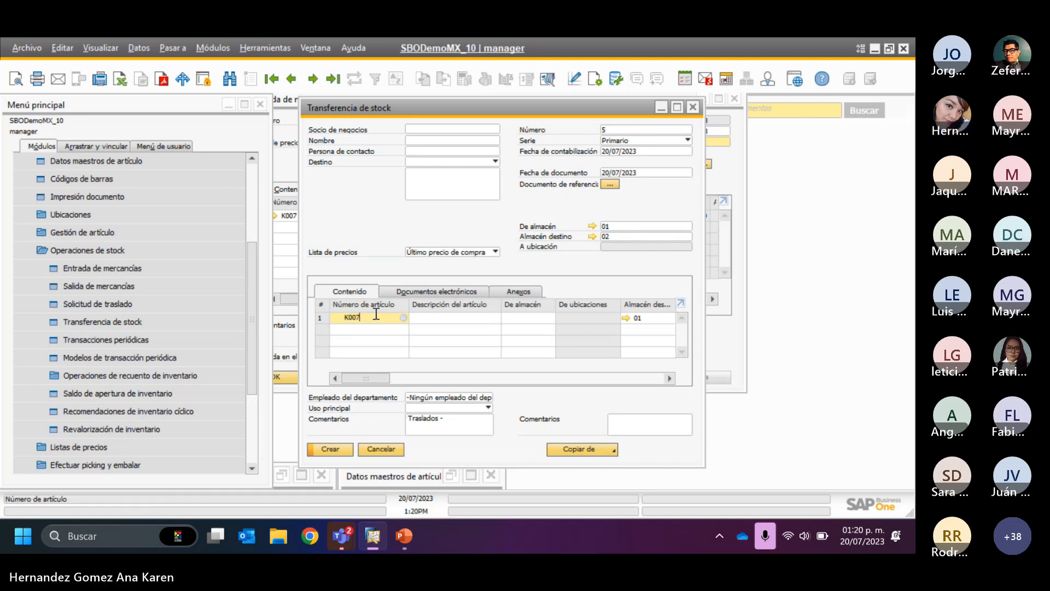
{"action": "key", "text": "Tab"}
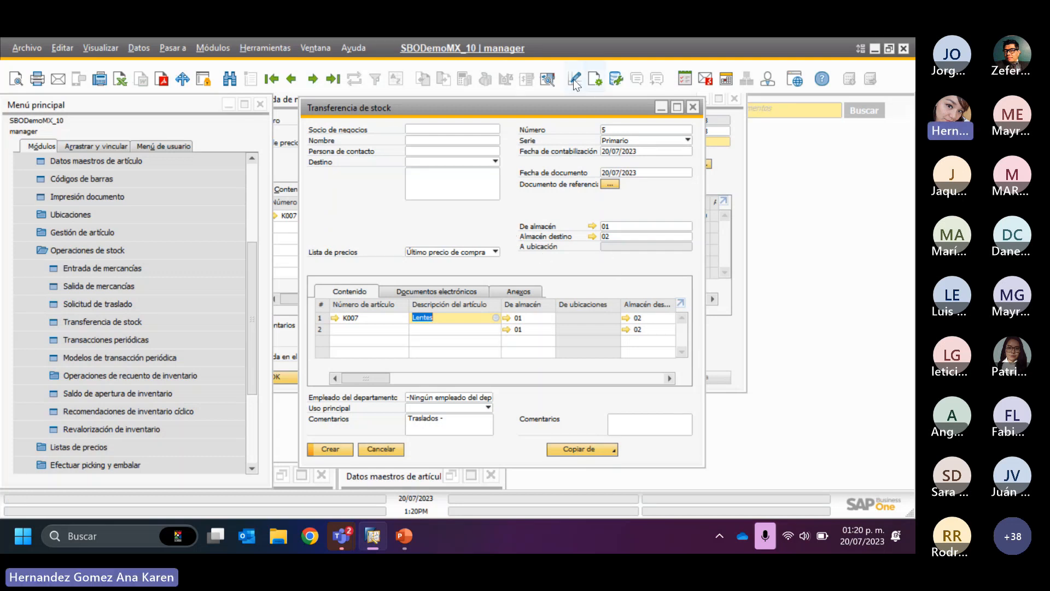
- Preview the stock transfer's journal entry, close the preview, and create the transfer, accepting that it cannot be modified
{"action": "left_click", "coordinate": [548, 78]}
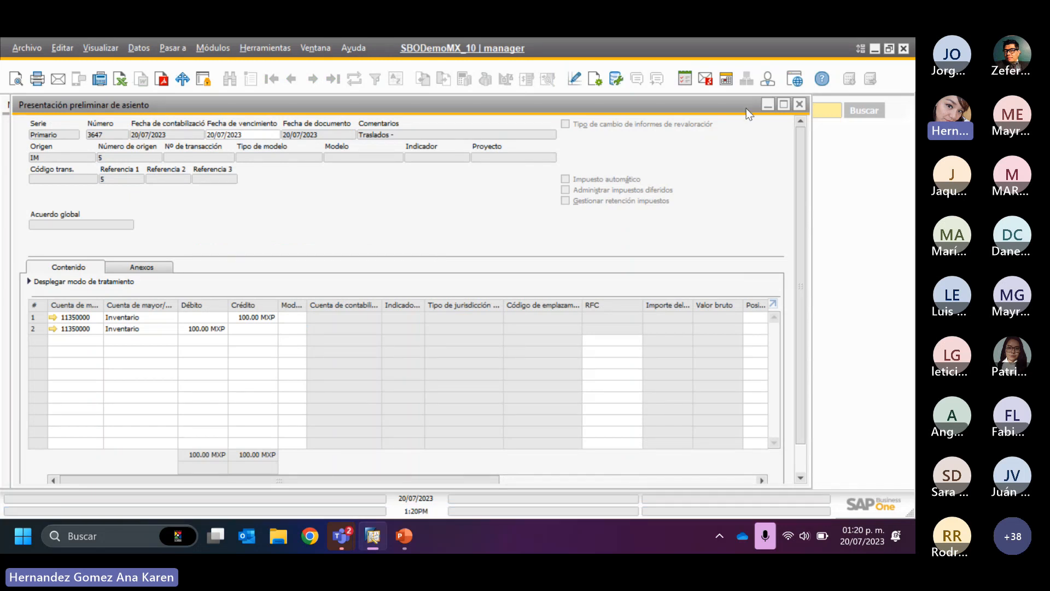
{"action": "left_click", "coordinate": [800, 104]}
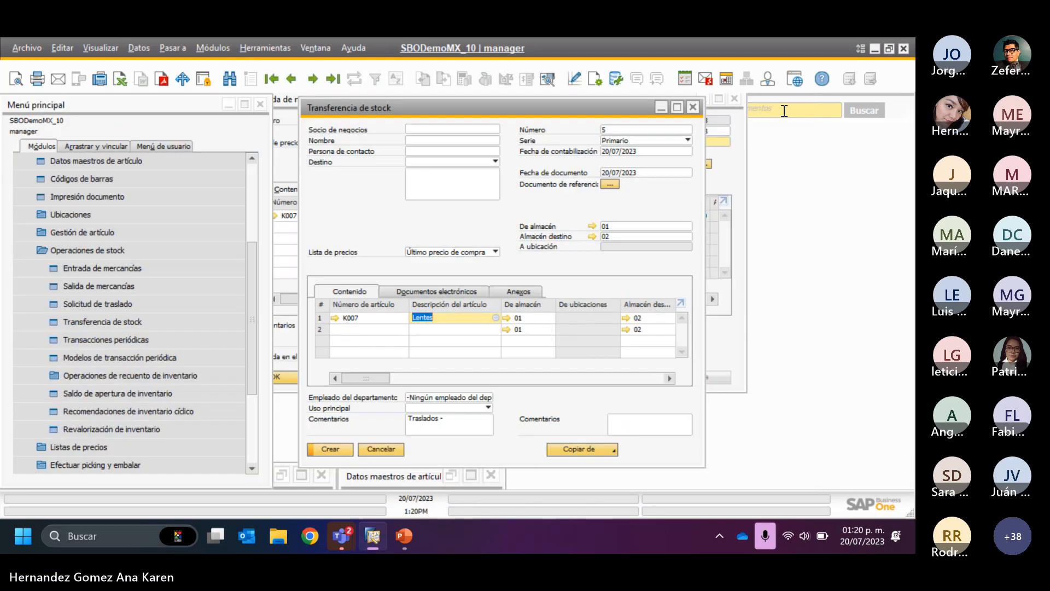
{"action": "left_click", "coordinate": [340, 448]}
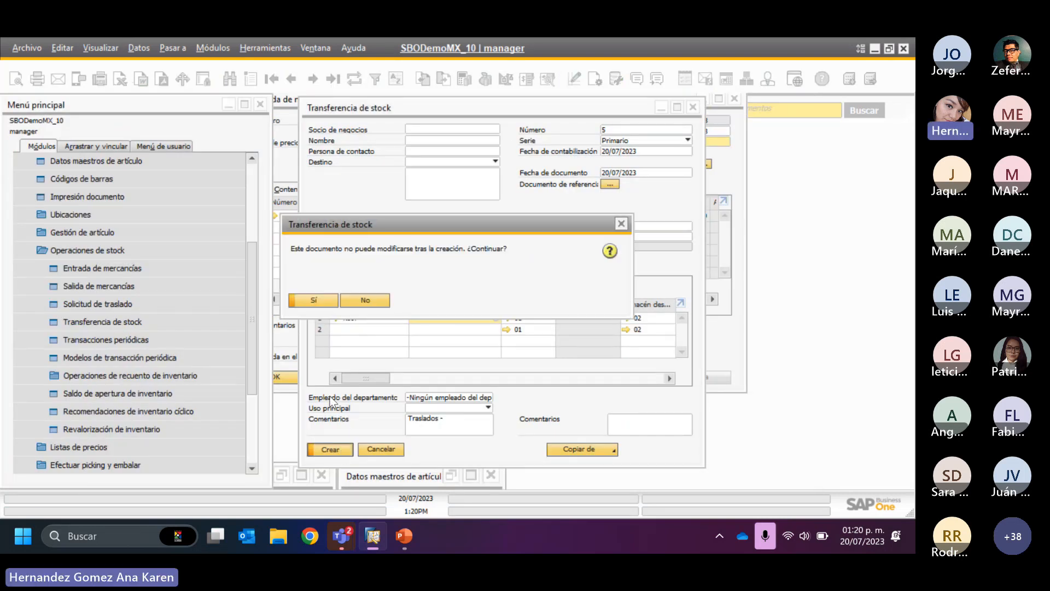
{"action": "left_click", "coordinate": [312, 301]}
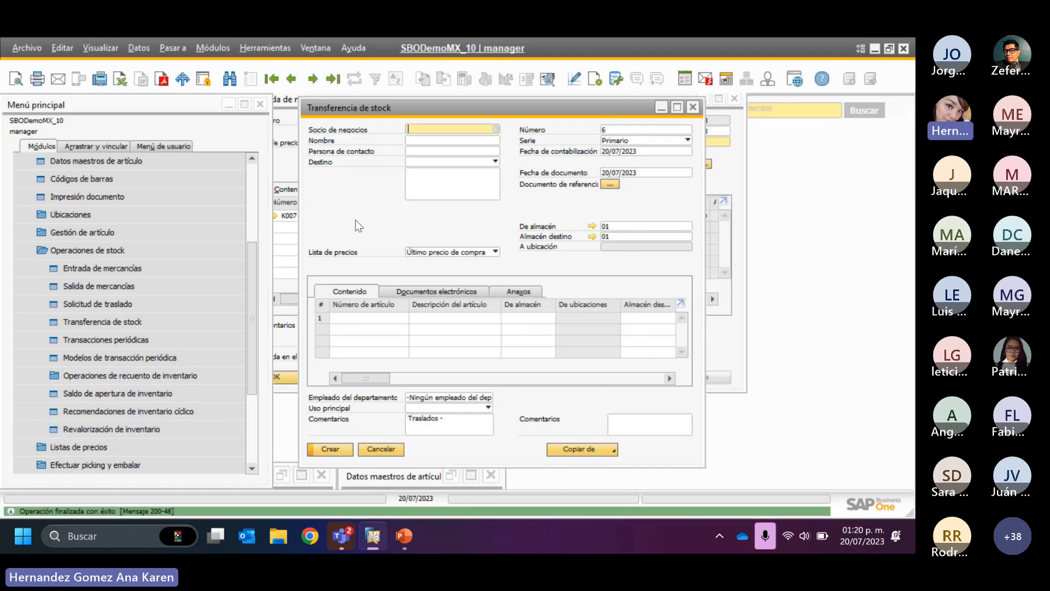
- Restore the K007 item master data and refresh it to examine stock and cost in warehouses 01 and 02
{"action": "left_click", "coordinate": [283, 234]}
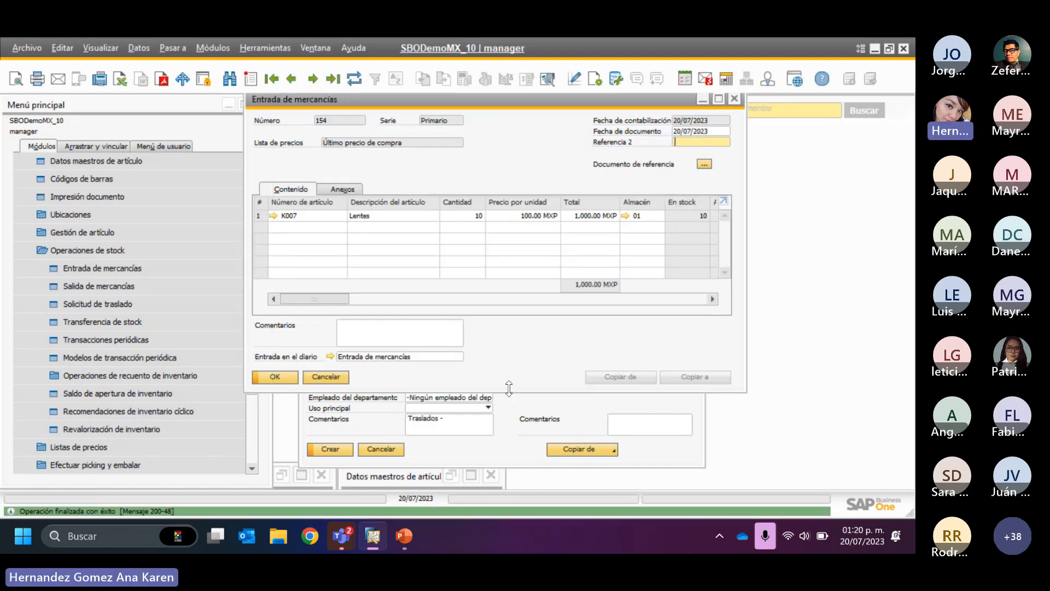
{"action": "left_click", "coordinate": [402, 477]}
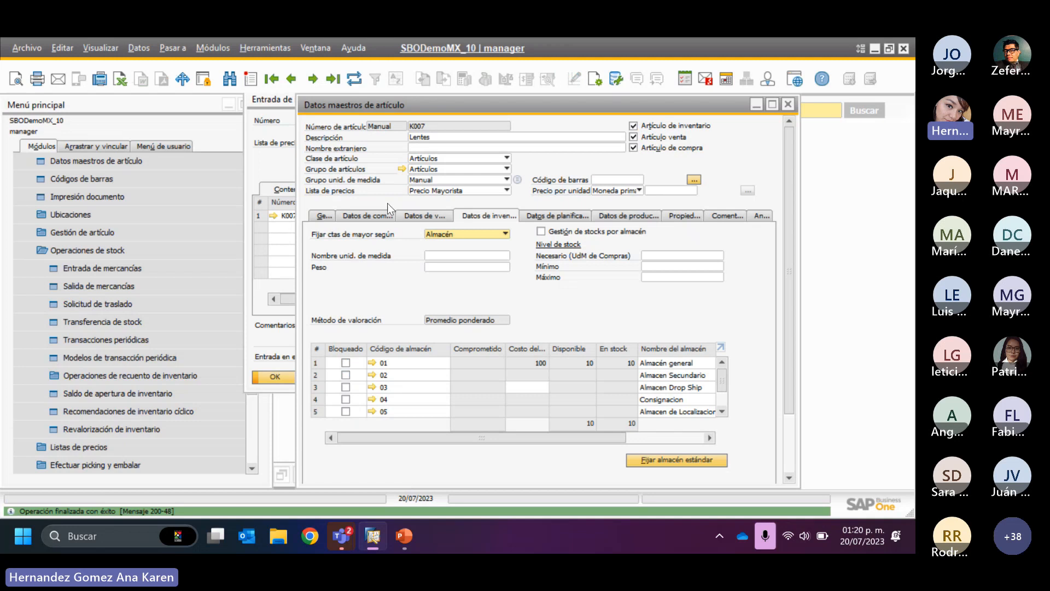
{"action": "left_click", "coordinate": [361, 77]}
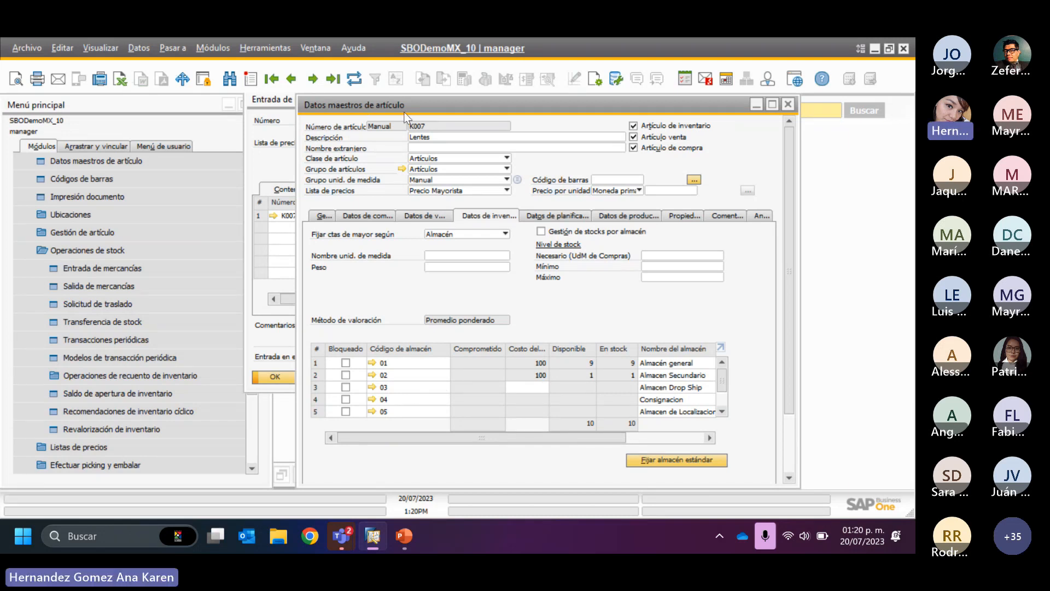
- Copy the item number K007 into the first line of a goods issue (Salida de mercancías) and fill in its quantity
{"action": "right_click", "coordinate": [416, 131]}
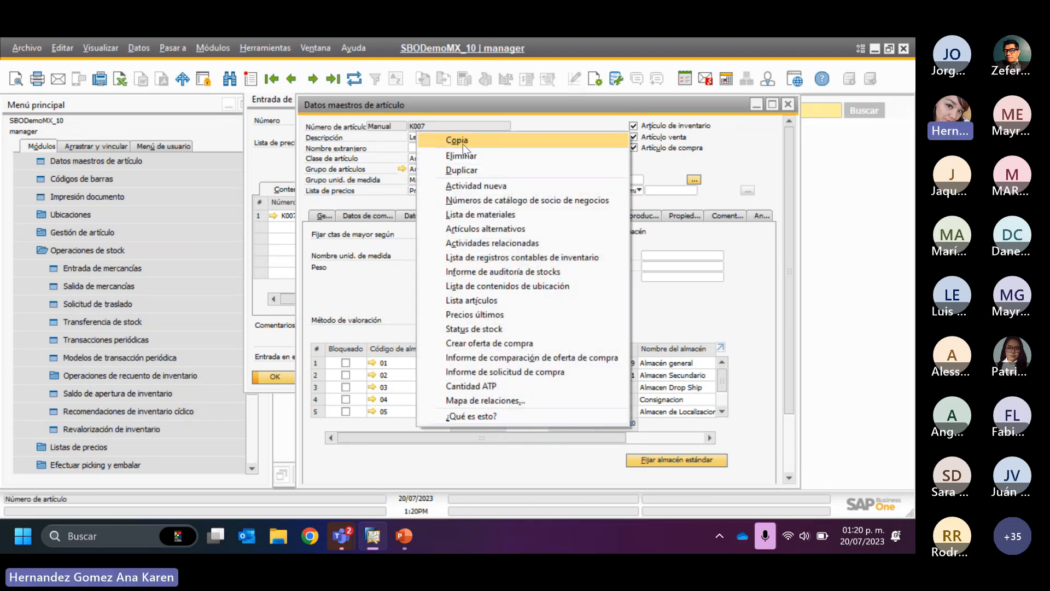
{"action": "left_click", "coordinate": [462, 140]}
{"action": "left_click", "coordinate": [96, 292]}
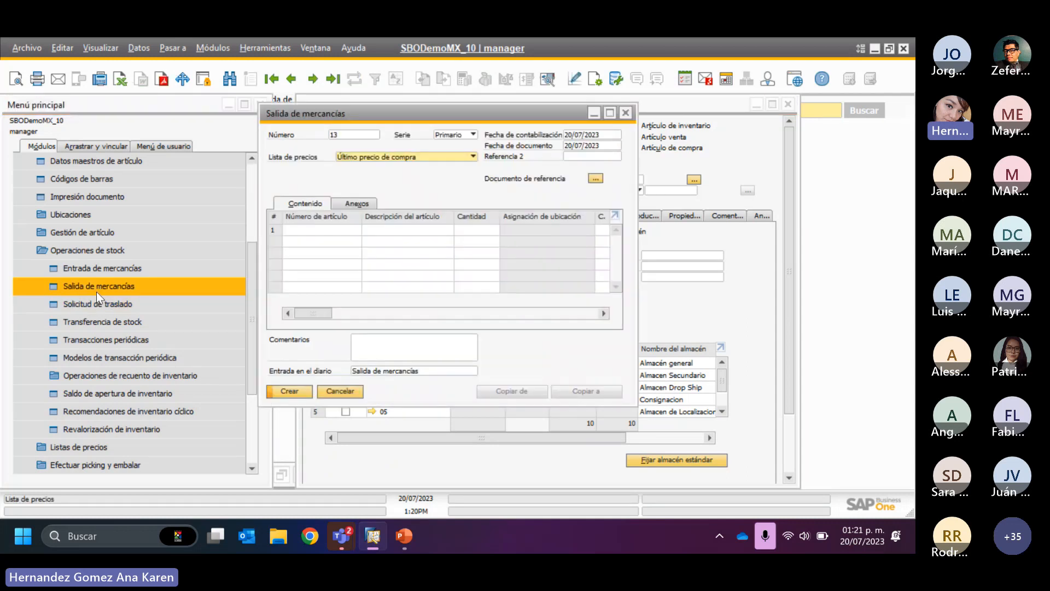
{"action": "left_click", "coordinate": [342, 228]}
{"action": "type", "text": "K007"}
{"action": "key", "text": "Tab"}
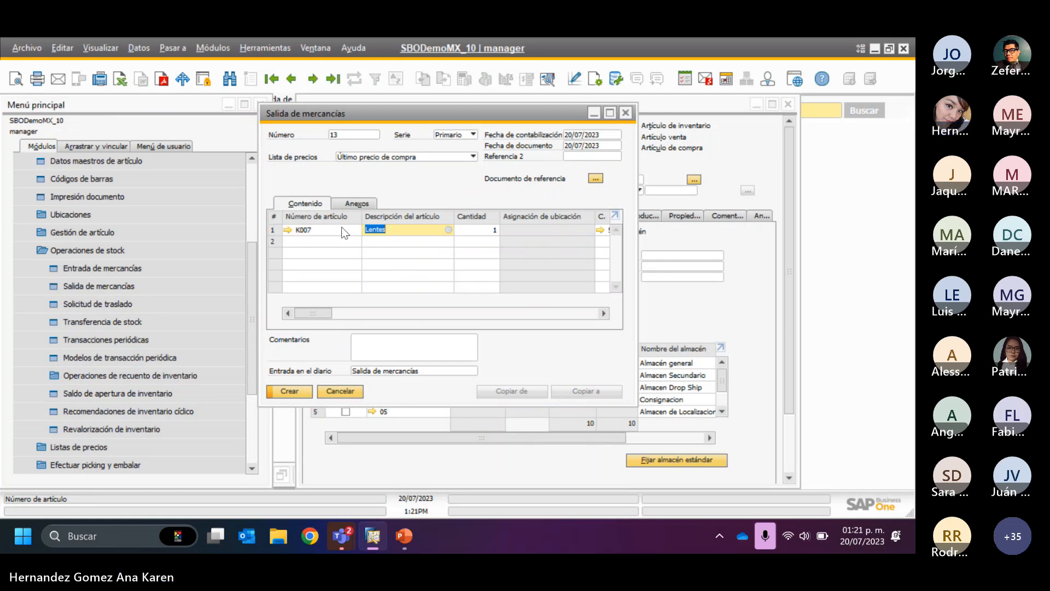
{"action": "left_click", "coordinate": [482, 231]}
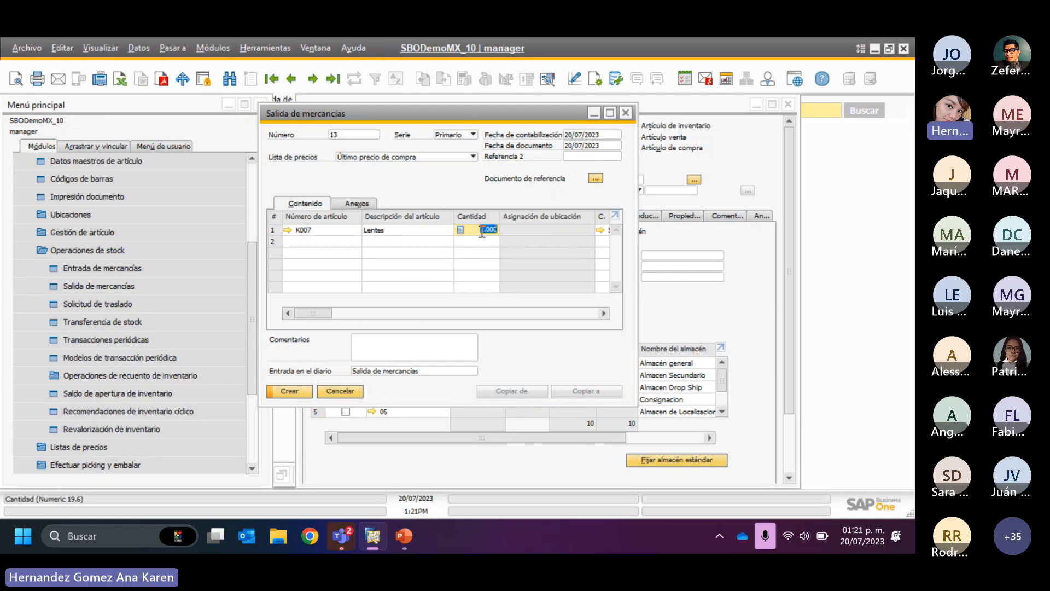
{"action": "key", "text": "Tab"}
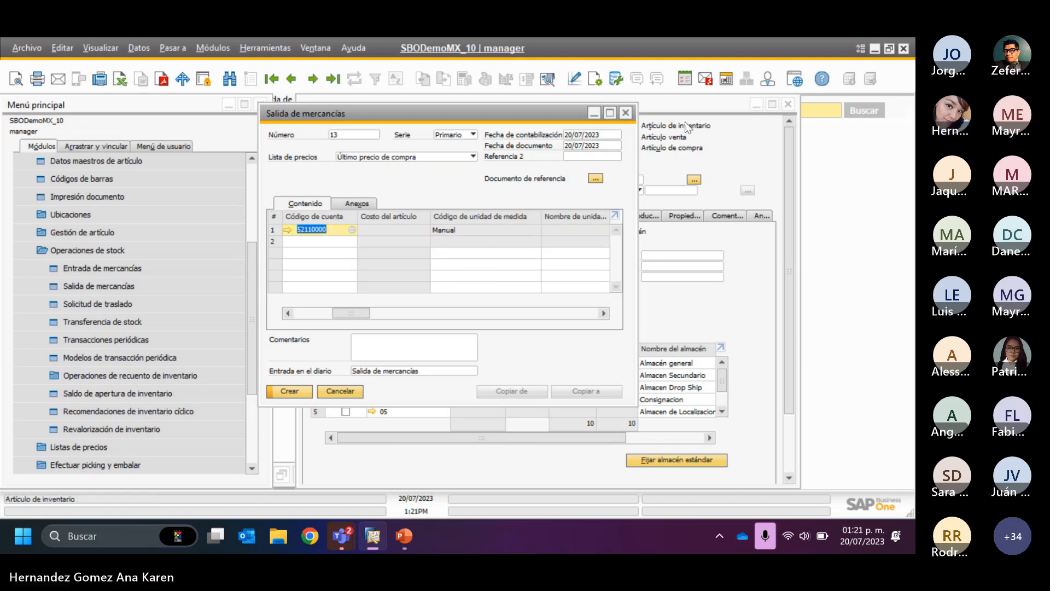
- Preview the goods issue's journal entry, close the preview, create the document with confirmation, and close the goods issue window
{"action": "left_click", "coordinate": [547, 79]}
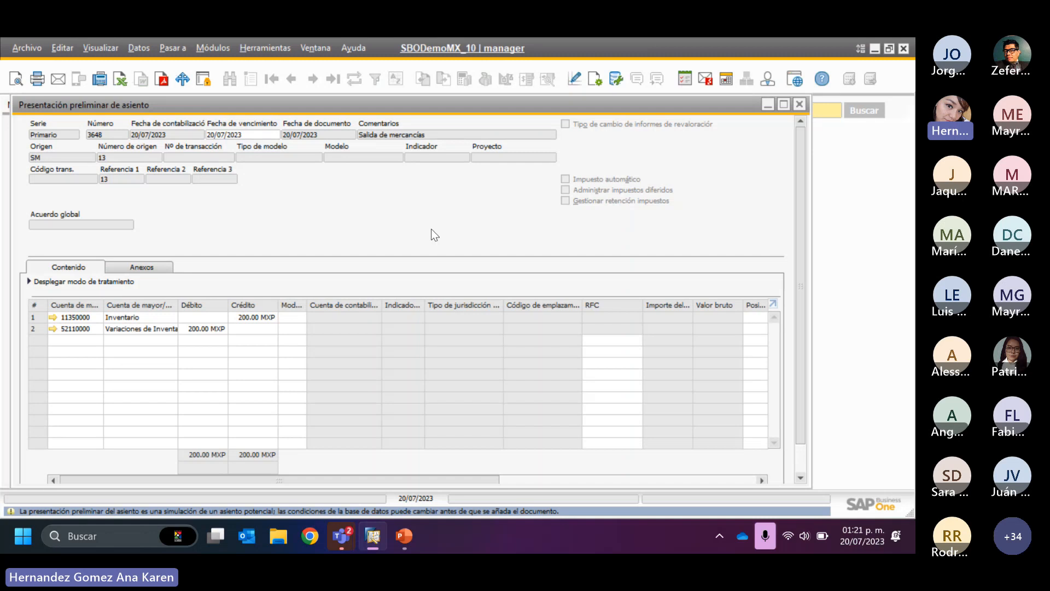
{"action": "left_click", "coordinate": [799, 107]}
{"action": "left_click", "coordinate": [290, 391]}
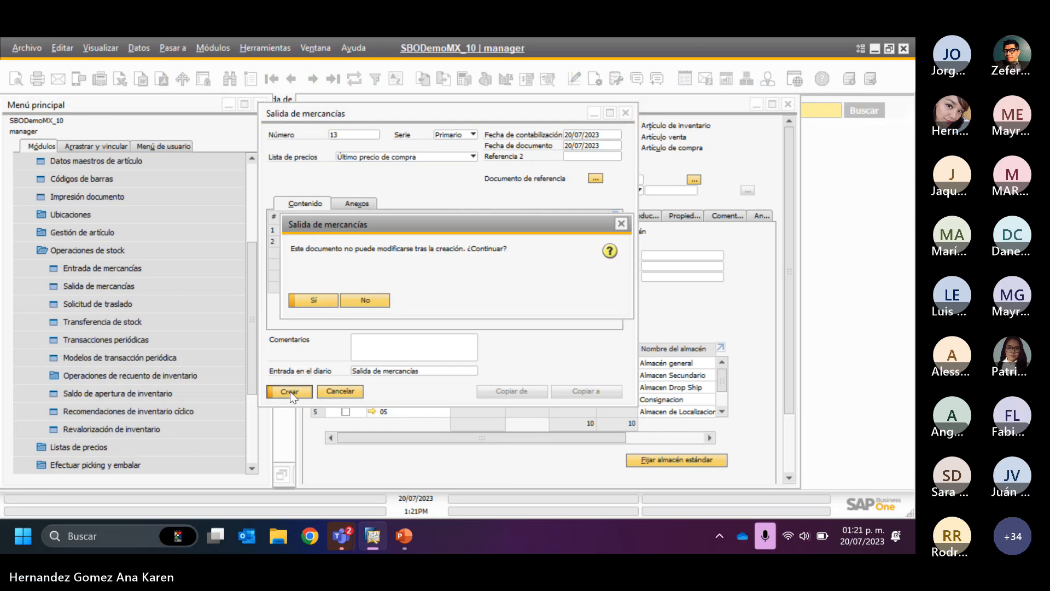
{"action": "left_click", "coordinate": [313, 300]}
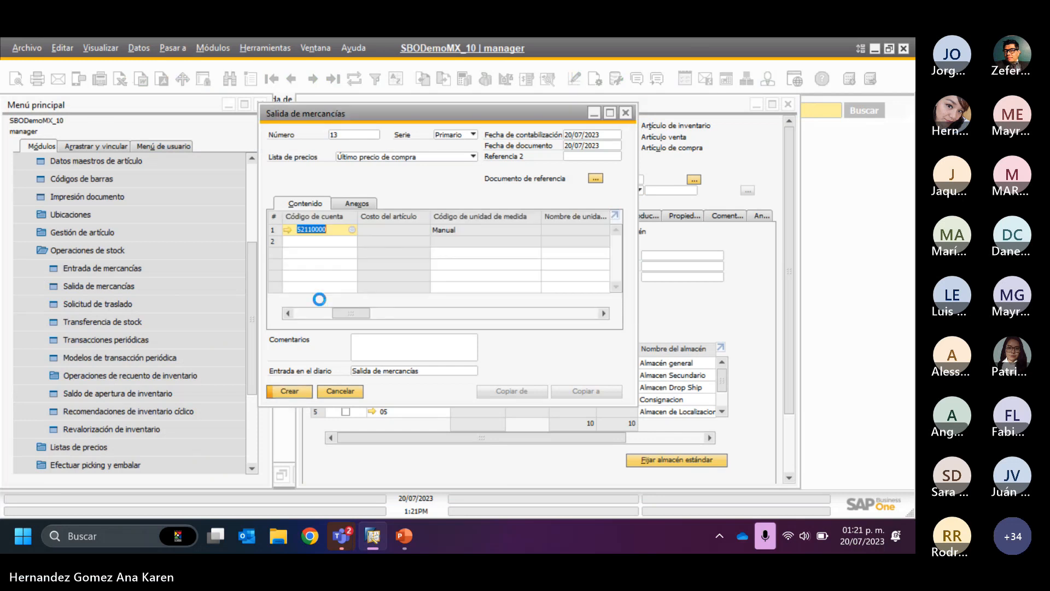
{"action": "left_click", "coordinate": [356, 390]}
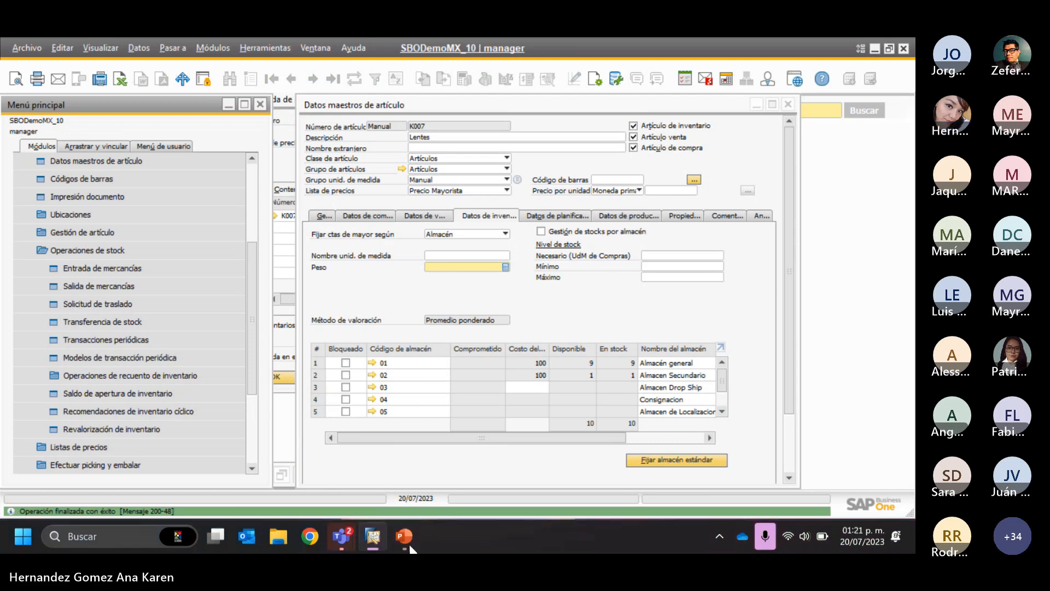
- Switch to PowerPoint, resume the slide show from the DEMO slide, and advance to the slide "Consignación del cliente"
{"action": "left_click", "coordinate": [402, 540]}
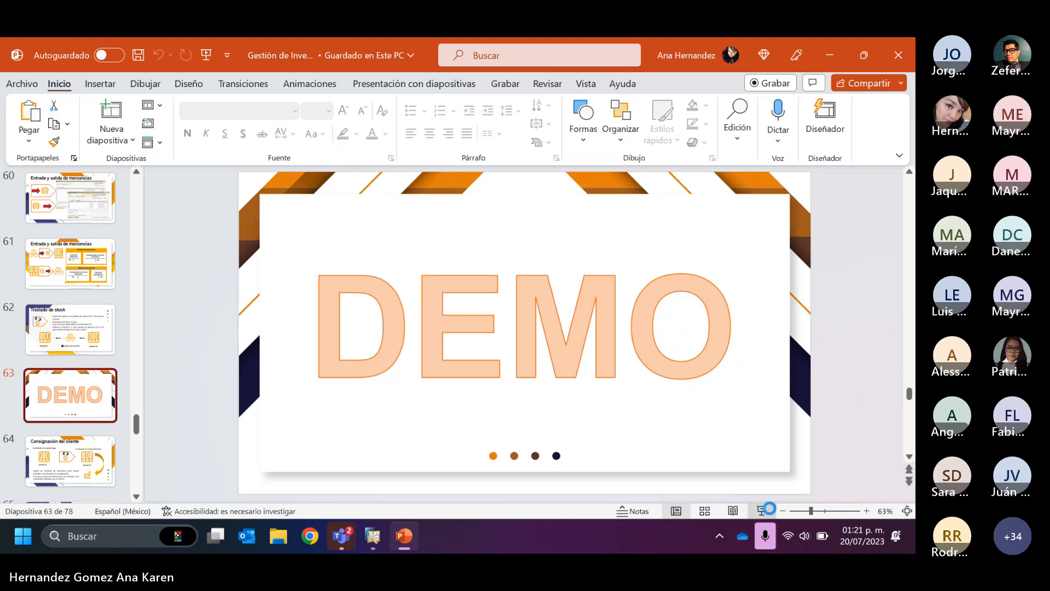
{"action": "left_click", "coordinate": [761, 511]}
{"action": "left_click", "coordinate": [472, 417]}
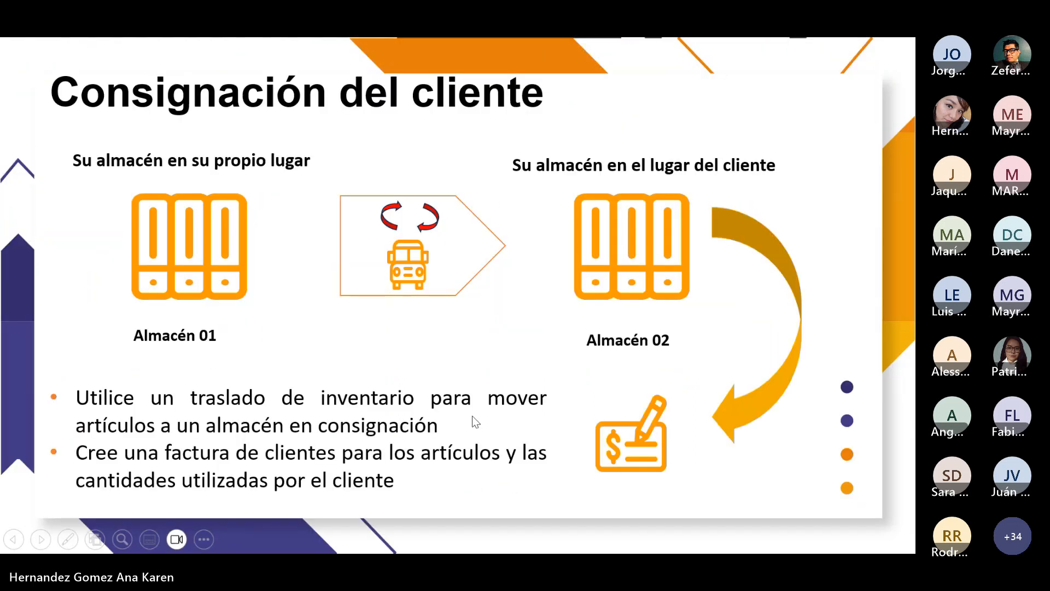
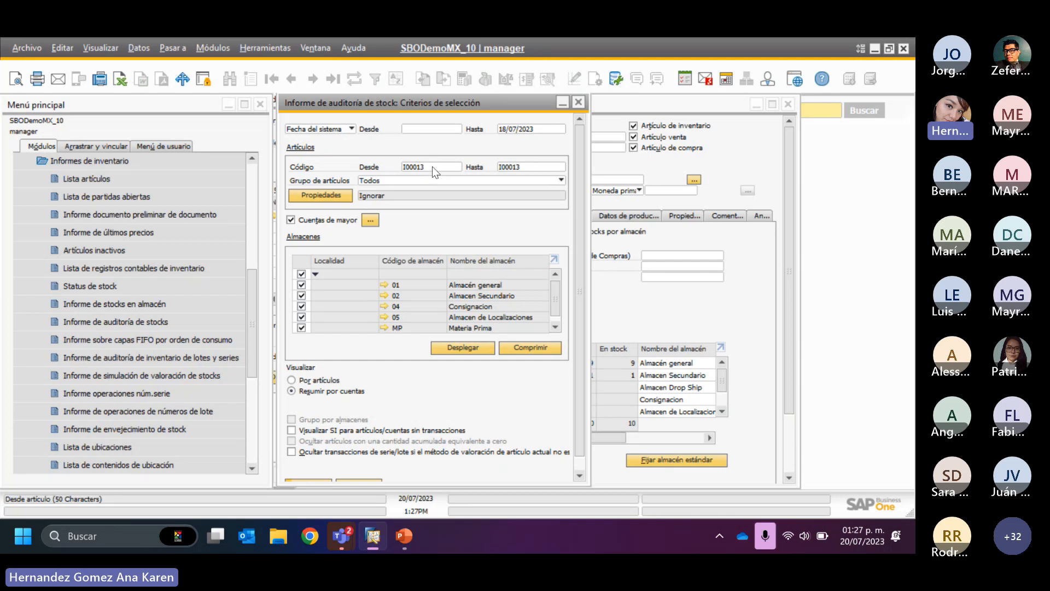
- Examine the stock audit report's selection criteria: the item group options, the item properties and the ledger account selection
{"action": "left_click", "coordinate": [401, 182]}
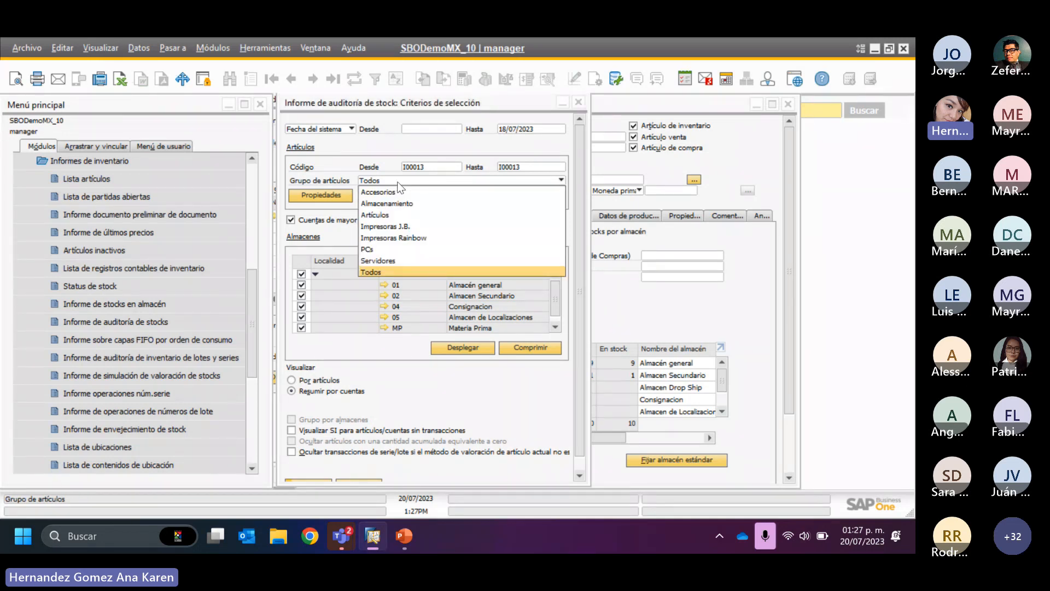
{"action": "left_click", "coordinate": [310, 191]}
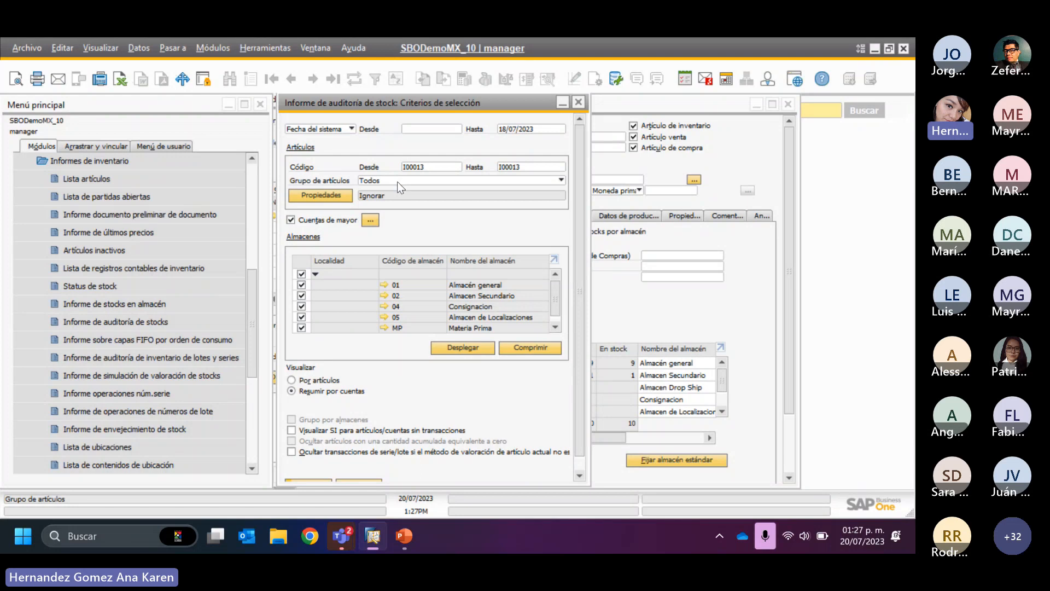
{"action": "left_click", "coordinate": [310, 191]}
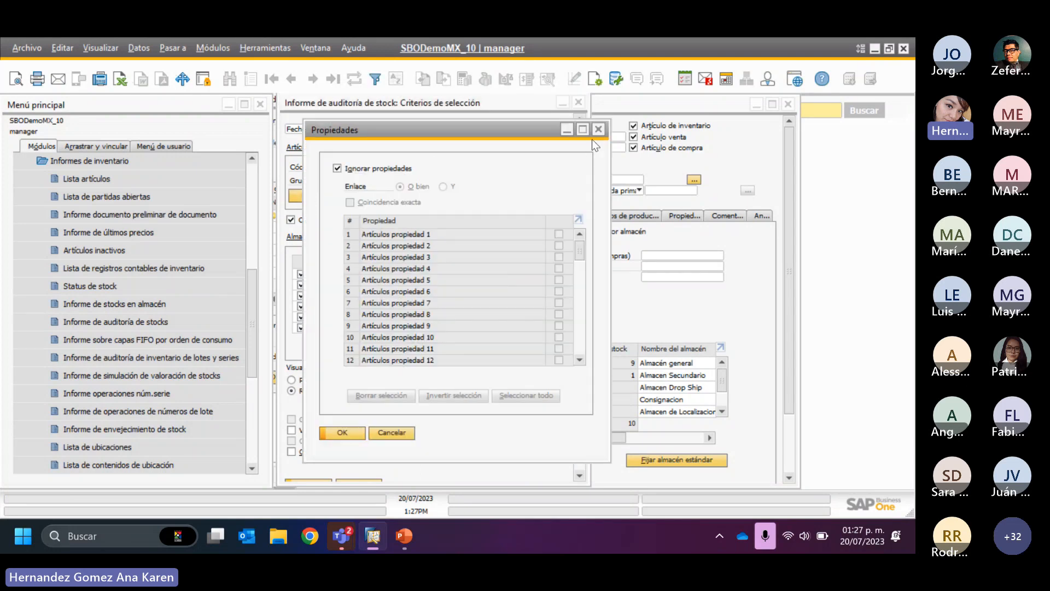
{"action": "left_click", "coordinate": [599, 130]}
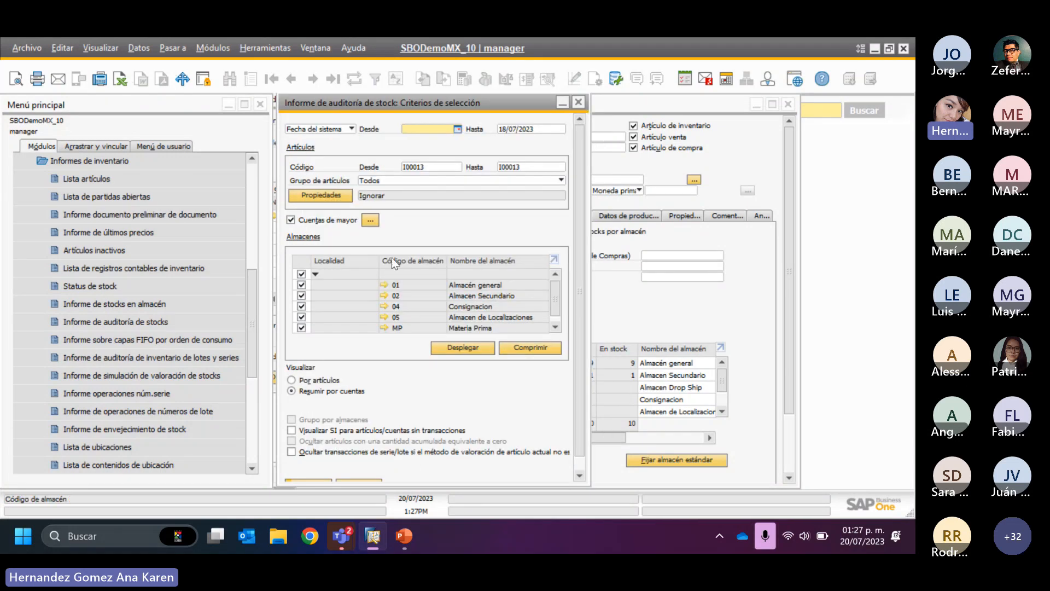
{"action": "left_click", "coordinate": [371, 220]}
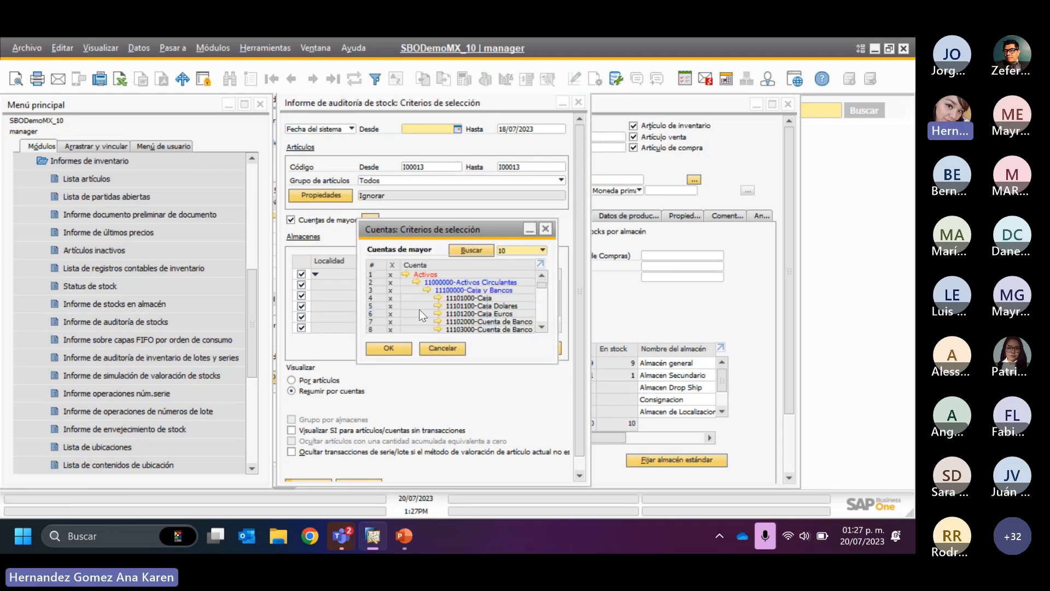
{"action": "left_click", "coordinate": [457, 349]}
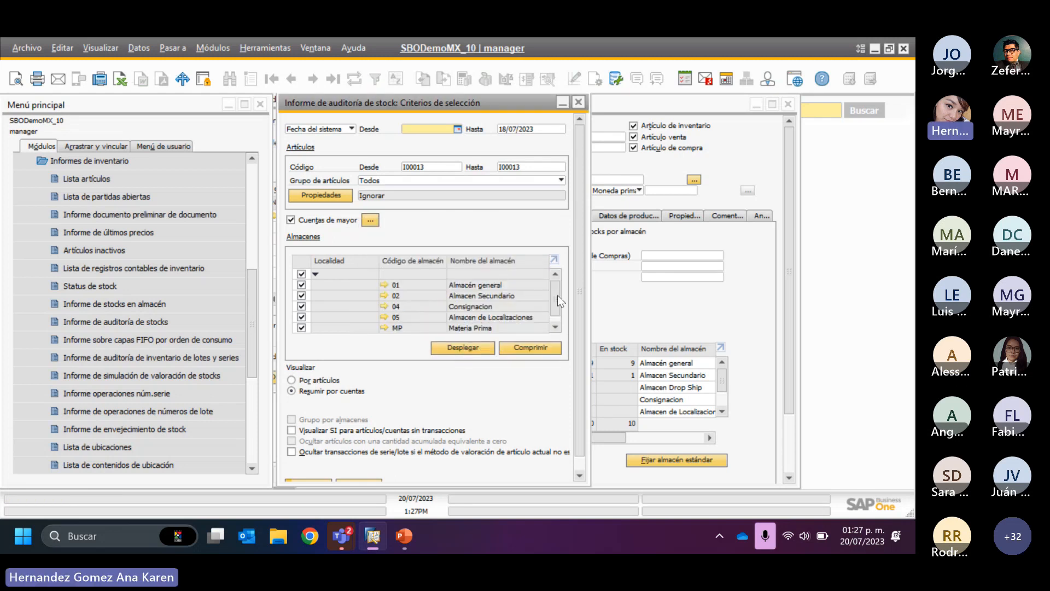
- Run the stock audit report for item I00013, view its expanded account lines full size, and close it with its criteria
{"action": "scroll", "coordinate": [576, 340], "scroll_direction": "down", "scroll_amount": 1}
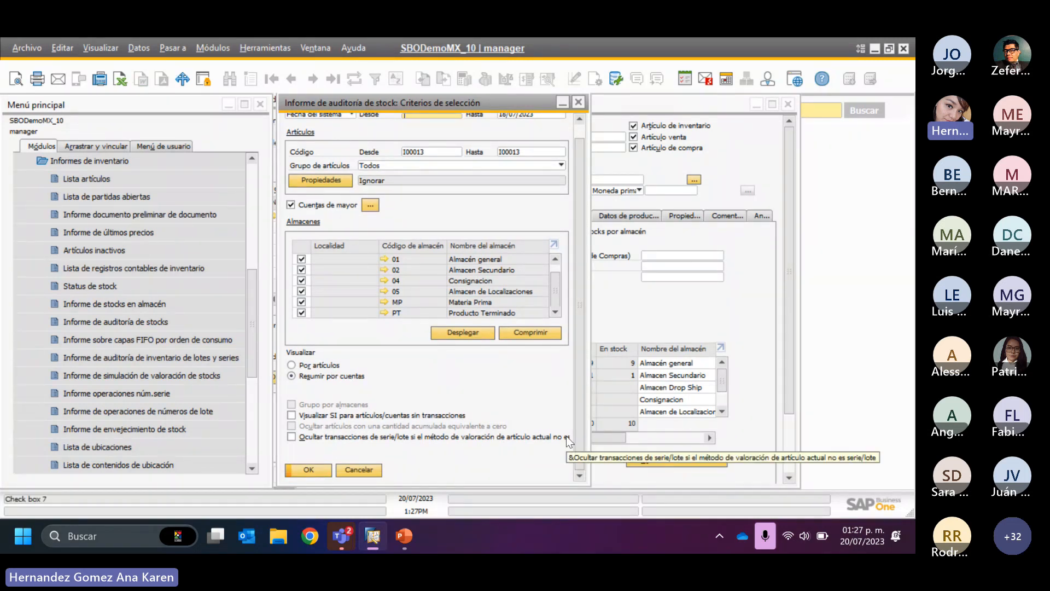
{"action": "left_click", "coordinate": [321, 470]}
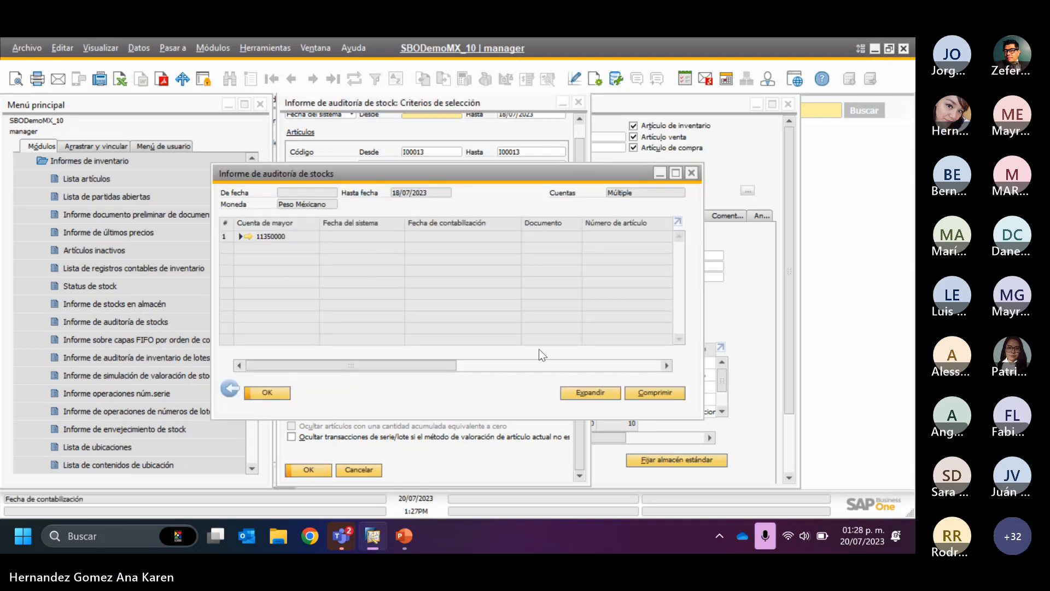
{"action": "left_click", "coordinate": [610, 394]}
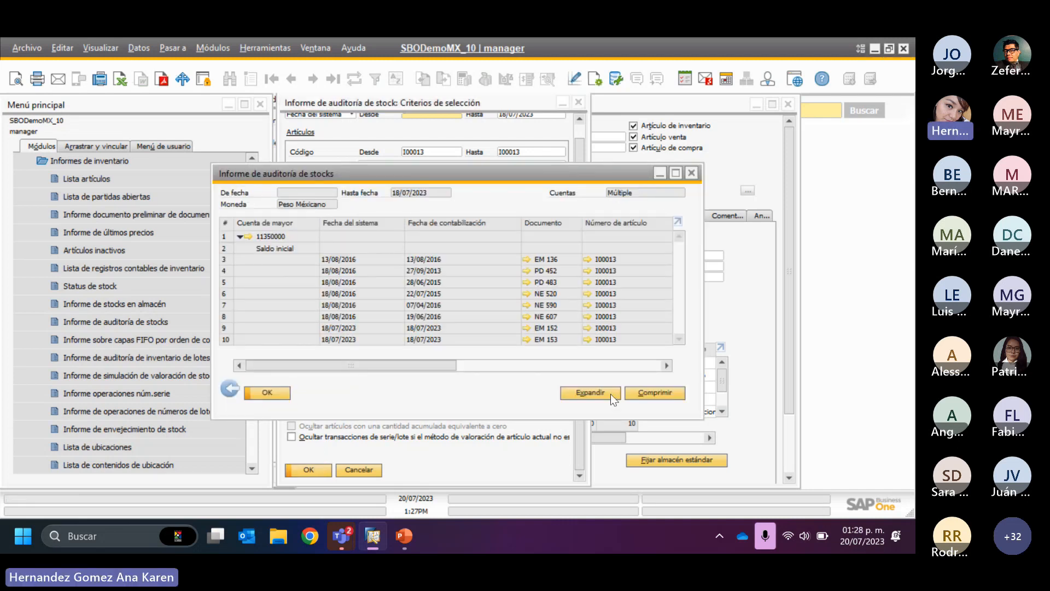
{"action": "left_click", "coordinate": [672, 176]}
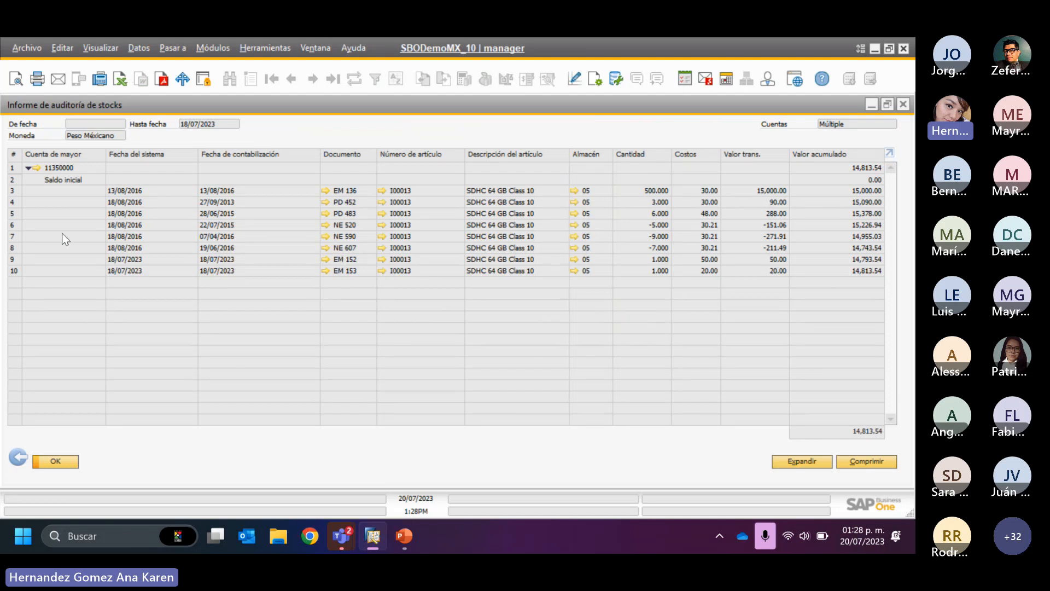
{"action": "left_click", "coordinate": [18, 457]}
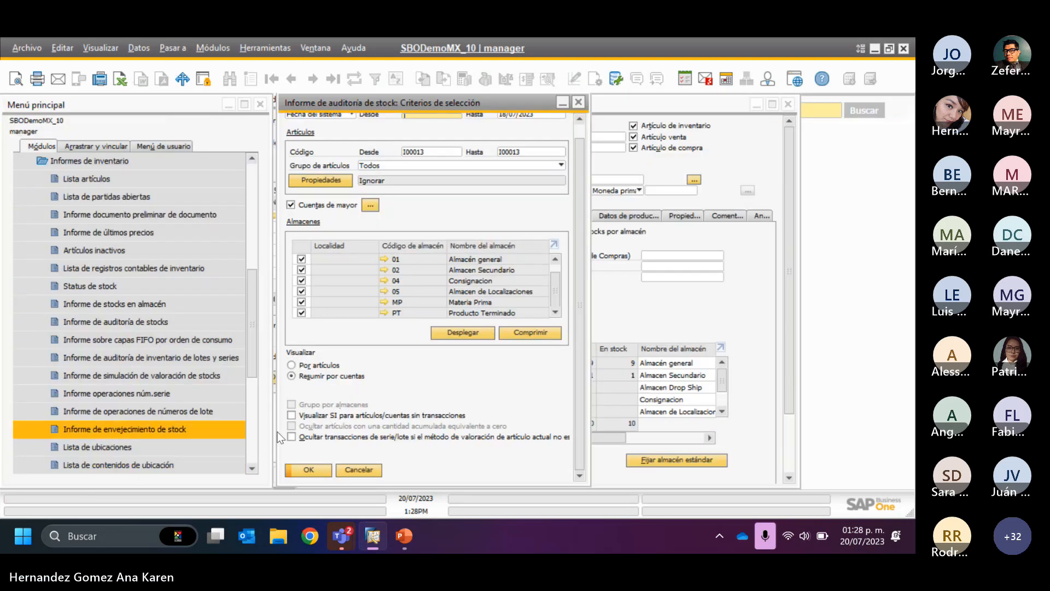
{"action": "left_click", "coordinate": [358, 470]}
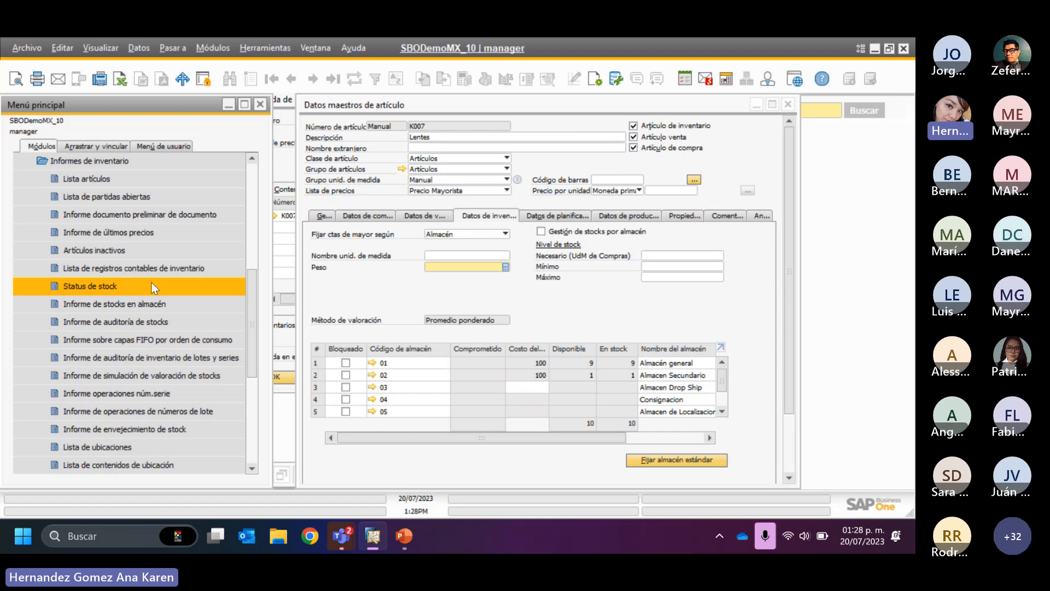
- Open the Status de stock report criteria and examine the supplier, item group, location and warehouse filters
{"action": "left_click", "coordinate": [117, 285]}
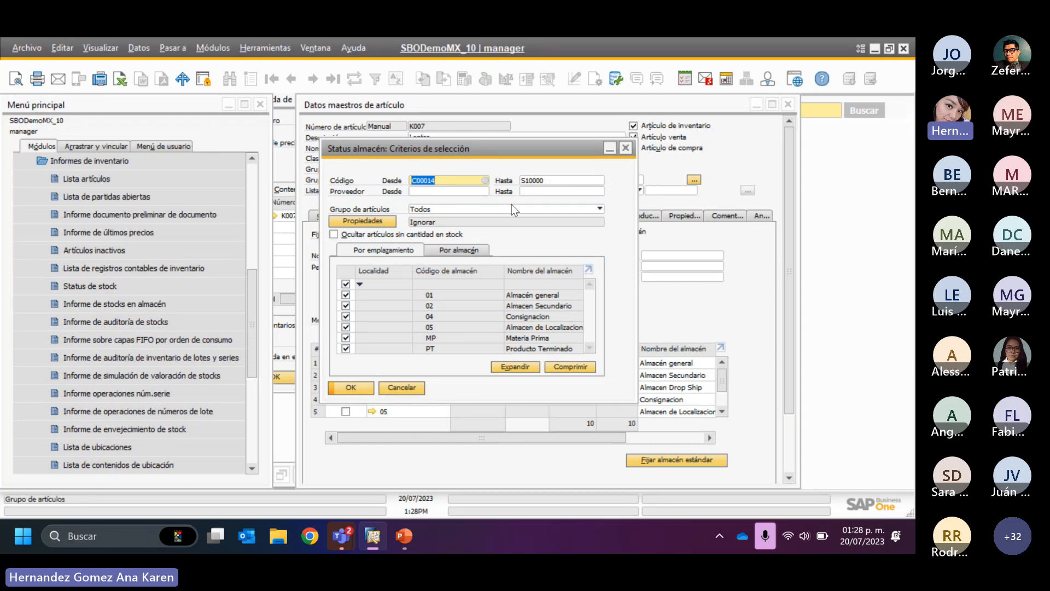
{"action": "left_click", "coordinate": [449, 192]}
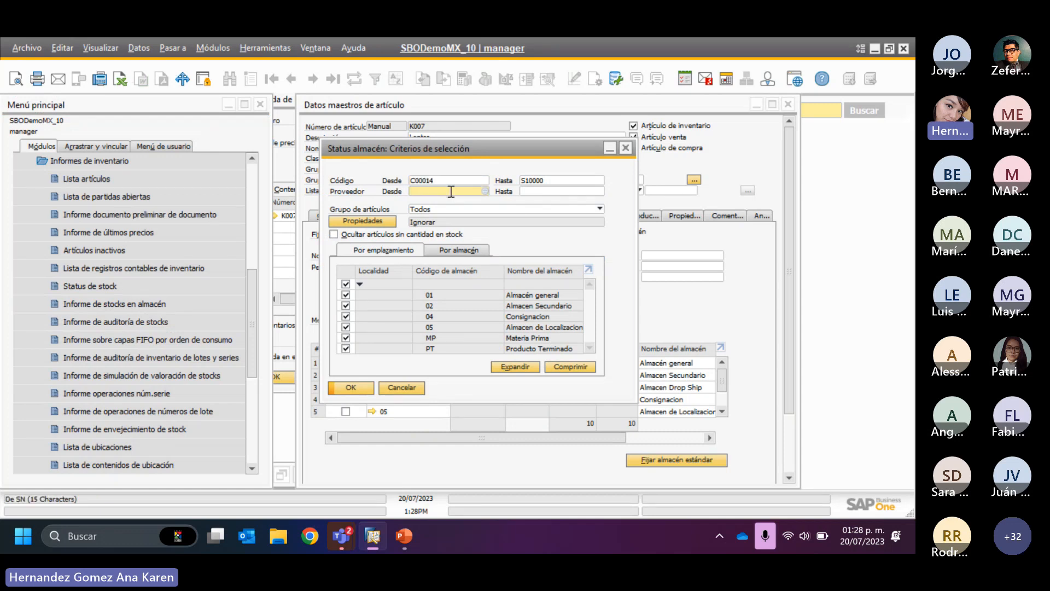
{"action": "left_click", "coordinate": [426, 210]}
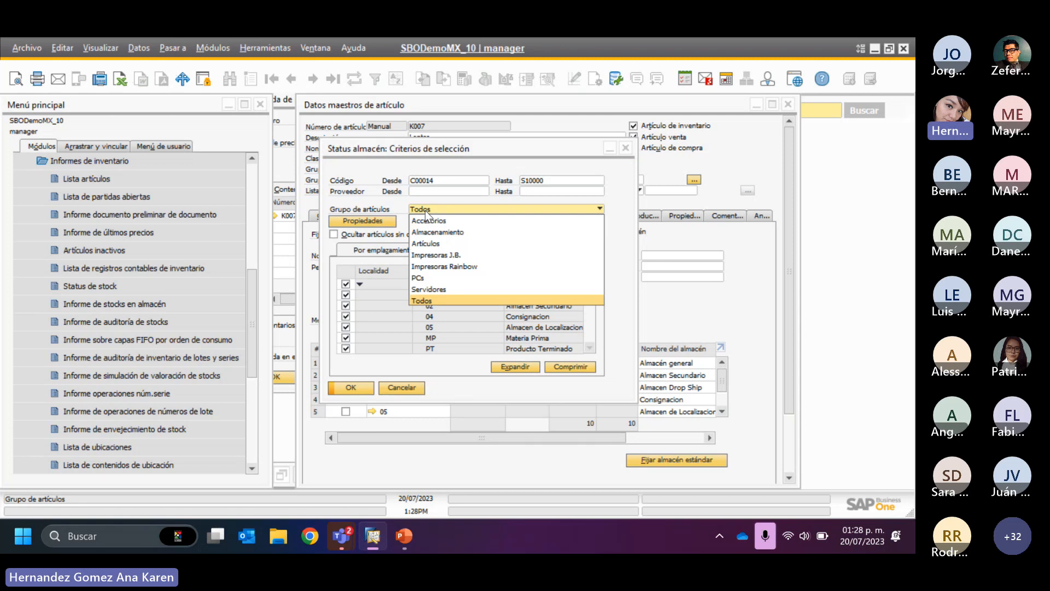
{"action": "left_click", "coordinate": [395, 213]}
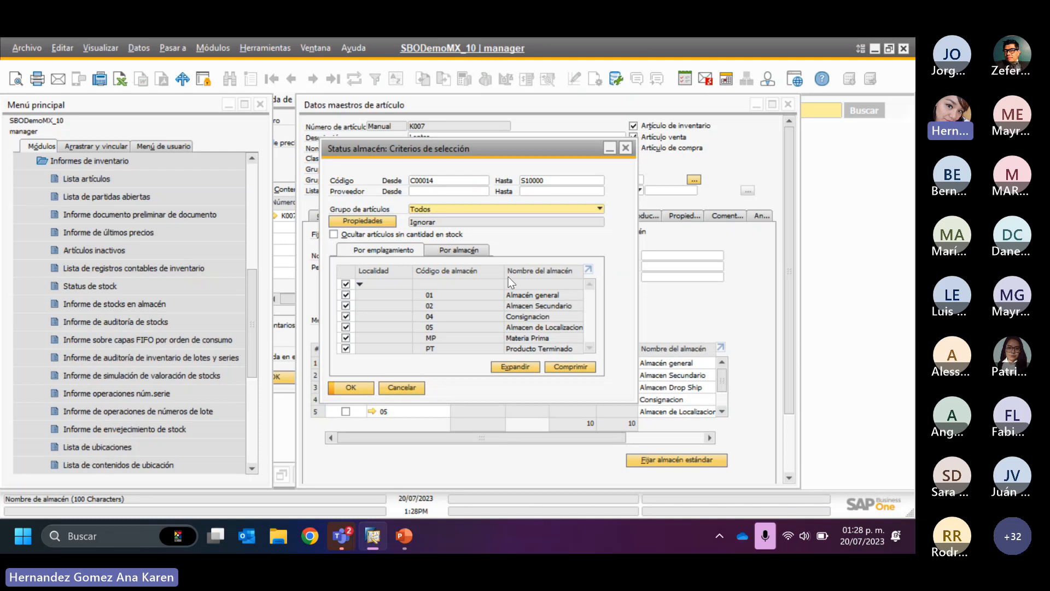
{"action": "left_click", "coordinate": [448, 251]}
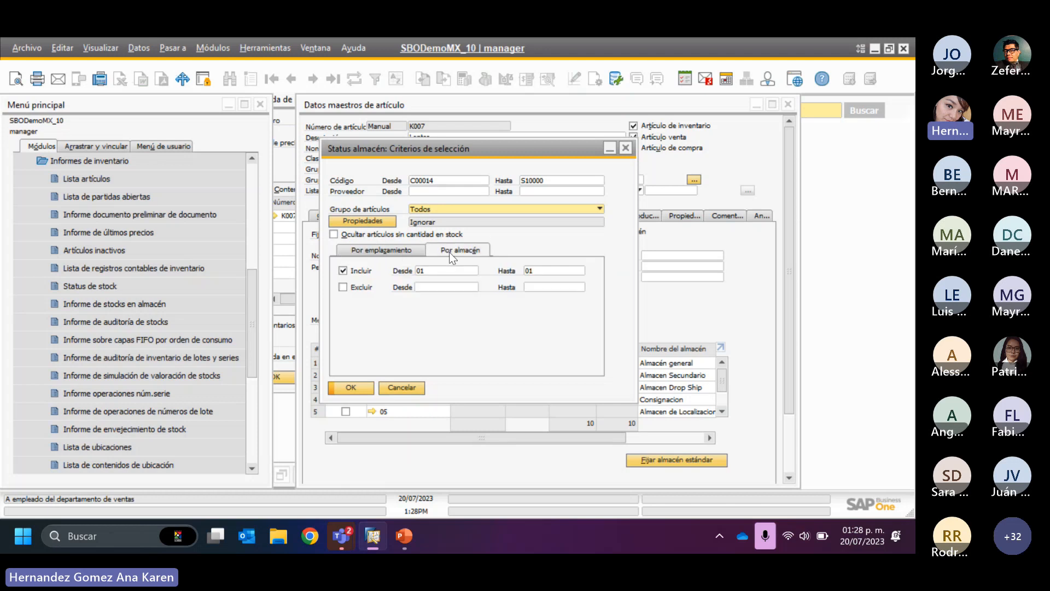
{"action": "left_click", "coordinate": [403, 248]}
- Run the Status de stock report for all item groups, check its column visibility settings, and return to the criteria
{"action": "left_click", "coordinate": [352, 387]}
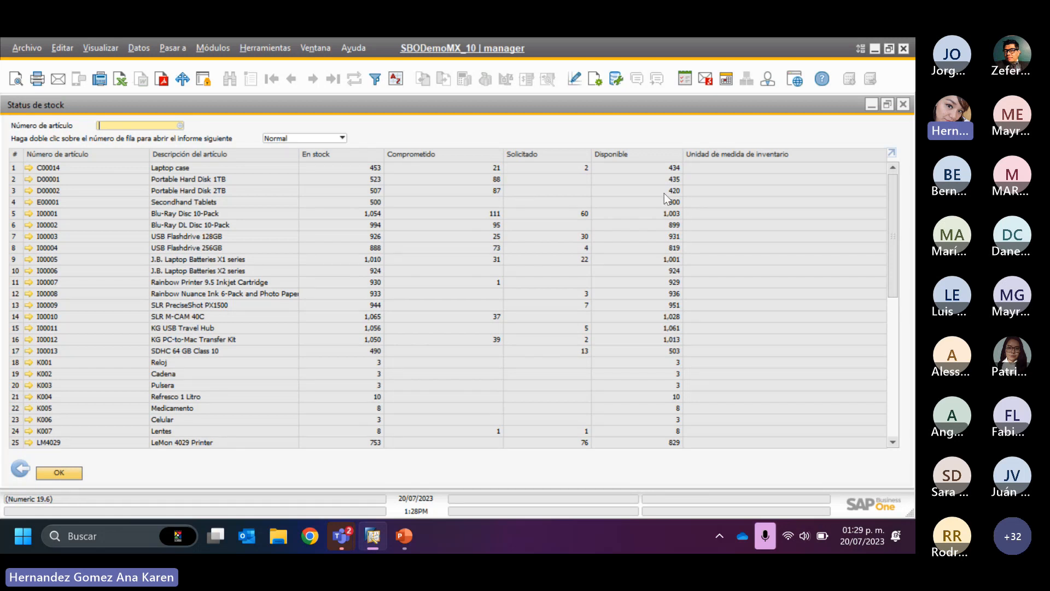
{"action": "left_click", "coordinate": [595, 83]}
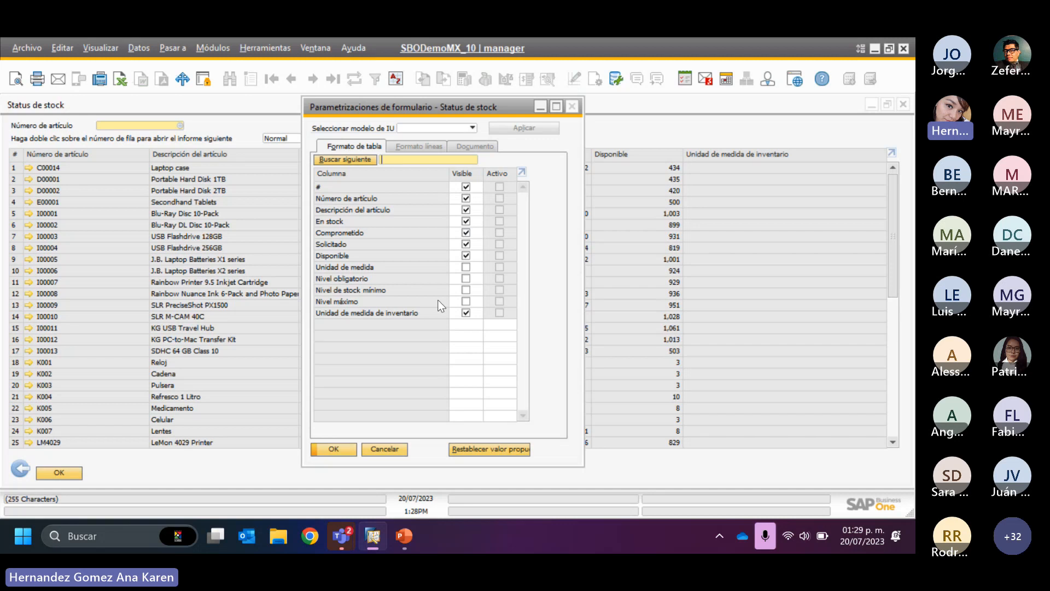
{"action": "left_click", "coordinate": [385, 449]}
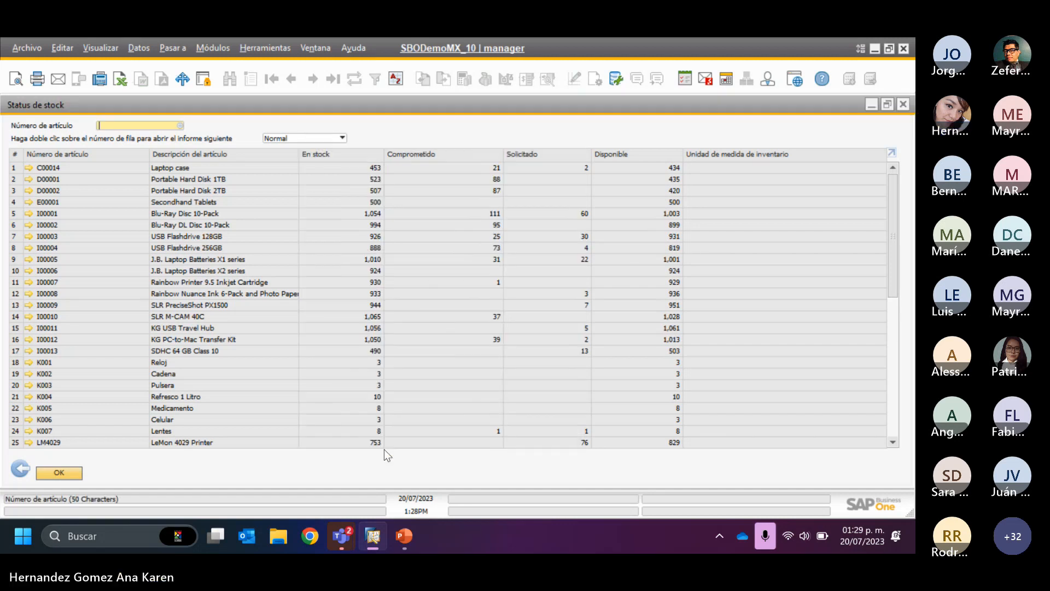
{"action": "left_click", "coordinate": [30, 464]}
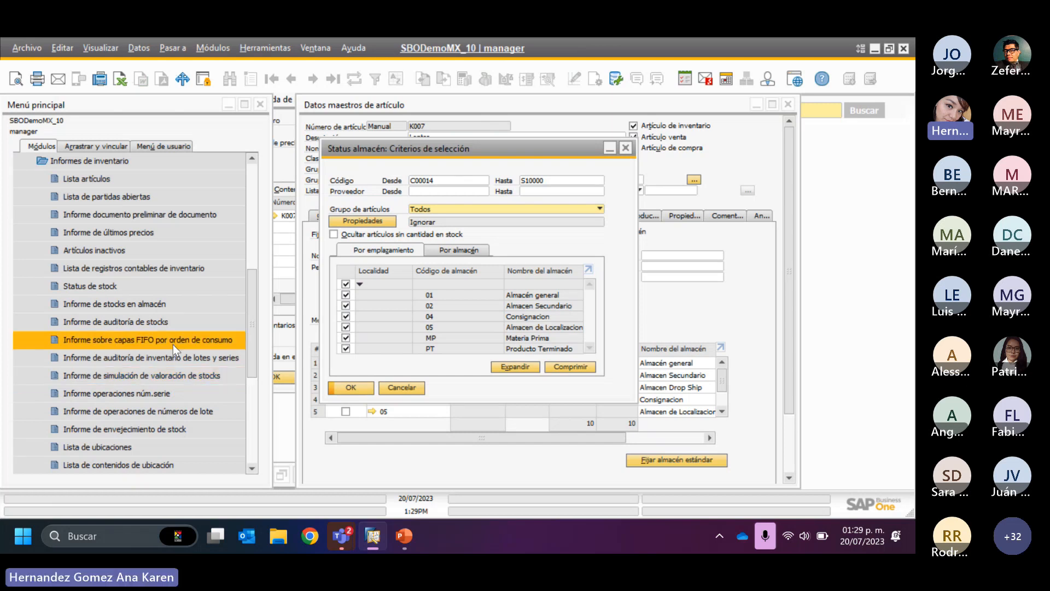
- Open the Lista de registros contables de inventario criteria and examine the resource, business partner and other filters before returning to the item filters
{"action": "left_click", "coordinate": [152, 270]}
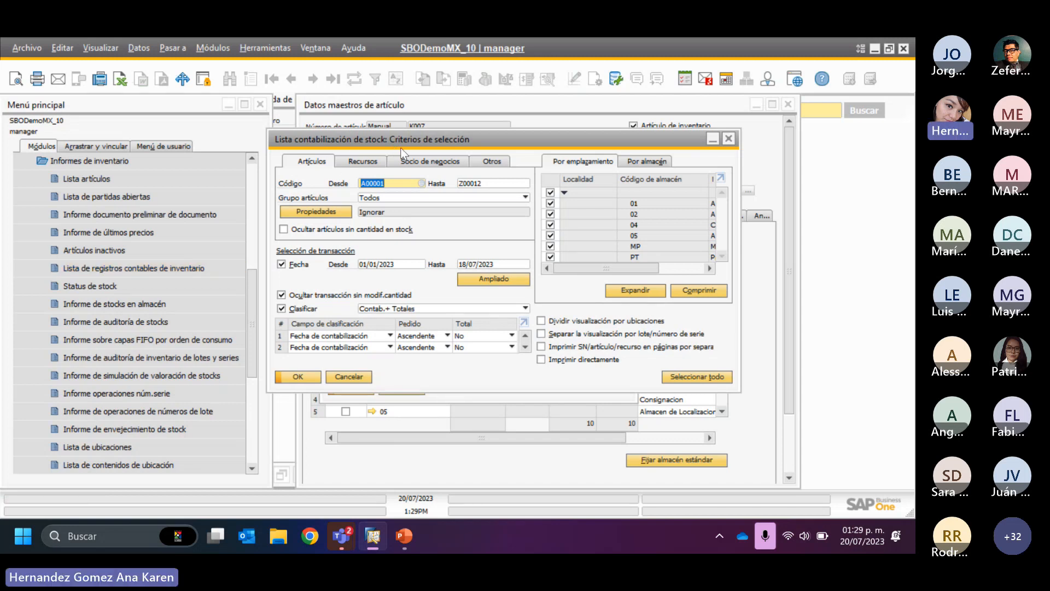
{"action": "left_click", "coordinate": [358, 162]}
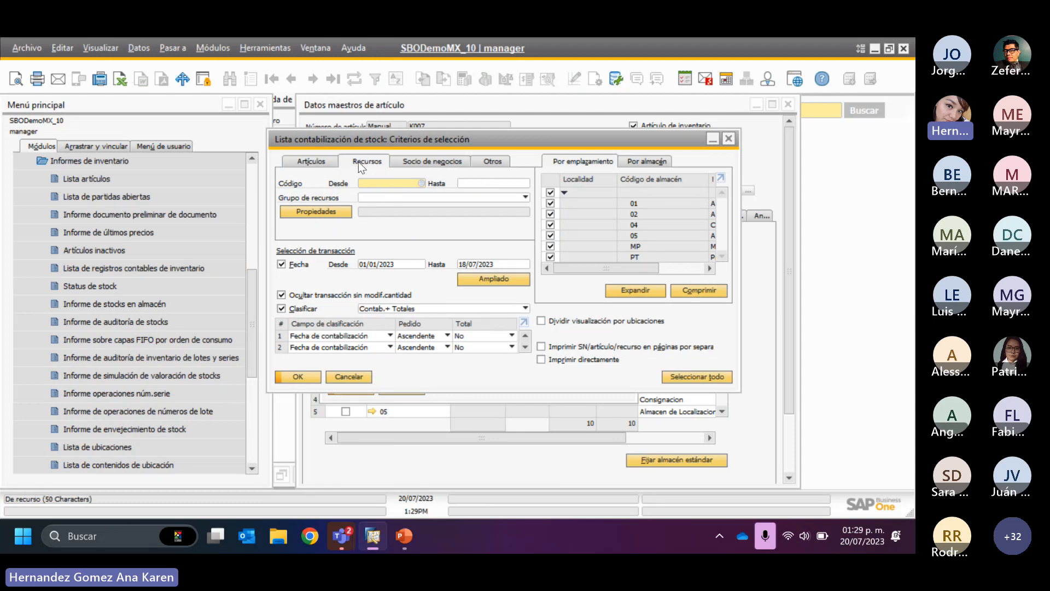
{"action": "left_click", "coordinate": [414, 163]}
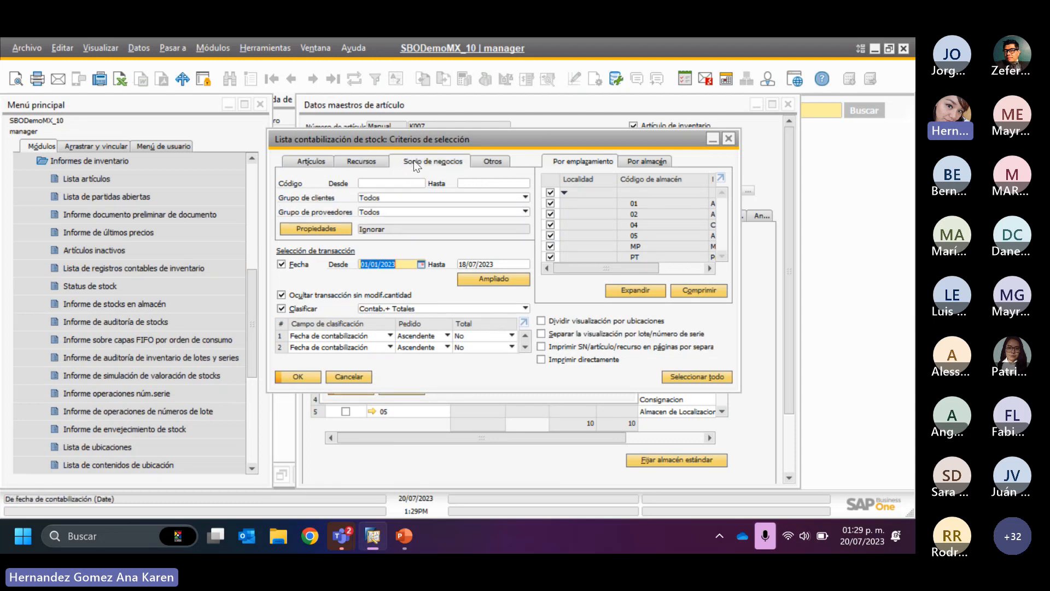
{"action": "left_click", "coordinate": [486, 158]}
{"action": "left_click", "coordinate": [302, 167]}
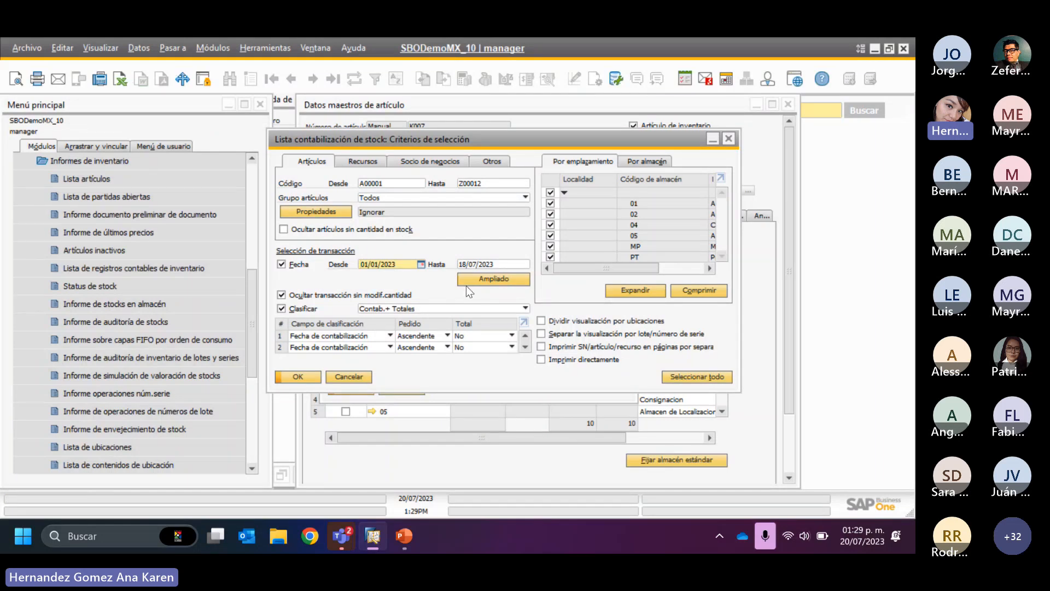
- Check the Clasificar options, run the inventory posting list with Contab.+ Totales, and return to its selection criteria
{"action": "left_click", "coordinate": [385, 310]}
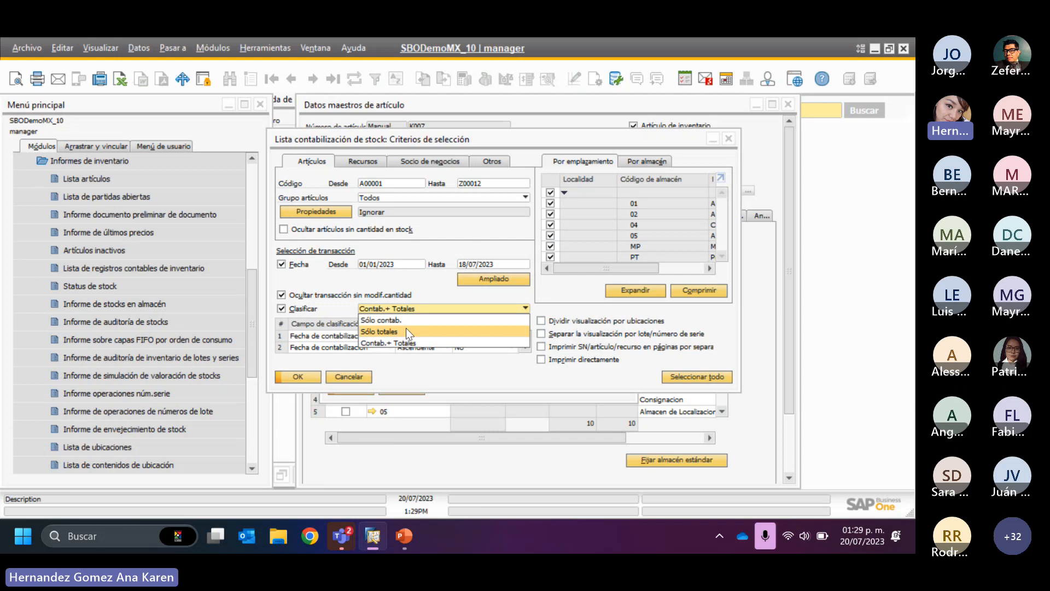
{"action": "left_click", "coordinate": [435, 379]}
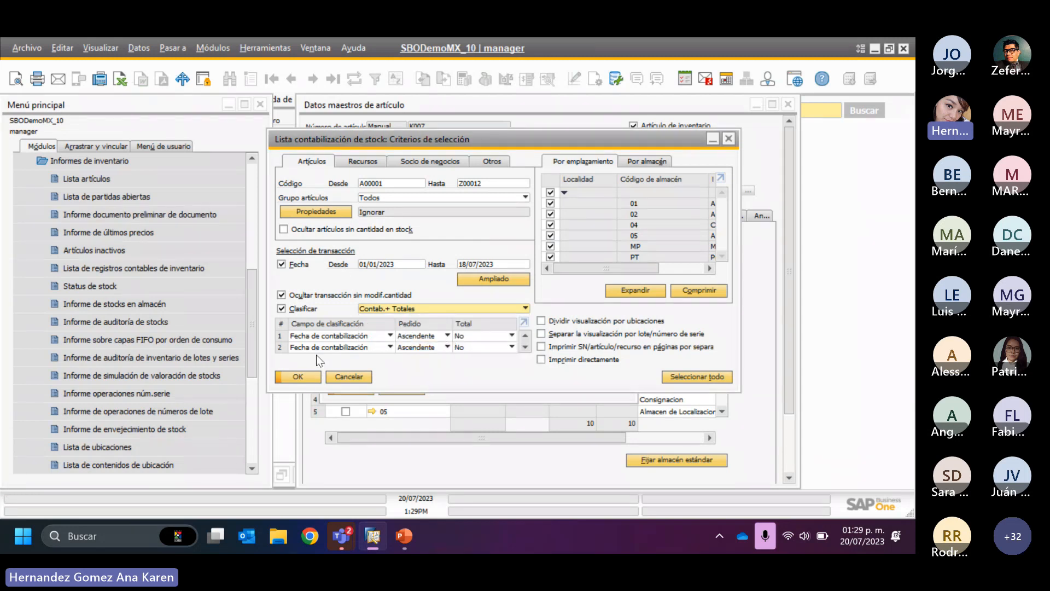
{"action": "left_click", "coordinate": [306, 375]}
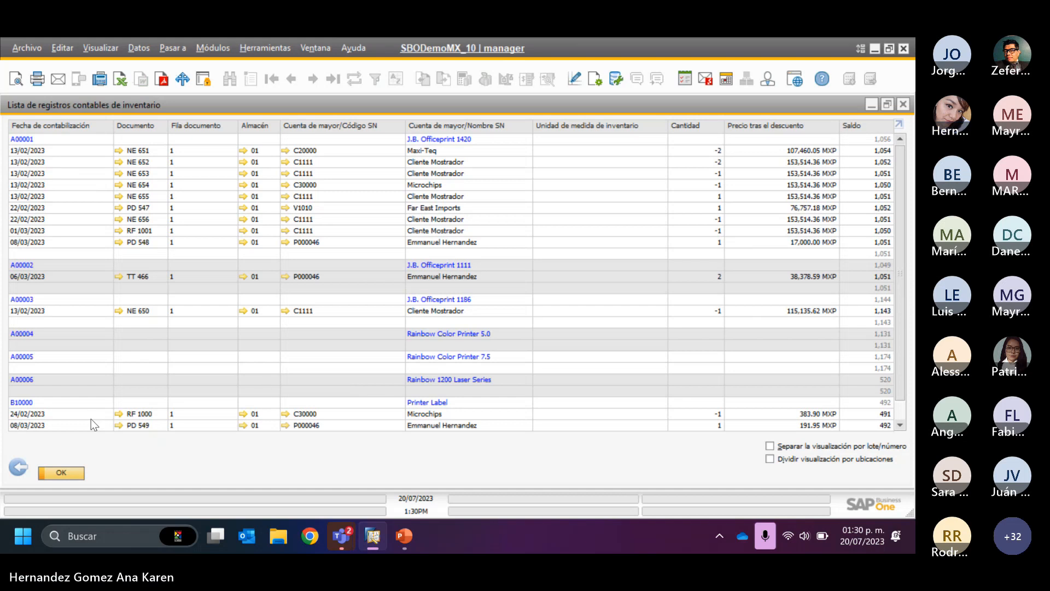
{"action": "left_click", "coordinate": [22, 466]}
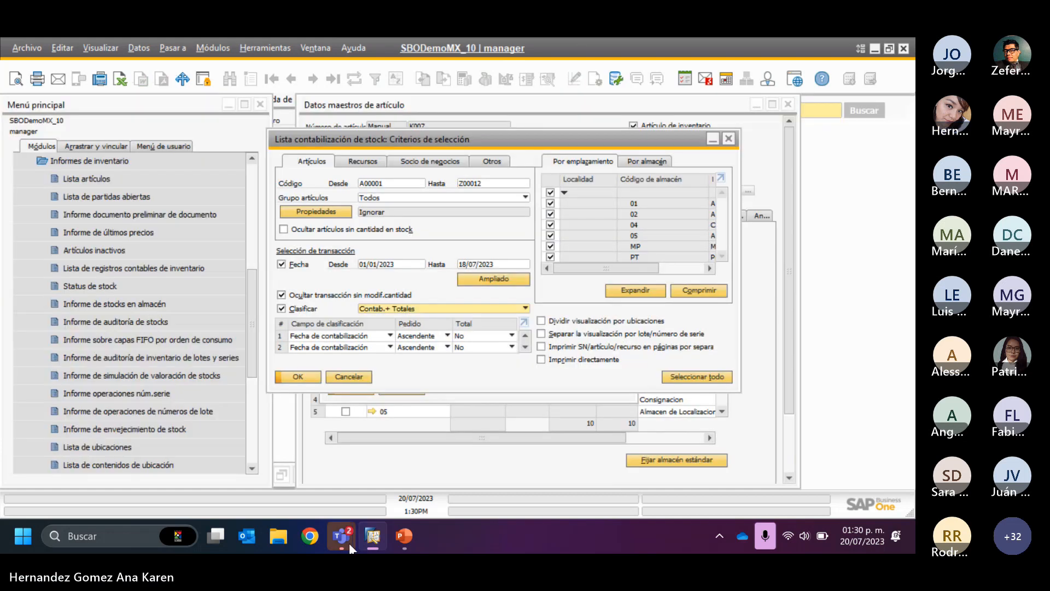
- Switch to PowerPoint, resume the slide show from "Lista de contabilización de stock", and advance to the slide "Material de referencia"
{"action": "left_click", "coordinate": [400, 534]}
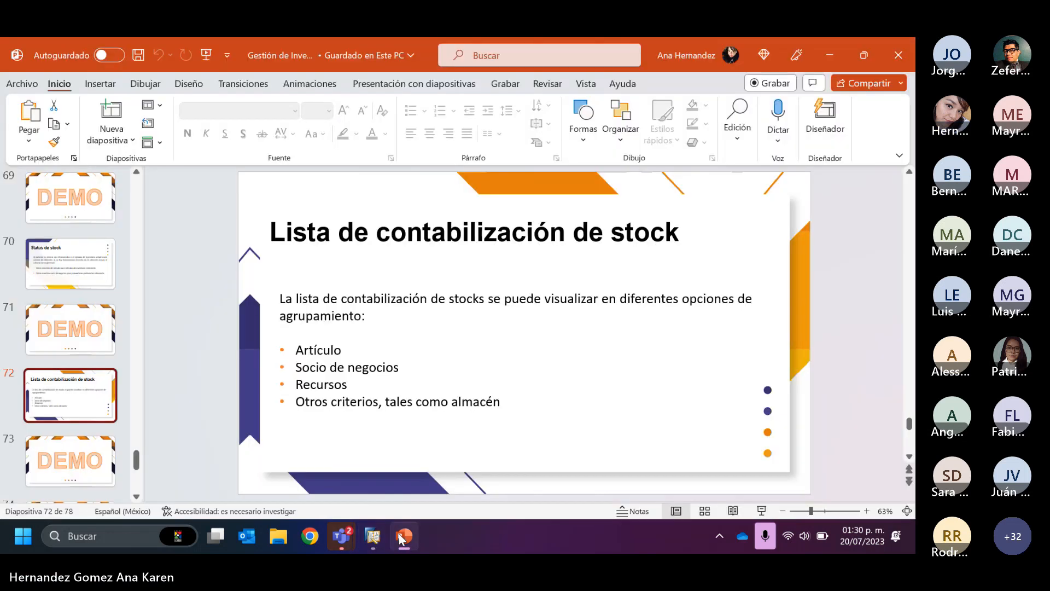
{"action": "left_click", "coordinate": [760, 510]}
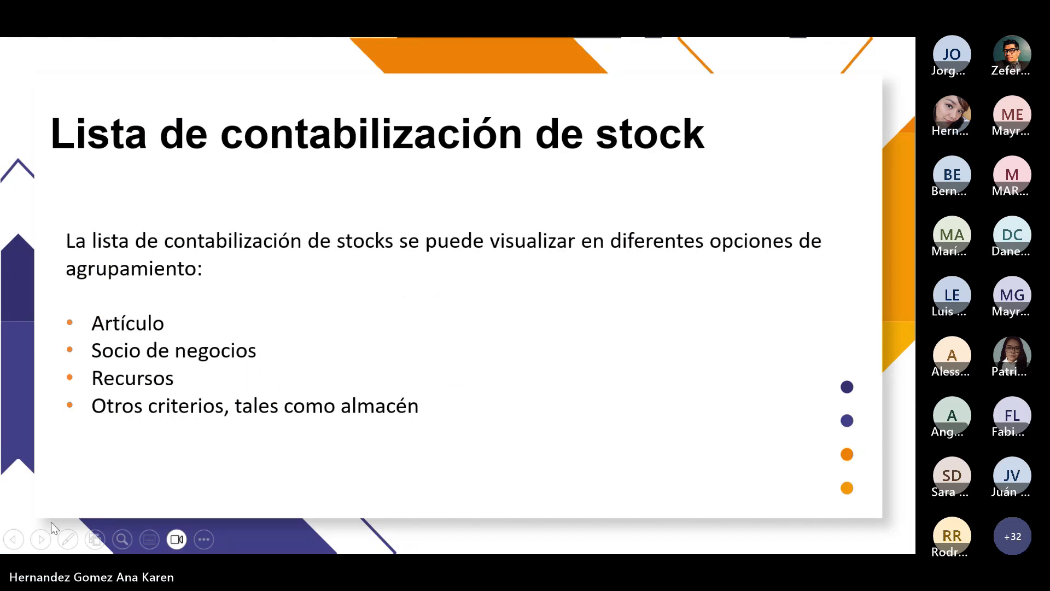
{"action": "left_click", "coordinate": [42, 539]}
{"action": "left_click", "coordinate": [41, 539]}
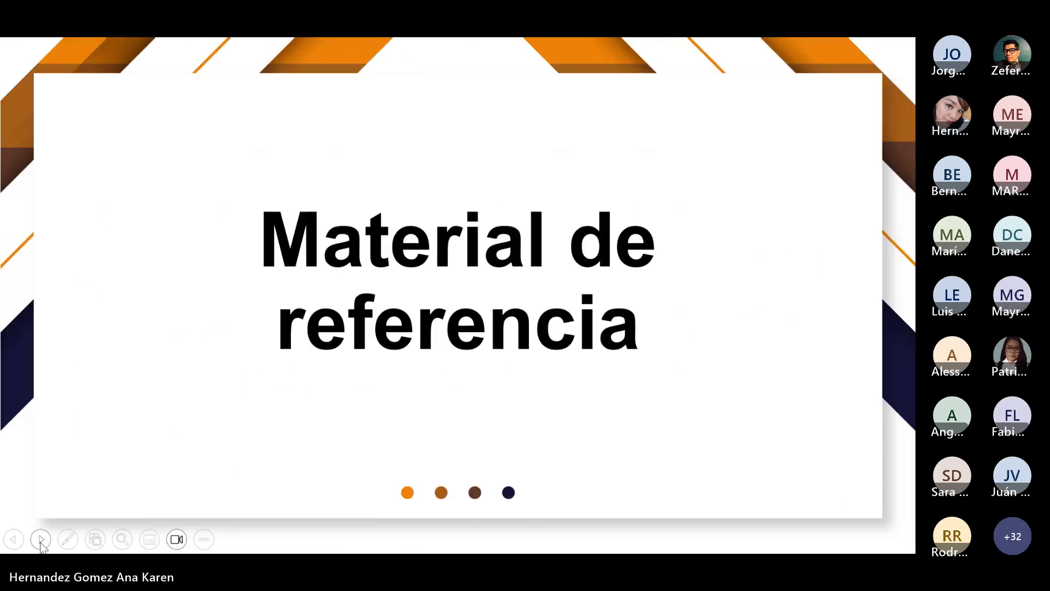
{"action": "left_click", "coordinate": [41, 540]}
{"action": "key", "text": "Left"}
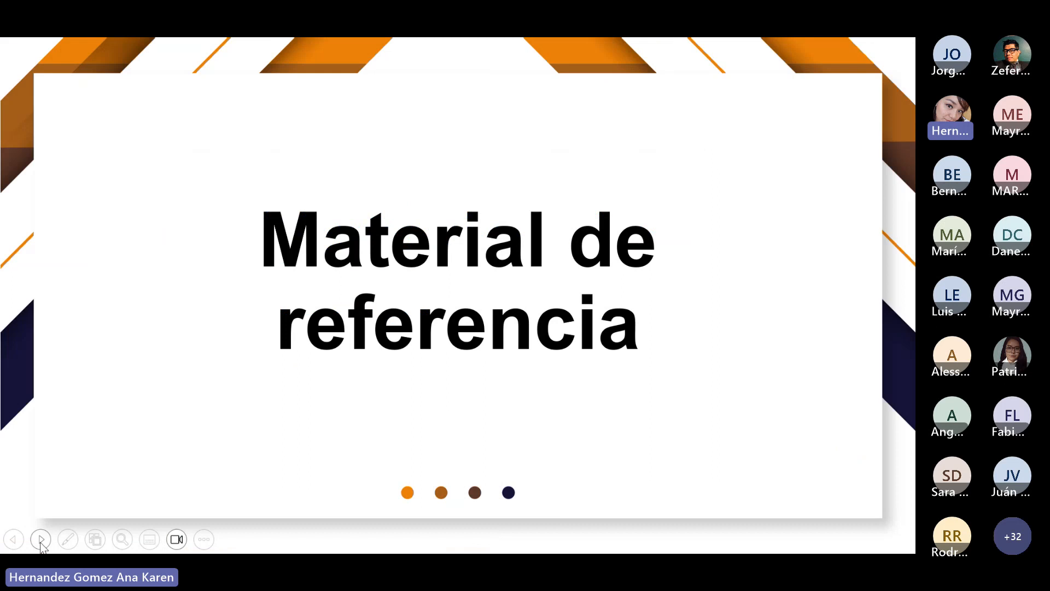